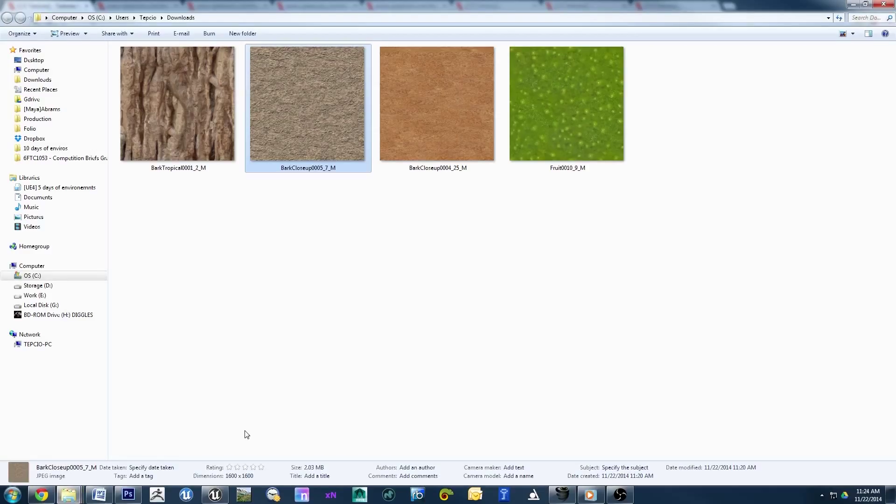
# Check the details of BarkTropical0001_2_M, BarkCloseup0005_7_M and BarkCloseup0004_25_M in Downloads
pyautogui.click(246, 434)
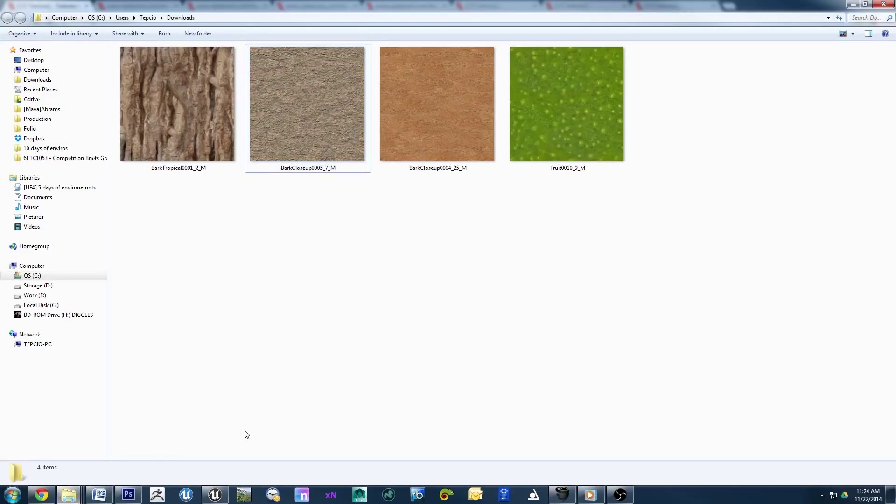
pyautogui.click(188, 108)
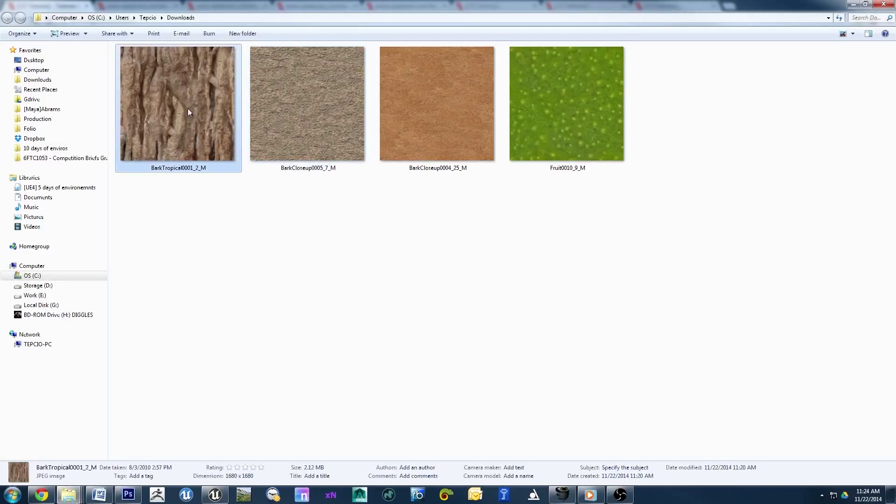
pyautogui.click(241, 229)
pyautogui.click(299, 169)
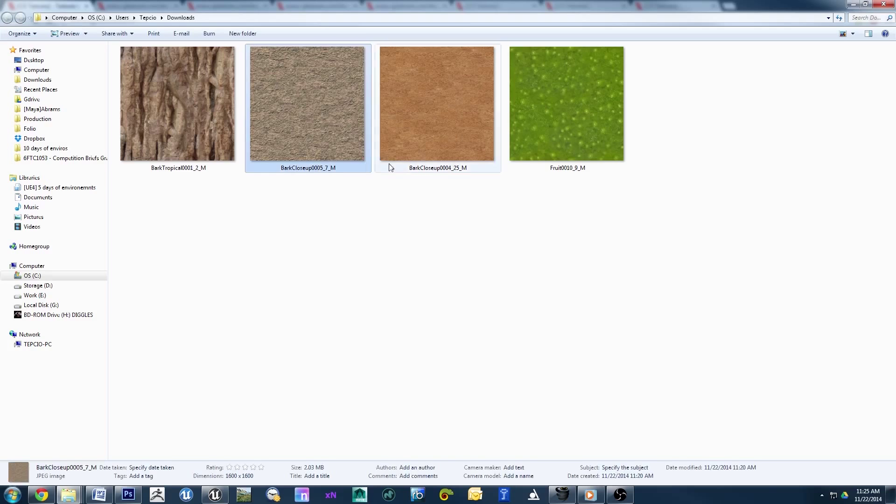
pyautogui.click(413, 158)
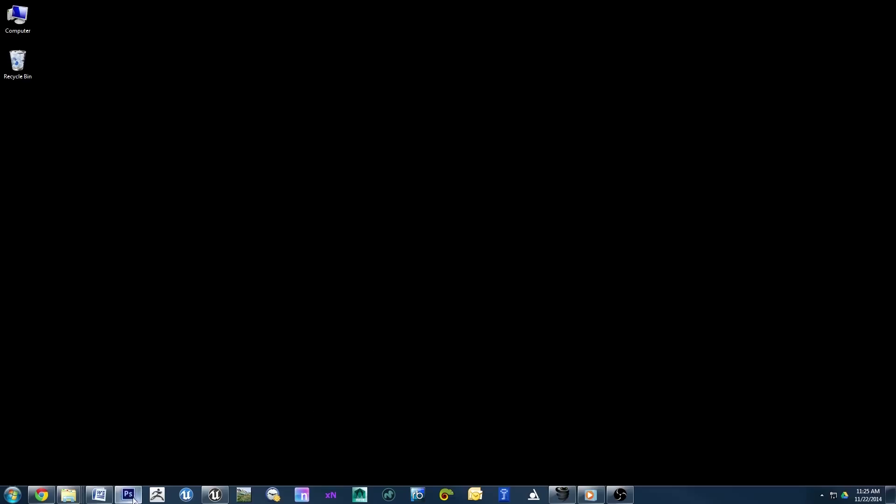
# Save Shroom_Source.psd, then open Fruit0010_9_M.jpg in Photoshop from Explorer
pyautogui.click(128, 494)
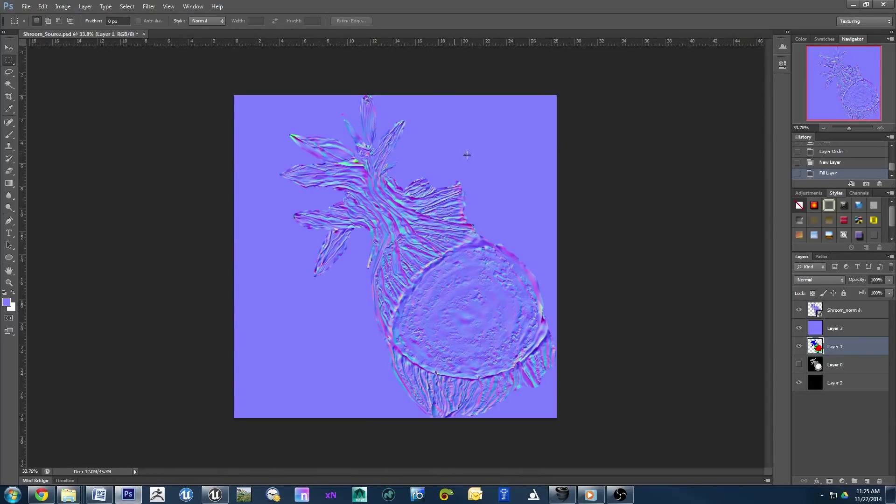
pyautogui.hotkey('ctrl', 's')
pyautogui.press('super+e')
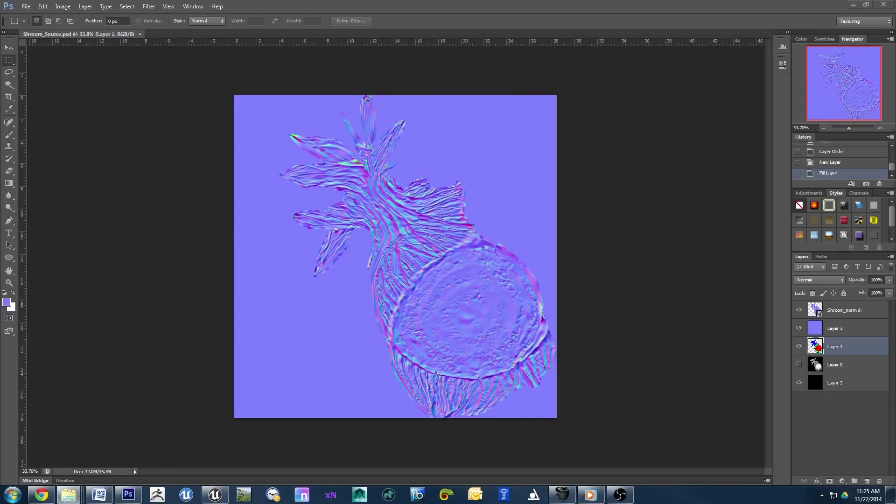
pyautogui.moveTo(141, 63); pyautogui.dragTo(193, 33)
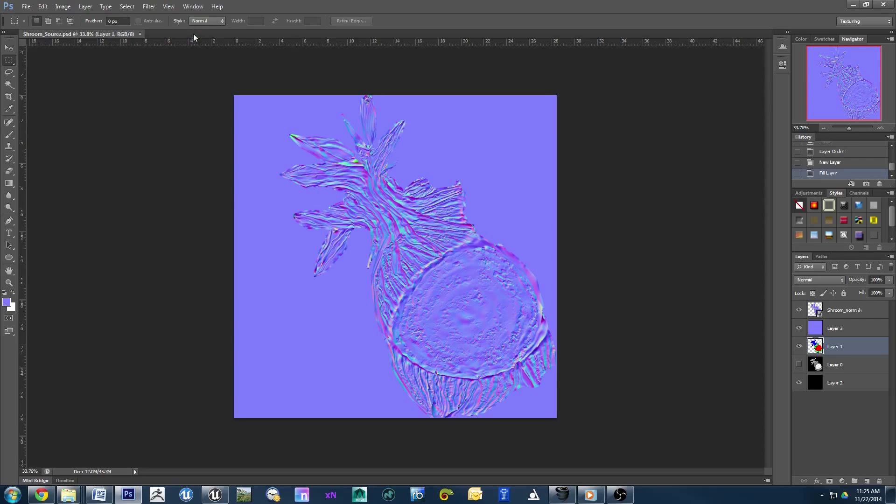
pyautogui.keyDown('alt'); pyautogui.scroll(3, 420, 153); pyautogui.keyUp('alt')
pyautogui.keyDown('alt'); pyautogui.scroll(-1, 420, 153); pyautogui.keyUp('alt')
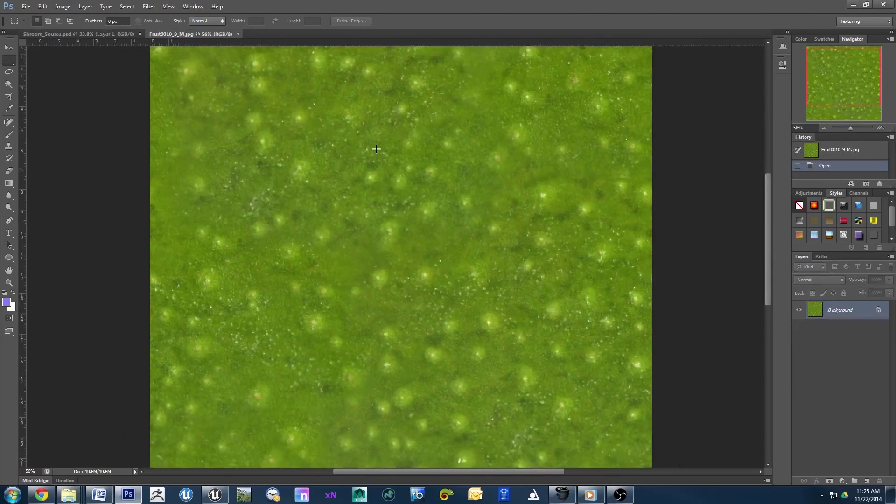
pyautogui.keyDown('alt'); pyautogui.scroll(-2, 420, 153); pyautogui.keyUp('alt')
pyautogui.keyDown('alt'); pyautogui.scroll(1, 420, 153); pyautogui.keyUp('alt')
pyautogui.keyDown('alt'); pyautogui.scroll(-1, 420, 153); pyautogui.keyUp('alt')
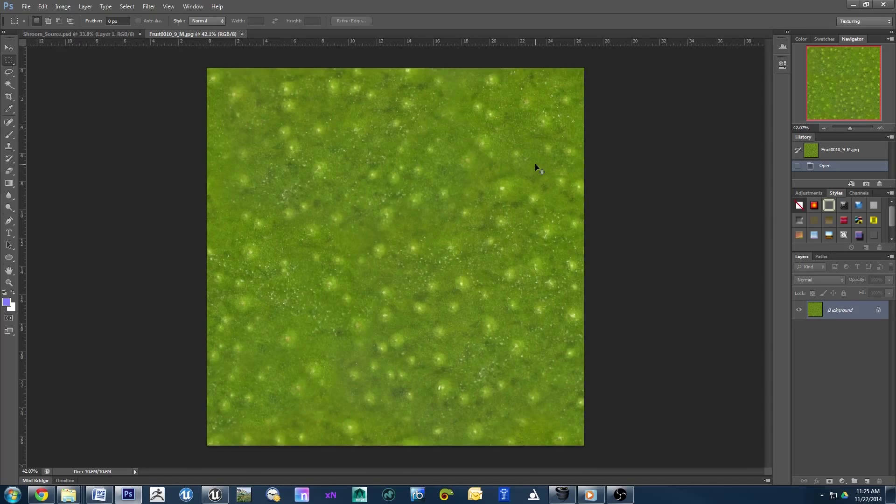
# Desaturate the Fruit0010_9_M texture to grayscale
pyautogui.hotkey('ctrl', 'shift', 'u')
pyautogui.keyDown('alt'); pyautogui.scroll(6, 422, 208); pyautogui.keyUp('alt')
pyautogui.keyDown('alt'); pyautogui.scroll(-5, 422, 208); pyautogui.keyUp('alt')
pyautogui.keyDown('alt'); pyautogui.scroll(-2, 422, 209); pyautogui.keyUp('alt')
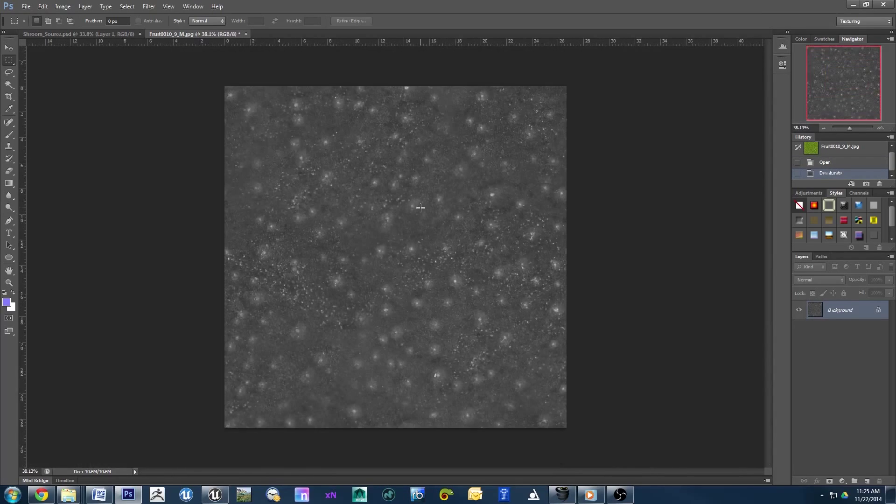
# Resize the fruit texture to 1024 × 1024 pixels
pyautogui.click(74, 7)
pyautogui.click(89, 74)
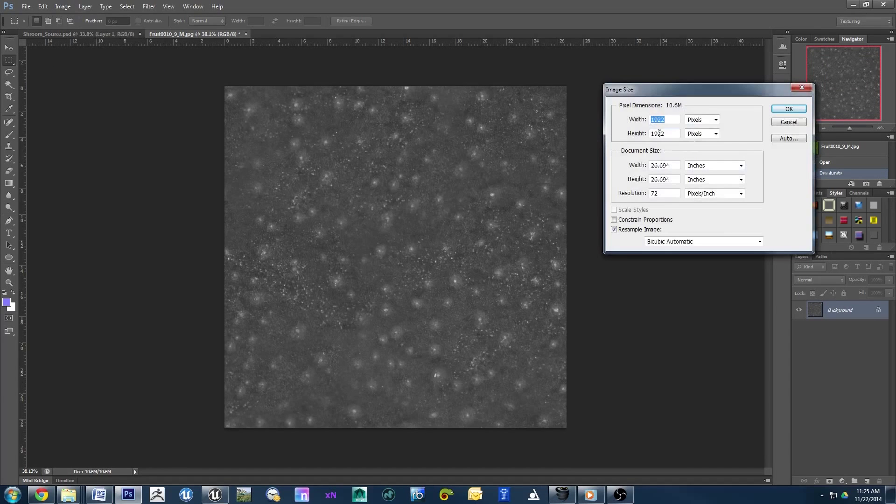
pyautogui.write('1024')
pyautogui.press('Tab')
pyautogui.press('Tab')
pyautogui.write('103')
pyautogui.press('BackSpace')
pyautogui.write('24')
pyautogui.click(777, 113)
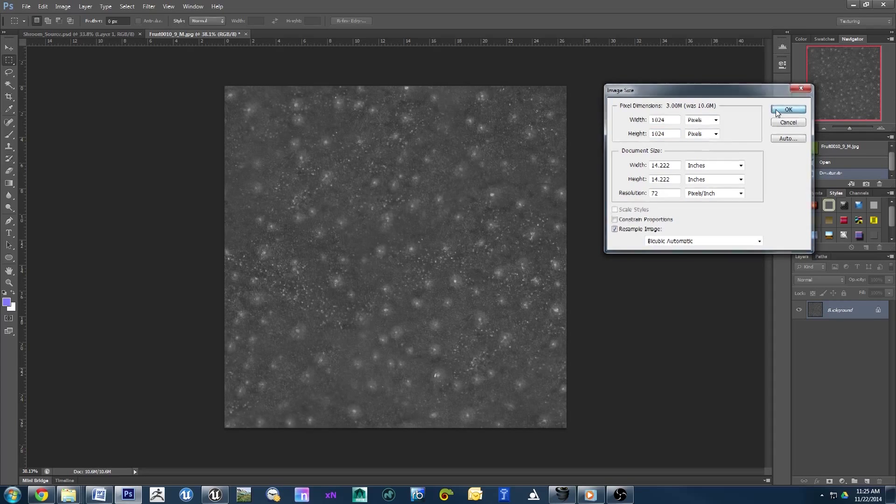
# Undo the 1024-pixel resize
pyautogui.keyDown('alt'); pyautogui.scroll(3, 380, 180); pyautogui.keyUp('alt')
pyautogui.keyDown('alt'); pyautogui.scroll(4, 383, 180); pyautogui.keyUp('alt')
pyautogui.keyDown('alt'); pyautogui.scroll(-3, 384, 181); pyautogui.keyUp('alt')
pyautogui.keyDown('alt'); pyautogui.scroll(-2, 383, 180); pyautogui.keyUp('alt')
pyautogui.keyDown('alt'); pyautogui.scroll(2, 383, 181); pyautogui.keyUp('alt')
pyautogui.keyDown('alt'); pyautogui.scroll(-2, 384, 182); pyautogui.keyUp('alt')
pyautogui.keyDown('alt'); pyautogui.scroll(-1, 383, 182); pyautogui.keyUp('alt')
pyautogui.keyDown('alt'); pyautogui.scroll(1, 383, 181); pyautogui.keyUp('alt')
pyautogui.keyDown('alt'); pyautogui.scroll(3, 383, 182); pyautogui.keyUp('alt')
pyautogui.keyDown('alt'); pyautogui.scroll(1, 381, 181); pyautogui.keyUp('alt')
pyautogui.keyDown('alt'); pyautogui.scroll(-2, 382, 181); pyautogui.keyUp('alt')
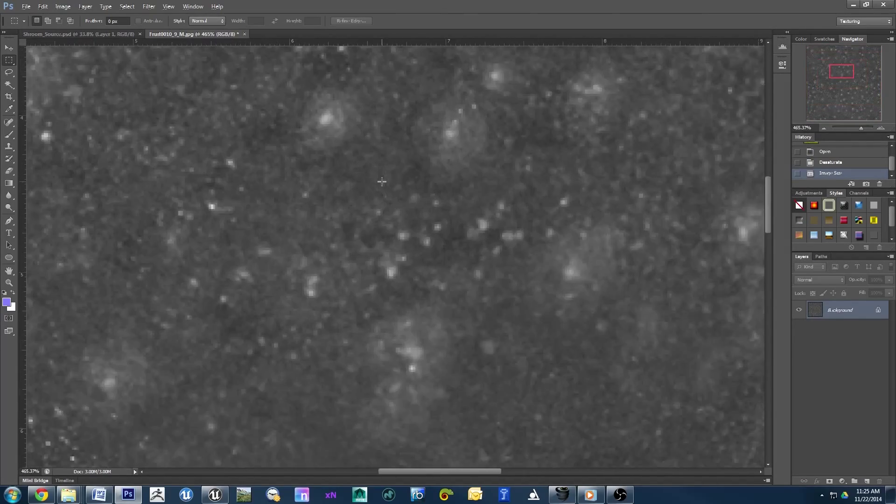
pyautogui.keyDown('alt'); pyautogui.scroll(-1, 381, 182); pyautogui.keyUp('alt')
pyautogui.keyDown('alt'); pyautogui.scroll(-2, 380, 182); pyautogui.keyUp('alt')
pyautogui.keyDown('alt'); pyautogui.scroll(1, 379, 183); pyautogui.keyUp('alt')
pyautogui.hotkey('ctrl', 'z')
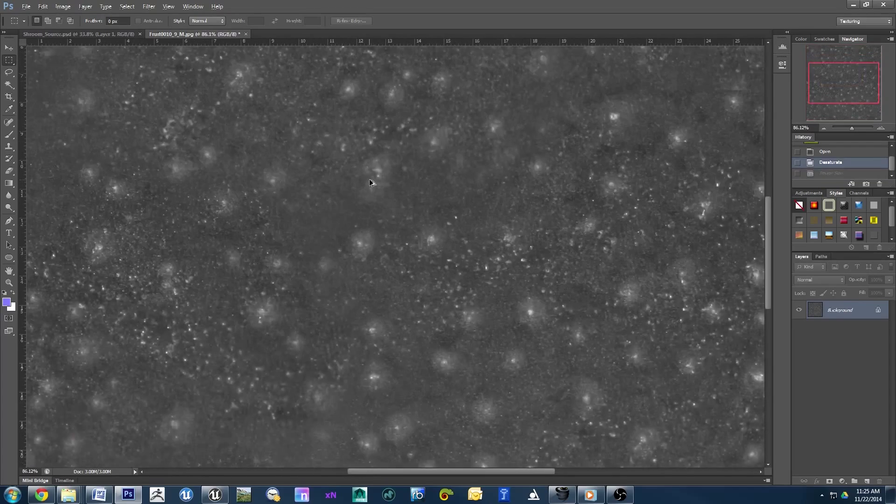
pyautogui.keyDown('alt'); pyautogui.scroll(1, 369, 178); pyautogui.keyUp('alt')
pyautogui.keyDown('alt'); pyautogui.scroll(1, 370, 178); pyautogui.keyUp('alt')
pyautogui.keyDown('alt'); pyautogui.scroll(-2, 370, 178); pyautogui.keyUp('alt')
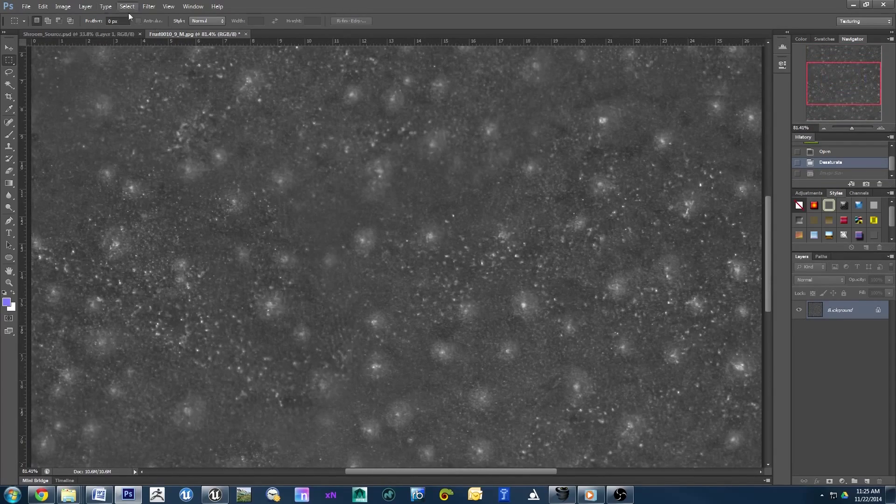
# Enter 2048 × 2048 pixels as the new image size
pyautogui.click(63, 6)
pyautogui.click(77, 74)
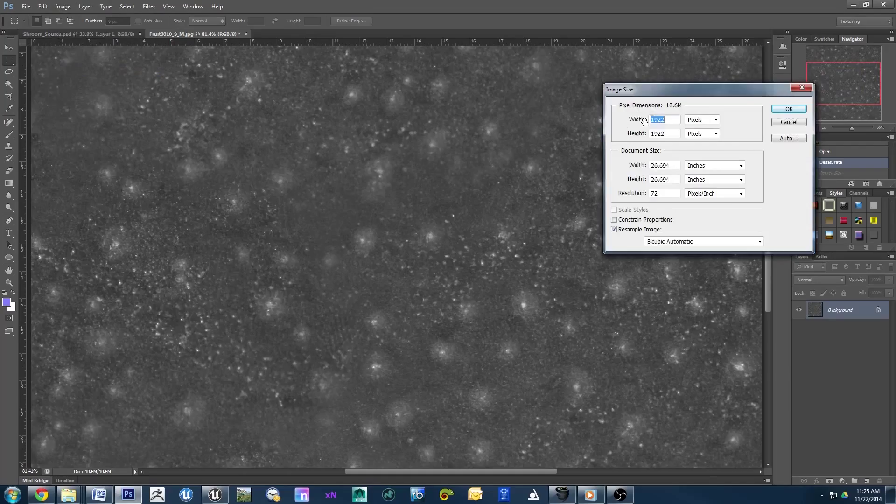
pyautogui.write('2048')
pyautogui.press('Tab')
pyautogui.press('Tab')
pyautogui.write('2048')
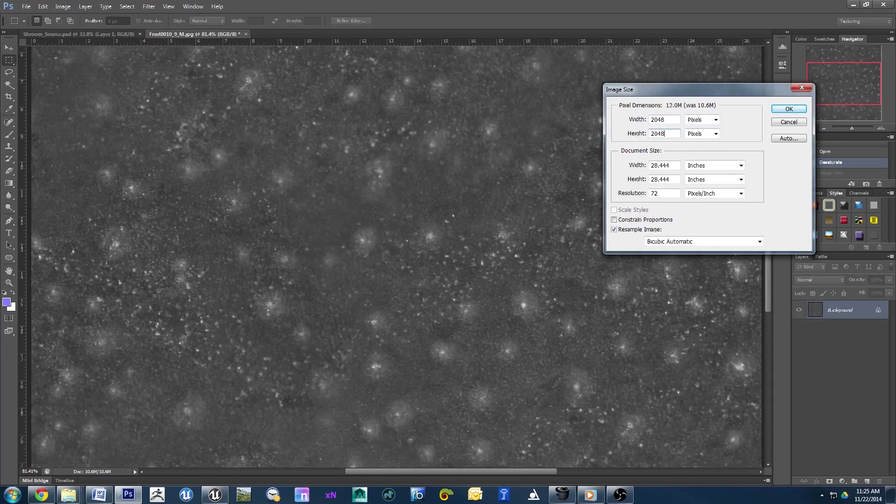
# Apply the 2048 × 2048 size and paste the image onto a new layer
pyautogui.click(788, 108)
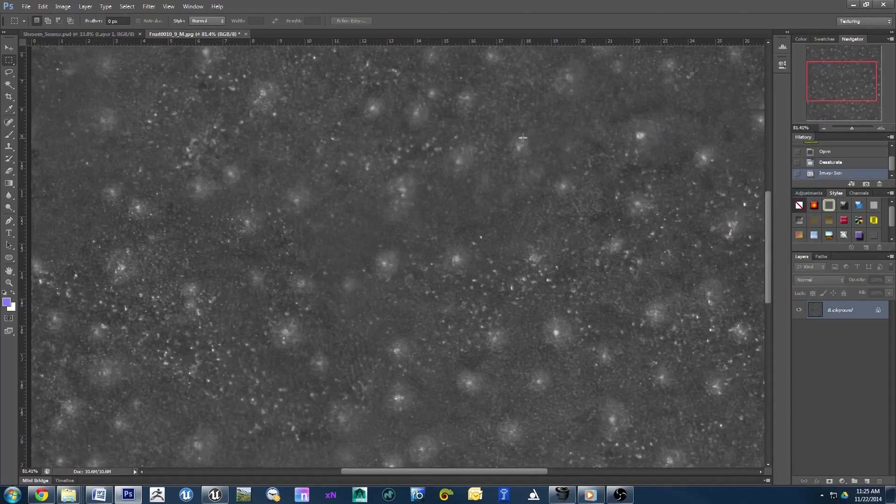
pyautogui.keyDown('alt'); pyautogui.scroll(5, 627, 217); pyautogui.keyUp('alt')
pyautogui.hotkey('ctrl', 'a')
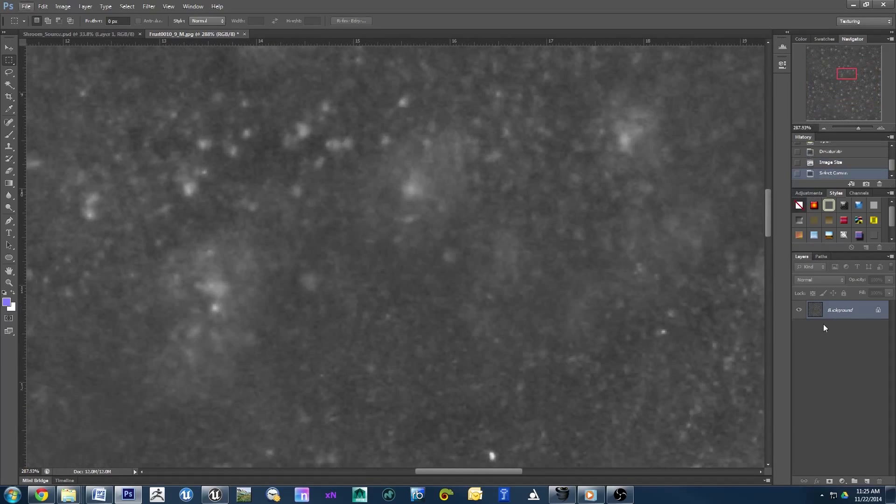
pyautogui.hotkey('ctrl', 'v')
# Save the document as Textures_Source in the !Textures > Shrooms folder
pyautogui.hotkey('ctrl', 'shift', 's')
pyautogui.click(367, 201)
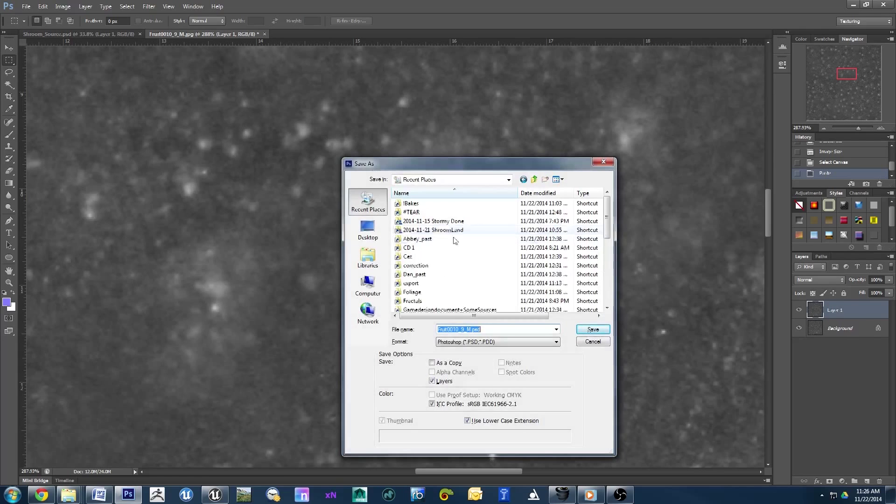
pyautogui.doubleClick(425, 207)
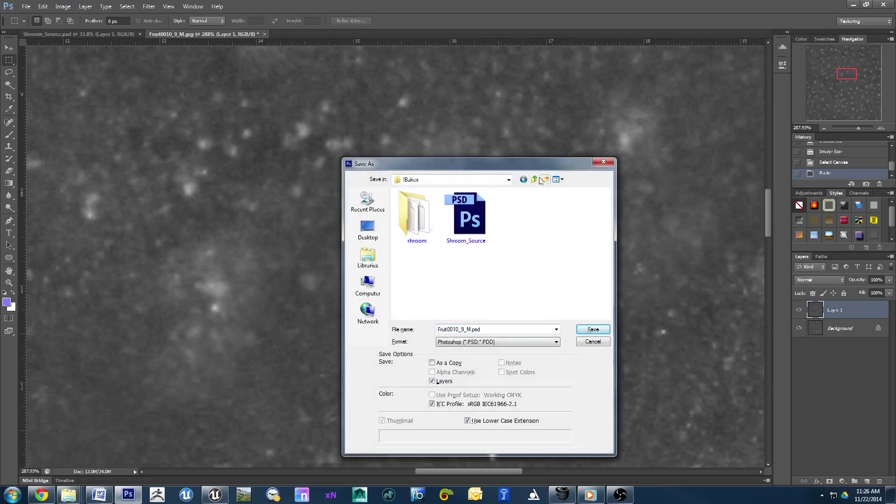
pyautogui.press('BackSpace')
pyautogui.doubleClick(424, 213)
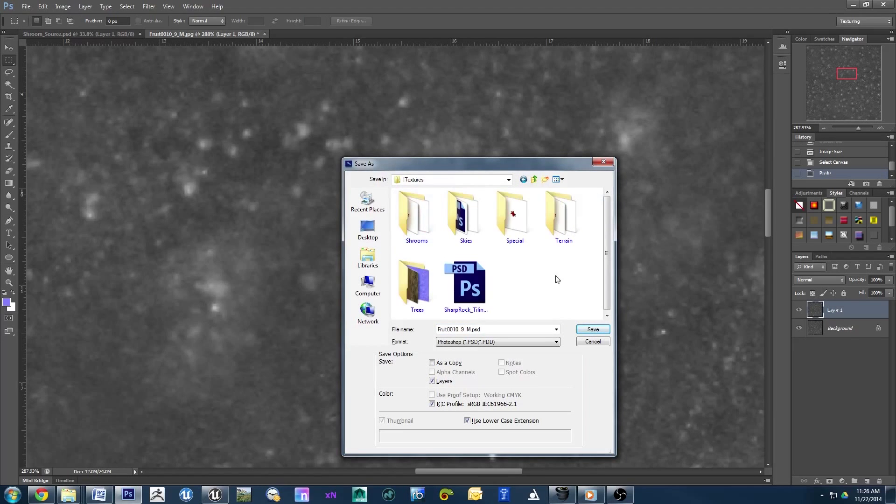
pyautogui.doubleClick(411, 225)
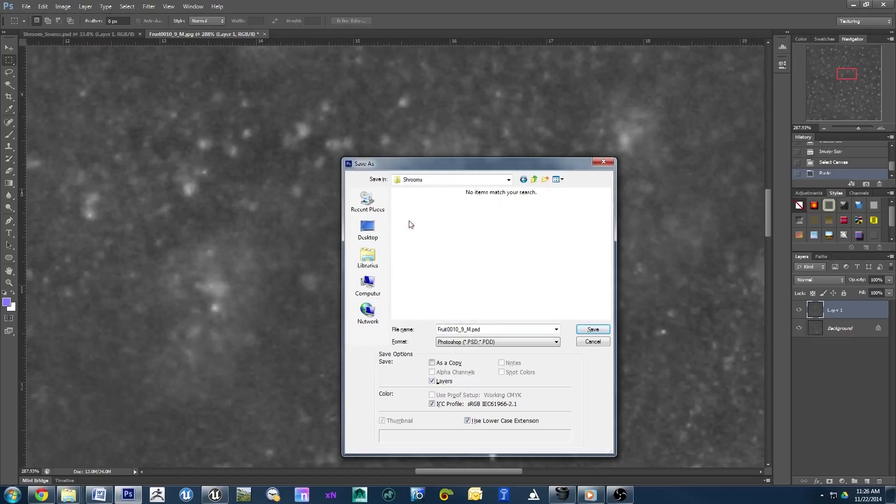
pyautogui.doubleClick(491, 330)
pyautogui.write('Teures')
pyautogui.write('ce')
# Finish saving Textures_Source.psd
pyautogui.press('Return')
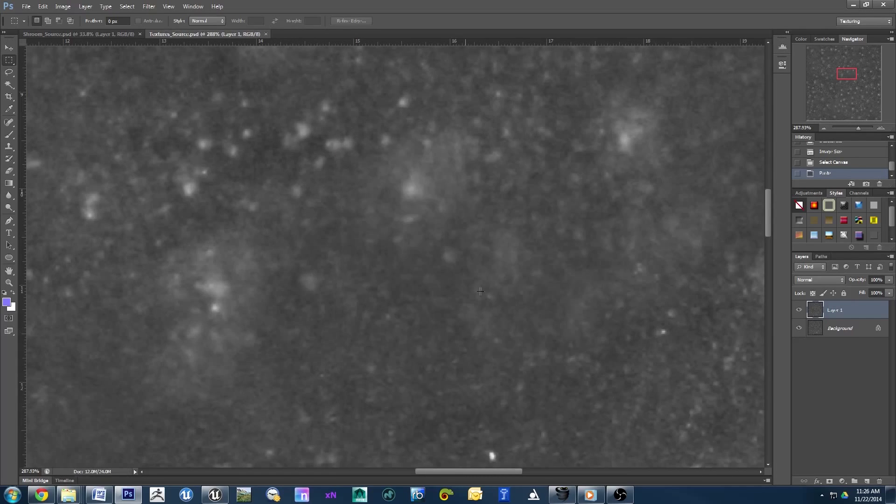
pyautogui.keyDown('alt'); pyautogui.scroll(-6, 379, 208); pyautogui.keyUp('alt')
pyautogui.keyDown('alt'); pyautogui.scroll(-3, 379, 208); pyautogui.keyUp('alt')
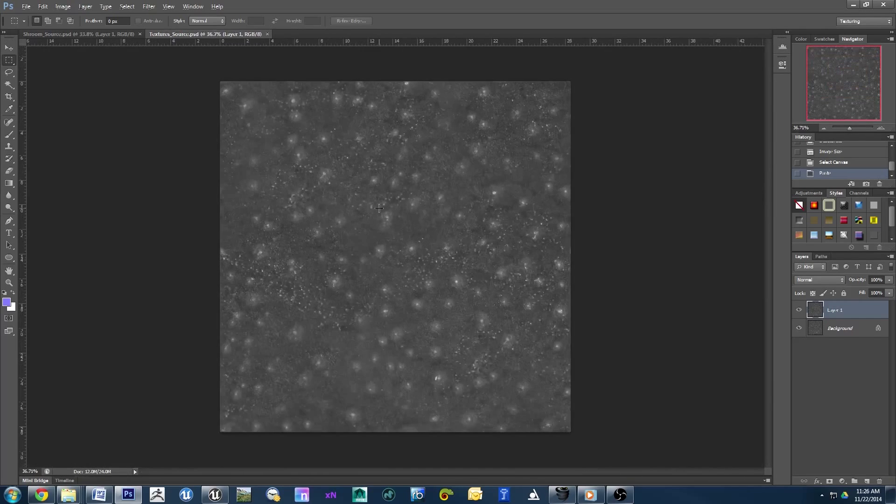
pyautogui.keyDown('alt'); pyautogui.scroll(3, 379, 208); pyautogui.keyUp('alt')
pyautogui.click(149, 6)
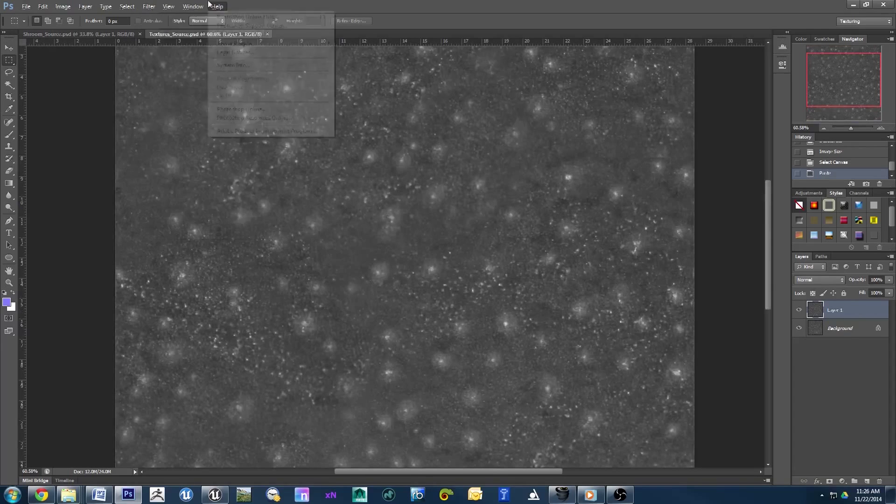
pyautogui.click(475, 49)
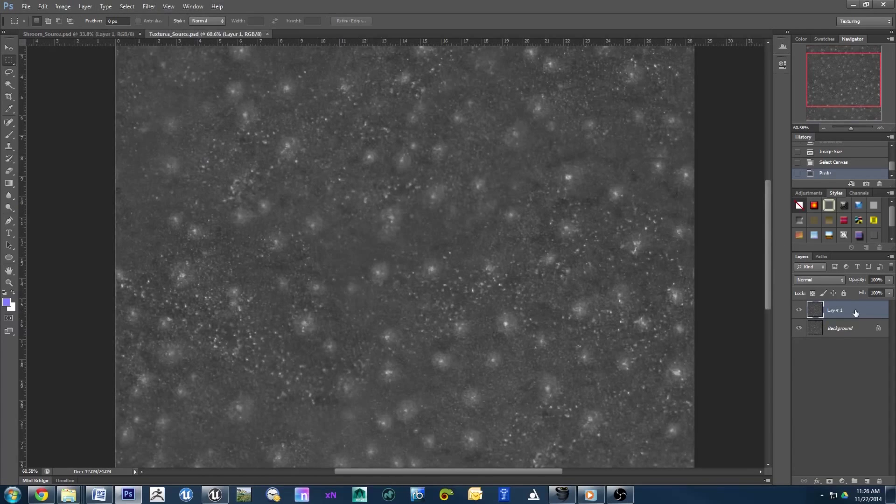
# Duplicate Layer 1 and set a High Pass filter radius of 2.1 pixels on the copy
pyautogui.keyDown('alt'); pyautogui.moveTo(855, 312); pyautogui.dragTo(856, 303); pyautogui.keyUp('alt')
pyautogui.click(129, 6)
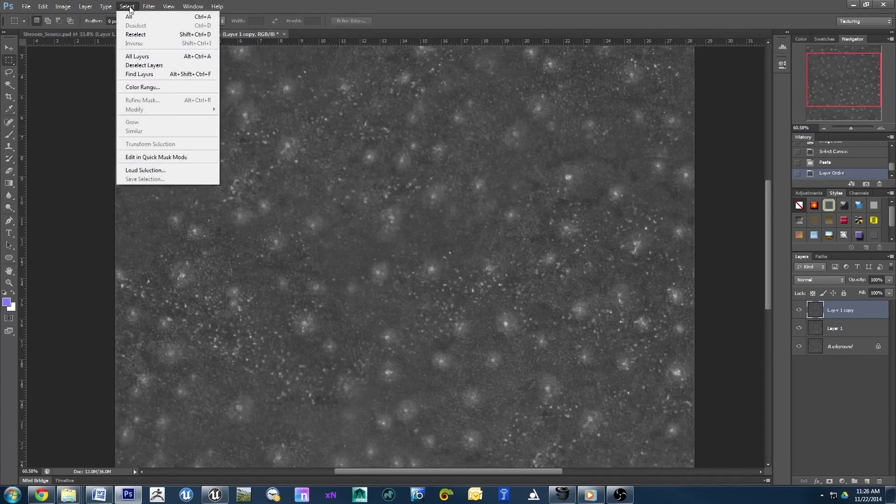
pyautogui.moveTo(184, 173)
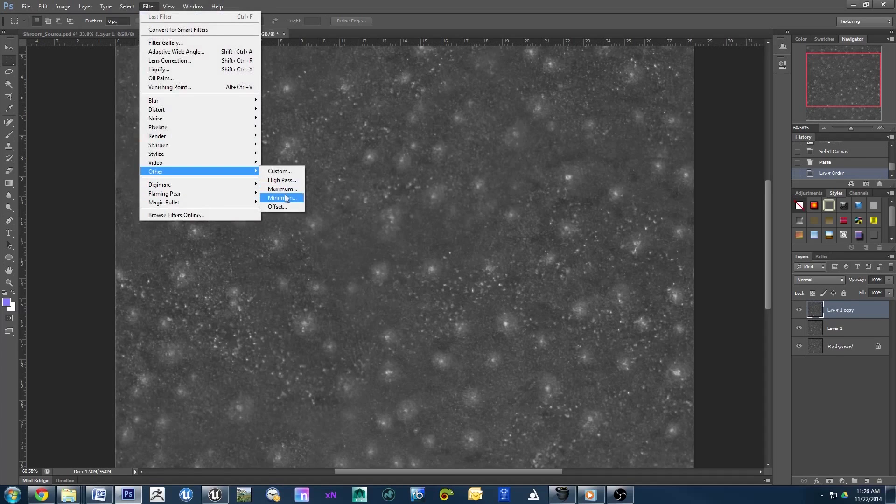
pyautogui.click(282, 180)
pyautogui.moveTo(395, 254); pyautogui.dragTo(390, 253)
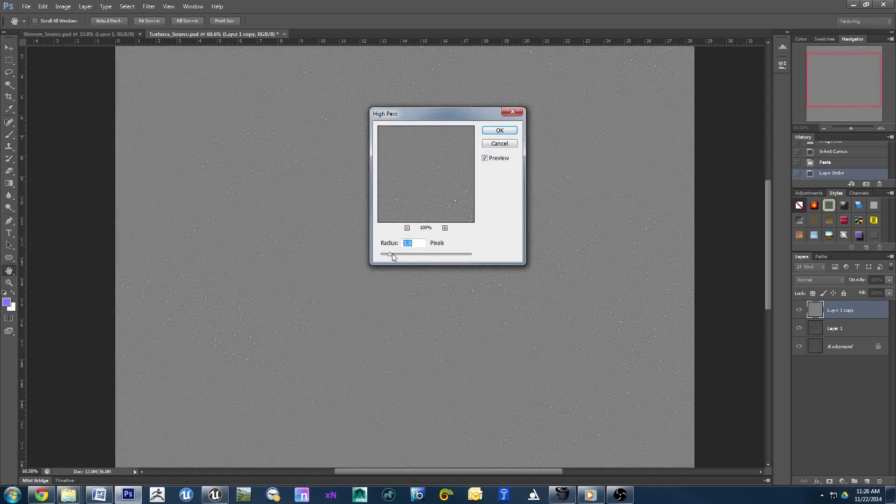
# Apply the High Pass filter and set Layer 1 copy to Overlay blending
pyautogui.click(499, 131)
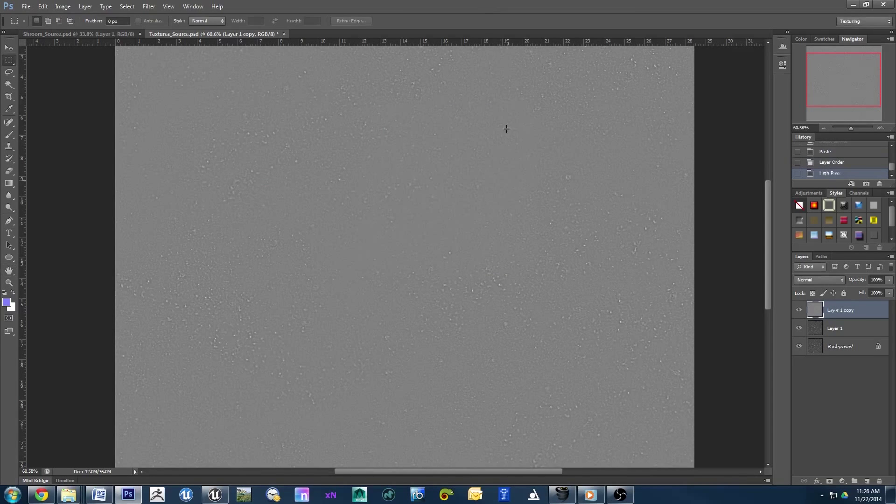
pyautogui.keyDown('alt'); pyautogui.scroll(1, 507, 128); pyautogui.keyUp('alt')
pyautogui.click(889, 280)
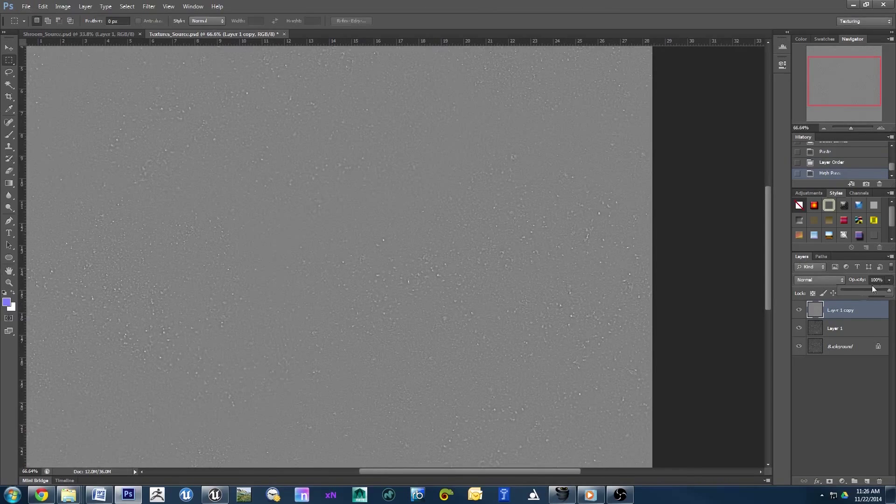
pyautogui.click(820, 280)
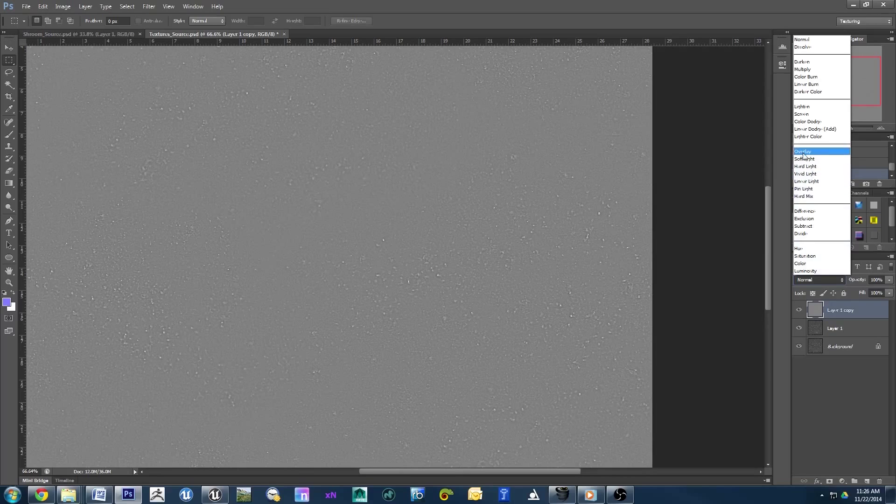
pyautogui.click(817, 155)
pyautogui.hotkey('shift', '-')
pyautogui.hotkey('shift', '-')
pyautogui.hotkey('shift', '-')
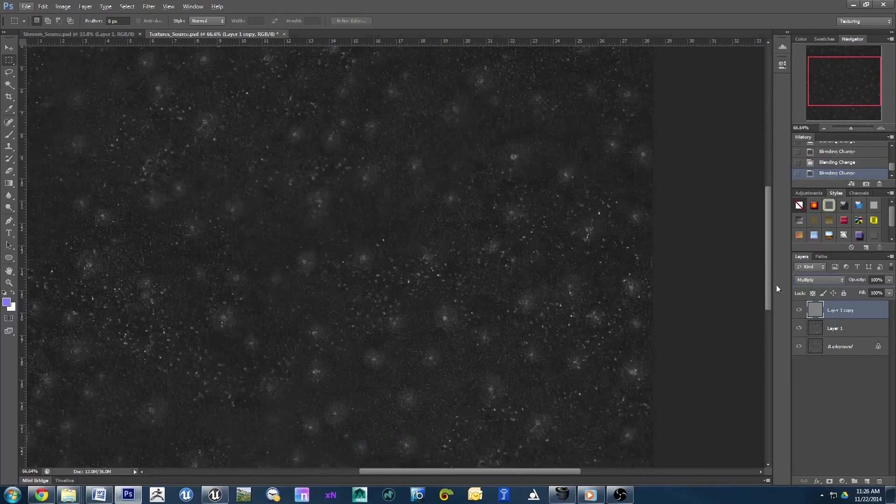
pyautogui.keyDown('alt'); pyautogui.scroll(8, 589, 239); pyautogui.keyUp('alt')
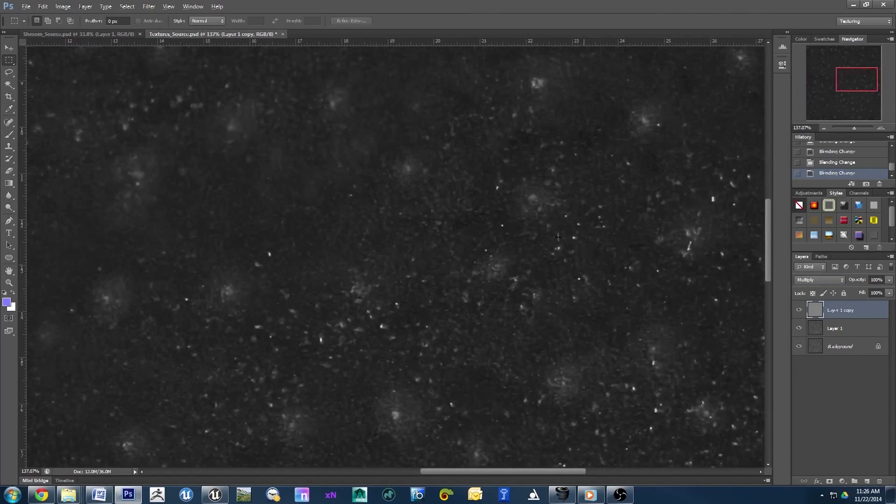
pyautogui.click(813, 280)
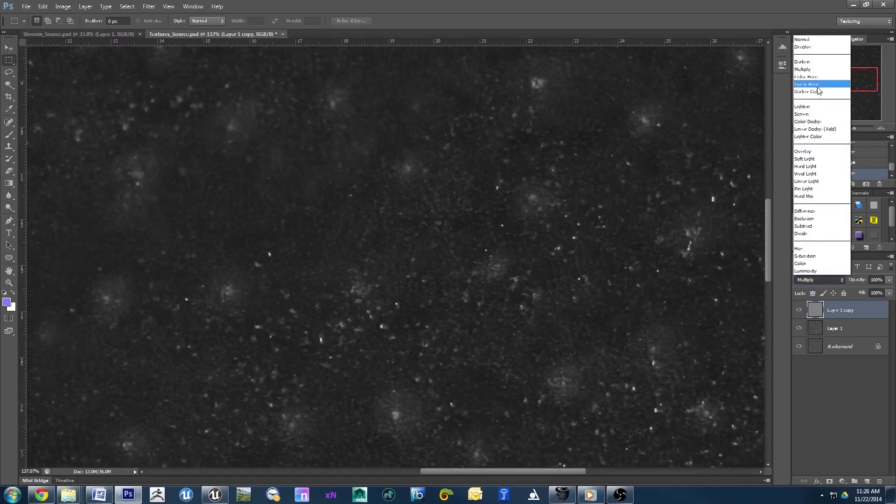
pyautogui.click(814, 70)
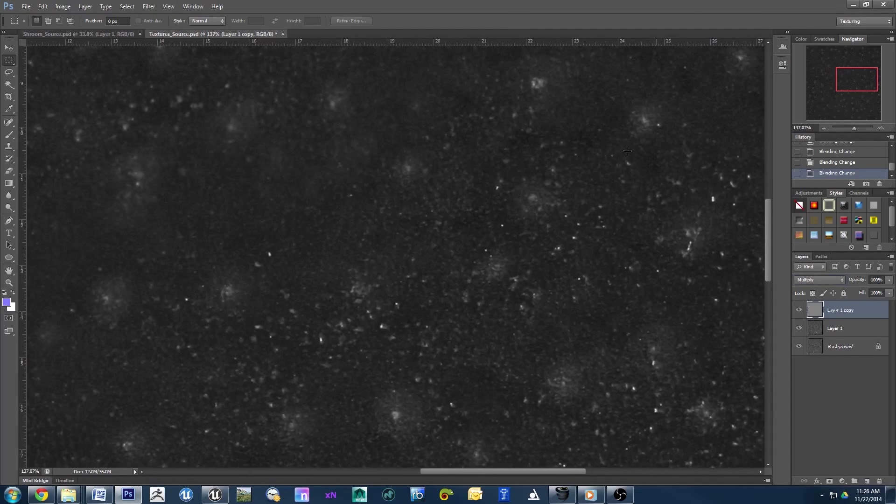
pyautogui.keyDown('alt'); pyautogui.scroll(-5, 599, 161); pyautogui.keyUp('alt')
pyautogui.keyDown('alt'); pyautogui.scroll(4, 340, 176); pyautogui.keyUp('alt')
pyautogui.keyDown('alt'); pyautogui.scroll(-3, 512, 224); pyautogui.keyUp('alt')
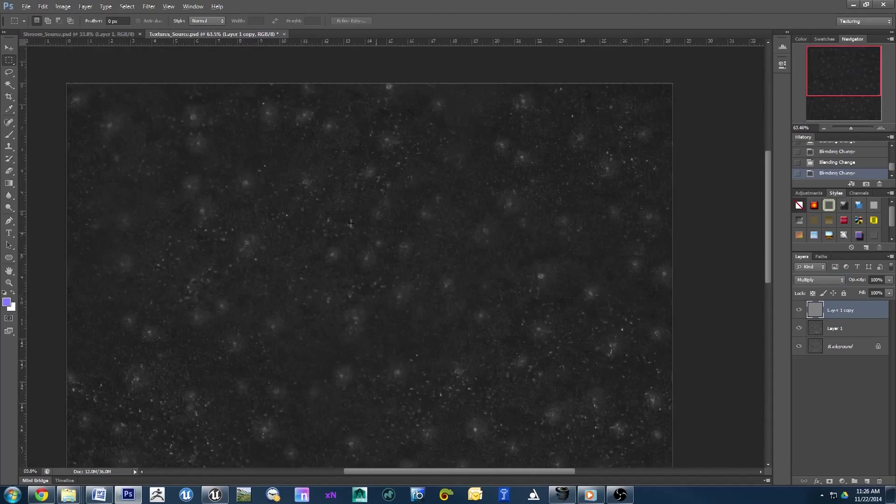
pyautogui.click(821, 280)
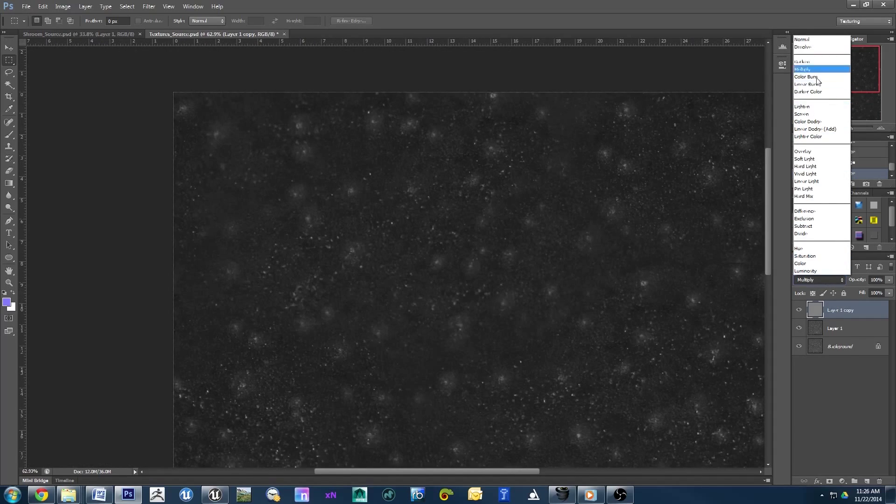
pyautogui.click(803, 151)
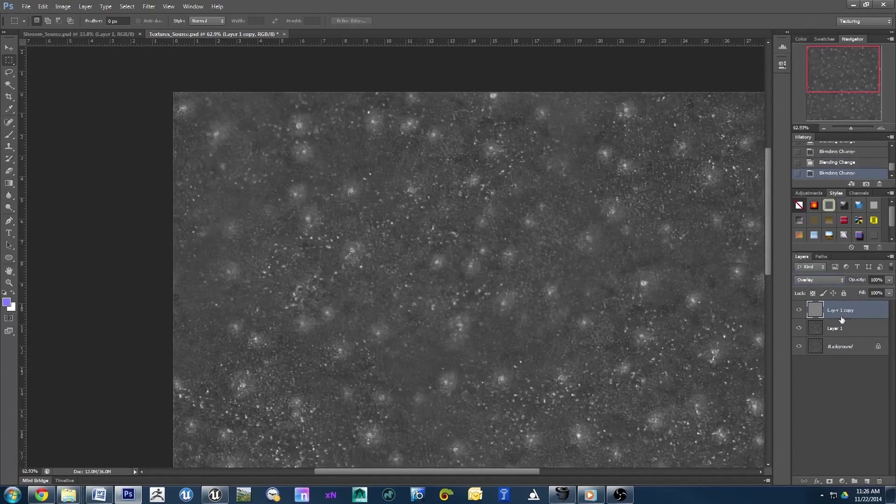
# Merge Layer 1 copy with Layer 1
pyautogui.keyDown('shift'); pyautogui.click(835, 326); pyautogui.keyUp('shift')
pyautogui.rightClick(835, 324)
pyautogui.click(789, 215)
# Duplicate the merged layer and set the copy to Multiply blending
pyautogui.hotkey('ctrl', 'j')
pyautogui.click(826, 280)
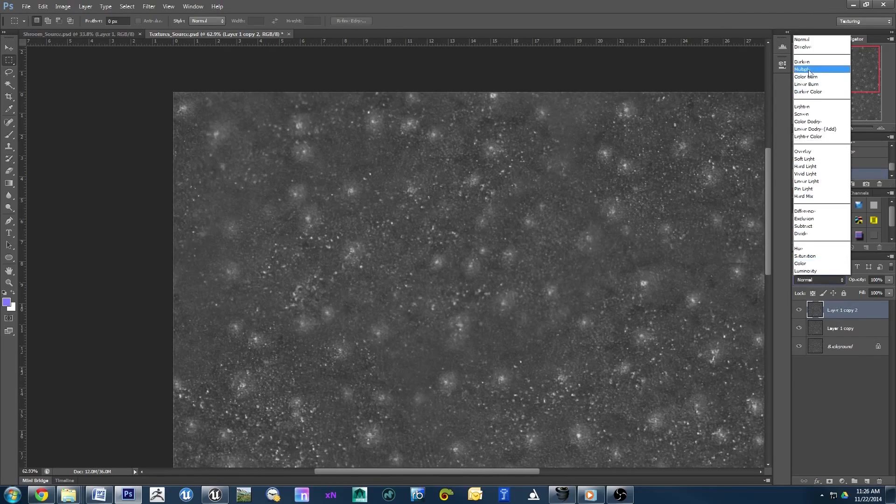
pyautogui.click(810, 71)
pyautogui.keyDown('alt'); pyautogui.scroll(-3, 466, 122); pyautogui.keyUp('alt')
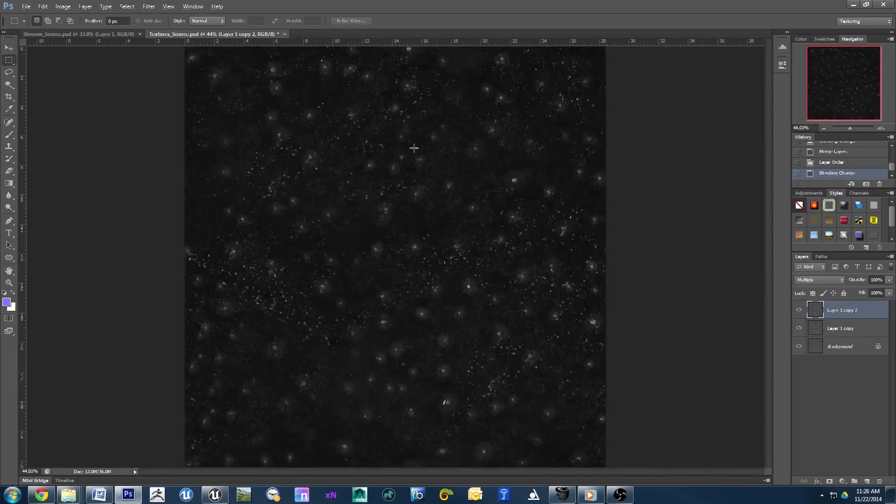
pyautogui.keyDown('alt'); pyautogui.scroll(3, 400, 171); pyautogui.keyUp('alt')
pyautogui.keyDown('alt'); pyautogui.scroll(-1, 398, 148); pyautogui.keyUp('alt')
pyautogui.keyDown('alt'); pyautogui.scroll(-2, 398, 149); pyautogui.keyUp('alt')
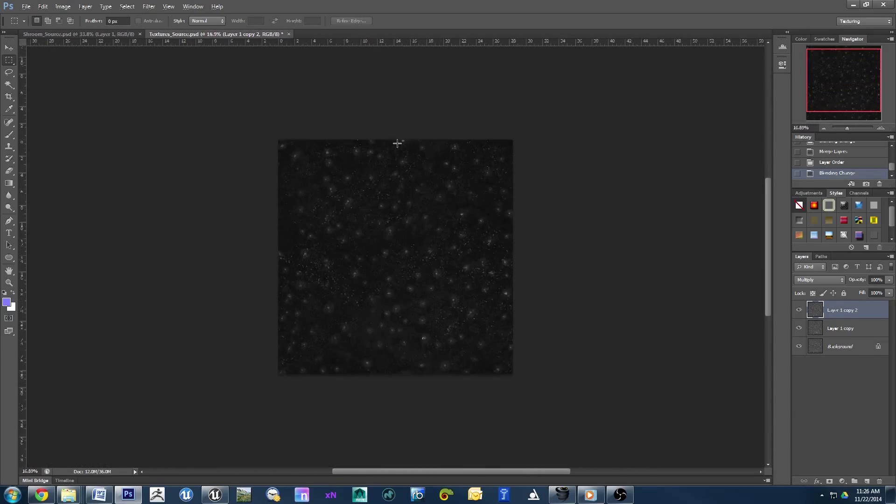
pyautogui.keyDown('alt'); pyautogui.scroll(-2, 398, 142); pyautogui.keyUp('alt')
pyautogui.keyDown('alt'); pyautogui.scroll(4, 397, 143); pyautogui.keyUp('alt')
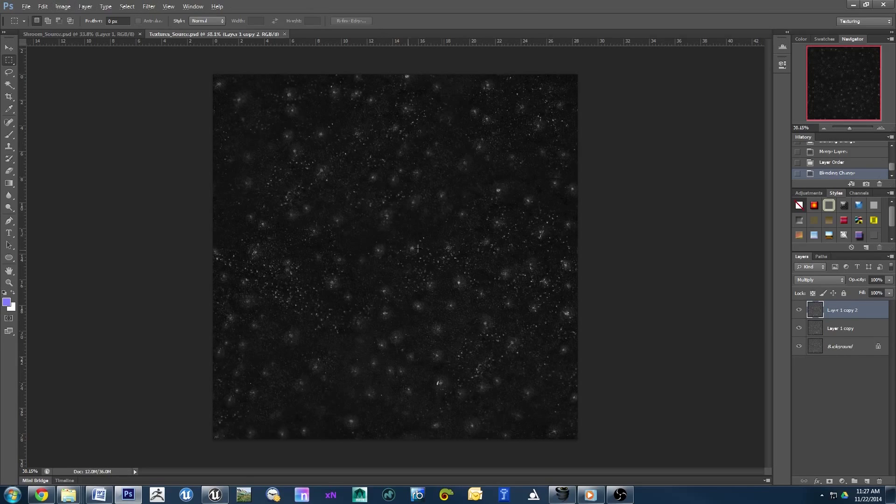
pyautogui.keyDown('alt'); pyautogui.scroll(4, 388, 250); pyautogui.keyUp('alt')
pyautogui.keyDown('alt'); pyautogui.scroll(-3, 389, 250); pyautogui.keyUp('alt')
pyautogui.keyDown('alt'); pyautogui.scroll(2, 388, 251); pyautogui.keyUp('alt')
pyautogui.keyDown('alt'); pyautogui.scroll(-3, 389, 250); pyautogui.keyUp('alt')
pyautogui.keyDown('alt'); pyautogui.scroll(-2, 388, 250); pyautogui.keyUp('alt')
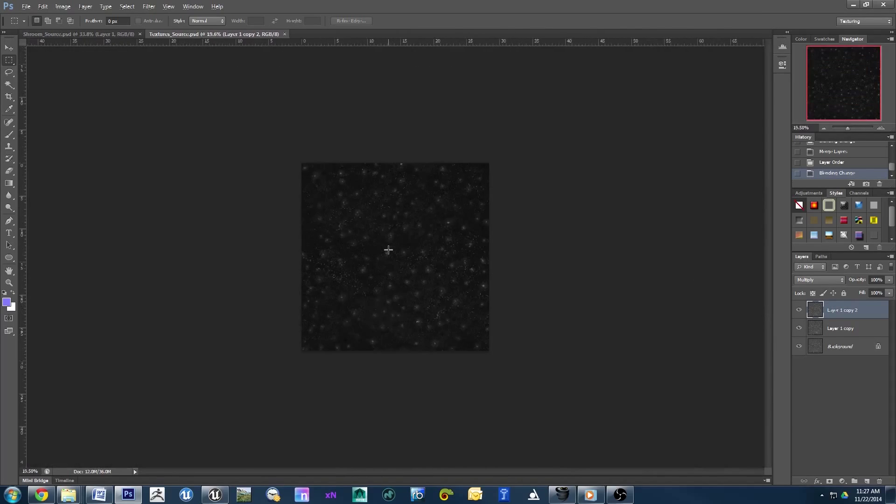
pyautogui.keyDown('alt'); pyautogui.scroll(2, 389, 250); pyautogui.keyUp('alt')
pyautogui.keyDown('alt'); pyautogui.scroll(2, 389, 250); pyautogui.keyUp('alt')
pyautogui.keyDown('alt'); pyautogui.scroll(-2, 388, 250); pyautogui.keyUp('alt')
pyautogui.keyDown('alt'); pyautogui.scroll(-2, 389, 250); pyautogui.keyUp('alt')
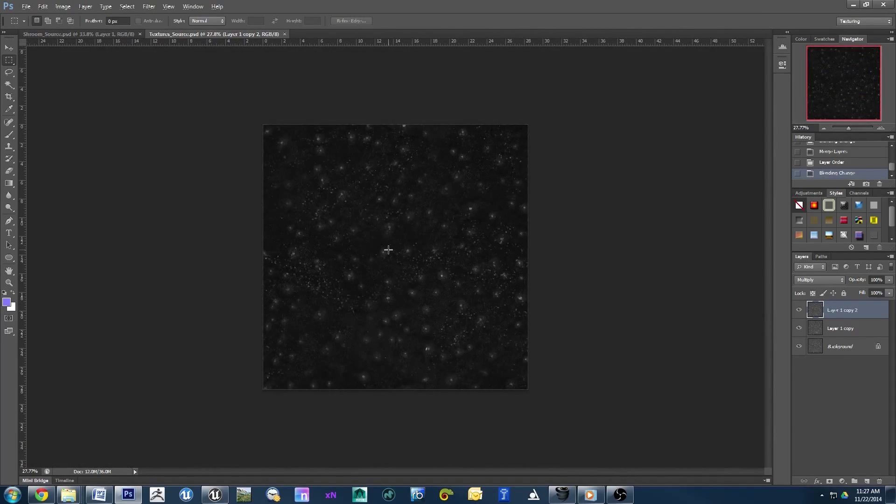
pyautogui.keyDown('alt'); pyautogui.scroll(-1, 389, 250); pyautogui.keyUp('alt')
pyautogui.keyDown('alt'); pyautogui.scroll(1, 388, 250); pyautogui.keyUp('alt')
pyautogui.keyDown('alt'); pyautogui.scroll(4, 389, 262); pyautogui.keyUp('alt')
pyautogui.keyDown('alt'); pyautogui.scroll(-2, 389, 262); pyautogui.keyUp('alt')
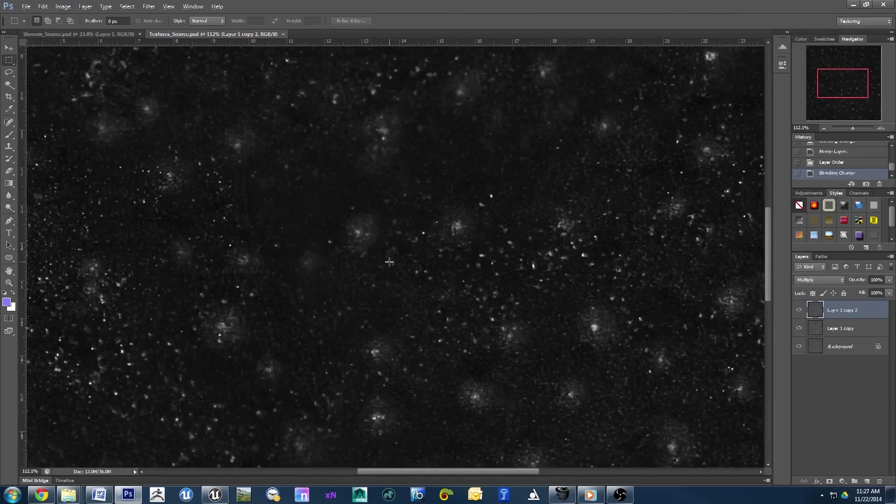
pyautogui.keyDown('alt'); pyautogui.scroll(-1, 389, 263); pyautogui.keyUp('alt')
pyautogui.keyDown('alt'); pyautogui.scroll(-2, 389, 262); pyautogui.keyUp('alt')
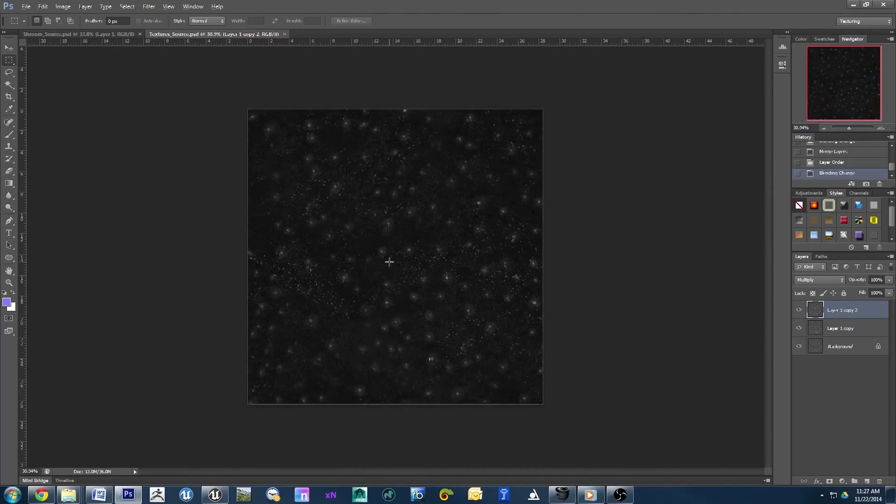
pyautogui.keyDown('alt'); pyautogui.scroll(3, 389, 262); pyautogui.keyUp('alt')
pyautogui.keyDown('alt'); pyautogui.scroll(-2, 389, 262); pyautogui.keyUp('alt')
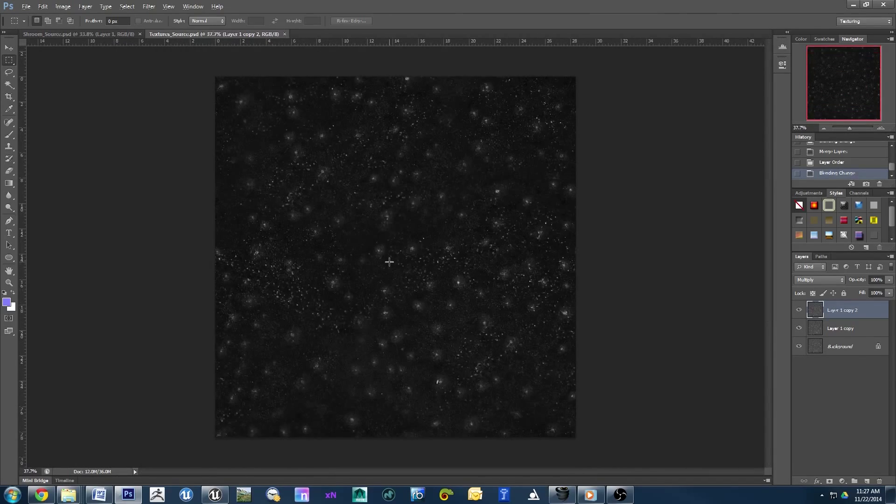
pyautogui.keyDown('alt'); pyautogui.scroll(1, 389, 262); pyautogui.keyUp('alt')
pyautogui.keyDown('alt'); pyautogui.scroll(3, 378, 269); pyautogui.keyUp('alt')
pyautogui.keyDown('alt'); pyautogui.scroll(2, 369, 274); pyautogui.keyUp('alt')
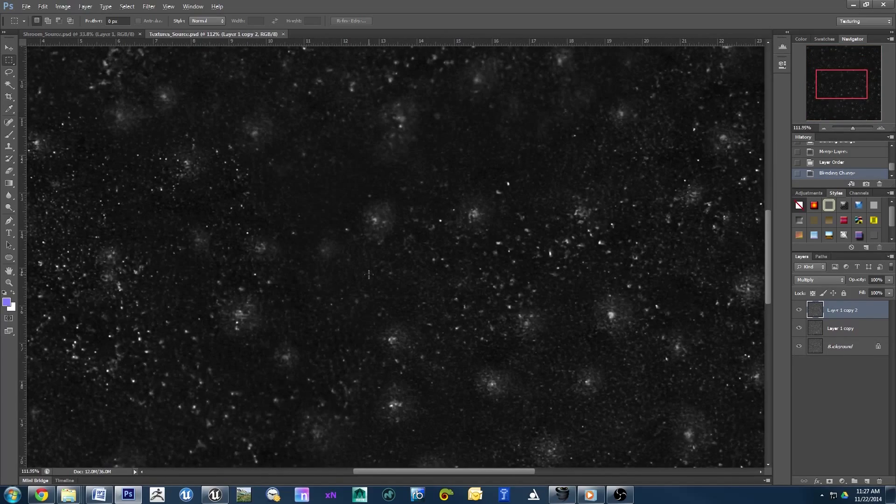
pyautogui.keyDown('alt'); pyautogui.scroll(-2, 369, 275); pyautogui.keyUp('alt')
pyautogui.keyDown('alt'); pyautogui.scroll(-2, 368, 275); pyautogui.keyUp('alt')
pyautogui.keyDown('alt'); pyautogui.scroll(-2, 368, 274); pyautogui.keyUp('alt')
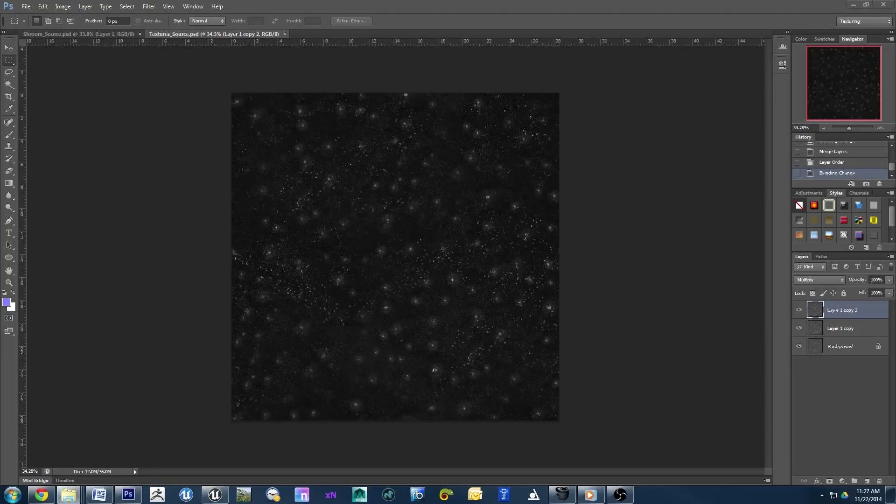
# Place the BarkCloseup0005 texture on the canvas and scale it to fill the canvas
pyautogui.moveTo(129, 495); pyautogui.dragTo(368, 217)
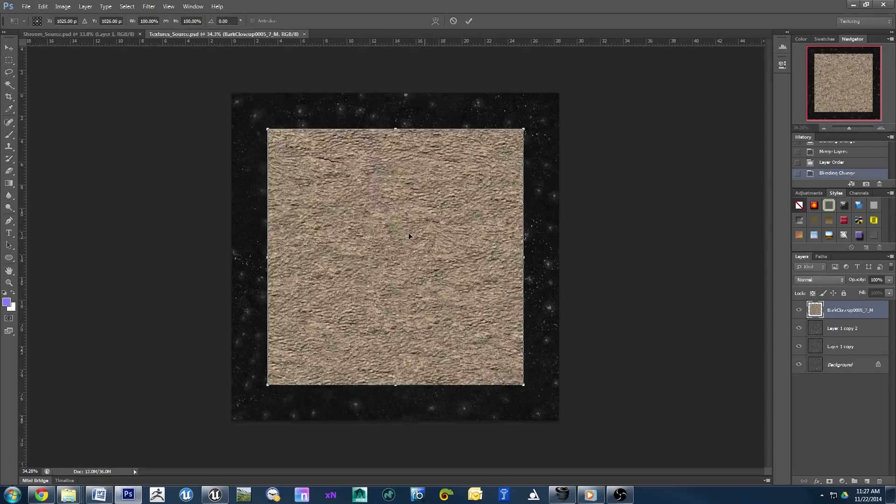
pyautogui.moveTo(524, 127); pyautogui.dragTo(560, 93)
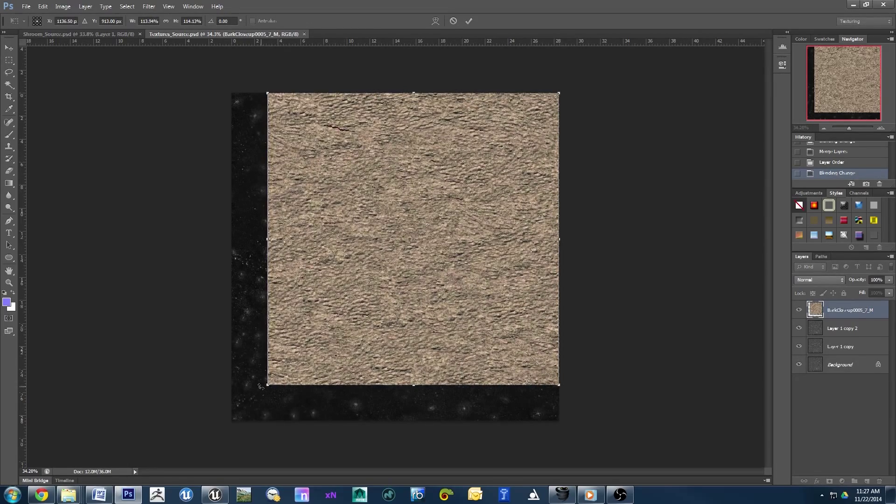
pyautogui.moveTo(260, 386); pyautogui.dragTo(231, 420)
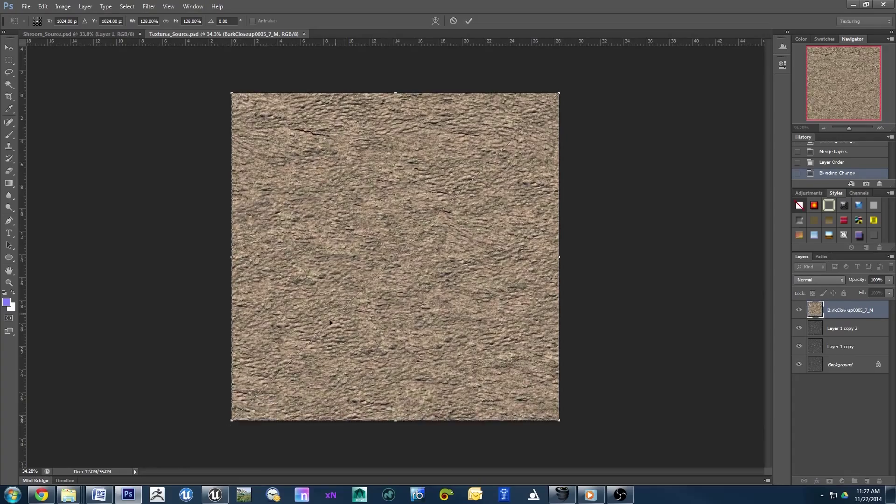
pyautogui.press('Return')
pyautogui.keyDown('alt'); pyautogui.scroll(5, 441, 177); pyautogui.keyUp('alt')
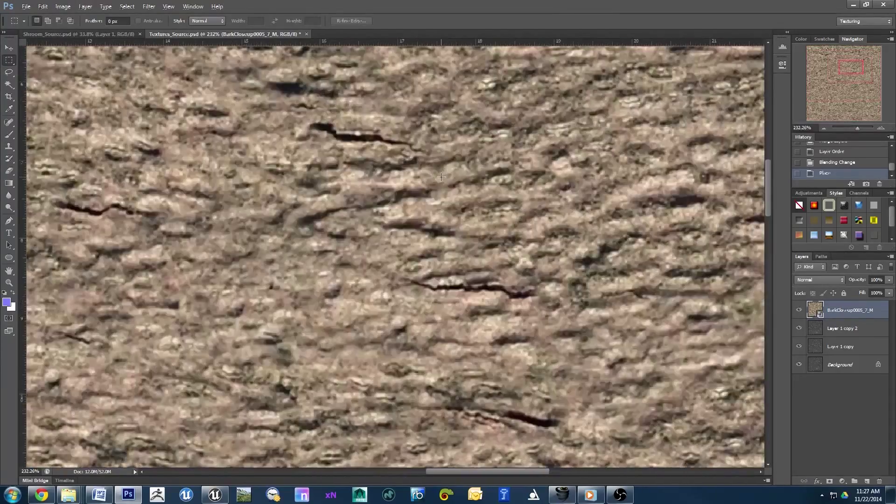
pyautogui.keyDown('alt'); pyautogui.scroll(-3, 476, 225); pyautogui.keyUp('alt')
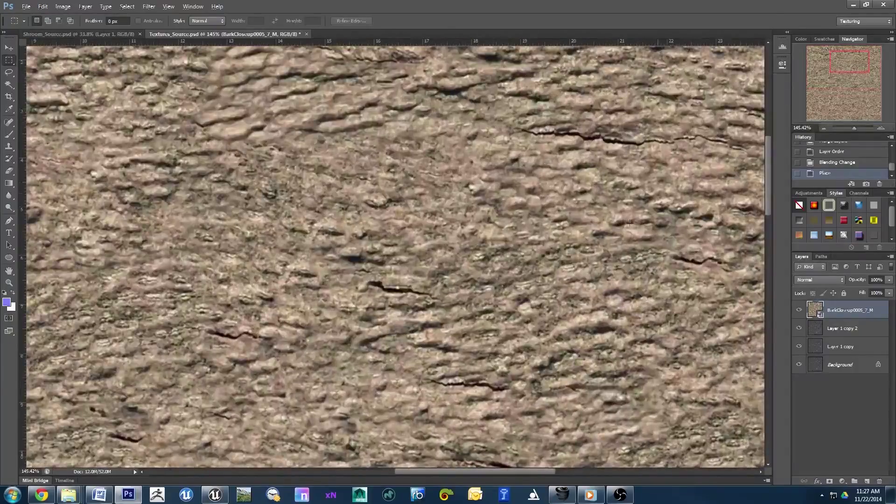
pyautogui.keyDown('alt'); pyautogui.scroll(-2, 629, 224); pyautogui.keyUp('alt')
pyautogui.keyDown('alt'); pyautogui.scroll(-1, 513, 196); pyautogui.keyUp('alt')
pyautogui.keyDown('alt'); pyautogui.scroll(3, 420, 177); pyautogui.keyUp('alt')
pyautogui.keyDown('alt'); pyautogui.scroll(-3, 300, 148); pyautogui.keyUp('alt')
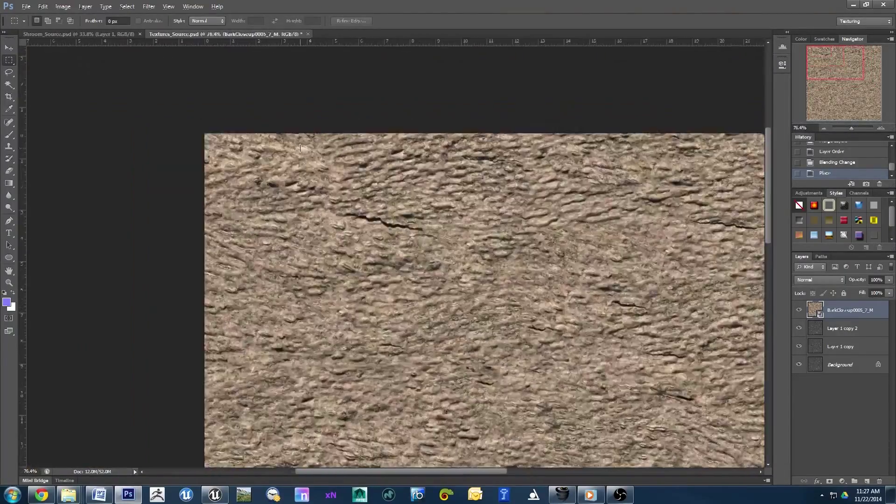
pyautogui.keyDown('alt'); pyautogui.scroll(-3, 300, 148); pyautogui.keyUp('alt')
pyautogui.keyDown('alt'); pyautogui.scroll(3, 300, 148); pyautogui.keyUp('alt')
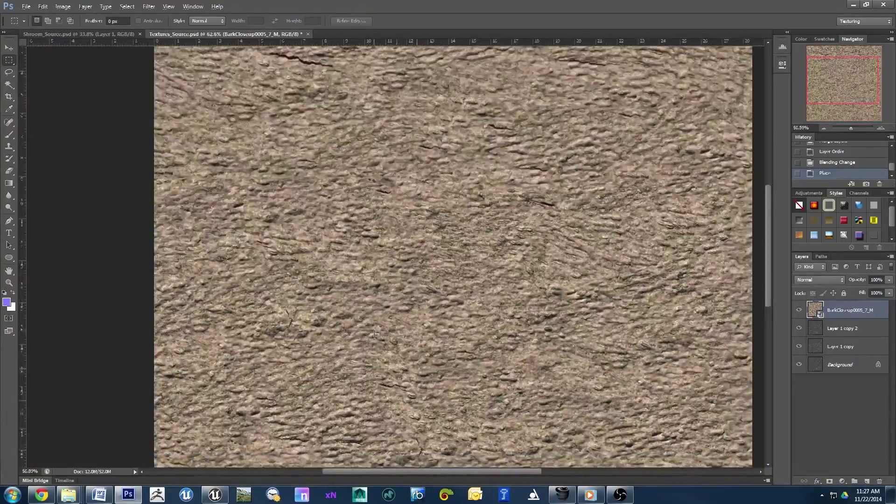
pyautogui.keyDown('alt'); pyautogui.scroll(3, 526, 343); pyautogui.keyUp('alt')
pyautogui.keyDown('alt'); pyautogui.scroll(-2, 525, 344); pyautogui.keyUp('alt')
pyautogui.keyDown('alt'); pyautogui.scroll(-2, 518, 331); pyautogui.keyUp('alt')
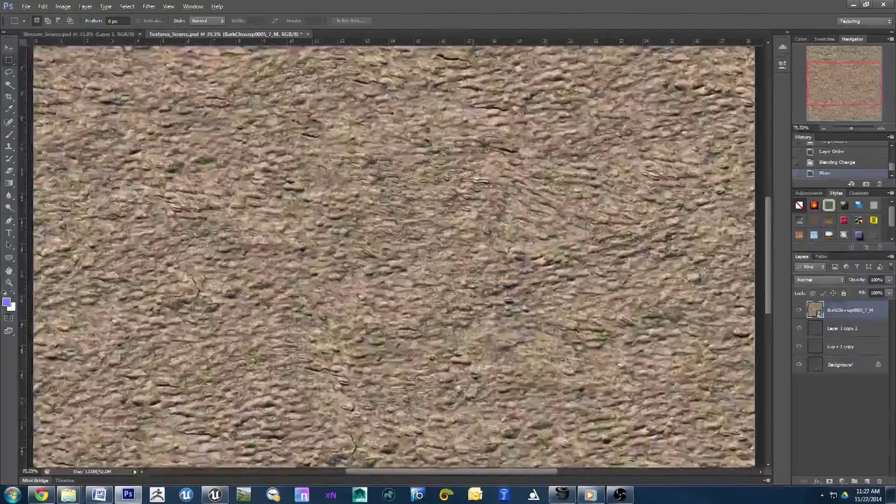
pyautogui.keyDown('alt'); pyautogui.scroll(-2, 457, 270); pyautogui.keyUp('alt')
pyautogui.keyDown('alt'); pyautogui.scroll(2, 444, 266); pyautogui.keyUp('alt')
pyautogui.keyDown('alt'); pyautogui.scroll(-3, 443, 266); pyautogui.keyUp('alt')
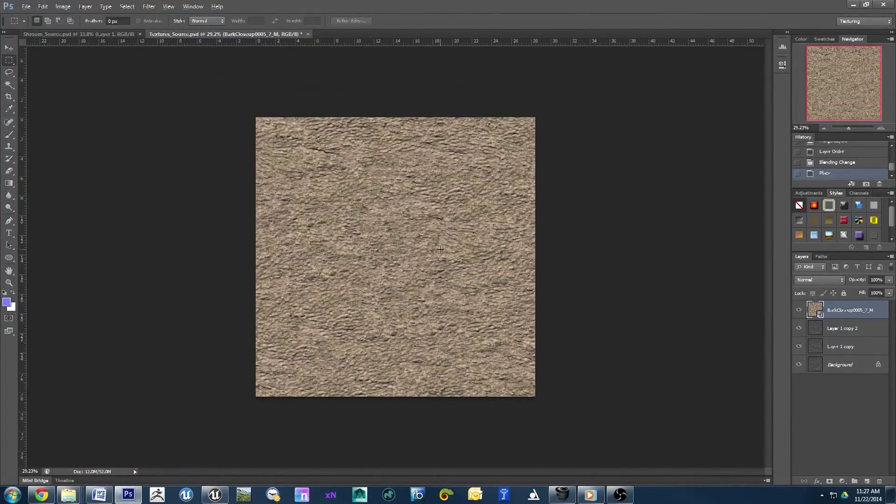
pyautogui.keyDown('alt'); pyautogui.scroll(2, 412, 254); pyautogui.keyUp('alt')
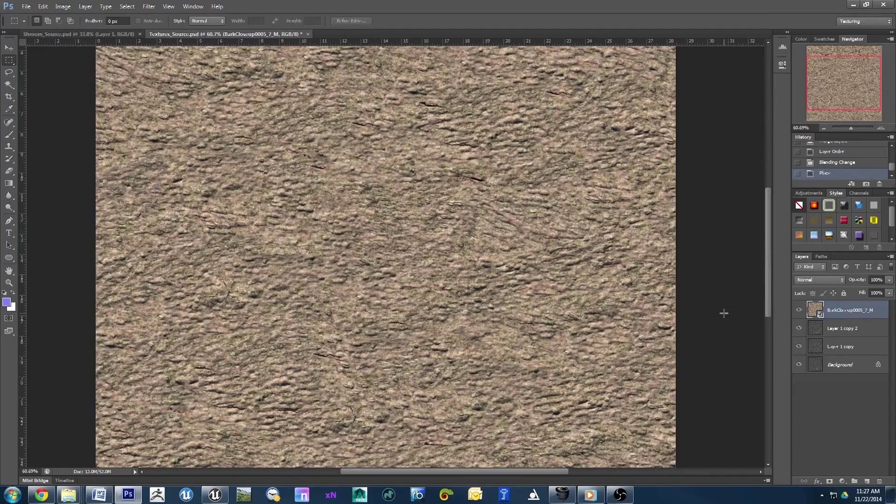
# Merge the bark close-up into a new Layer 1 and desaturate it to greyscale
pyautogui.click(854, 479)
pyautogui.keyDown('shift'); pyautogui.click(854, 328); pyautogui.keyUp('shift')
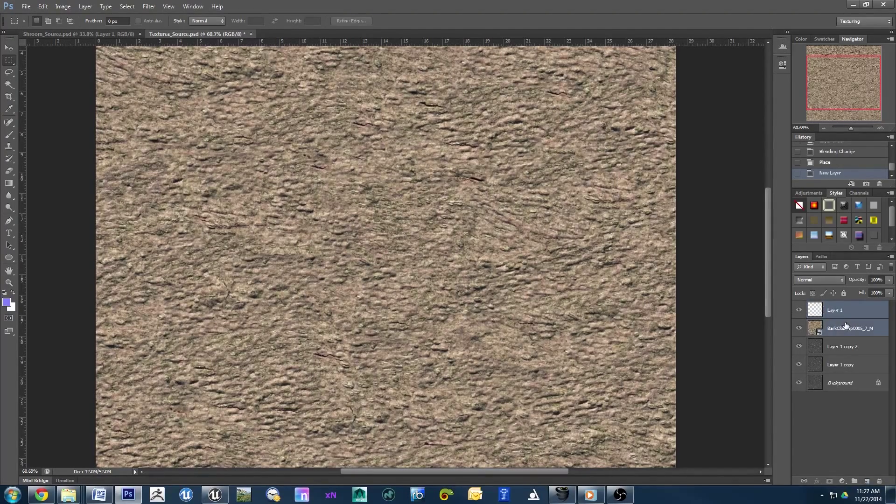
pyautogui.rightClick(869, 308)
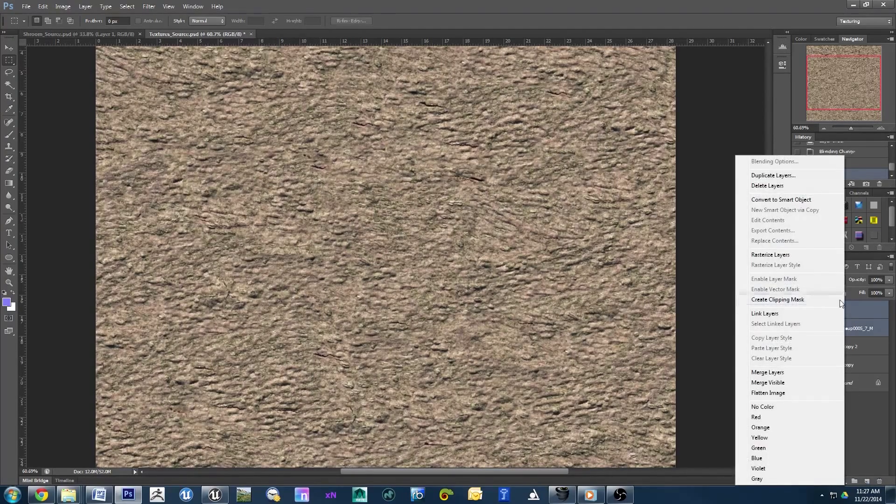
pyautogui.click(795, 372)
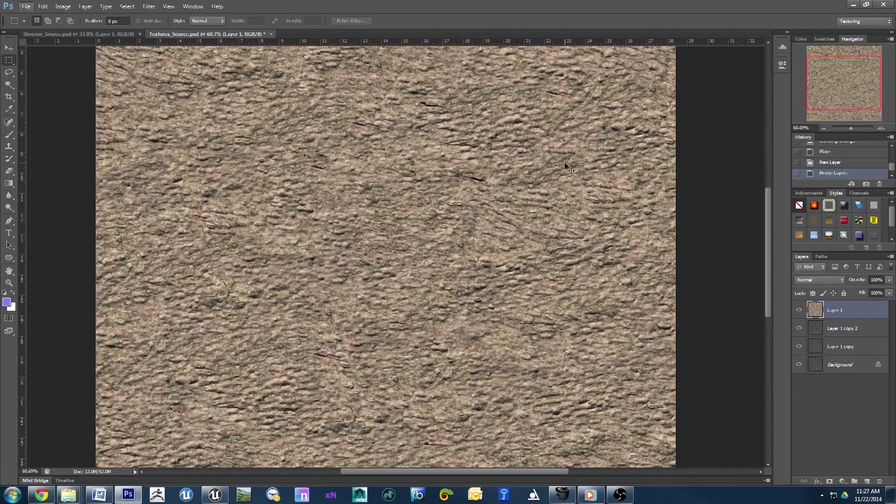
pyautogui.hotkey('ctrl', 'shift', 'u')
pyautogui.keyDown('alt'); pyautogui.scroll(-5, 447, 207); pyautogui.keyUp('alt')
pyautogui.keyDown('alt'); pyautogui.scroll(3, 447, 207); pyautogui.keyUp('alt')
pyautogui.keyDown('alt'); pyautogui.scroll(2, 434, 220); pyautogui.keyUp('alt')
pyautogui.keyDown('alt'); pyautogui.scroll(-3, 414, 236); pyautogui.keyUp('alt')
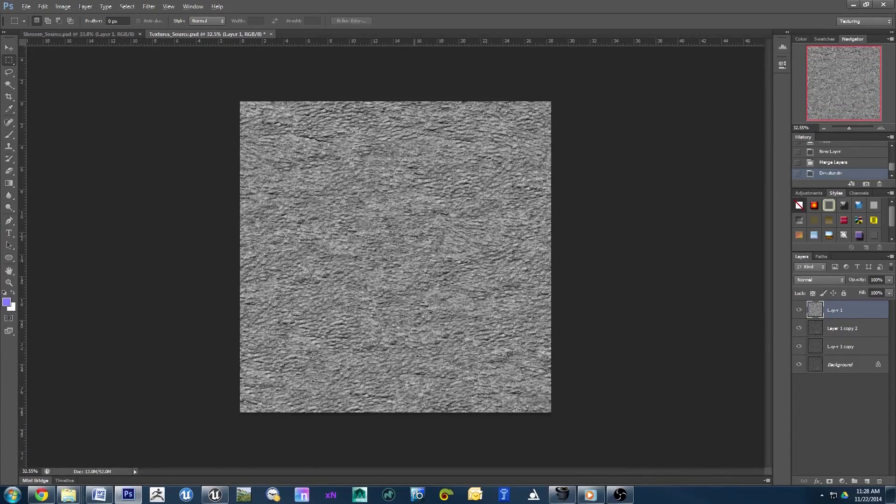
pyautogui.click(68, 495)
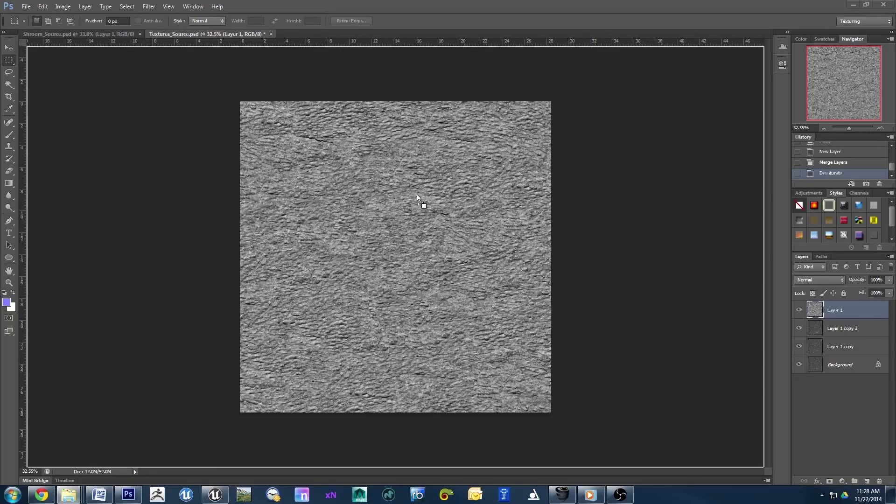
# Place the BarkCloseup0004 texture and stretch its corners to fill the canvas
pyautogui.moveTo(811, 210); pyautogui.dragTo(416, 194)
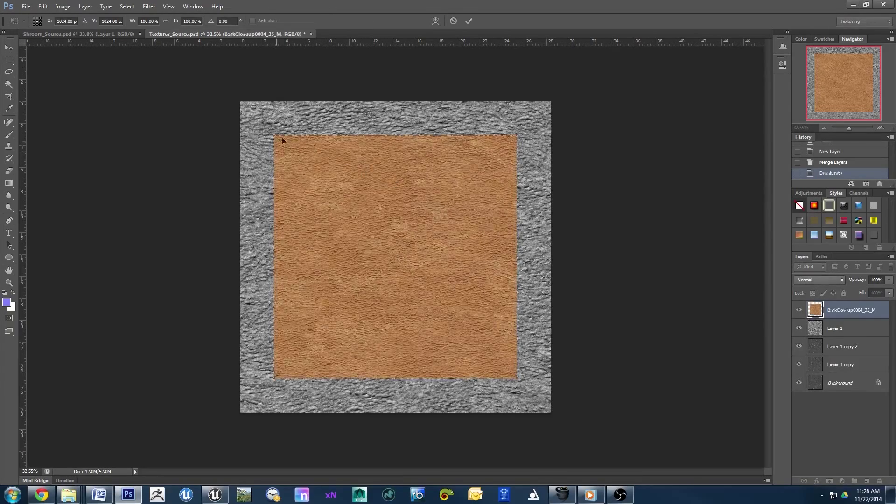
pyautogui.moveTo(273, 135); pyautogui.dragTo(239, 101)
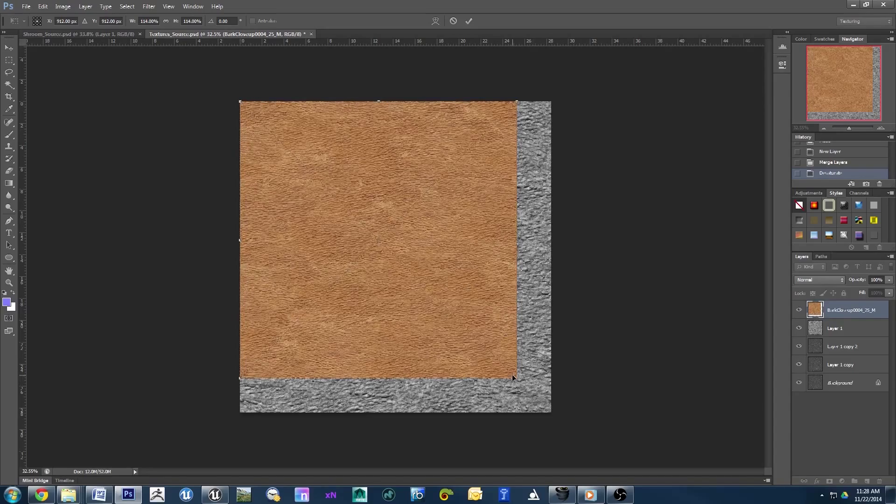
pyautogui.moveTo(515, 376); pyautogui.dragTo(550, 412)
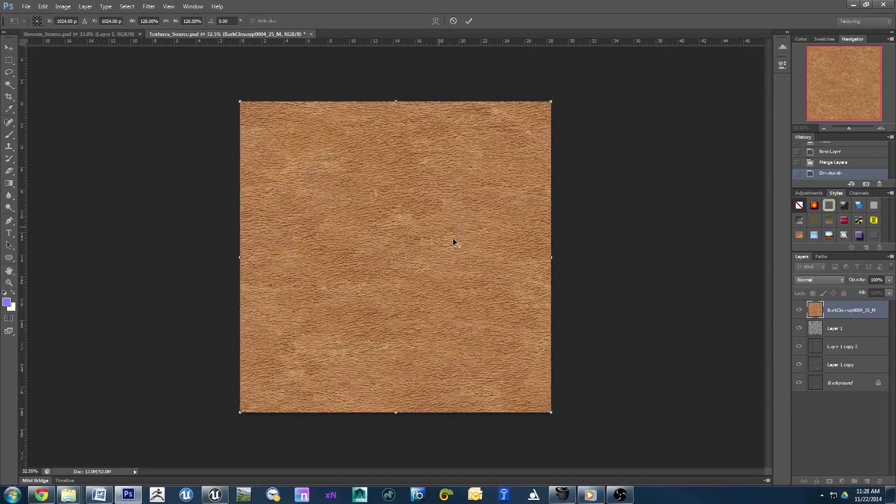
pyautogui.keyDown('alt'); pyautogui.scroll(3, 443, 228); pyautogui.keyUp('alt')
pyautogui.press('Return')
pyautogui.keyDown('alt'); pyautogui.scroll(5, 428, 216); pyautogui.keyUp('alt')
pyautogui.press('m')
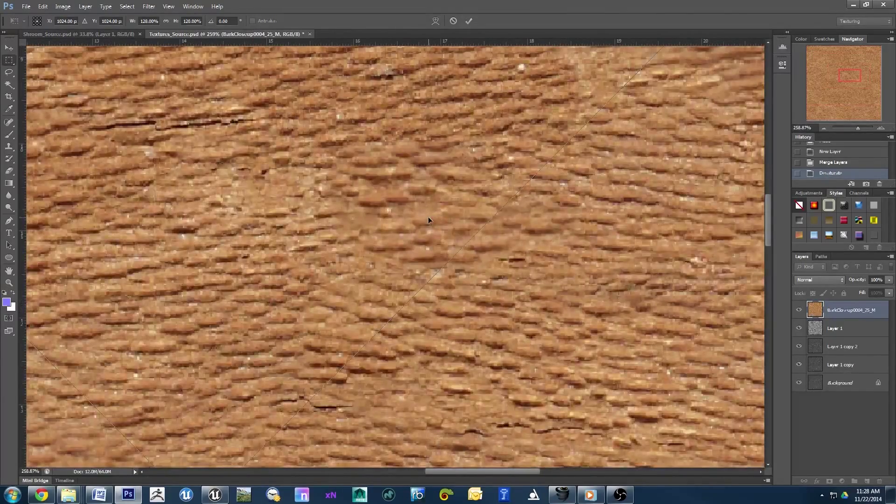
pyautogui.keyDown('alt'); pyautogui.scroll(-3, 428, 216); pyautogui.keyUp('alt')
pyautogui.keyDown('alt'); pyautogui.scroll(3, 558, 276); pyautogui.keyUp('alt')
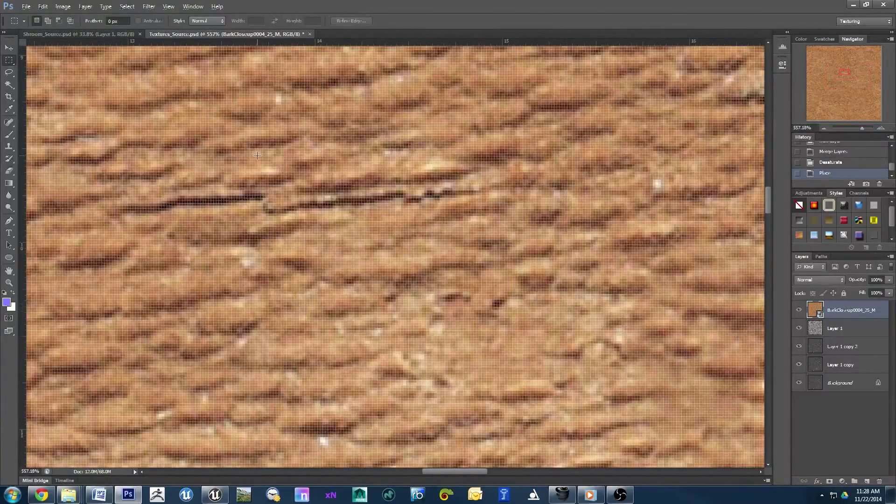
pyautogui.keyDown('alt'); pyautogui.scroll(-2, 558, 275); pyautogui.keyUp('alt')
pyautogui.keyDown('alt'); pyautogui.scroll(-2, 558, 276); pyautogui.keyUp('alt')
pyautogui.keyDown('alt'); pyautogui.scroll(2, 338, 137); pyautogui.keyUp('alt')
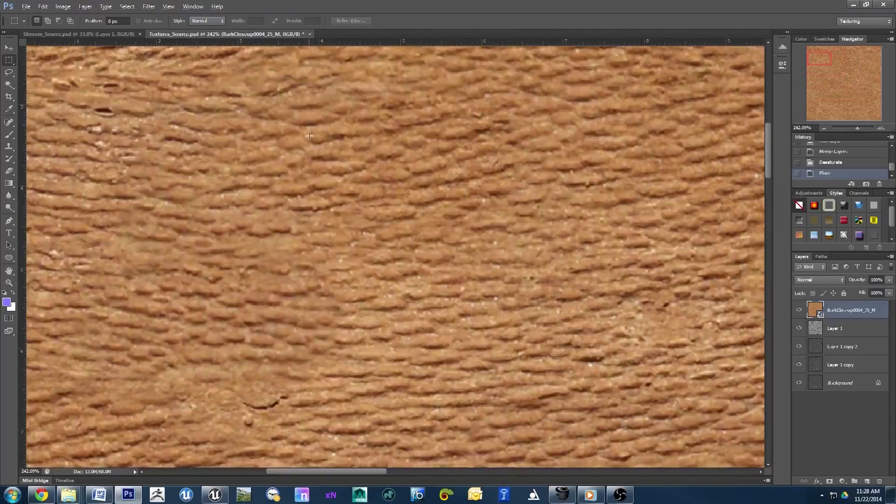
pyautogui.keyDown('alt'); pyautogui.scroll(-2, 338, 137); pyautogui.keyUp('alt')
pyautogui.keyDown('alt'); pyautogui.scroll(1, 338, 136); pyautogui.keyUp('alt')
pyautogui.keyDown('alt'); pyautogui.scroll(1, 338, 137); pyautogui.keyUp('alt')
pyautogui.keyDown('alt'); pyautogui.scroll(-3, 332, 116); pyautogui.keyUp('alt')
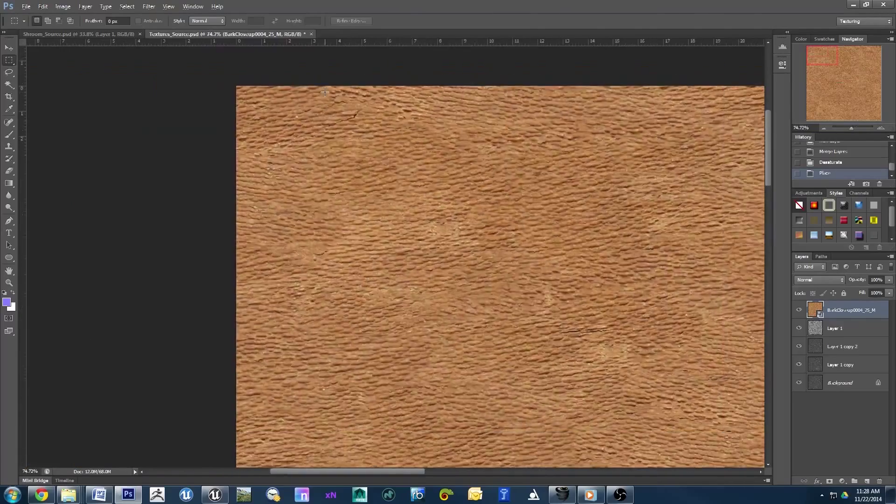
pyautogui.keyDown('alt'); pyautogui.scroll(-2, 325, 92); pyautogui.keyUp('alt')
pyautogui.keyDown('alt'); pyautogui.scroll(2, 427, 233); pyautogui.keyUp('alt')
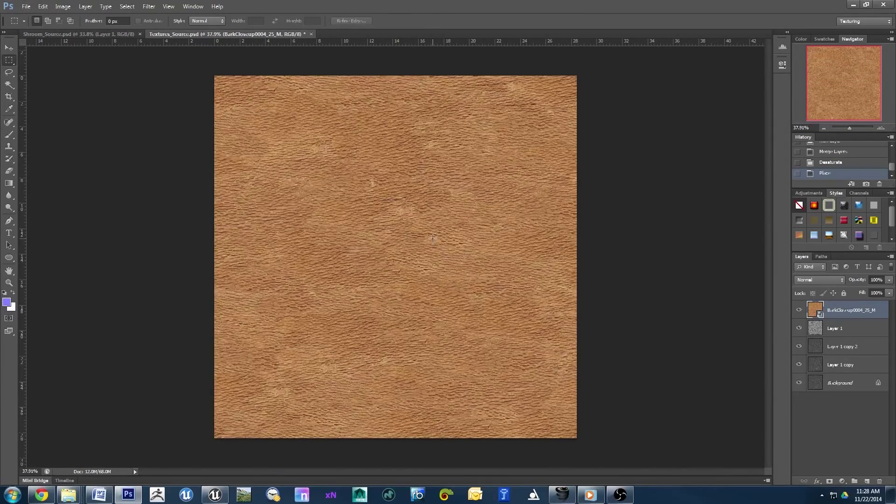
# Merge the second bark close-up into a new Layer 2 and desaturate it to greyscale
pyautogui.click(865, 483)
pyautogui.keyDown('shift'); pyautogui.click(849, 328); pyautogui.keyUp('shift')
pyautogui.rightClick(849, 328)
pyautogui.click(792, 371)
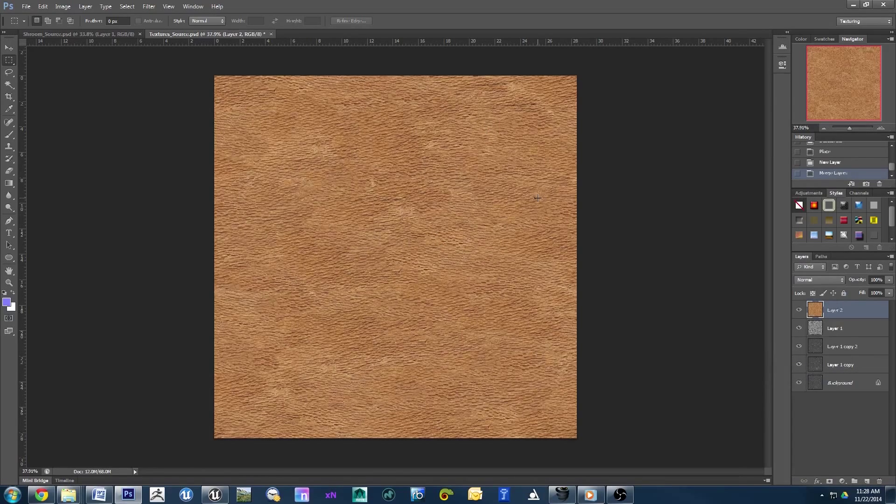
pyautogui.hotkey('ctrl', 'shift', 'u')
pyautogui.hotkey('ctrl', 'alt', 's')
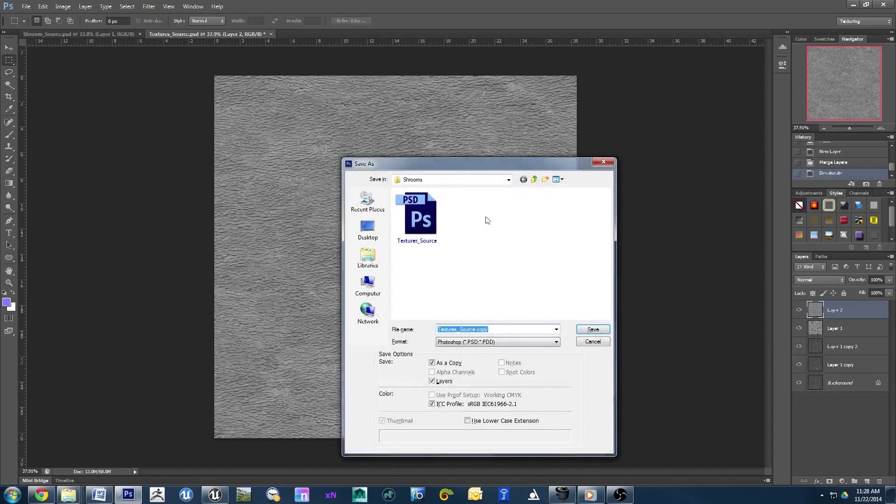
# Save a 24-bit Targa copy named Bark01_N in the Shrooms folder, then hide Layer 2
pyautogui.click(499, 348)
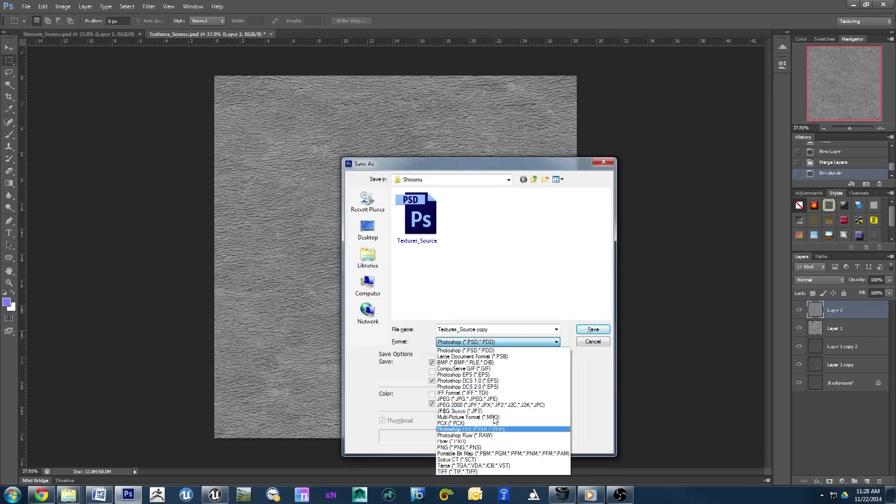
pyautogui.click(479, 448)
pyautogui.click(502, 343)
pyautogui.click(455, 466)
pyautogui.click(515, 329)
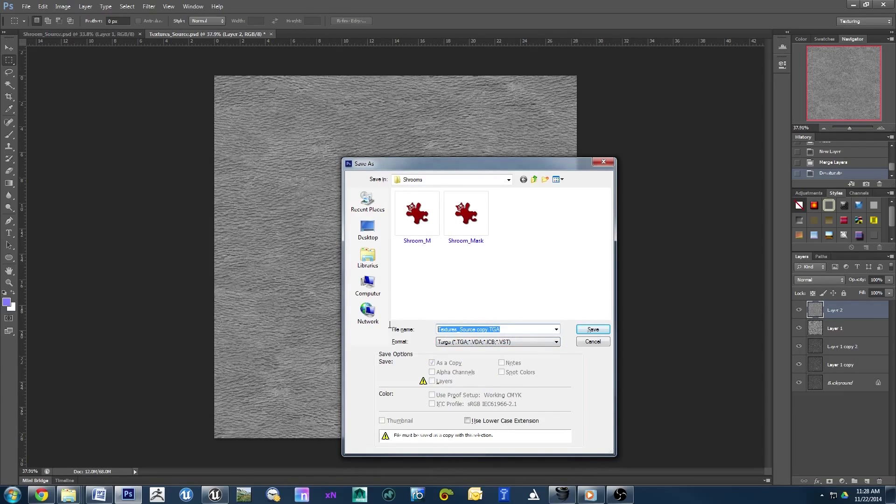
pyautogui.write('1_N')
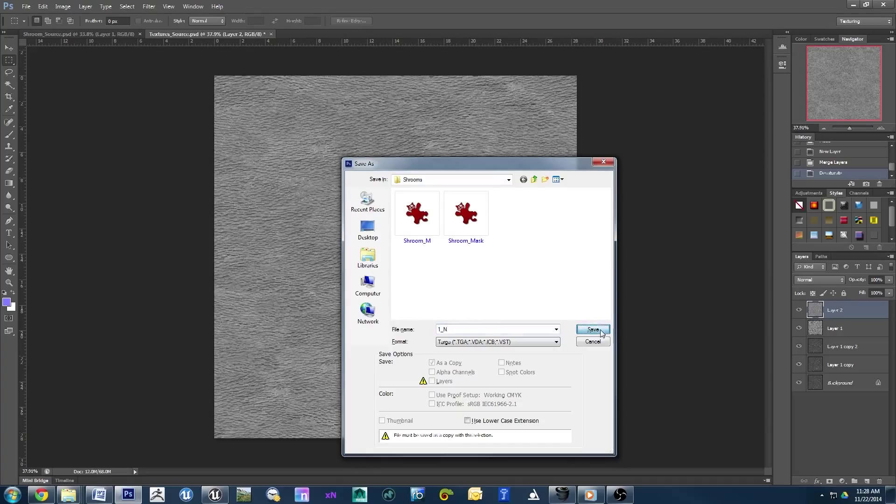
pyautogui.doubleClick(468, 331)
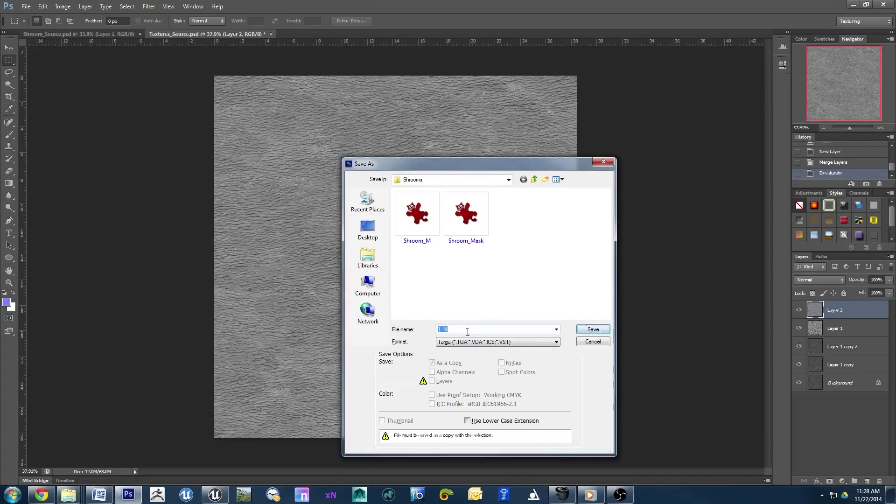
pyautogui.write('Bark')
pyautogui.click(594, 330)
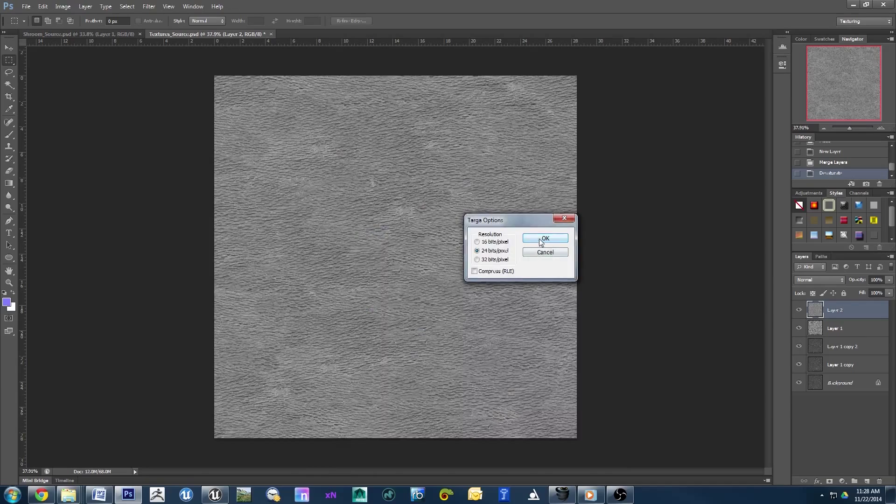
pyautogui.click(541, 237)
pyautogui.click(797, 309)
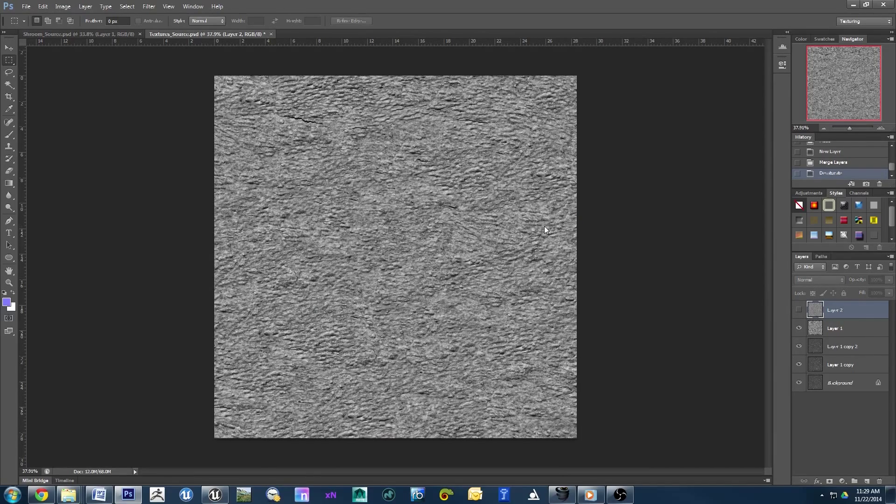
pyautogui.hotkey('ctrl', 'shift', 's')
# Save the visible bark as another Targa file under the Bark01_N name
pyautogui.click(467, 342)
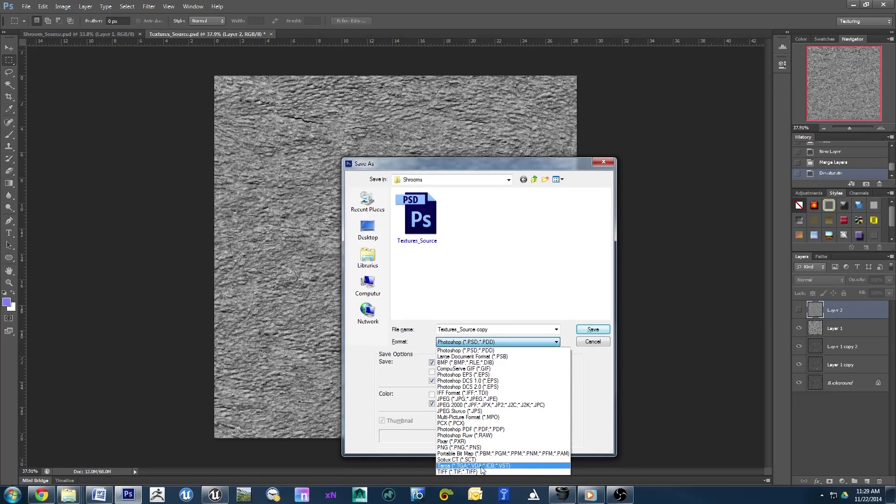
pyautogui.click(481, 467)
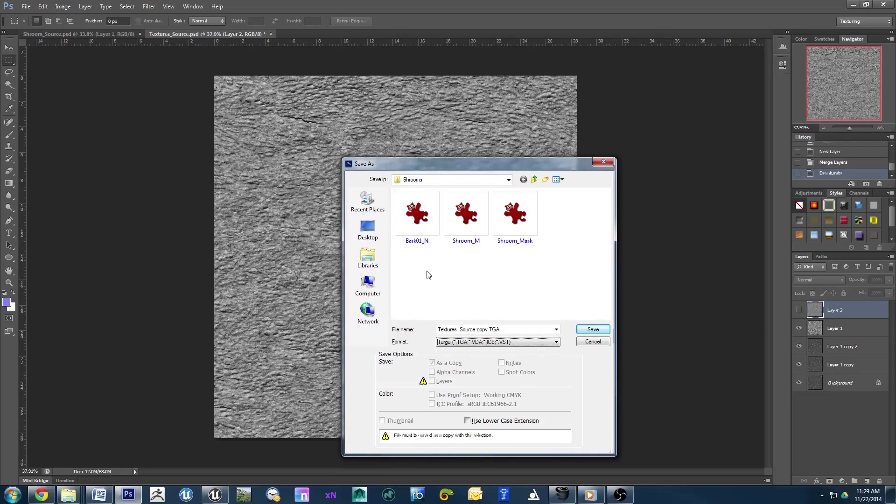
pyautogui.click(417, 214)
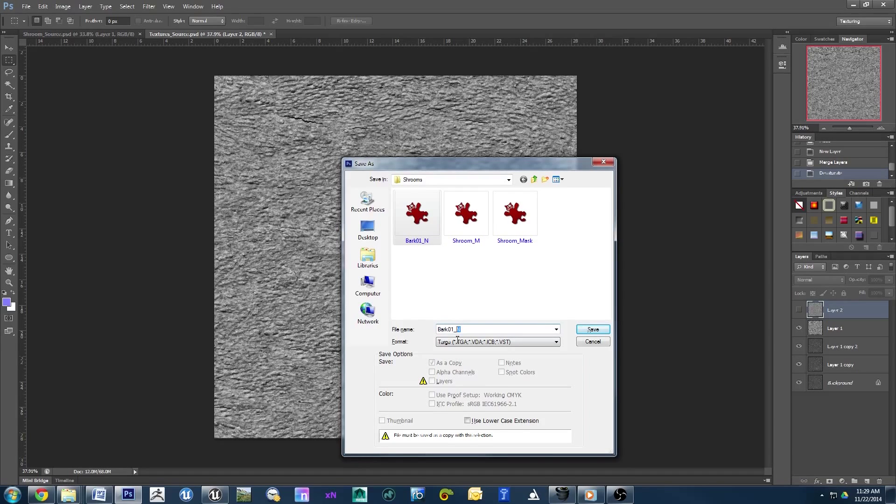
pyautogui.press('Return')
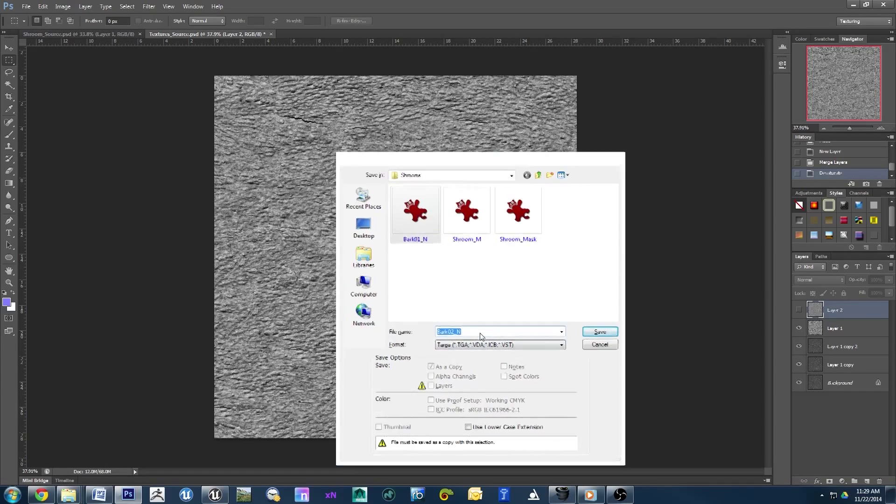
pyautogui.click(538, 238)
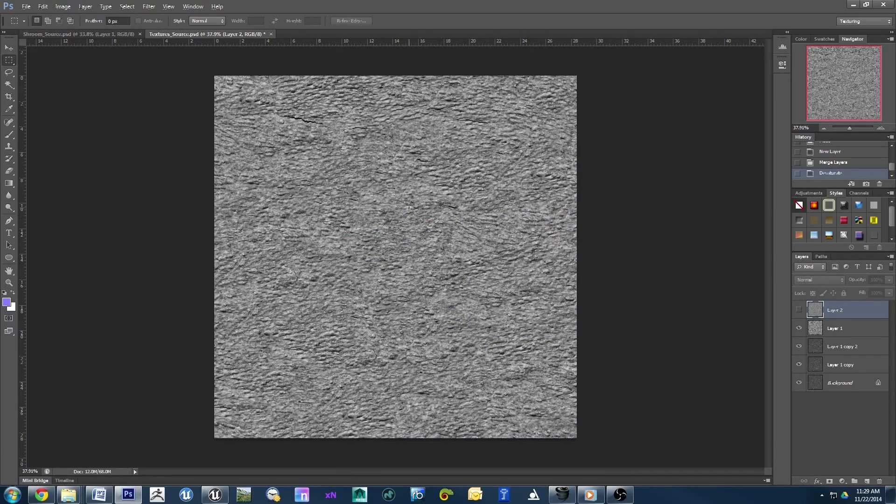
# Show Layer 2 again and add a new empty Layer 3 above it
pyautogui.keyDown('alt'); pyautogui.scroll(3, 426, 210); pyautogui.keyUp('alt')
pyautogui.keyDown('alt'); pyautogui.scroll(-5, 426, 210); pyautogui.keyUp('alt')
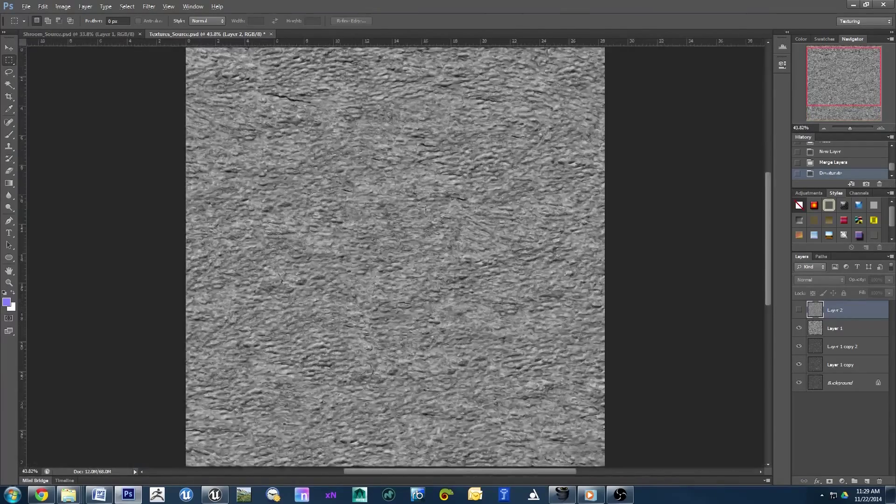
pyautogui.click(799, 310)
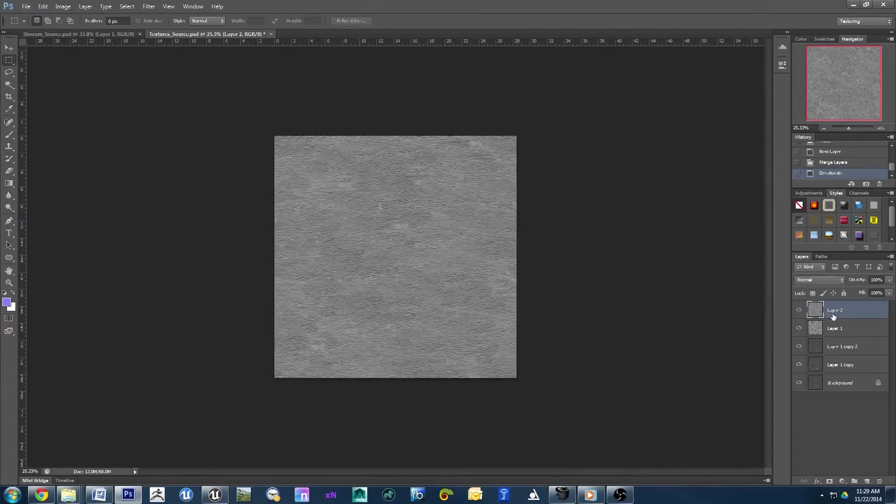
pyautogui.click(866, 481)
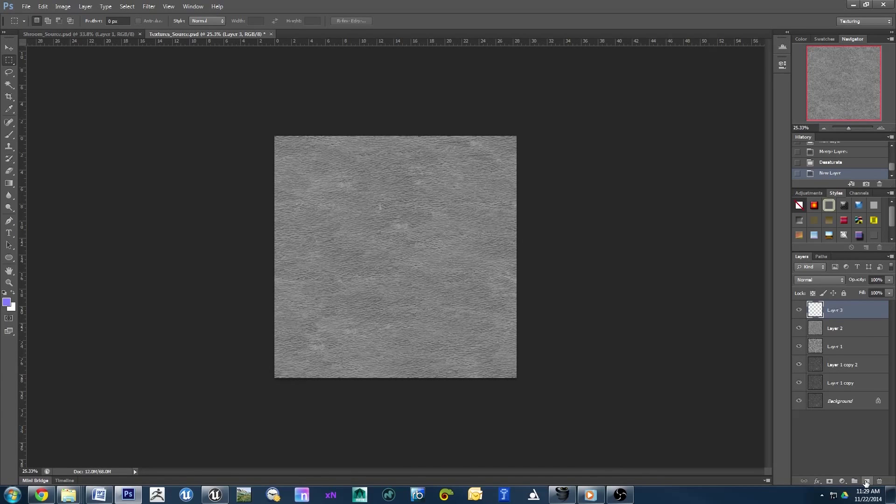
# Fill the new Layer 3 with black and select all of Layer 2 for copying
pyautogui.hotkey('alt', 'BackSpace')
pyautogui.click(798, 310)
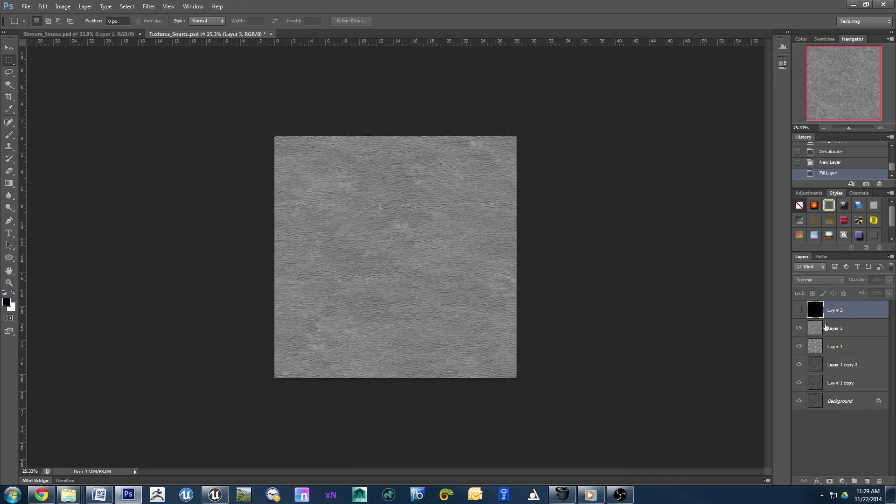
pyautogui.click(835, 328)
pyautogui.hotkey('ctrl', 'a')
pyautogui.click(799, 309)
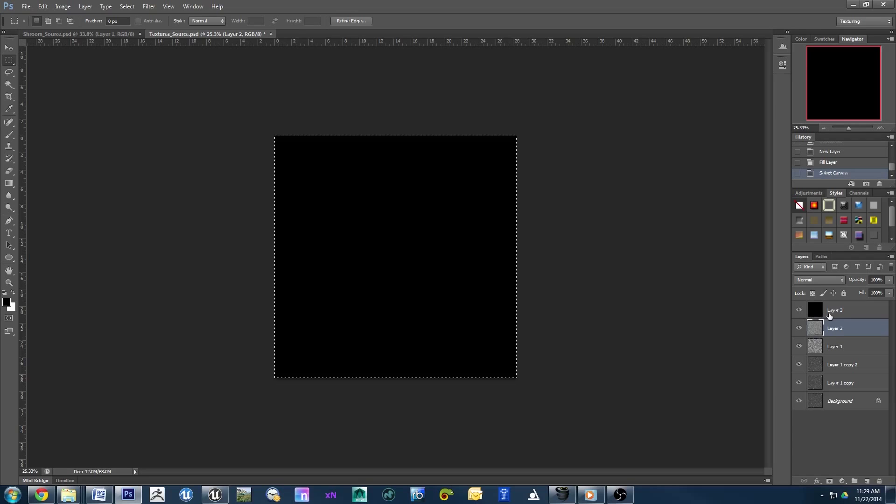
pyautogui.click(836, 309)
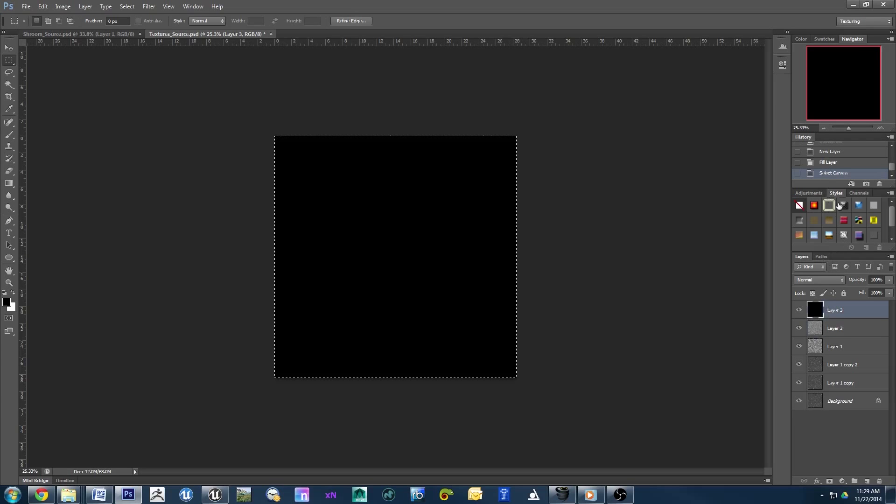
# Reset the Texturing workspace and paste Layer 2's bark into Layer 3's Red channel
pyautogui.click(883, 21)
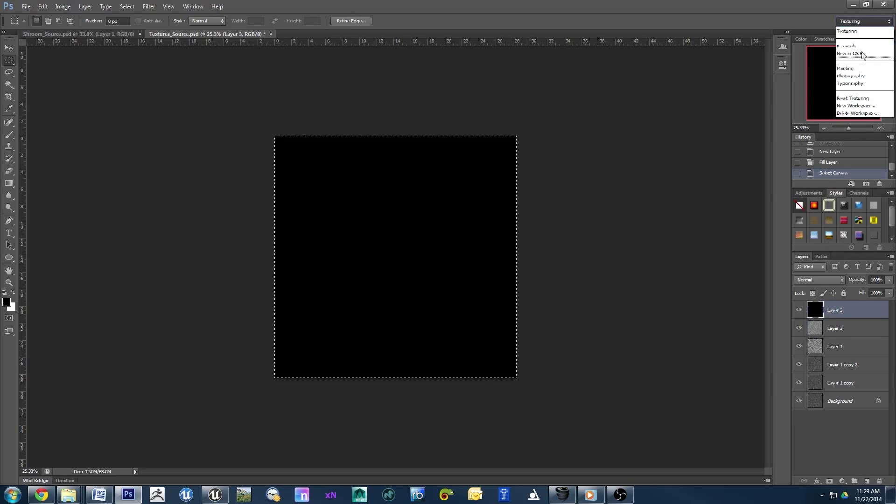
pyautogui.click(861, 99)
pyautogui.click(860, 237)
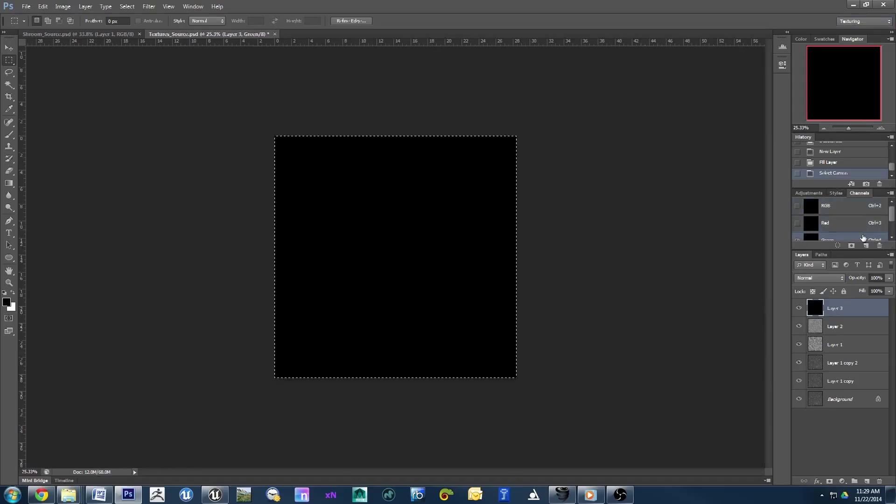
pyautogui.click(837, 212)
pyautogui.hotkey('ctrl', 'v')
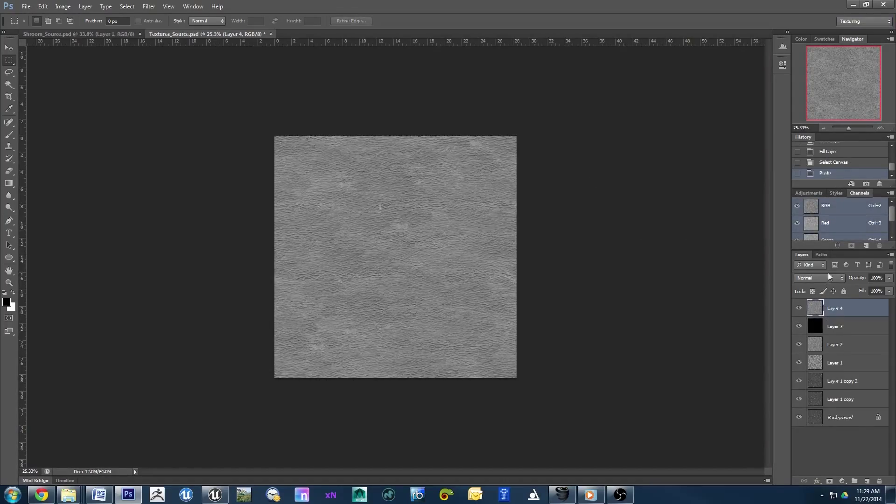
pyautogui.hotkey('ctrl', 'z')
pyautogui.click(827, 310)
pyautogui.click(835, 224)
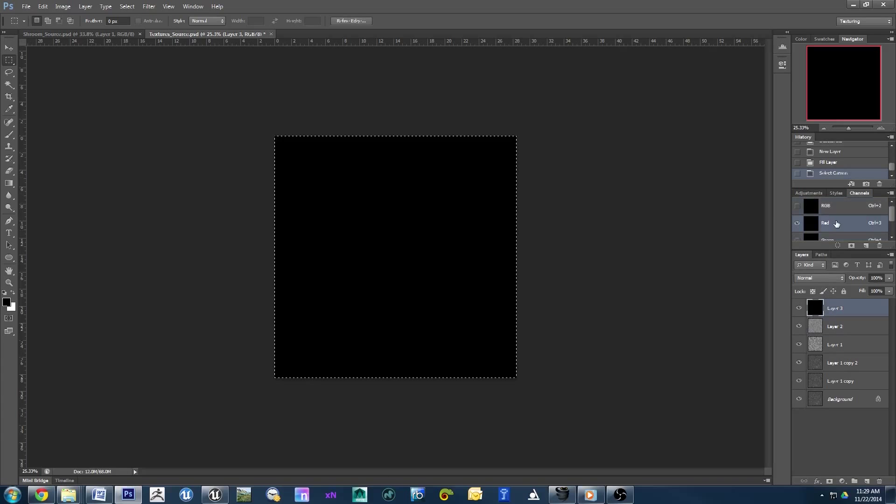
pyautogui.hotkey('ctrl', 'v')
pyautogui.click(796, 206)
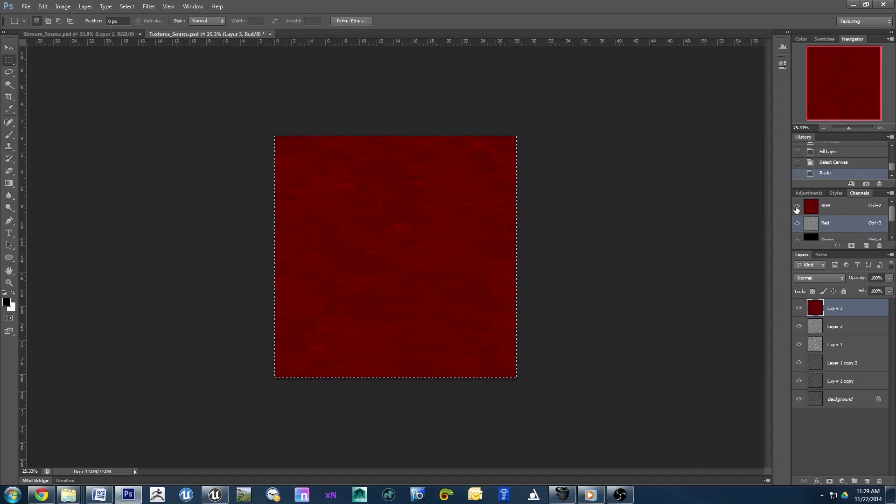
# Copy Layer 1's bark texture and paste it into Layer 3's Green channel
pyautogui.click(798, 308)
pyautogui.click(829, 327)
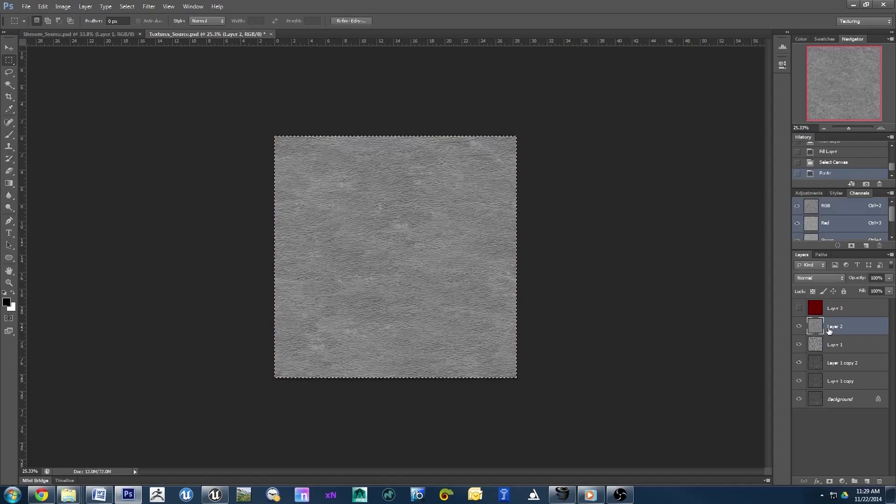
pyautogui.click(798, 326)
pyautogui.click(835, 345)
pyautogui.hotkey('ctrl', 'a')
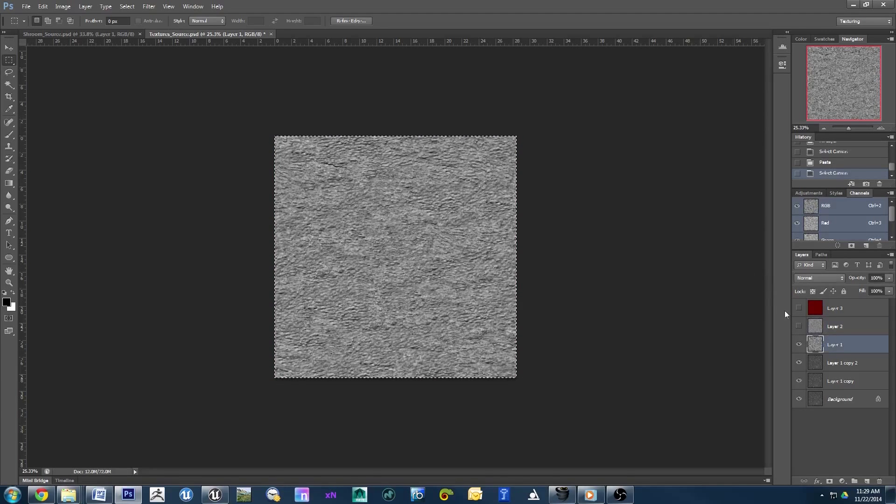
pyautogui.click(799, 308)
pyautogui.click(835, 308)
pyautogui.click(826, 239)
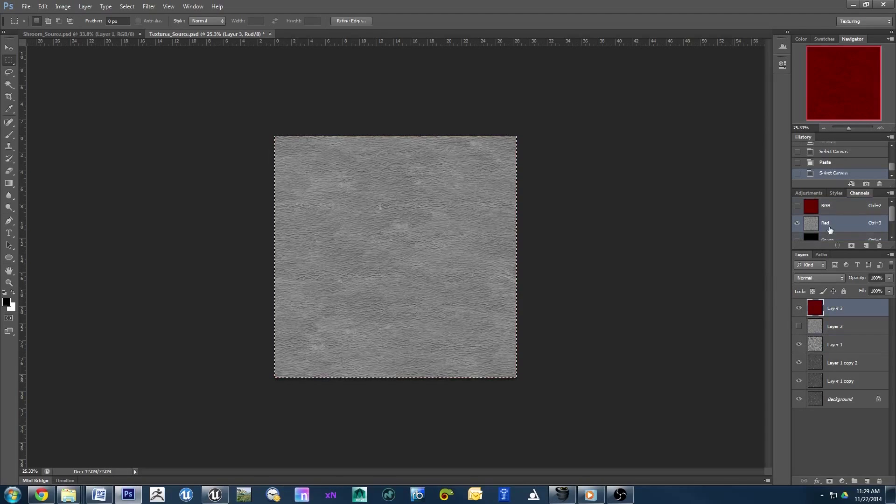
pyautogui.hotkey('ctrl', 'v')
# Zoom in and out over the canvas to inspect the channel-packed bark texture
pyautogui.keyDown('alt'); pyautogui.scroll(3, 432, 183); pyautogui.keyUp('alt')
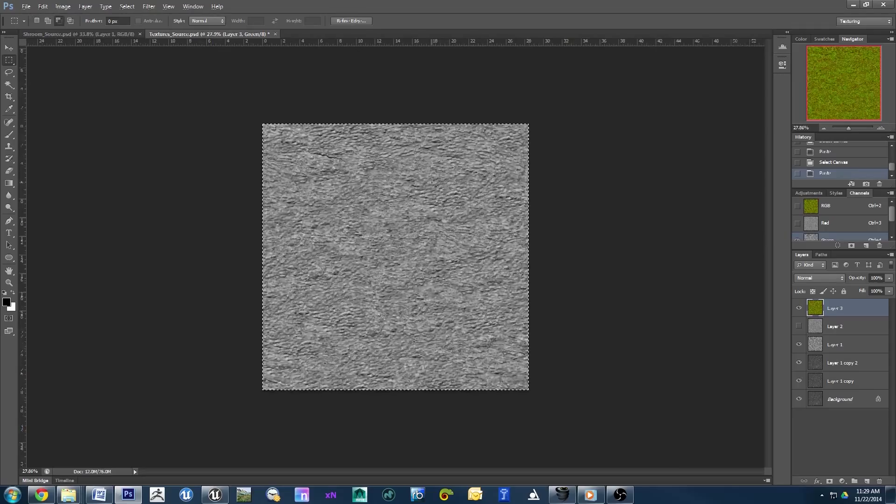
pyautogui.keyDown('alt'); pyautogui.scroll(-2, 433, 183); pyautogui.keyUp('alt')
pyautogui.keyDown('alt'); pyautogui.scroll(1, 433, 182); pyautogui.keyUp('alt')
pyautogui.keyDown('alt'); pyautogui.scroll(2, 433, 181); pyautogui.keyUp('alt')
pyautogui.keyDown('alt'); pyautogui.scroll(2, 433, 180); pyautogui.keyUp('alt')
pyautogui.keyDown('alt'); pyautogui.scroll(-2, 434, 180); pyautogui.keyUp('alt')
pyautogui.keyDown('alt'); pyautogui.scroll(-2, 434, 180); pyautogui.keyUp('alt')
pyautogui.keyDown('alt'); pyautogui.scroll(2, 434, 180); pyautogui.keyUp('alt')
pyautogui.keyDown('alt'); pyautogui.scroll(-1, 433, 180); pyautogui.keyUp('alt')
pyautogui.keyDown('alt'); pyautogui.scroll(-1, 434, 181); pyautogui.keyUp('alt')
pyautogui.keyDown('alt'); pyautogui.scroll(2, 433, 180); pyautogui.keyUp('alt')
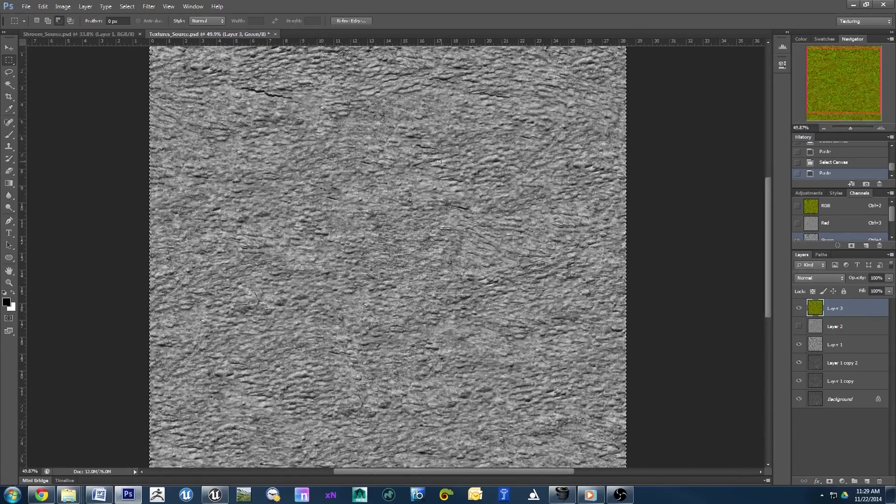
pyautogui.keyDown('alt'); pyautogui.scroll(-1, 474, 133); pyautogui.keyUp('alt')
pyautogui.keyDown('alt'); pyautogui.scroll(-2, 473, 135); pyautogui.keyUp('alt')
pyautogui.keyDown('alt'); pyautogui.scroll(-1, 473, 135); pyautogui.keyUp('alt')
pyautogui.keyDown('alt'); pyautogui.scroll(-2, 472, 136); pyautogui.keyUp('alt')
pyautogui.keyDown('alt'); pyautogui.scroll(2, 471, 137); pyautogui.keyUp('alt')
pyautogui.keyDown('alt'); pyautogui.scroll(1, 469, 140); pyautogui.keyUp('alt')
pyautogui.keyDown('alt'); pyautogui.scroll(1, 465, 144); pyautogui.keyUp('alt')
pyautogui.keyDown('alt'); pyautogui.scroll(-1, 462, 148); pyautogui.keyUp('alt')
pyautogui.keyDown('alt'); pyautogui.scroll(-2, 463, 147); pyautogui.keyUp('alt')
pyautogui.keyDown('alt'); pyautogui.scroll(-1, 462, 147); pyautogui.keyUp('alt')
pyautogui.keyDown('alt'); pyautogui.scroll(-1, 462, 147); pyautogui.keyUp('alt')
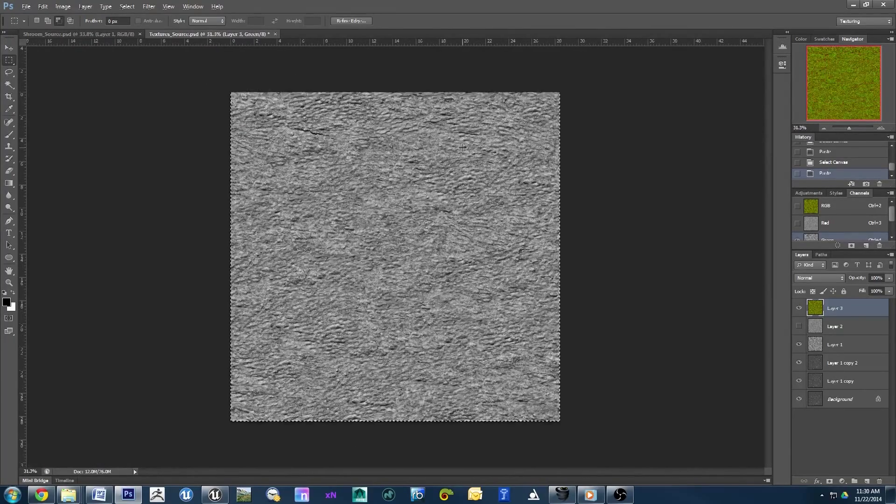
pyautogui.keyDown('alt'); pyautogui.scroll(-1, 469, 138); pyautogui.keyUp('alt')
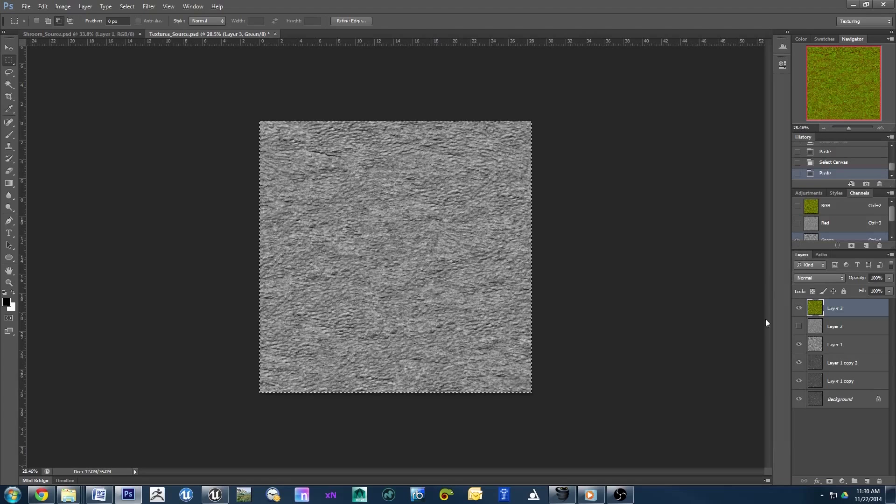
# Hide Layer 3 and Layer 1, and toggle Layer 1 copy 2 to compare the spots
pyautogui.click(798, 308)
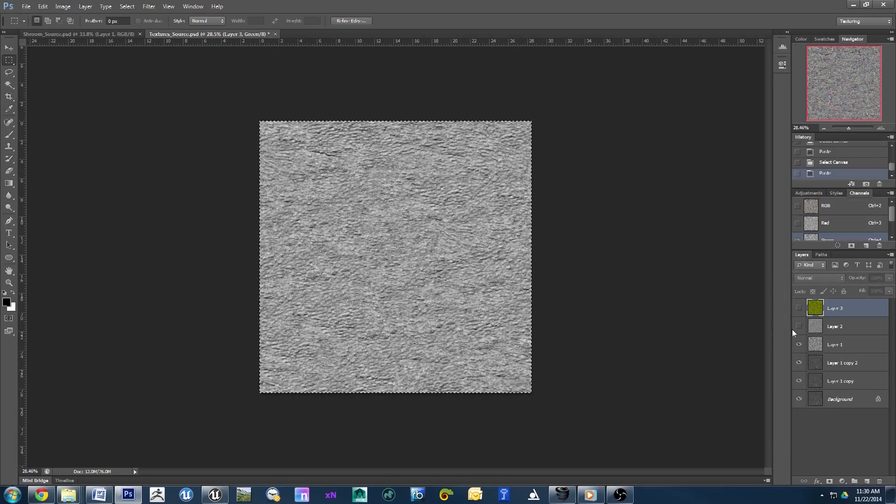
pyautogui.click(799, 345)
pyautogui.click(799, 363)
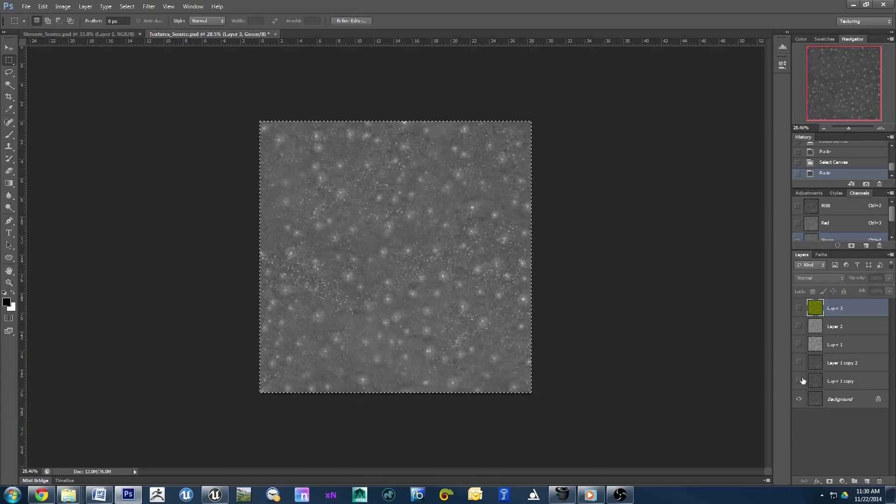
pyautogui.click(798, 363)
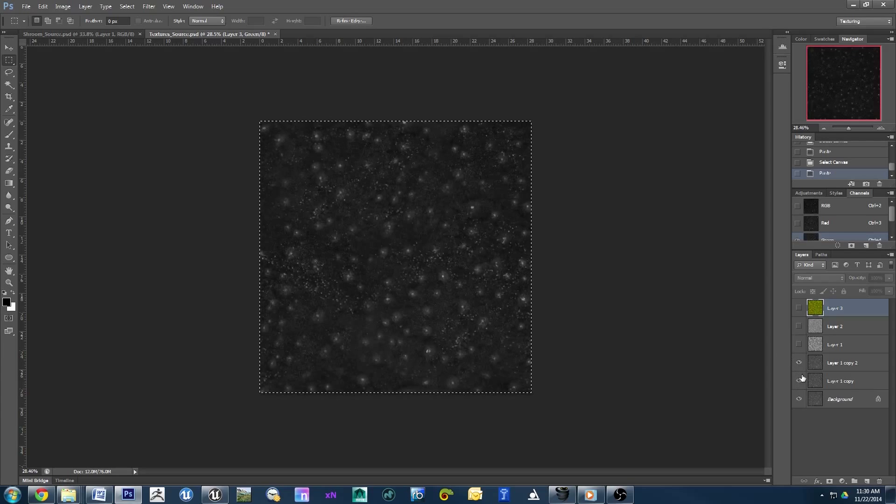
pyautogui.click(828, 365)
pyautogui.click(799, 363)
pyautogui.click(799, 363)
# Merge duplicates of Layer 1 copy and copy 2 into Layer 1 copy 3, then select the Blue channel
pyautogui.keyDown('ctrl'); pyautogui.click(838, 382); pyautogui.keyUp('ctrl')
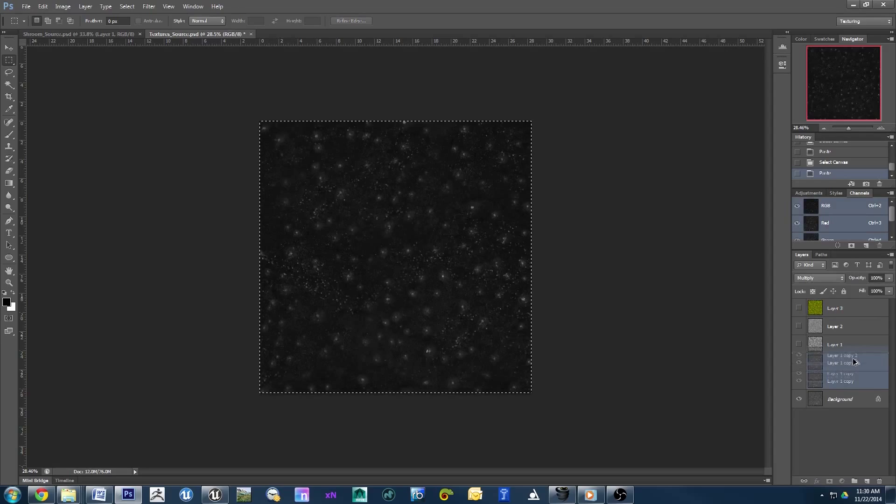
pyautogui.hotkey('ctrl', 'j')
pyautogui.rightClick(838, 381)
pyautogui.click(831, 248)
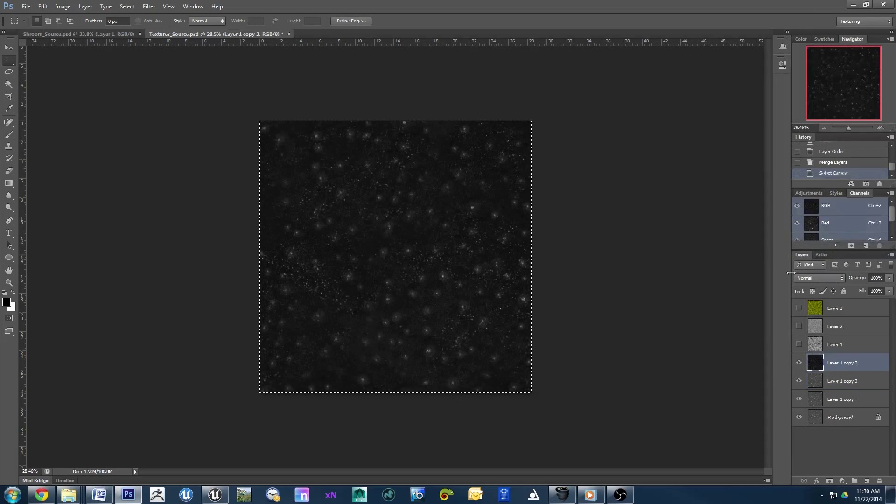
pyautogui.click(830, 233)
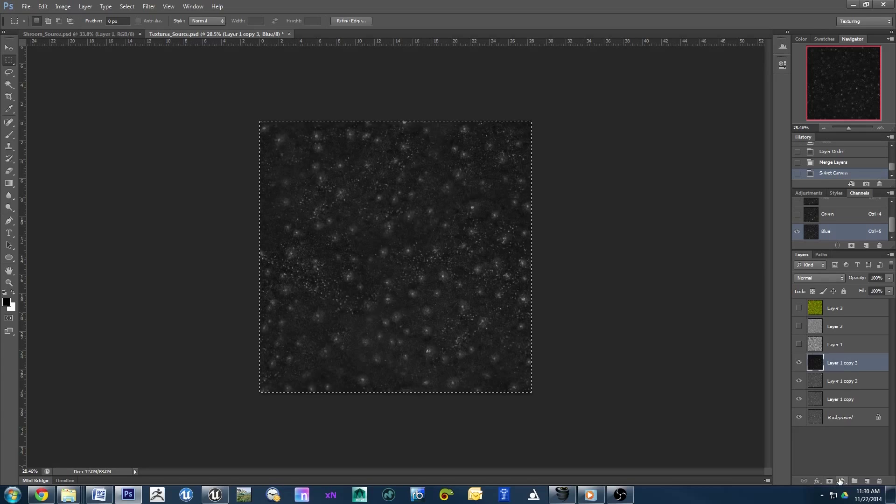
pyautogui.click(840, 481)
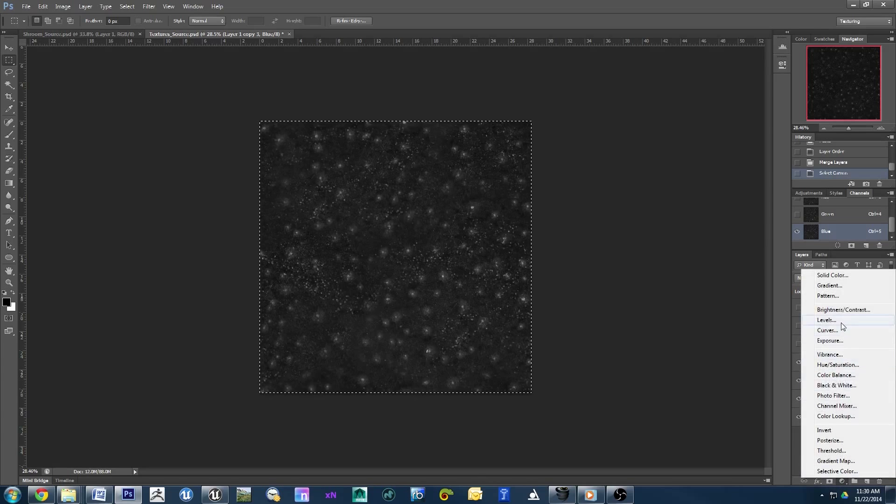
# Add a Levels adjustment with white input 162 and a slightly raised black input
pyautogui.click(841, 322)
pyautogui.moveTo(708, 155); pyautogui.dragTo(723, 155)
pyautogui.moveTo(658, 156); pyautogui.dragTo(665, 160)
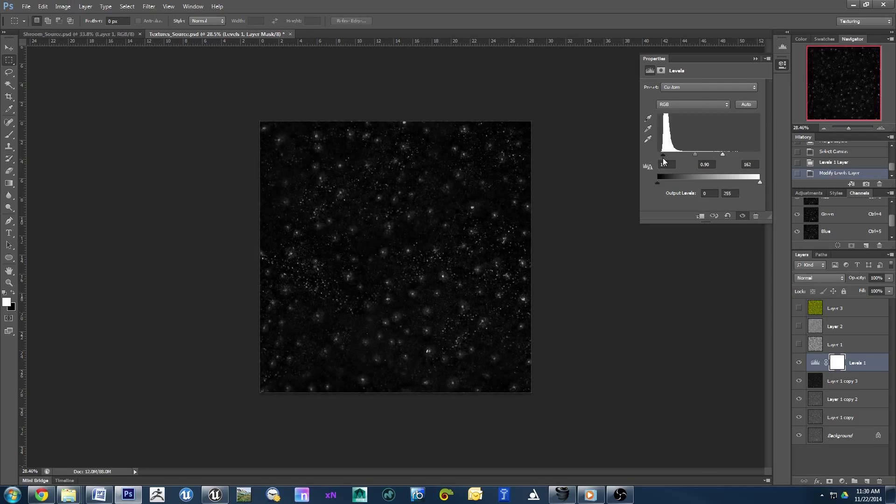
pyautogui.click(782, 65)
# Zoom out and select Layer 1 copy 3 in the Layers panel
pyautogui.keyDown('alt'); pyautogui.scroll(8, 398, 242); pyautogui.keyUp('alt')
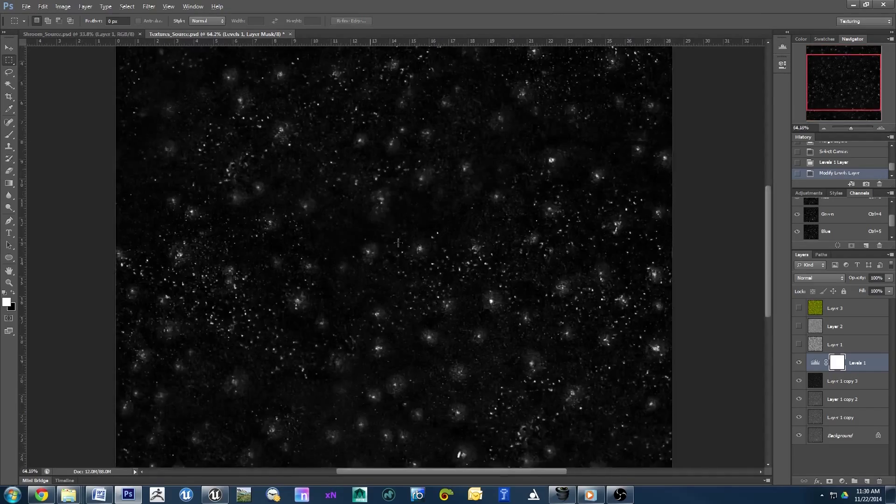
pyautogui.keyDown('alt'); pyautogui.scroll(-5, 398, 242); pyautogui.keyUp('alt')
pyautogui.keyDown('alt'); pyautogui.scroll(-2, 388, 242); pyautogui.keyUp('alt')
pyautogui.keyDown('alt'); pyautogui.scroll(2, 373, 240); pyautogui.keyUp('alt')
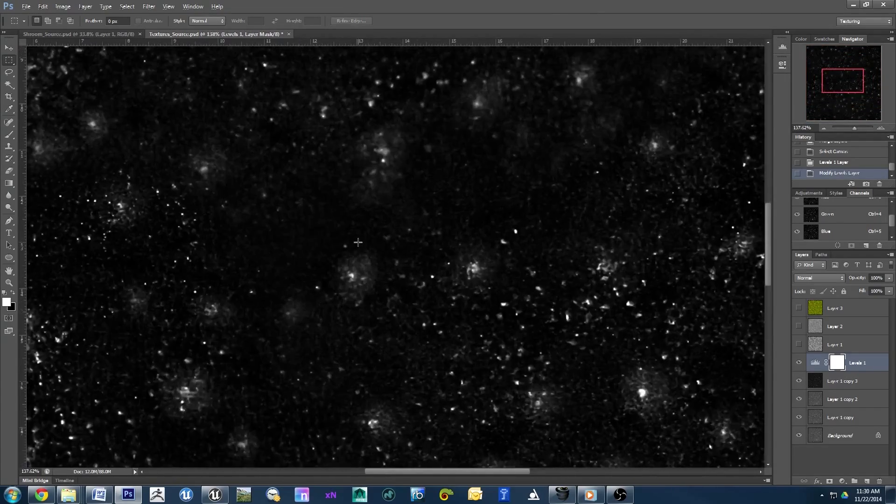
pyautogui.keyDown('alt'); pyautogui.scroll(2, 364, 240); pyautogui.keyUp('alt')
pyautogui.keyDown('alt'); pyautogui.scroll(-3, 364, 239); pyautogui.keyUp('alt')
pyautogui.keyDown('alt'); pyautogui.scroll(-1, 363, 241); pyautogui.keyUp('alt')
pyautogui.keyDown('alt'); pyautogui.scroll(2, 361, 244); pyautogui.keyUp('alt')
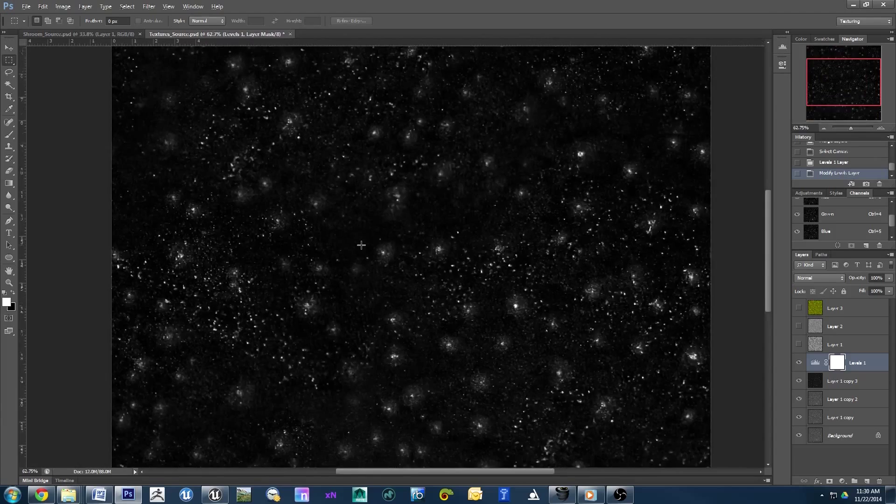
pyautogui.keyDown('alt'); pyautogui.scroll(-2, 361, 245); pyautogui.keyUp('alt')
pyautogui.keyDown('alt'); pyautogui.scroll(-1, 361, 245); pyautogui.keyUp('alt')
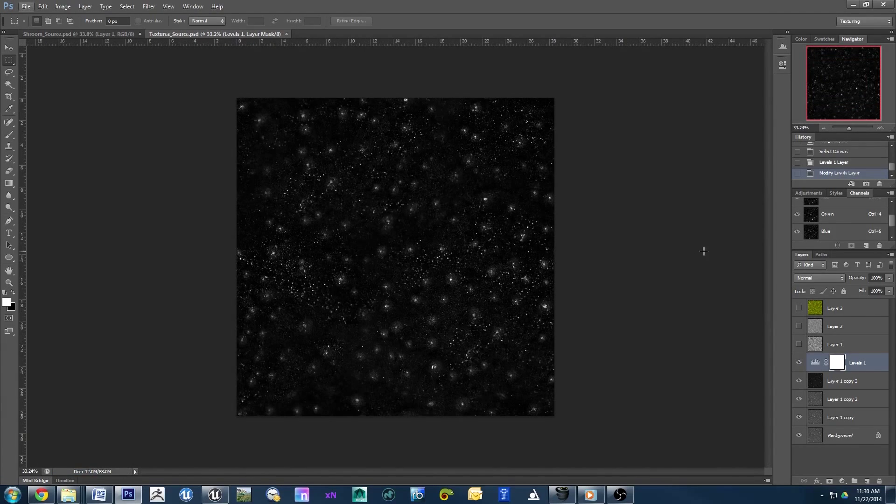
pyautogui.click(856, 376)
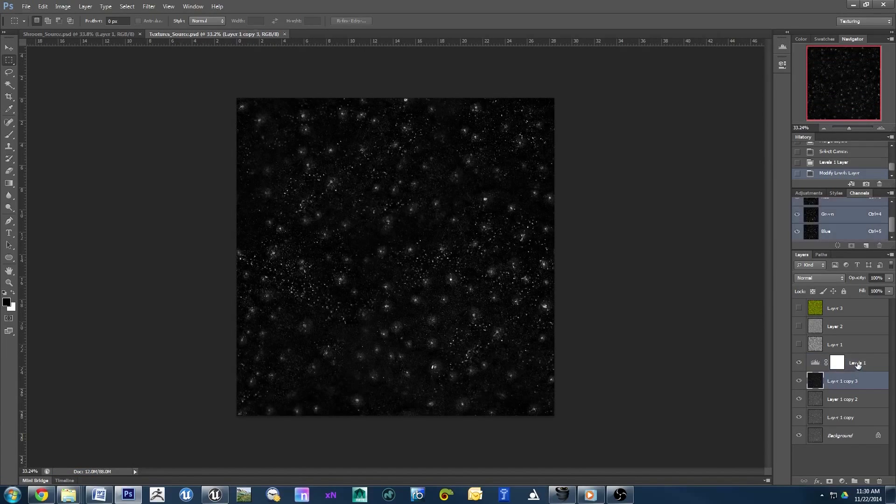
# Duplicate Layer 1 copy 3 with Levels 1, merge the copies, and select the whole canvas
pyautogui.keyDown('ctrl'); pyautogui.click(857, 365); pyautogui.keyUp('ctrl')
pyautogui.hotkey('ctrl', 'j')
pyautogui.rightClick(849, 363)
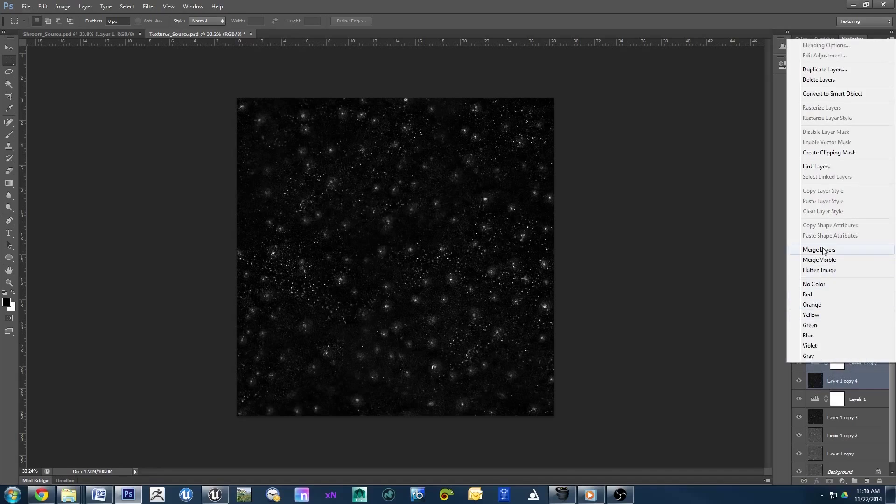
pyautogui.click(824, 250)
pyautogui.hotkey('ctrl', 'a')
# Paste the merged speckles into the Blue channel of the now-visible Layer 3, then deselect
pyautogui.click(839, 309)
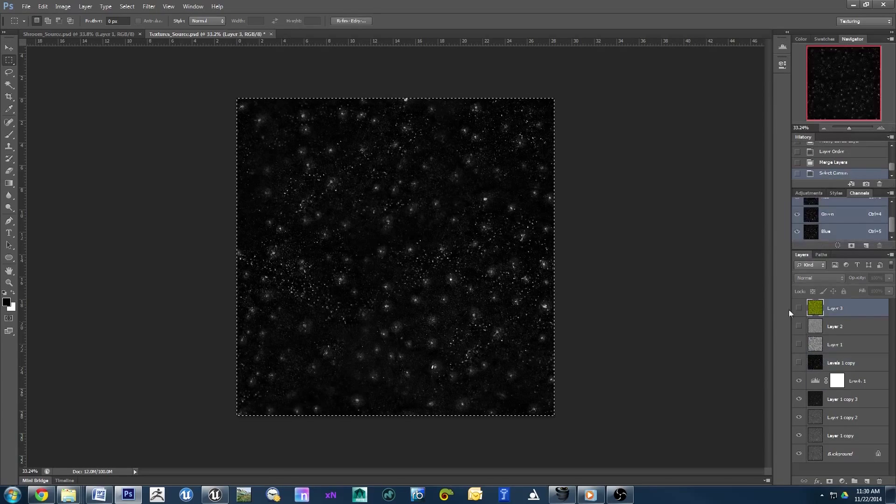
pyautogui.click(798, 308)
pyautogui.click(825, 231)
pyautogui.hotkey('ctrl', 'v')
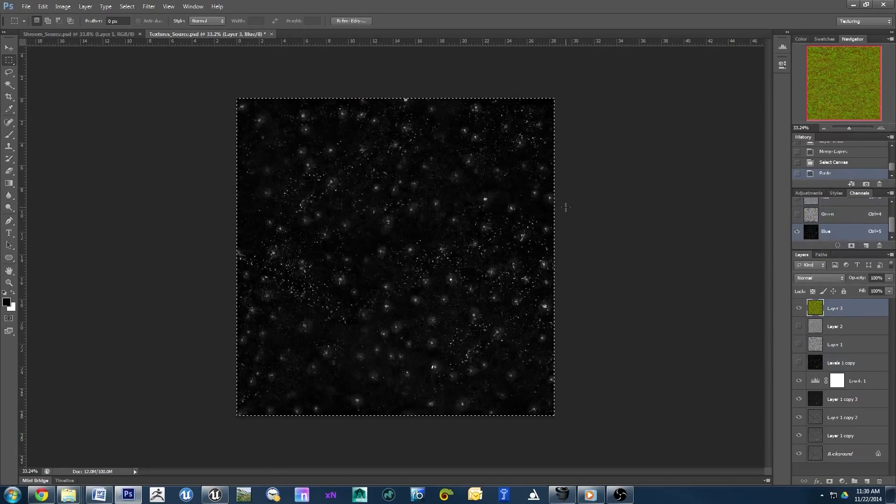
pyautogui.scroll(2, 826, 220)
pyautogui.click(798, 208)
pyautogui.hotkey('ctrl', 'd')
# Open the Save a Copy dialog with Ctrl+Alt+S
pyautogui.keyDown('alt'); pyautogui.scroll(3, 432, 238); pyautogui.keyUp('alt')
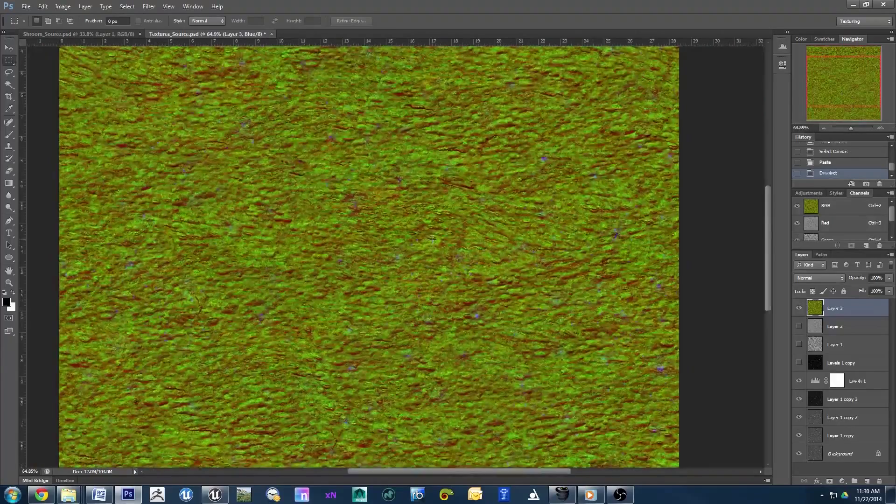
pyautogui.keyDown('alt'); pyautogui.scroll(-3, 433, 239); pyautogui.keyUp('alt')
pyautogui.hotkey('ctrl', 'alt', 's')
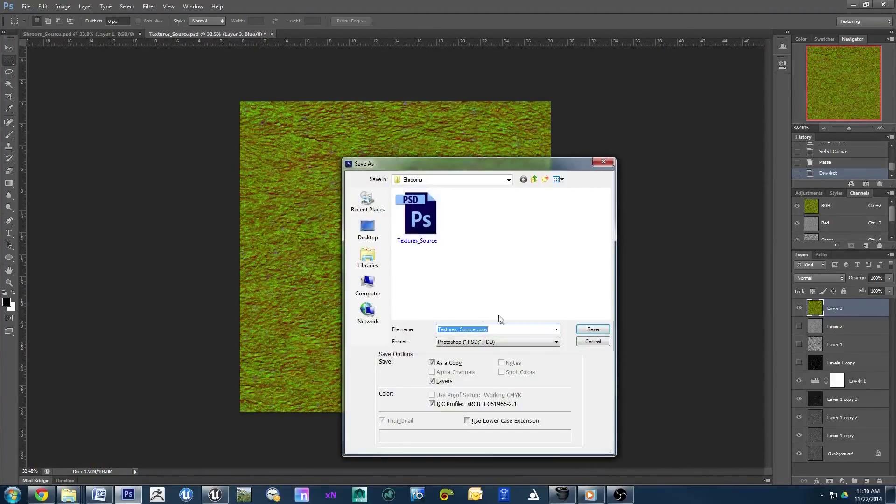
# Save a 24-bit Targa copy named Bark_M, then switch to a file browser
pyautogui.click(488, 343)
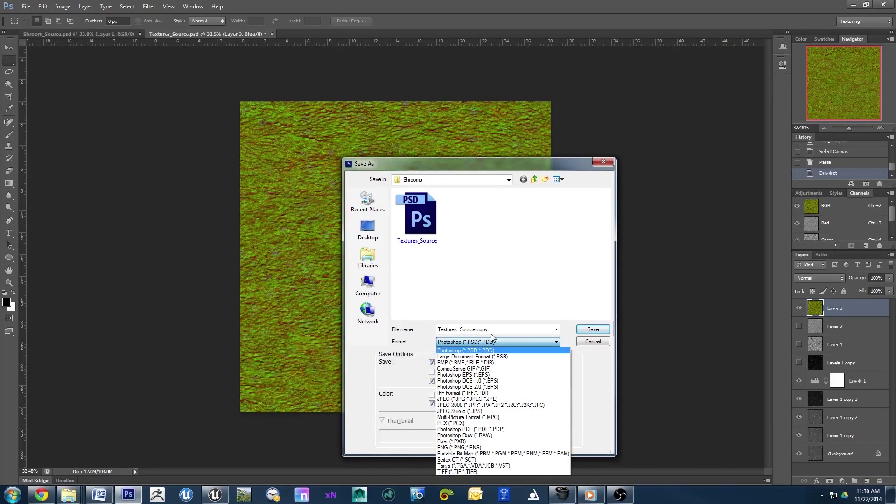
pyautogui.click(491, 336)
pyautogui.click(494, 342)
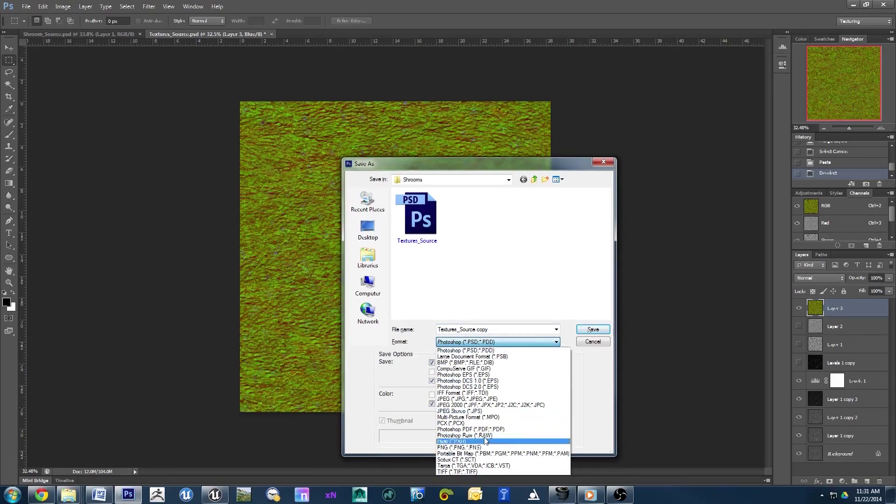
pyautogui.click(486, 465)
pyautogui.click(511, 329)
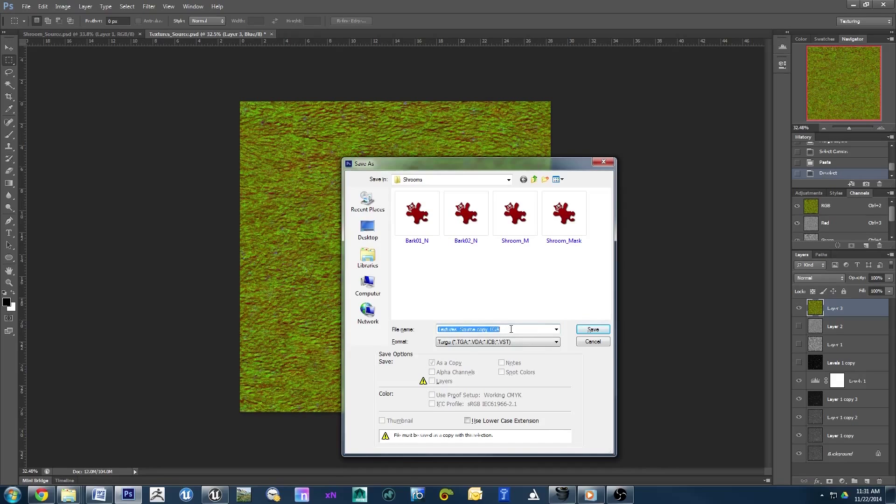
pyautogui.write('Bark')
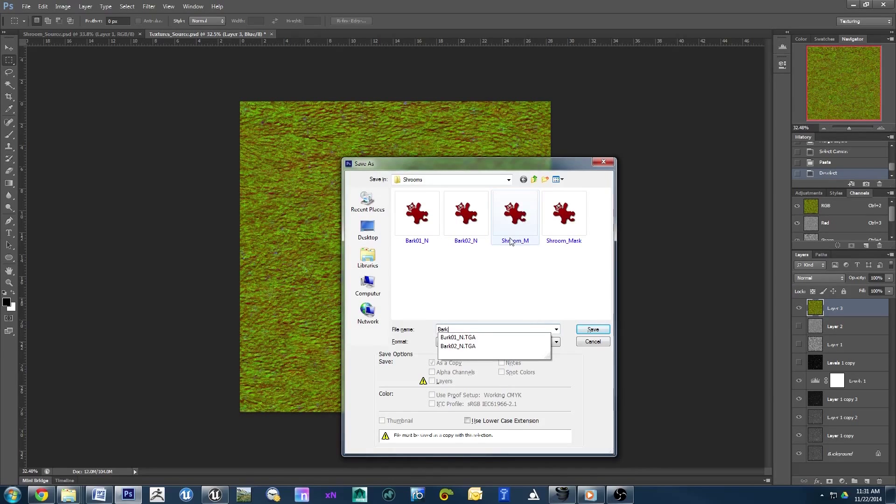
pyautogui.write('_M')
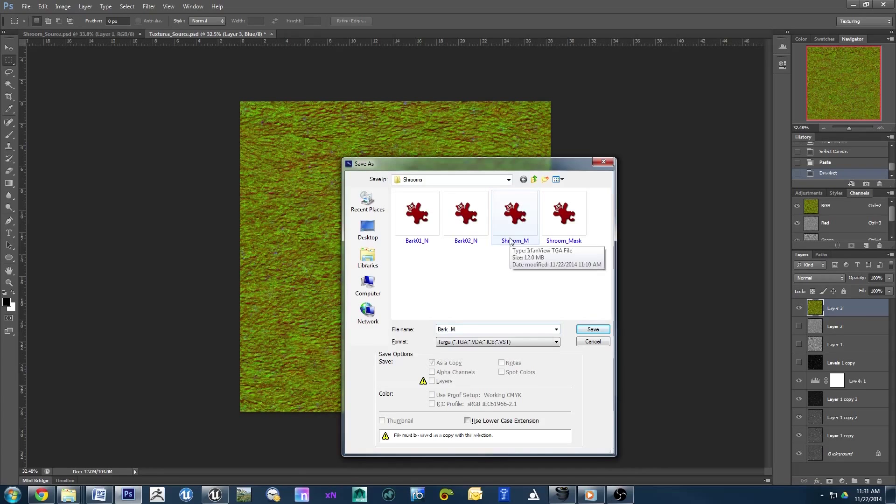
pyautogui.click(592, 329)
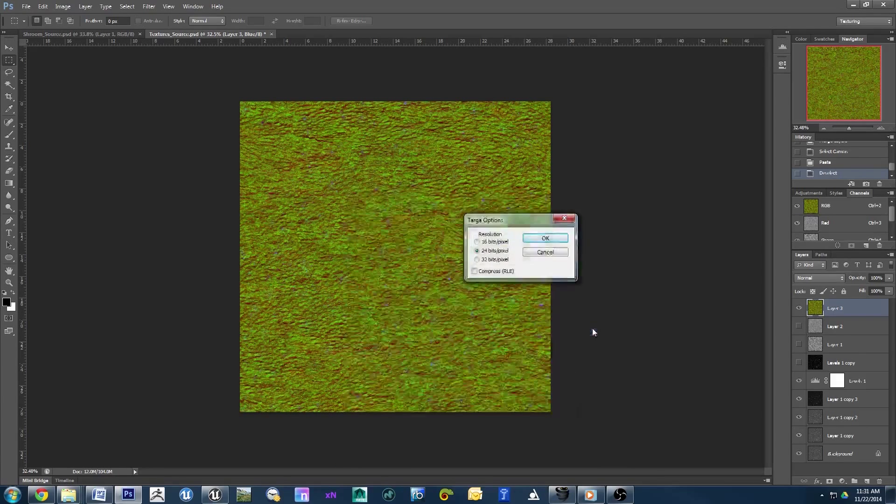
pyautogui.click(541, 239)
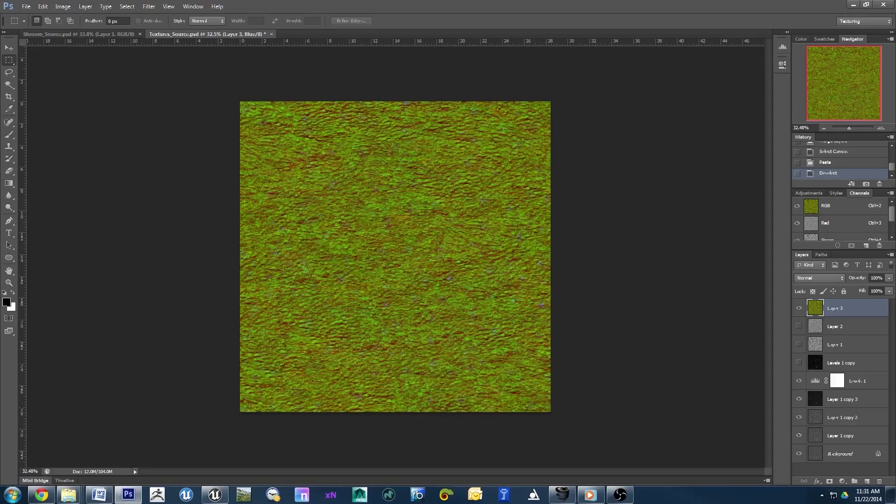
pyautogui.hotkey('alt', 'Tab')
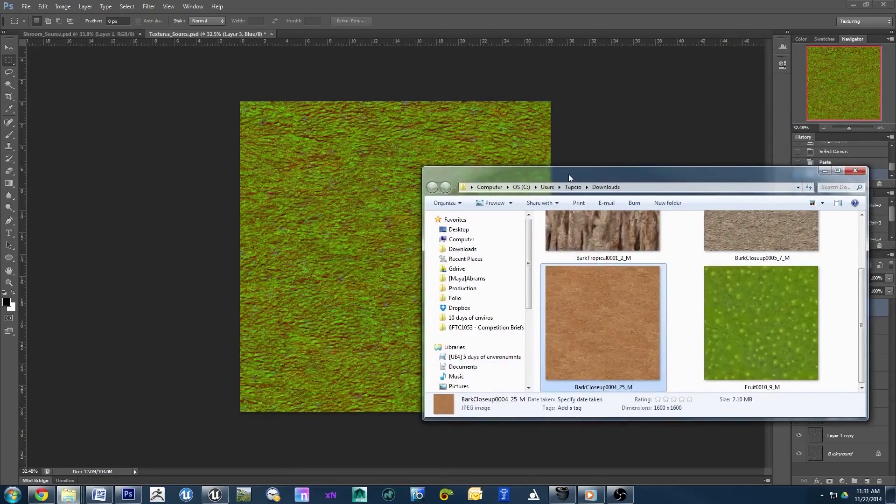
# Navigate the Explorer window to Libraries > !Textures > Shrooms
pyautogui.moveTo(568, 175); pyautogui.dragTo(833, 251)
pyautogui.hotkey('alt', 'Tab')
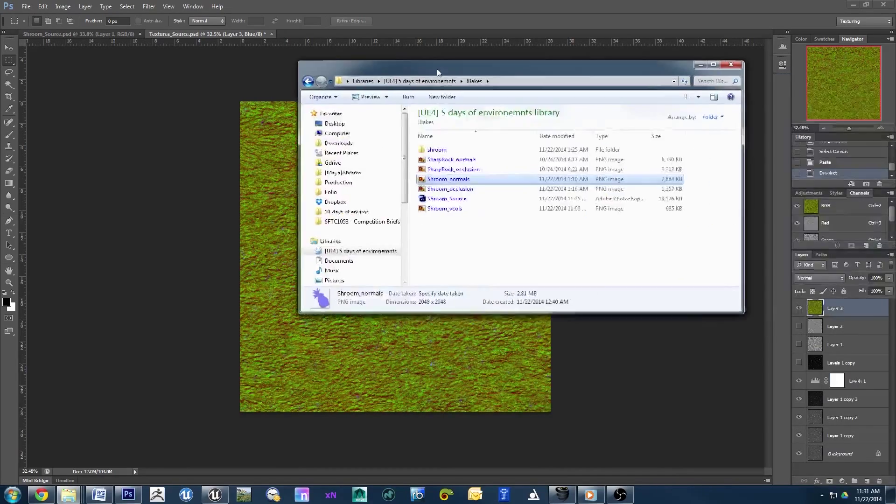
pyautogui.moveTo(719, 70); pyautogui.dragTo(344, 84)
pyautogui.press('BackSpace')
pyautogui.press('Return')
pyautogui.click(365, 199)
pyautogui.doubleClick(354, 161)
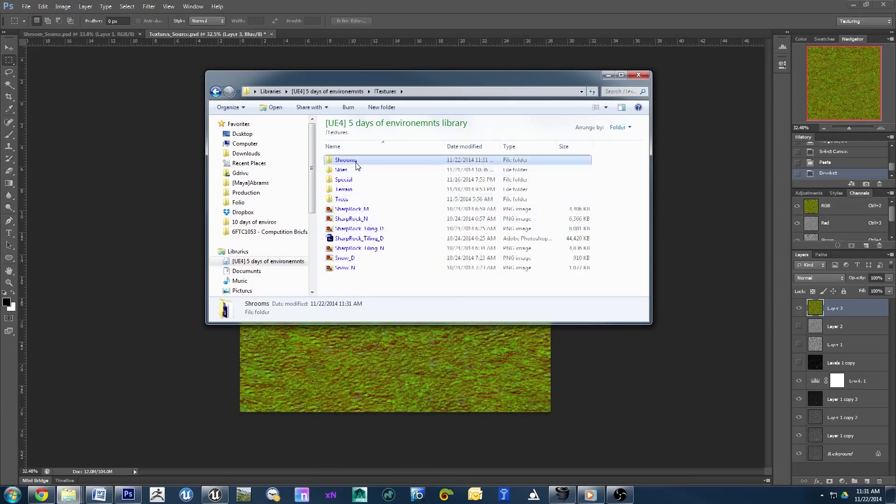
# Confirm Bark_M sits beside Bark01_N and Bark02_N, then switch to NJob
pyautogui.click(356, 182)
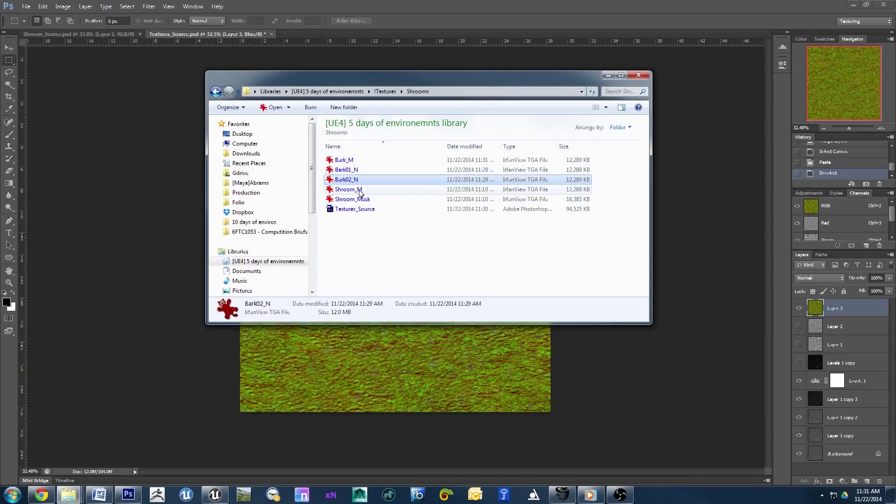
pyautogui.click(359, 199)
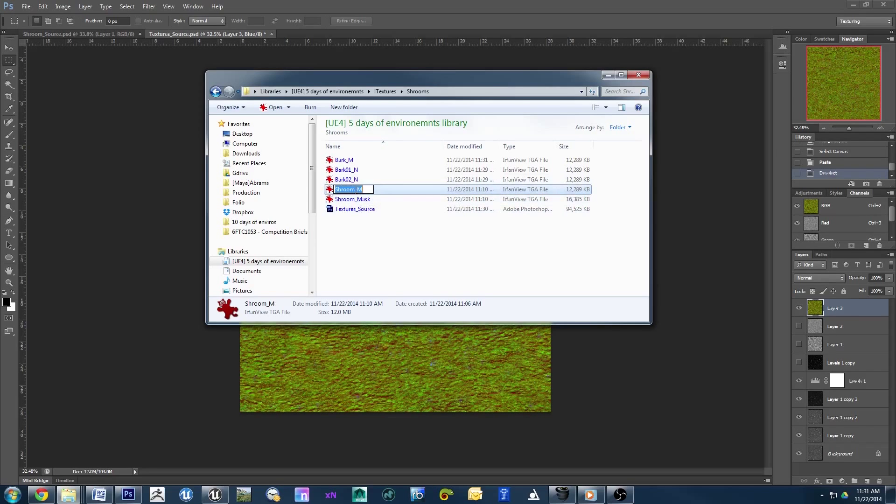
pyautogui.click(365, 181)
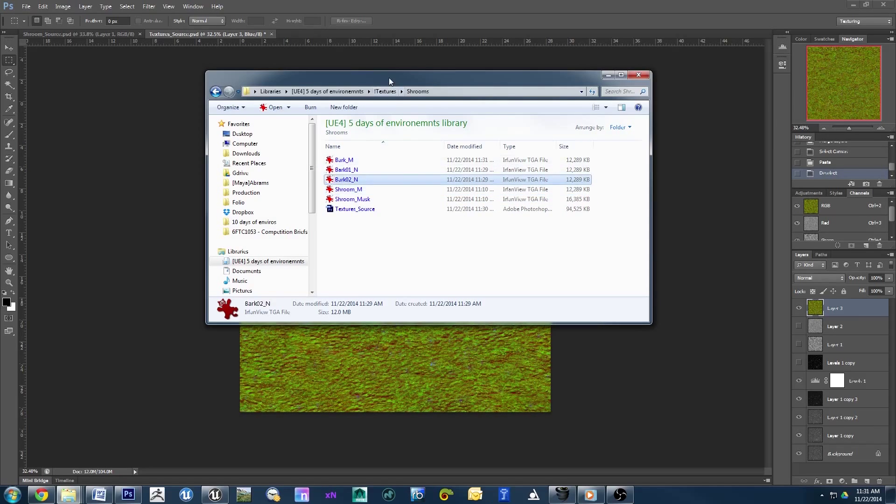
pyautogui.hotkey('alt', 'Tab')
pyautogui.click(295, 497)
# Maximize NJob, paste in the grey texture, and convert it to a height map with Scale maxed
pyautogui.moveTo(305, 90); pyautogui.dragTo(306, 5)
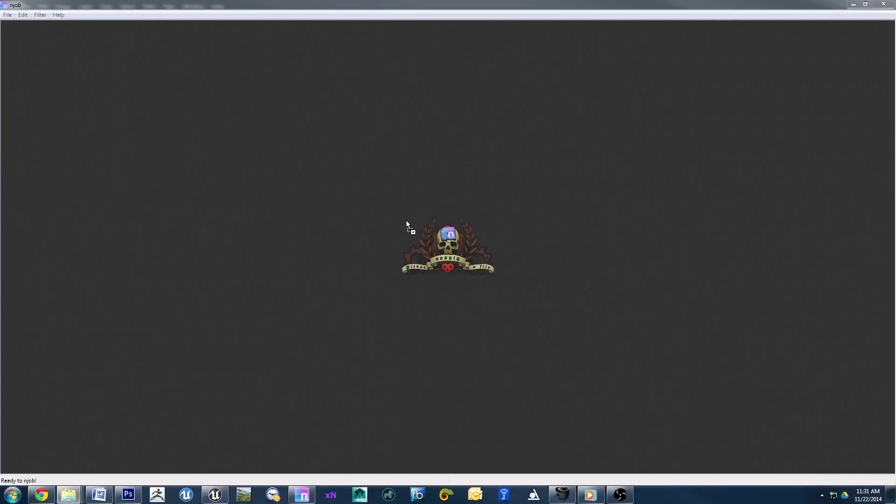
pyautogui.hotkey('ctrl', 'v')
pyautogui.click(37, 15)
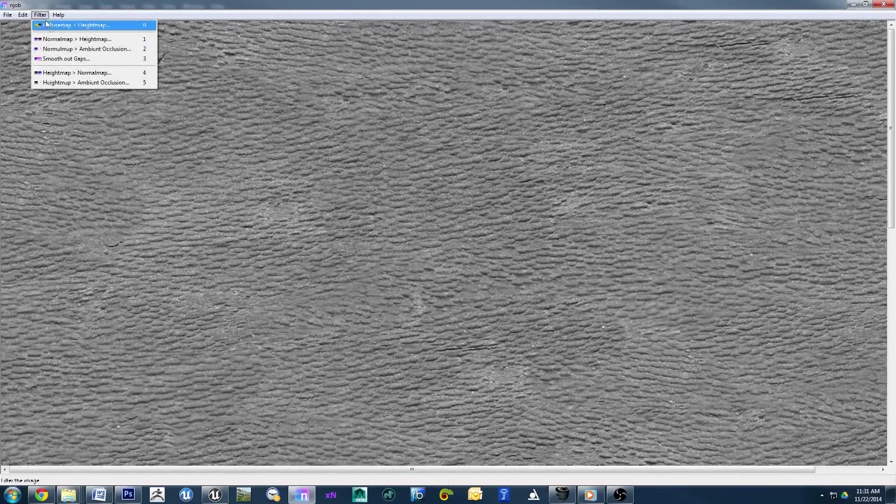
pyautogui.click(50, 26)
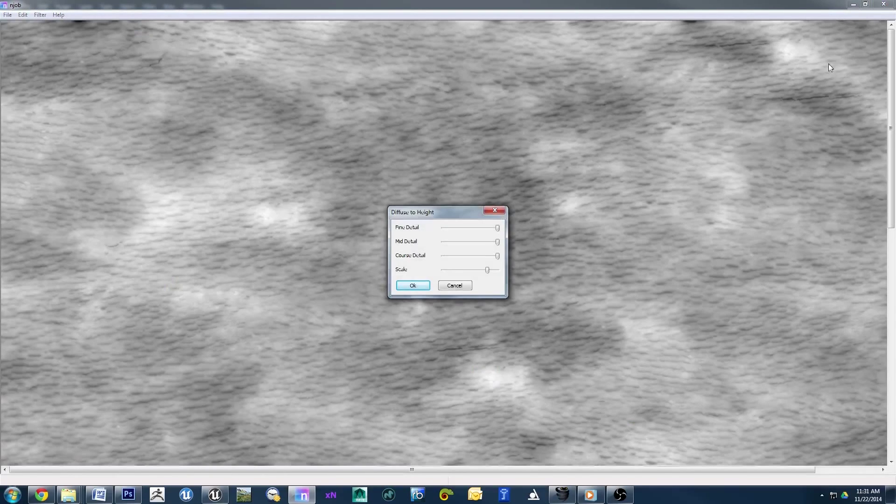
pyautogui.moveTo(487, 269)
pyautogui.mouseDown()
pyautogui.moveTo(521, 276)
pyautogui.moveTo(486, 274)
pyautogui.mouseUp()
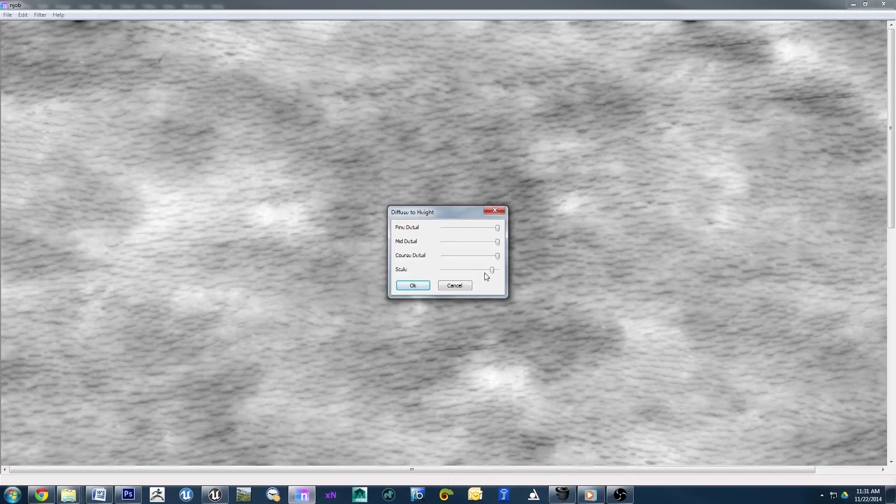
pyautogui.press('Return')
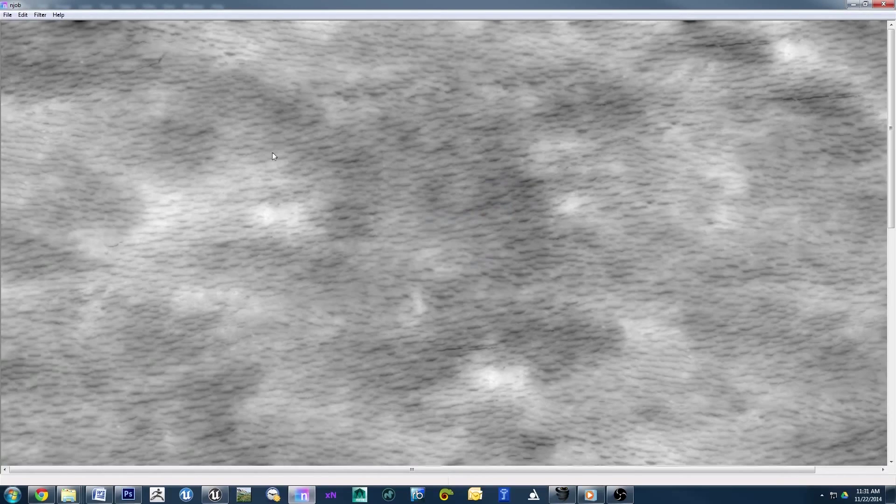
# Convert the height map into a normal map with a raised Scale
pyautogui.click(40, 15)
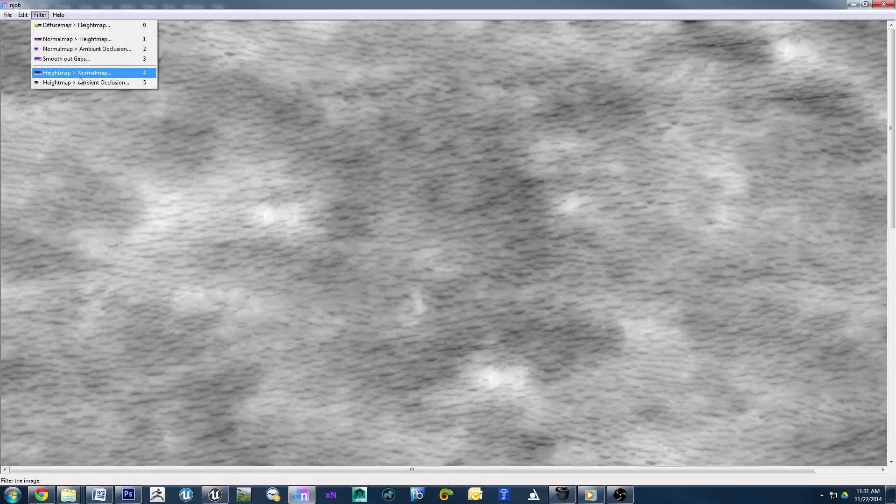
pyautogui.click(81, 73)
pyautogui.moveTo(453, 264); pyautogui.dragTo(460, 263)
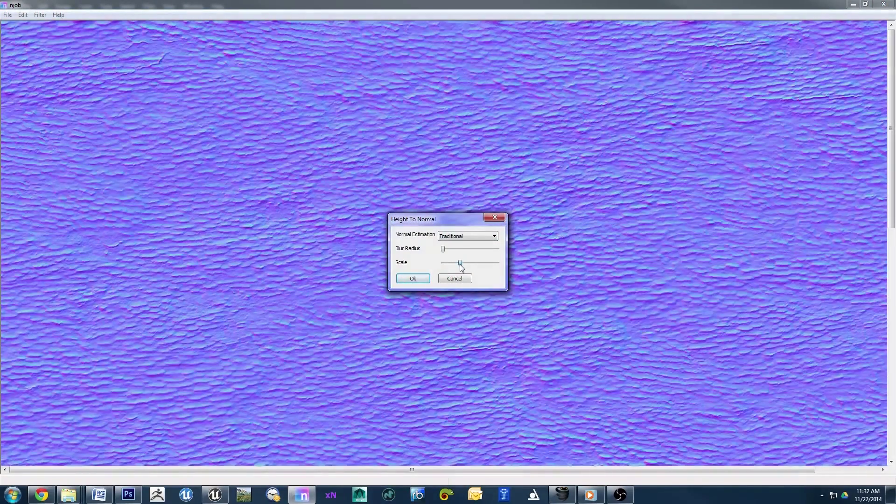
pyautogui.click(413, 279)
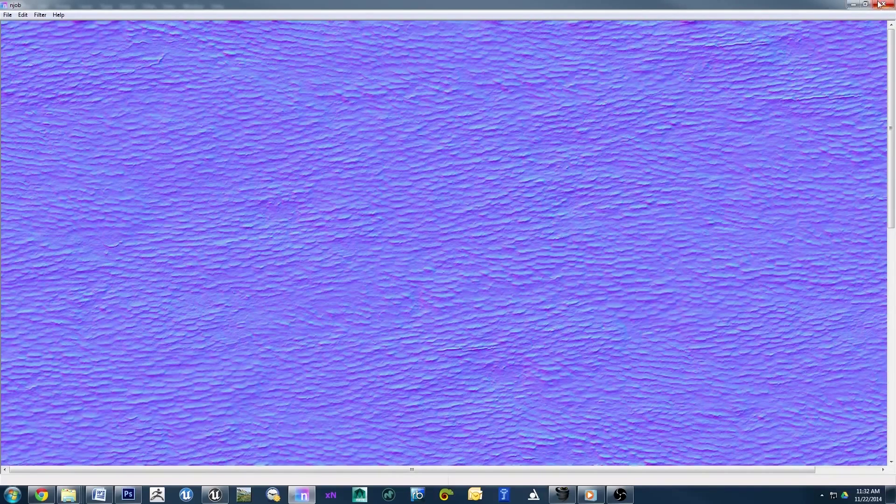
# Open NJob's Save As dialog for the normal map
pyautogui.click(8, 14)
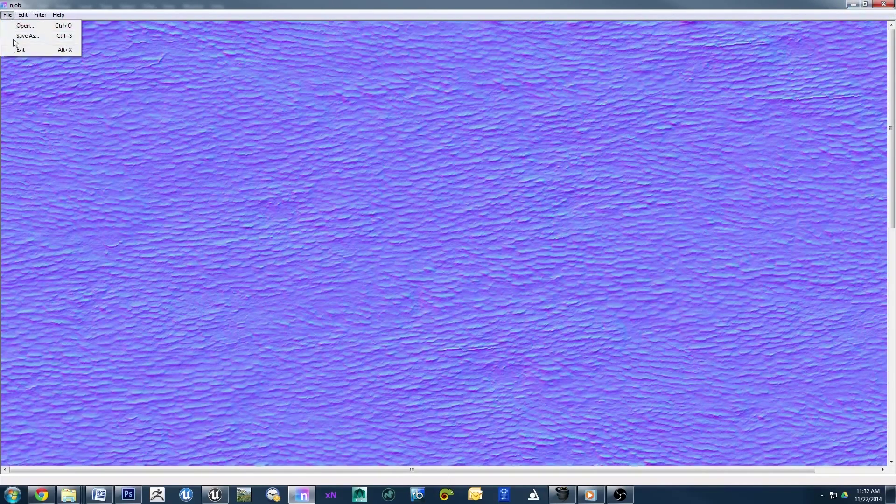
pyautogui.click(21, 36)
pyautogui.click(160, 138)
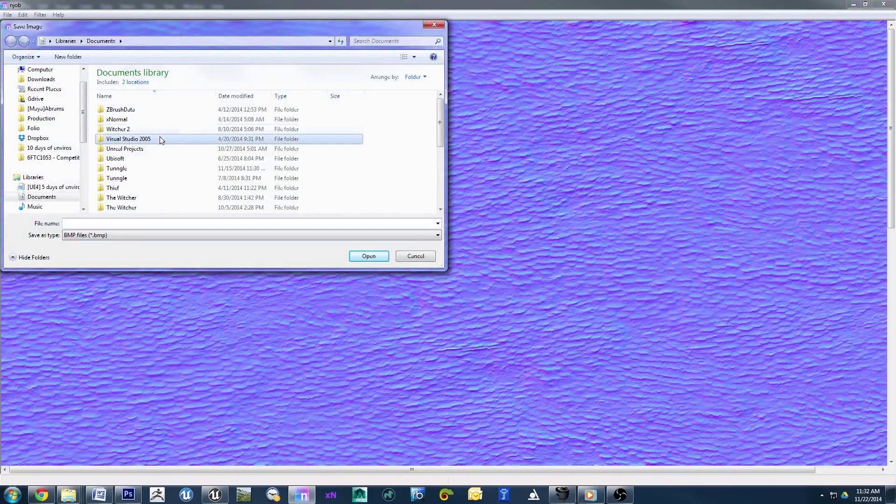
pyautogui.scroll(-5, 175, 124)
pyautogui.scroll(5, 174, 122)
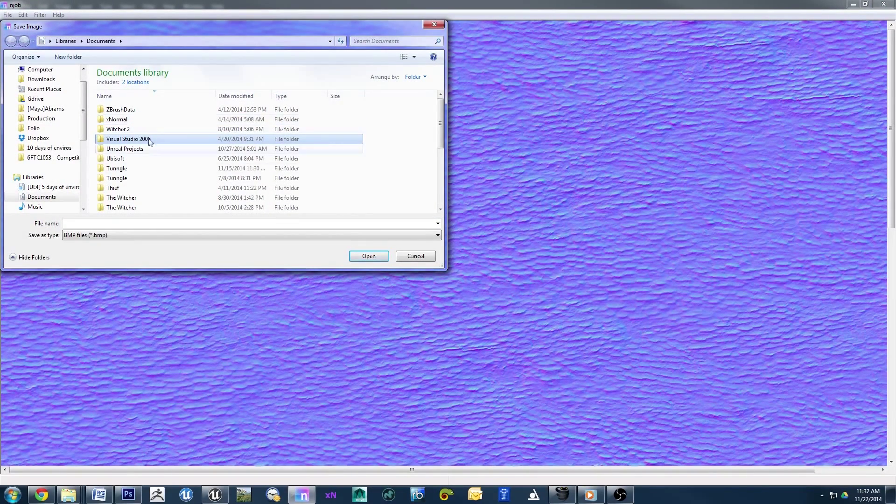
# Inspect the source texture's Blue and Green channels in Photoshop before returning to NJob
pyautogui.click(129, 498)
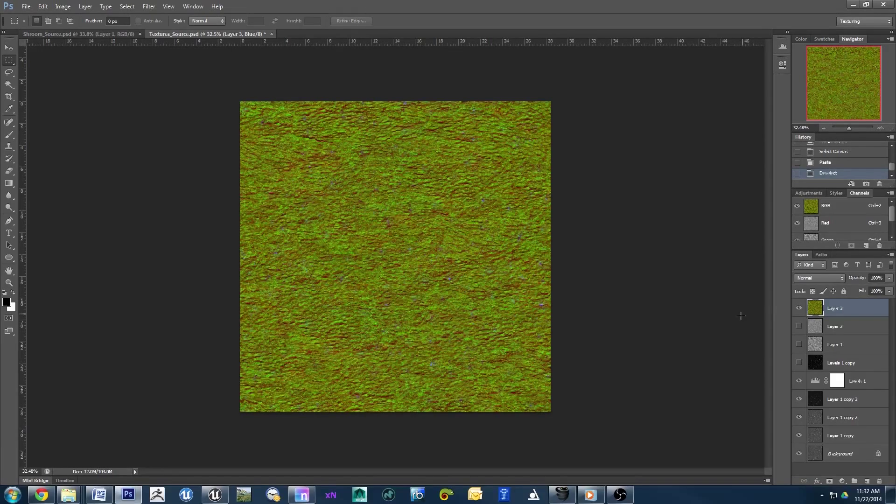
pyautogui.scroll(-2, 808, 232)
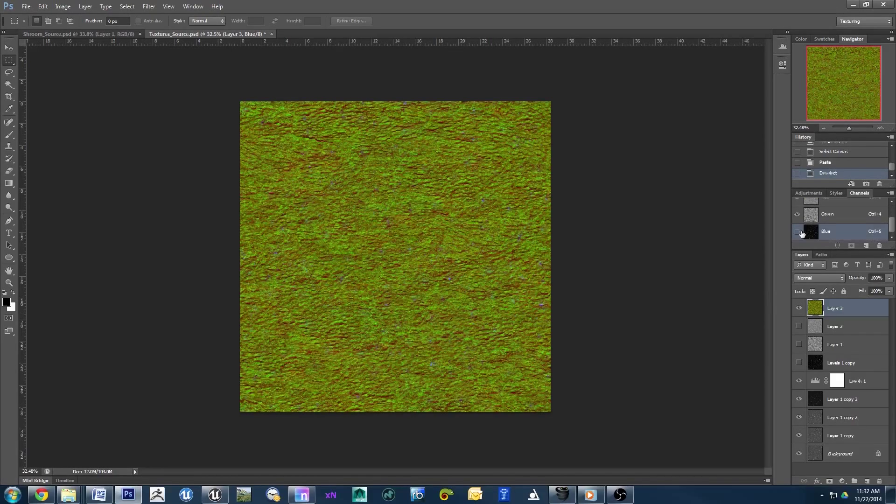
pyautogui.click(807, 232)
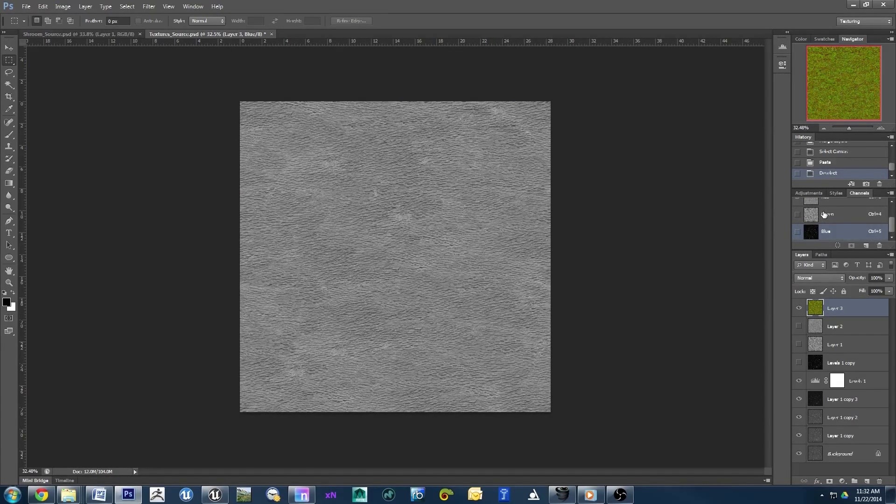
pyautogui.click(797, 214)
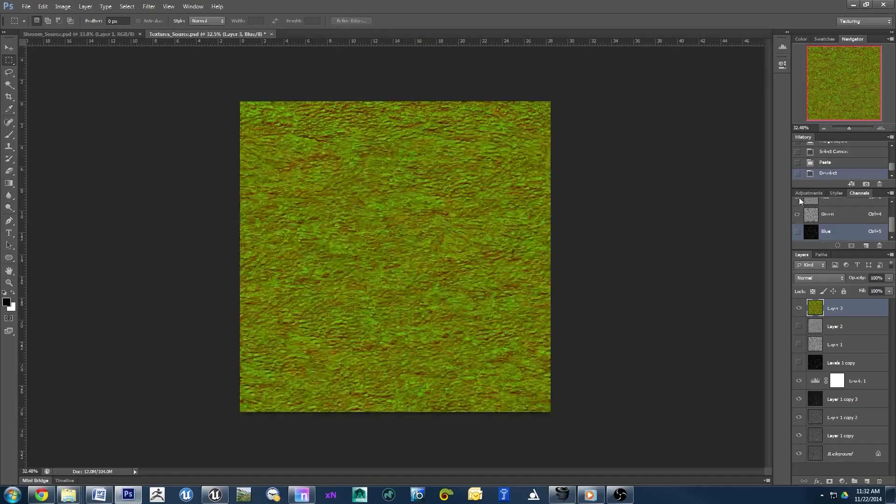
pyautogui.click(799, 202)
pyautogui.click(799, 202)
pyautogui.click(853, 5)
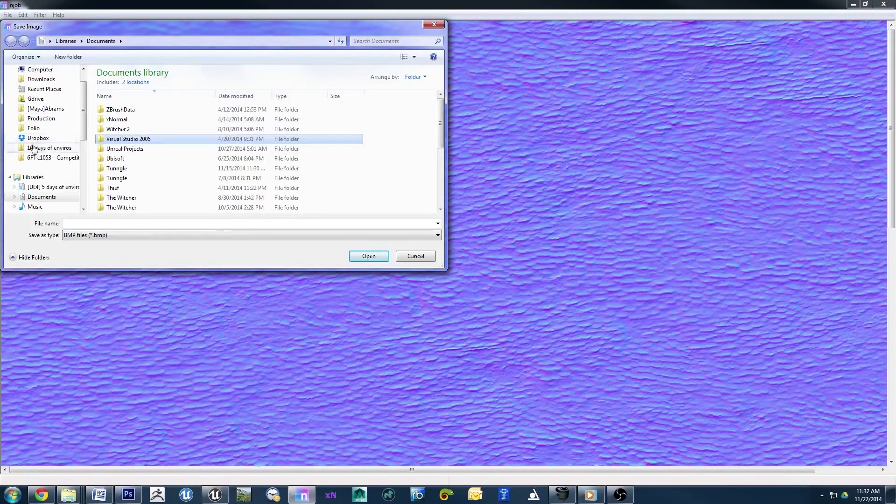
# Save the normal map as TGA over Bark01_N in [UE4] library > !Textures > Shrooms
pyautogui.click(53, 186)
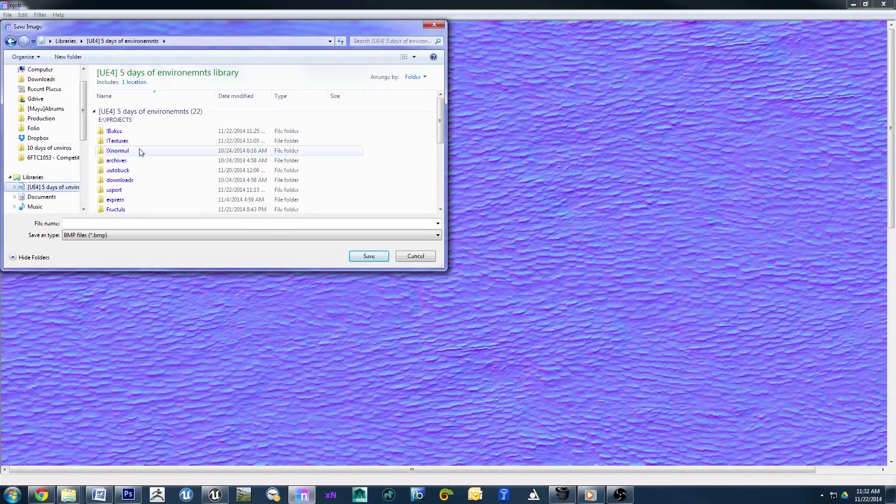
pyautogui.scroll(-5, 371, 147)
pyautogui.scroll(5, 372, 150)
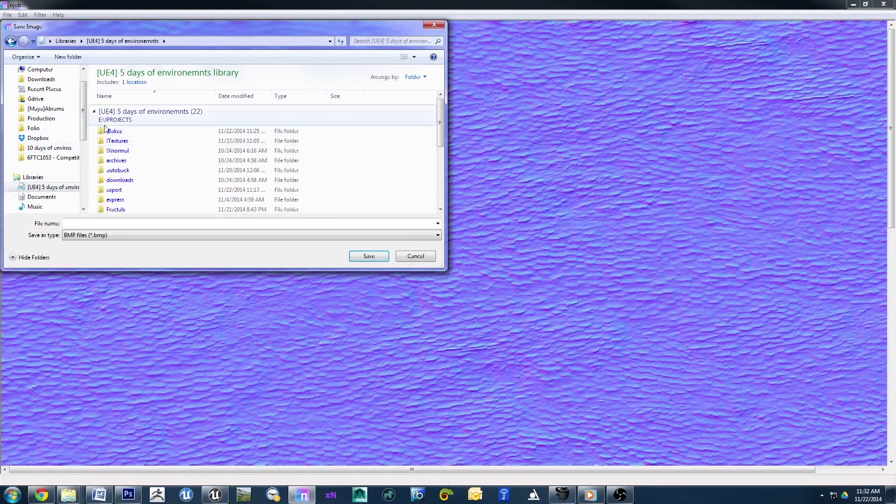
pyautogui.doubleClick(128, 141)
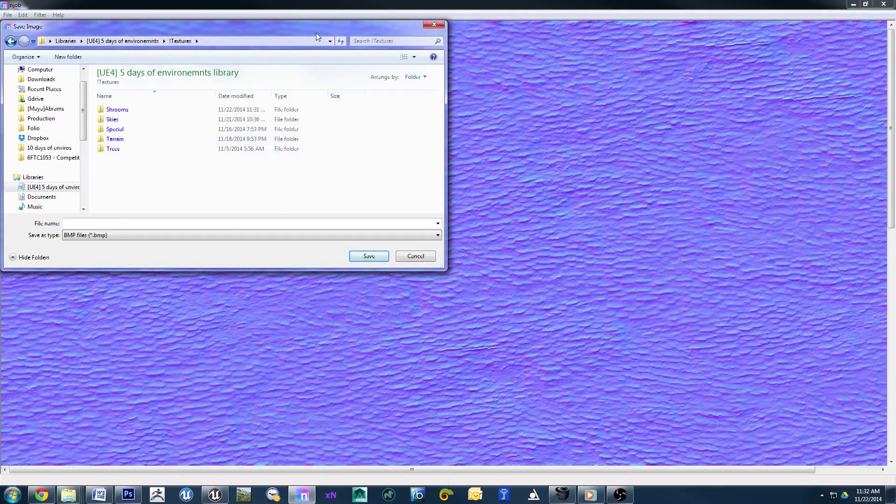
pyautogui.moveTo(317, 33); pyautogui.dragTo(524, 107)
pyautogui.doubleClick(342, 182)
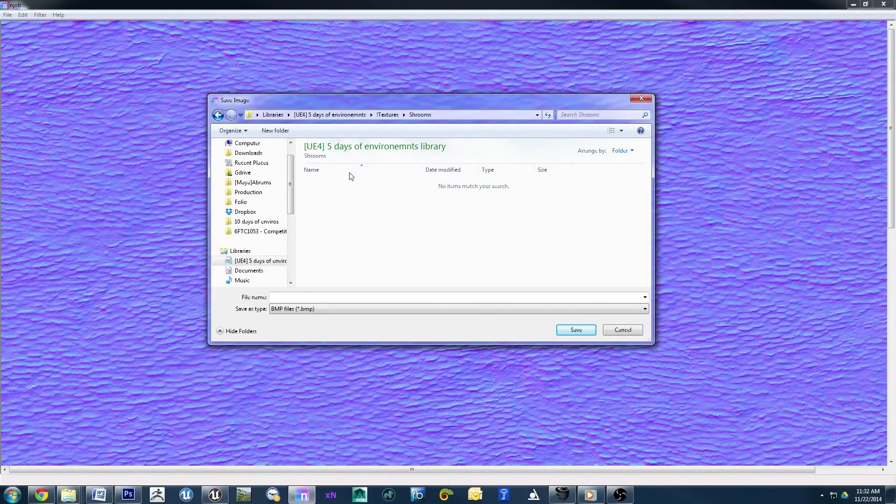
pyautogui.click(325, 308)
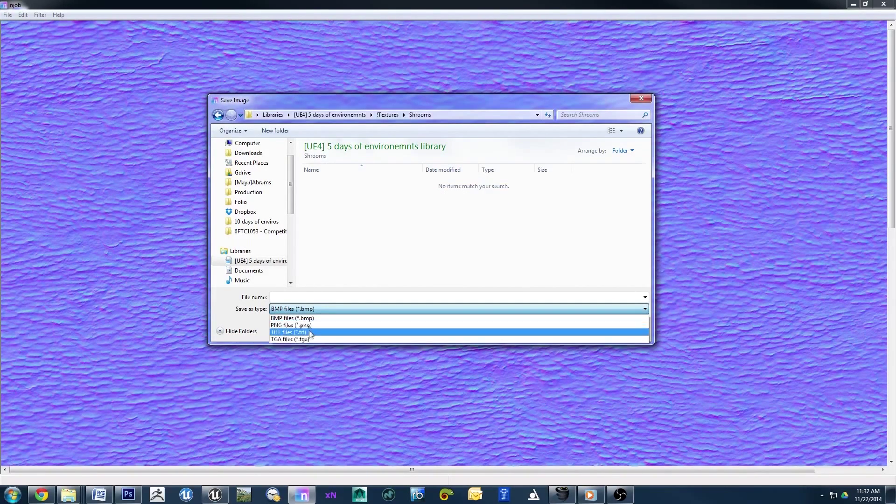
pyautogui.click(298, 339)
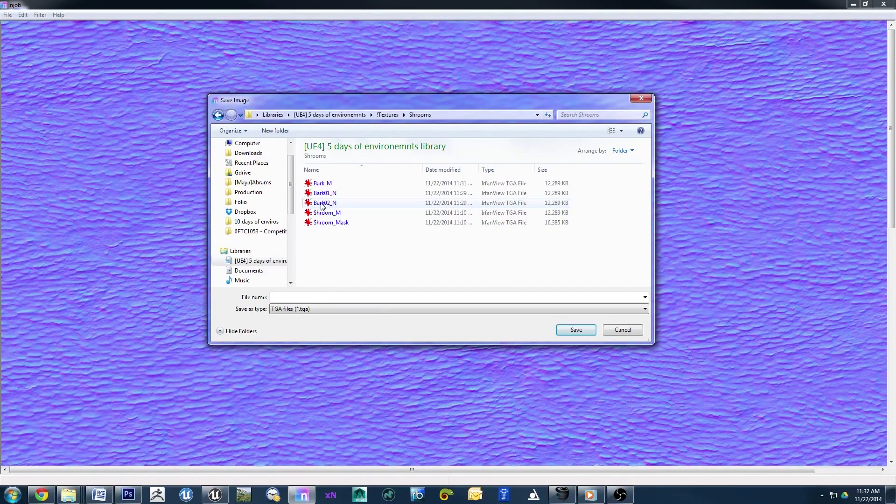
pyautogui.click(334, 195)
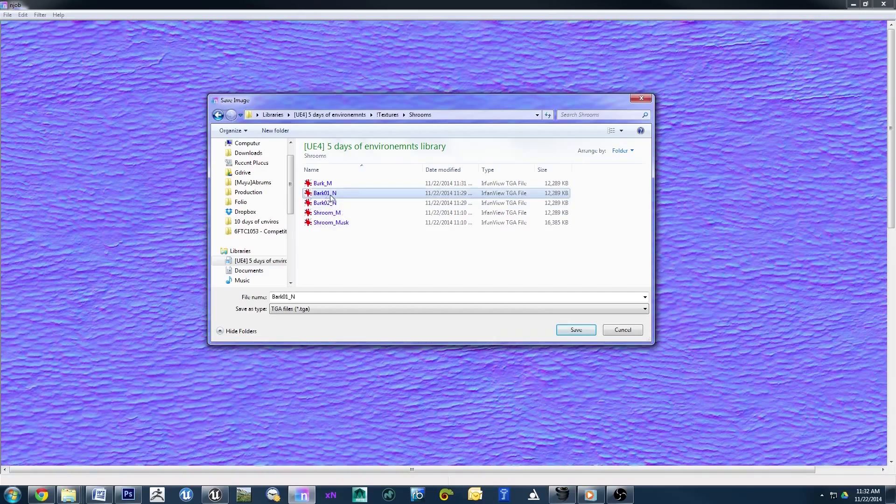
pyautogui.doubleClick(334, 196)
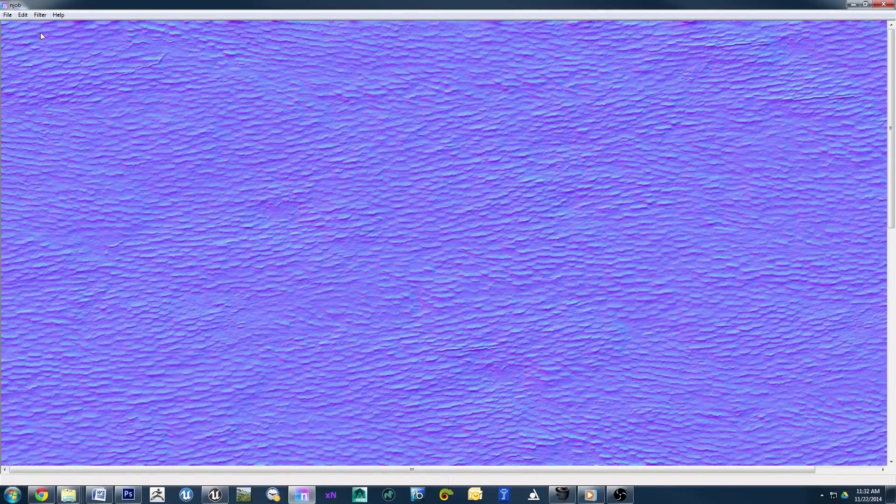
# Open Bark02_N in NJob
pyautogui.click(11, 16)
pyautogui.click(32, 28)
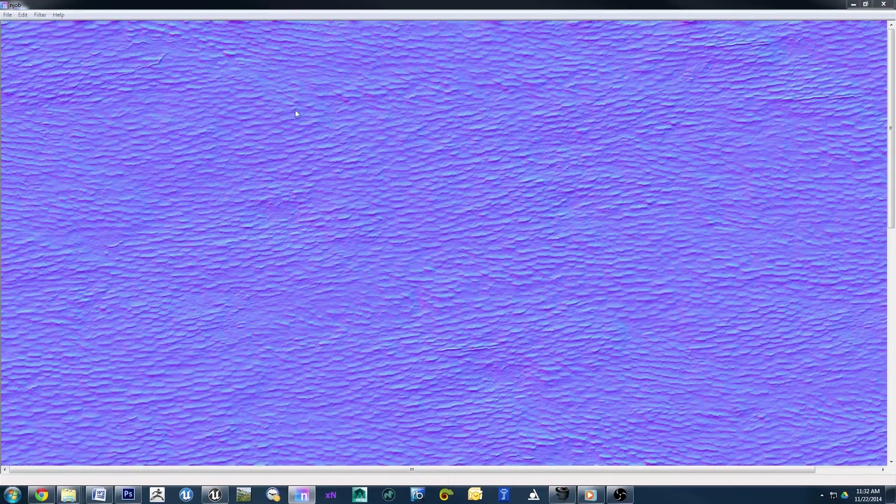
pyautogui.click(347, 203)
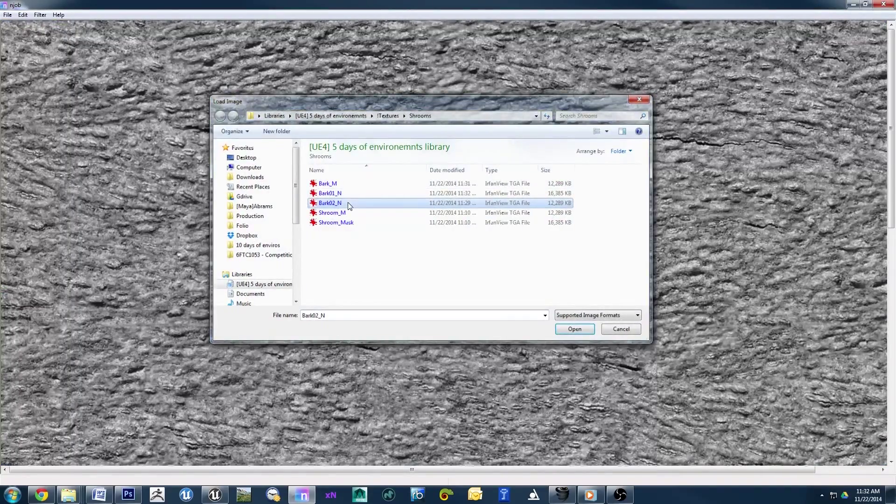
pyautogui.doubleClick(348, 203)
# Convert Bark02_N to a height map, then to a normal map with raised Scale
pyautogui.click(39, 16)
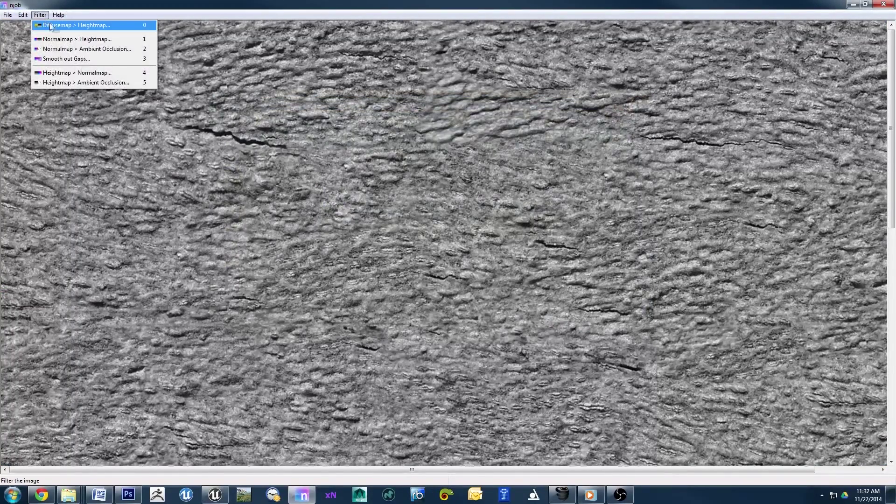
pyautogui.click(55, 26)
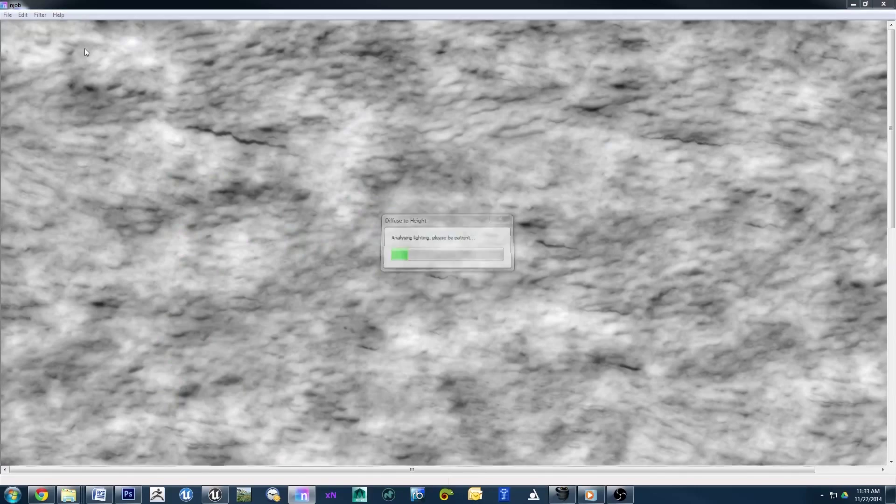
pyautogui.click(413, 285)
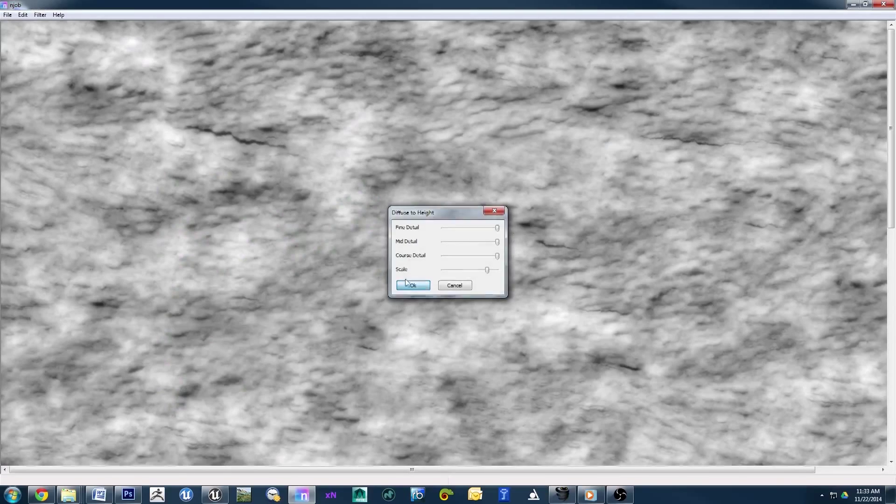
pyautogui.click(40, 15)
pyautogui.click(70, 73)
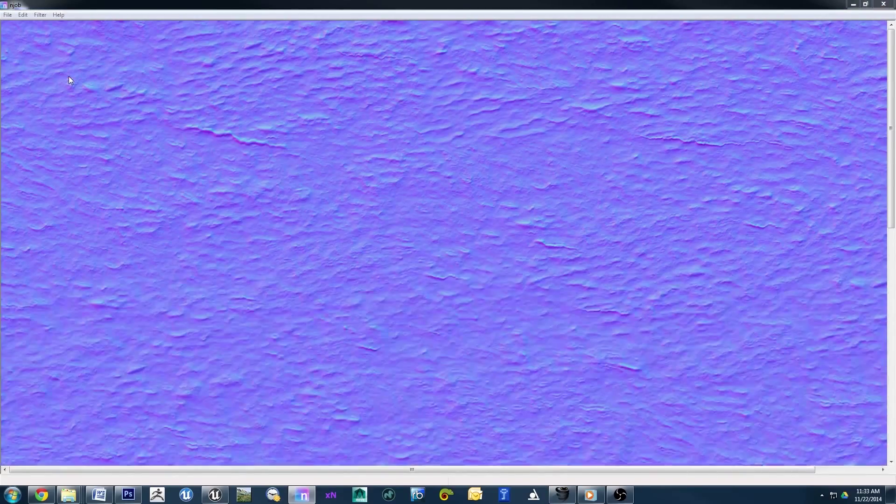
pyautogui.moveTo(453, 263)
pyautogui.mouseDown()
pyautogui.moveTo(468, 263)
pyautogui.moveTo(460, 265)
pyautogui.mouseUp()
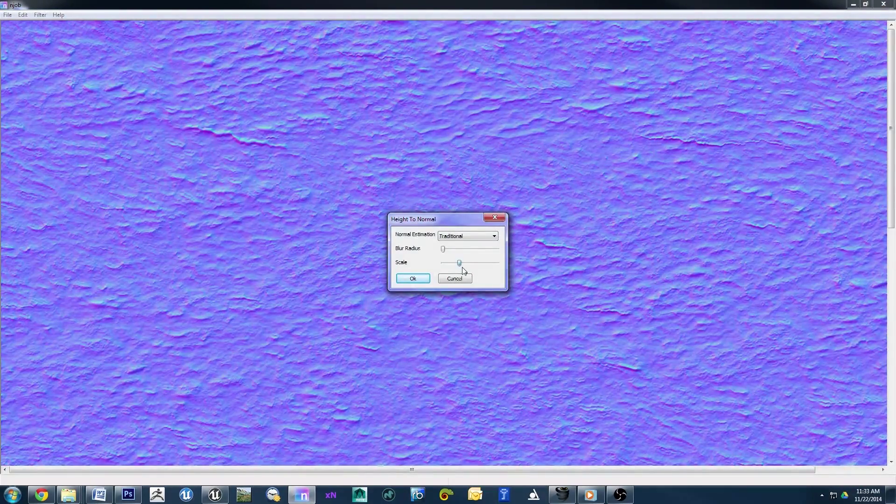
pyautogui.click(419, 282)
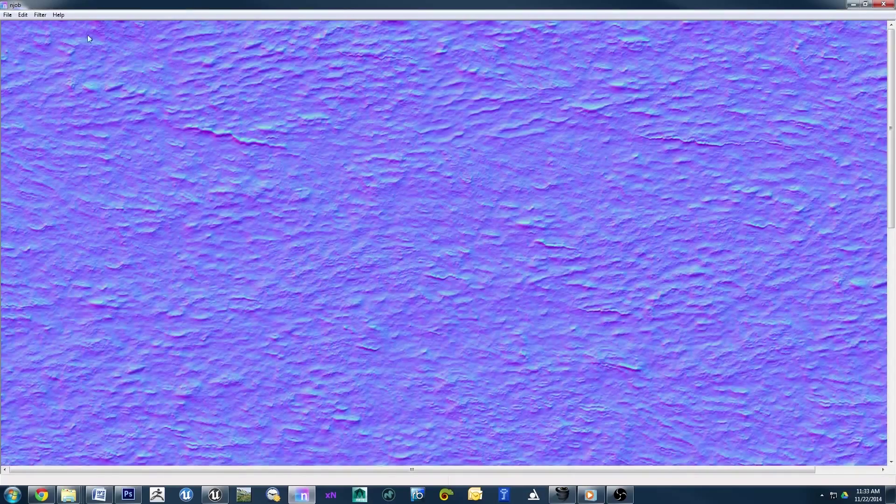
# Save the new normal map as TGA over the existing Bark02_N
pyautogui.click(8, 15)
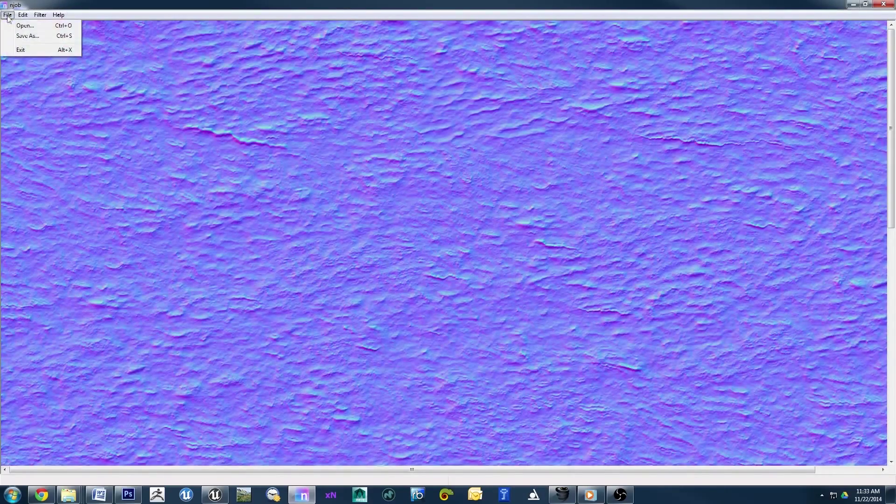
pyautogui.click(26, 37)
pyautogui.click(311, 309)
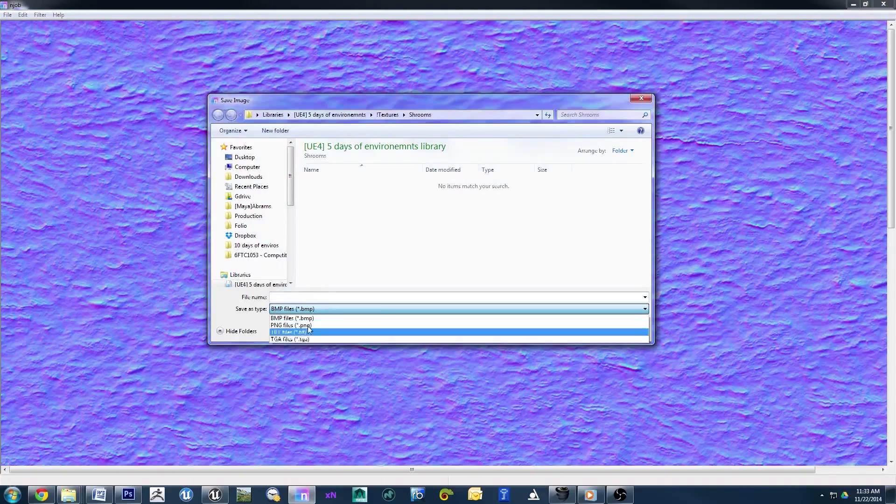
pyautogui.click(312, 325)
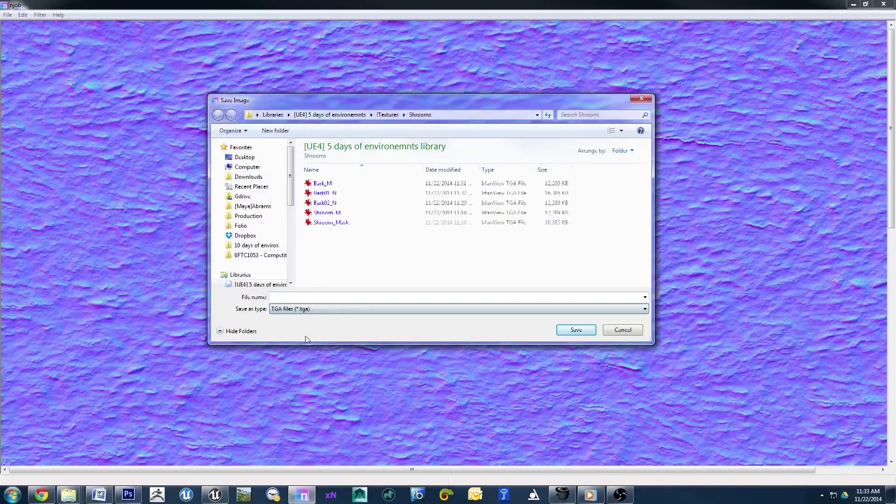
pyautogui.doubleClick(348, 202)
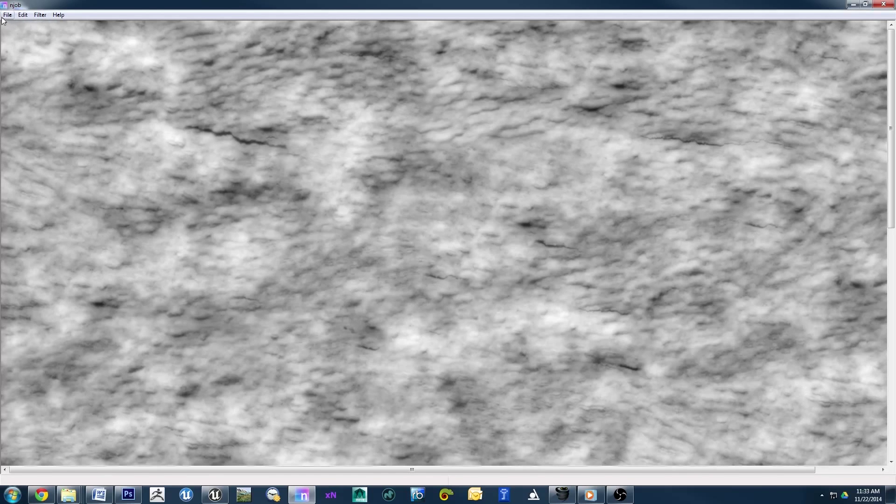
# Save the height map as TGA, renaming Bark02_N with its last letter changed to H
pyautogui.click(7, 15)
pyautogui.click(26, 38)
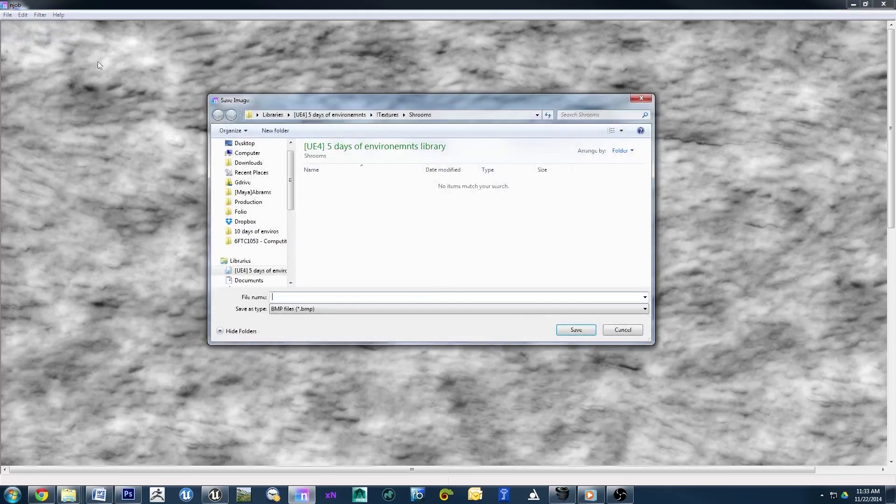
pyautogui.click(323, 309)
pyautogui.click(302, 340)
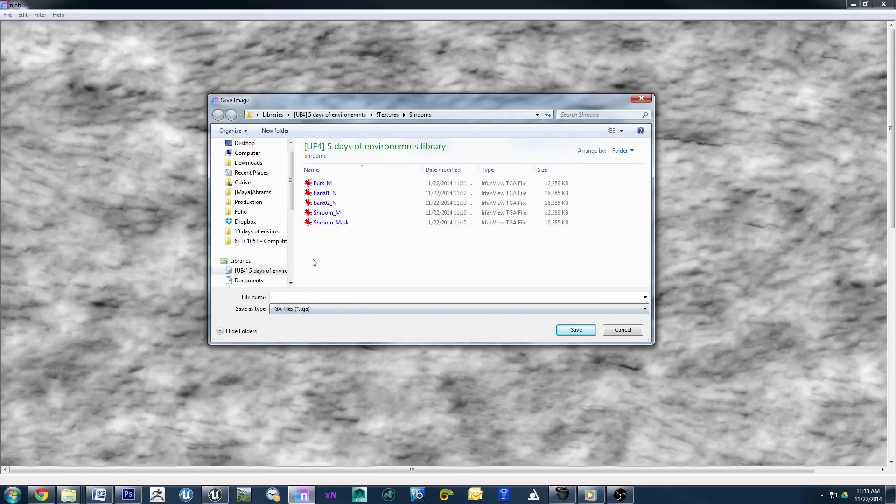
pyautogui.click(342, 204)
pyautogui.moveTo(296, 297); pyautogui.dragTo(291, 299)
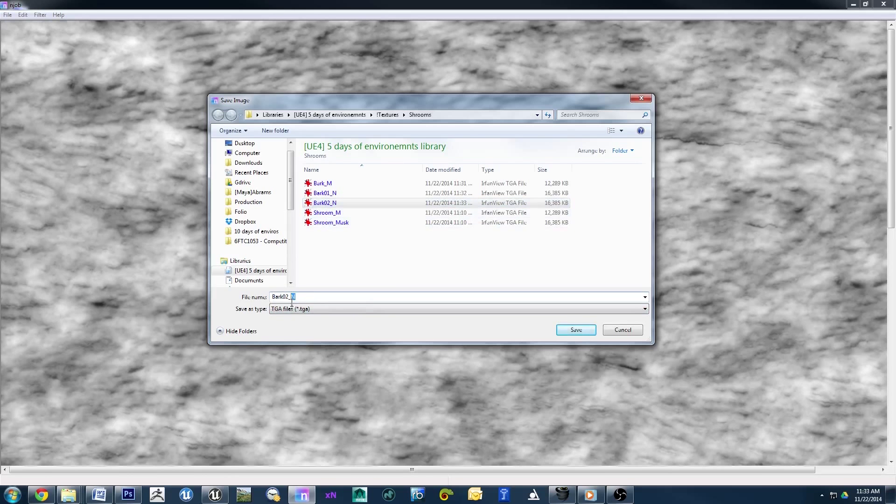
pyautogui.click(584, 332)
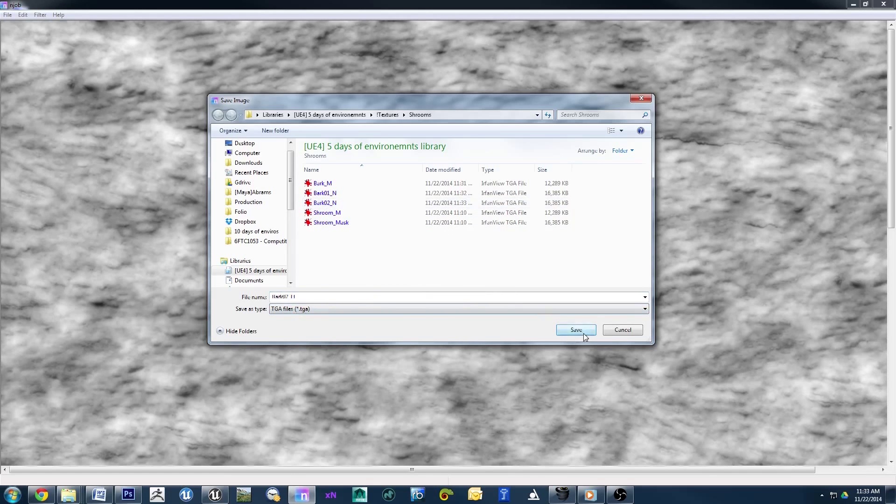
# Close NJob, view the Bark02_N and Bark01_N normal maps in IrfanView, then close it
pyautogui.click(886, 6)
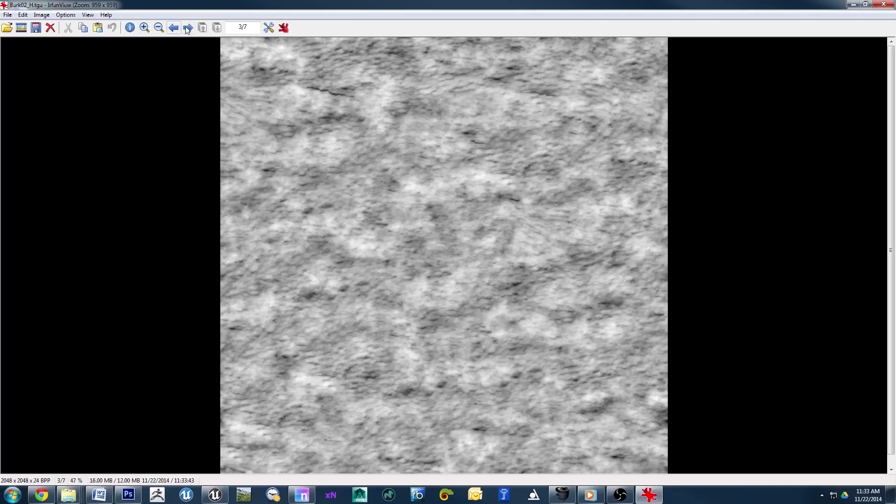
pyautogui.click(188, 27)
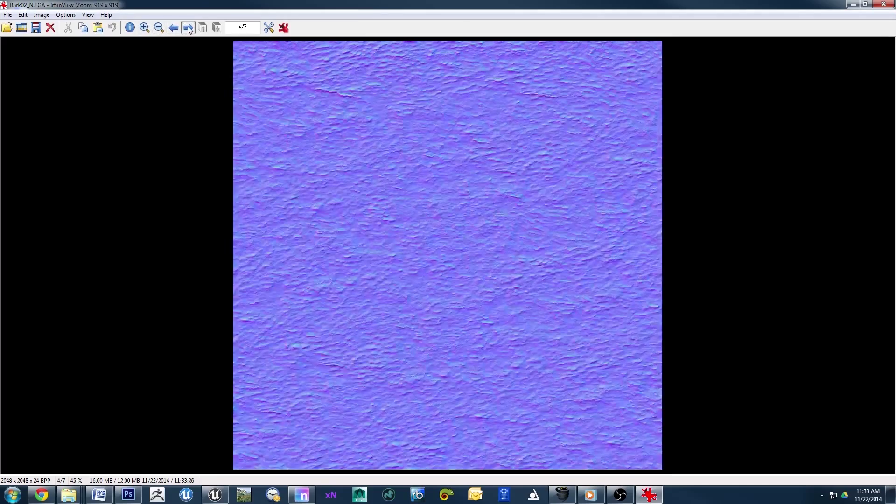
pyautogui.click(177, 27)
pyautogui.click(178, 27)
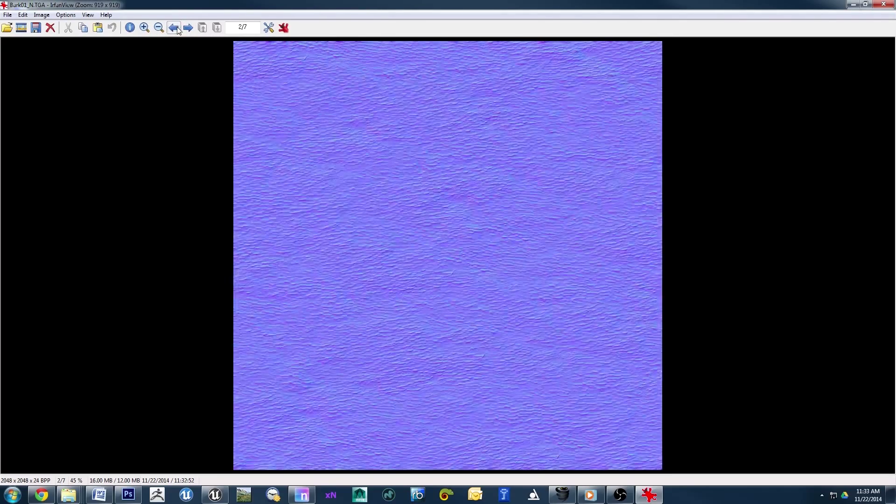
pyautogui.click(881, 5)
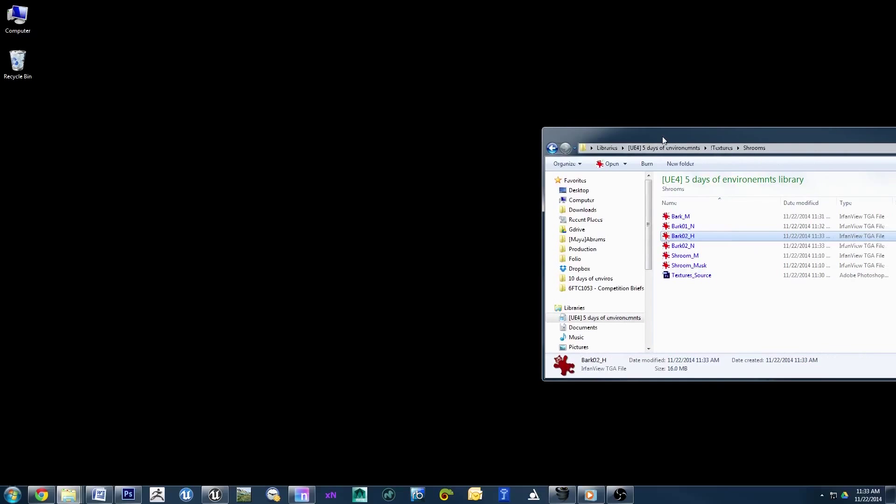
# Slide the Shrooms window right, switch to Unreal Editor's ShroomLand level, and show the Content Browser
pyautogui.moveTo(662, 137); pyautogui.dragTo(895, 148)
pyautogui.rightClick(302, 495)
pyautogui.click(216, 496)
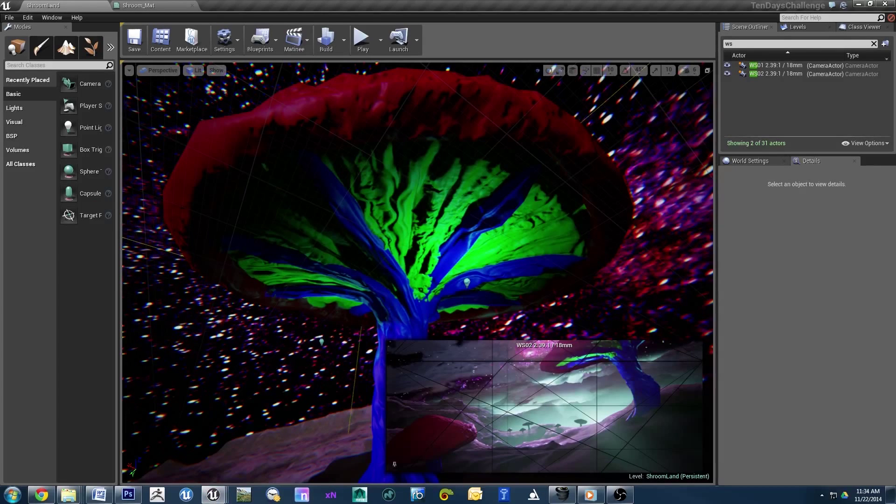
pyautogui.click(214, 495)
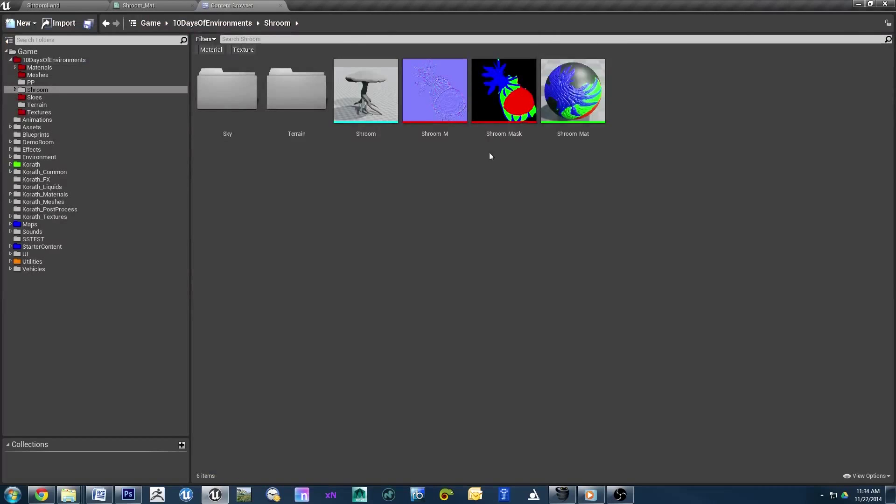
# Import the Bark_M, Bark01_N, Bark02_H and Bark02_N TGA files into the Shroom folder
pyautogui.rightClick(375, 185)
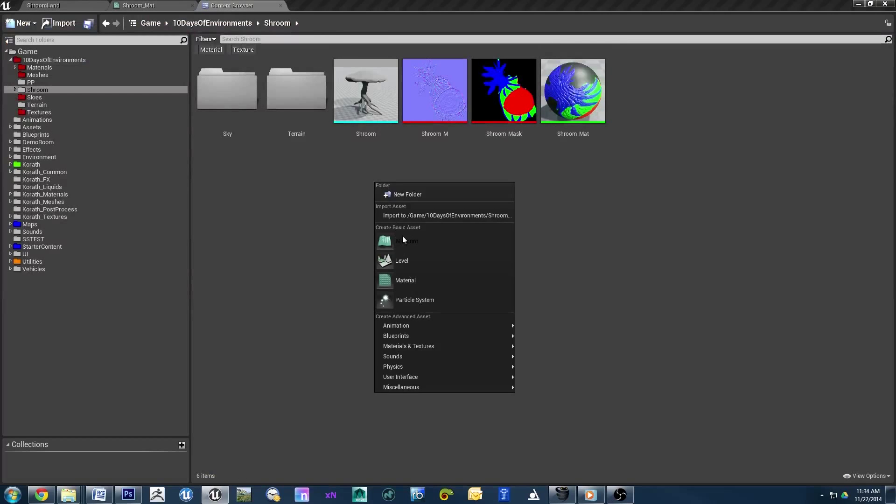
pyautogui.click(406, 214)
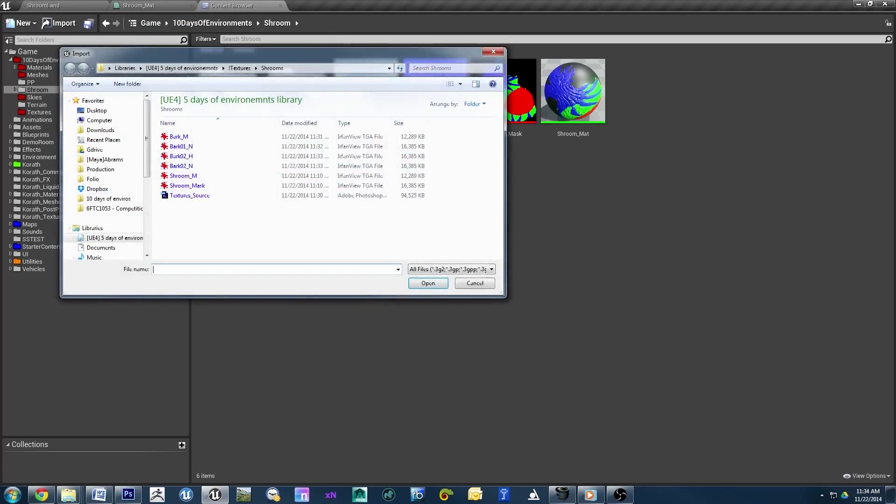
pyautogui.click(189, 166)
pyautogui.keyDown('shift'); pyautogui.click(203, 156); pyautogui.keyUp('shift')
pyautogui.keyDown('shift'); pyautogui.click(203, 148); pyautogui.keyUp('shift')
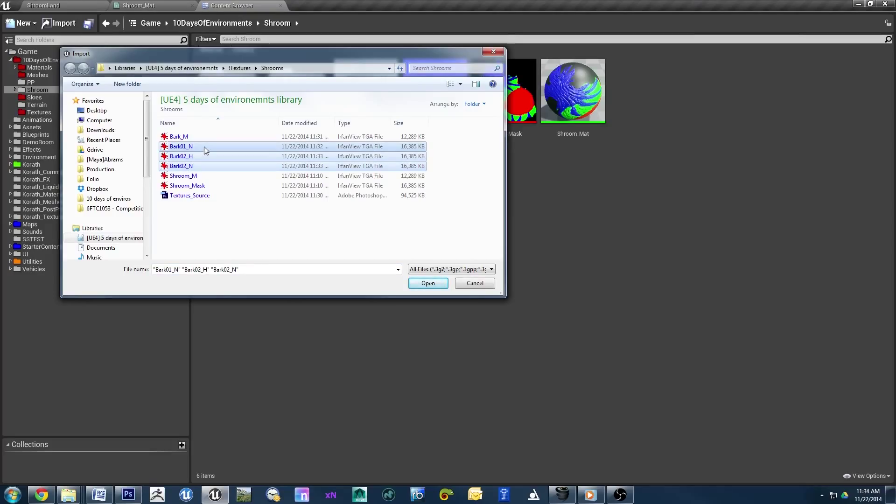
pyautogui.keyDown('shift'); pyautogui.click(209, 138); pyautogui.keyUp('shift')
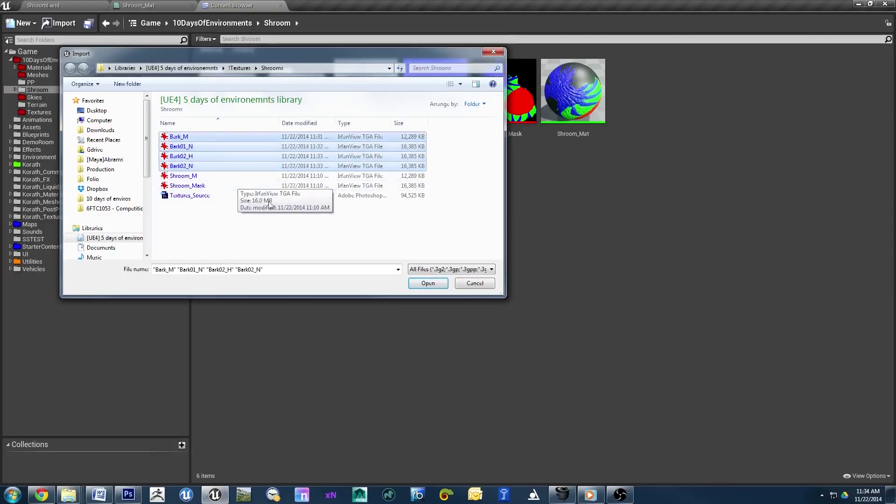
pyautogui.click(420, 282)
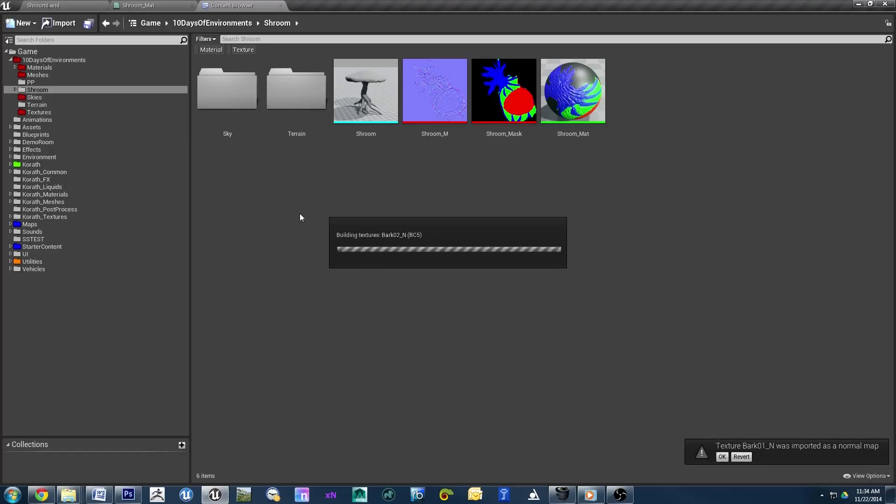
# Open the Shroom_Mat material and detach the Content Browser into its own window
pyautogui.moveTo(567, 103)
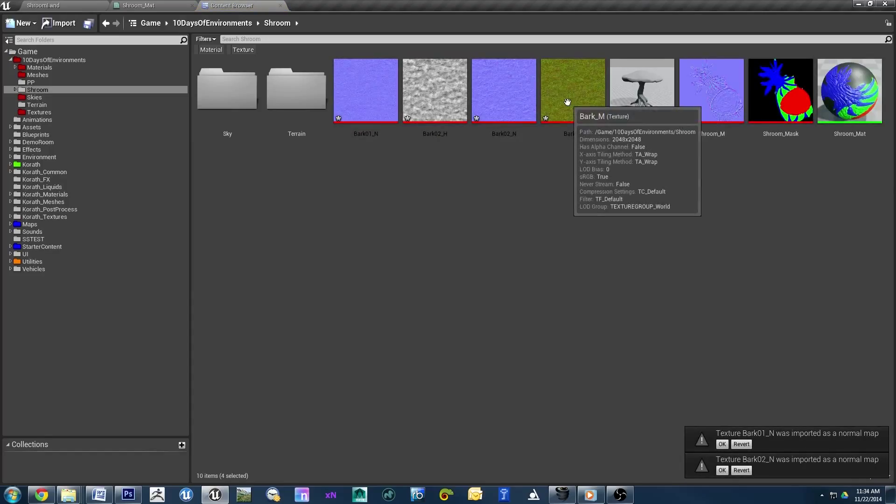
pyautogui.doubleClick(847, 109)
pyautogui.moveTo(232, 5)
pyautogui.mouseDown()
pyautogui.moveTo(619, 159)
pyautogui.moveTo(895, 161)
pyautogui.mouseUp()
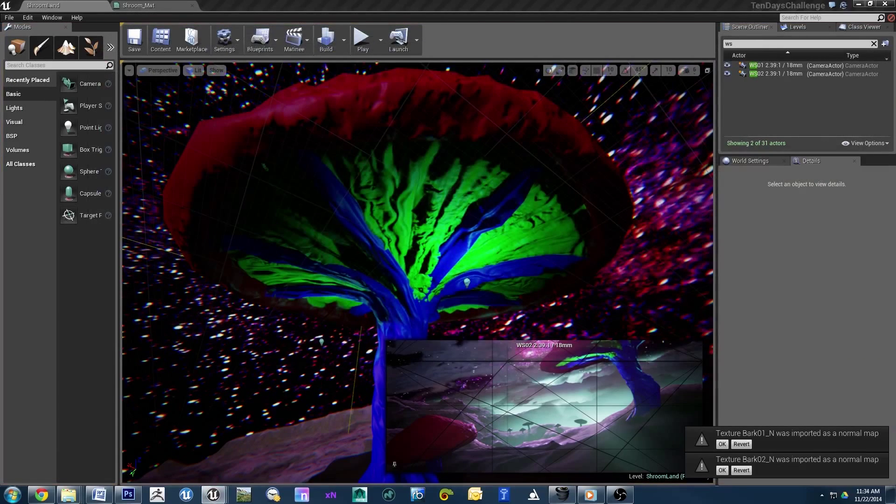
# Shift the normal map, Multiply and constant nodes left to make room in Shroom_Mat's graph
pyautogui.click(136, 5)
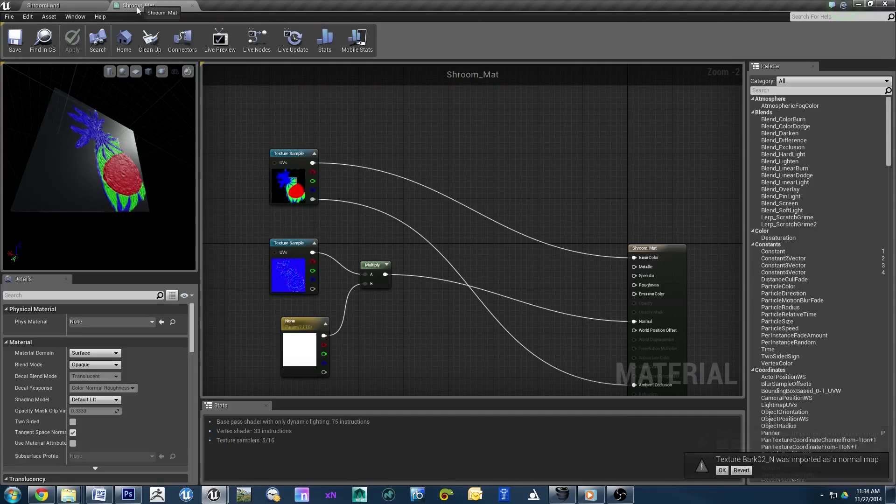
pyautogui.scroll(3, 345, 169)
pyautogui.click(345, 169)
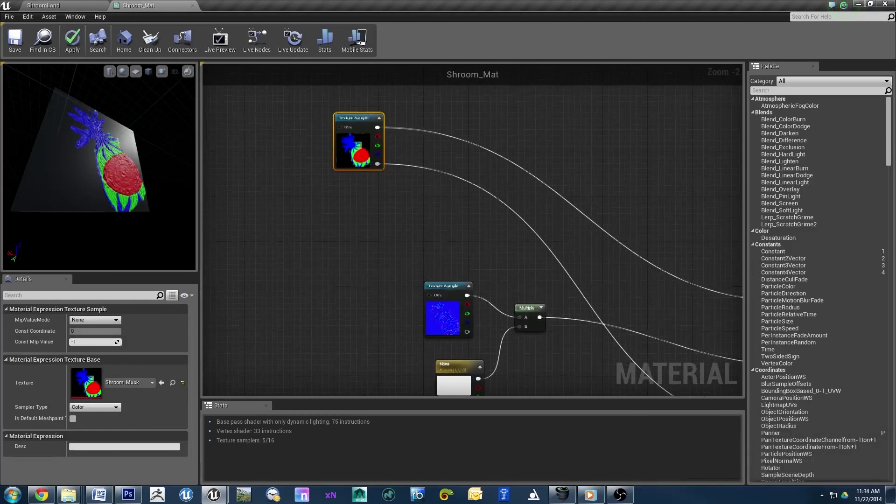
pyautogui.moveTo(346, 169); pyautogui.dragTo(300, 114, button='right')
pyautogui.moveTo(286, 186); pyautogui.dragTo(524, 376)
pyautogui.moveTo(472, 266)
pyautogui.mouseDown()
pyautogui.moveTo(288, 295)
pyautogui.moveTo(318, 295)
pyautogui.mouseUp()
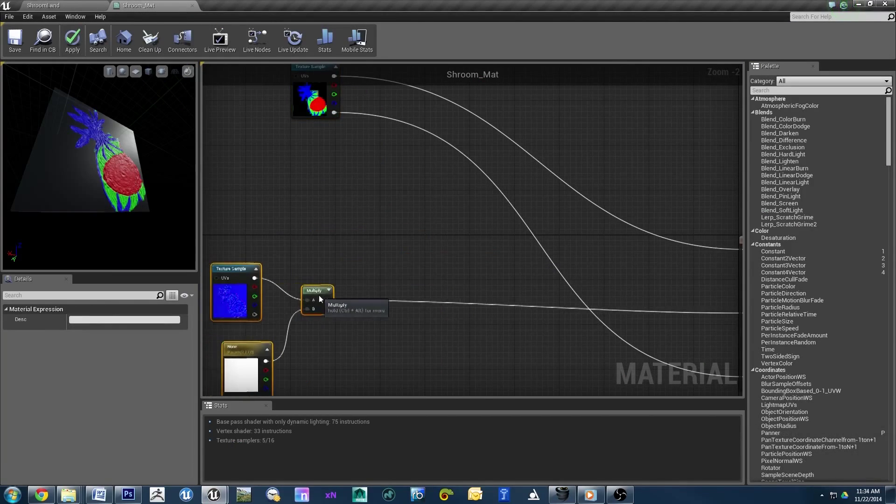
pyautogui.moveTo(318, 294); pyautogui.dragTo(399, 252, button='right')
pyautogui.click(473, 274)
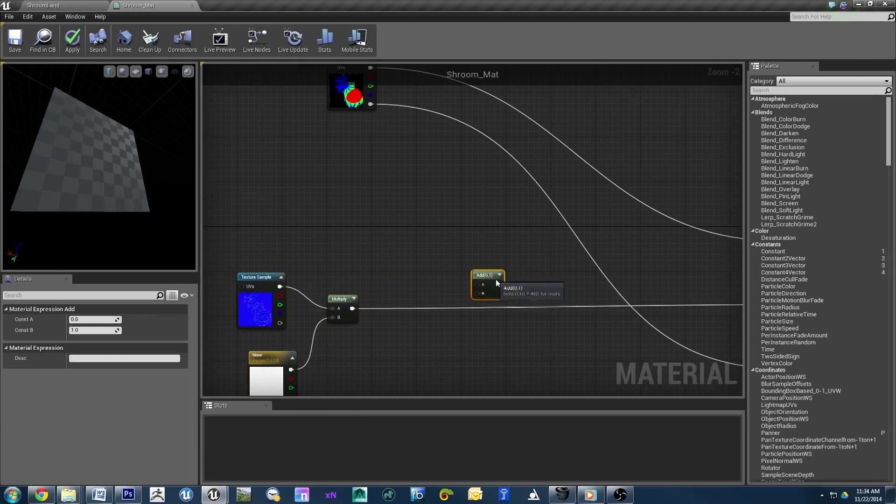
# Duplicate the normal Multiply and its vector parameter with Ctrl+W, placing copies below
pyautogui.click(270, 356)
pyautogui.keyDown('ctrl'); pyautogui.click(339, 299); pyautogui.keyUp('ctrl')
pyautogui.hotkey('ctrl', 'w')
pyautogui.moveTo(405, 295); pyautogui.dragTo(499, 345)
pyautogui.moveTo(500, 345); pyautogui.dragTo(420, 276, button='right')
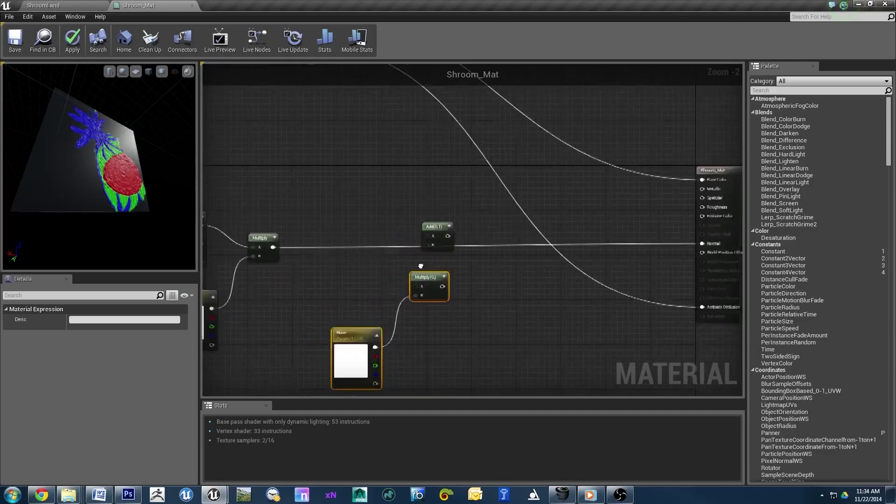
# Move the Add(0,1) node right and wire it into the material's Normal input
pyautogui.scroll(2, 471, 192)
pyautogui.click(471, 195)
pyautogui.moveTo(471, 195); pyautogui.dragTo(473, 256, button='right')
pyautogui.moveTo(507, 201); pyautogui.dragTo(566, 194)
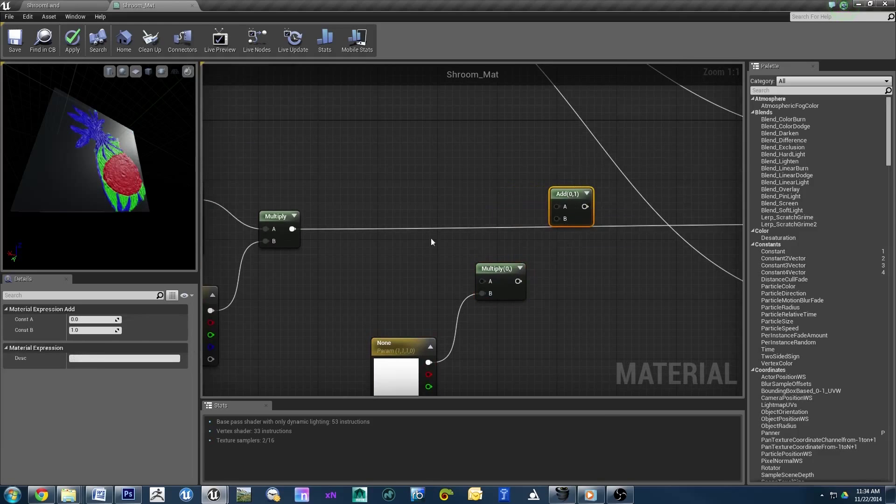
pyautogui.keyDown('ctrl'); pyautogui.click(280, 216); pyautogui.keyUp('ctrl')
pyautogui.moveTo(592, 225); pyautogui.dragTo(601, 226)
pyautogui.click(346, 202)
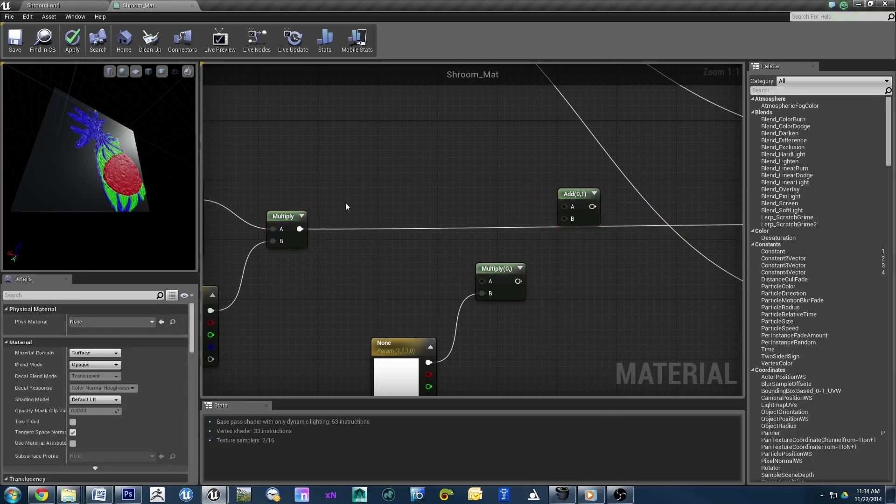
pyautogui.moveTo(300, 228)
pyautogui.keyDown('ctrl'); pyautogui.mouseDown()
pyautogui.moveTo(593, 206)
pyautogui.moveTo(517, 281)
pyautogui.mouseUp(); pyautogui.keyUp('ctrl')
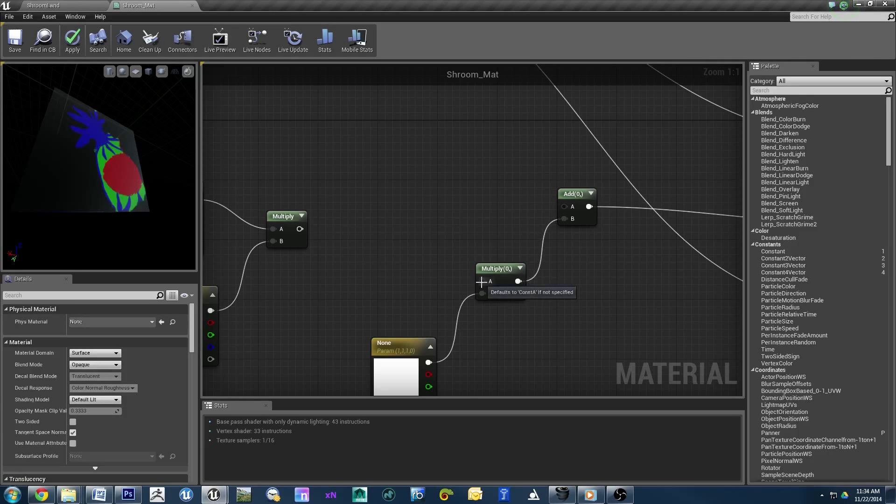
# Replace the duplicated parameter with a Constant3Vector of 1,1,0 feeding the second Multiply's B
pyautogui.click(393, 366)
pyautogui.moveTo(393, 367); pyautogui.dragTo(506, 283, button='right')
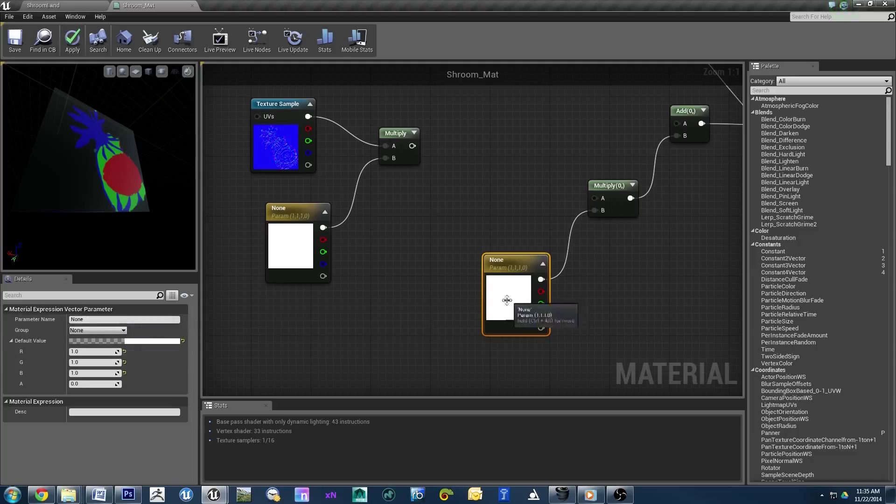
pyautogui.press('Delete')
pyautogui.click(491, 290)
pyautogui.moveTo(549, 307); pyautogui.dragTo(595, 210)
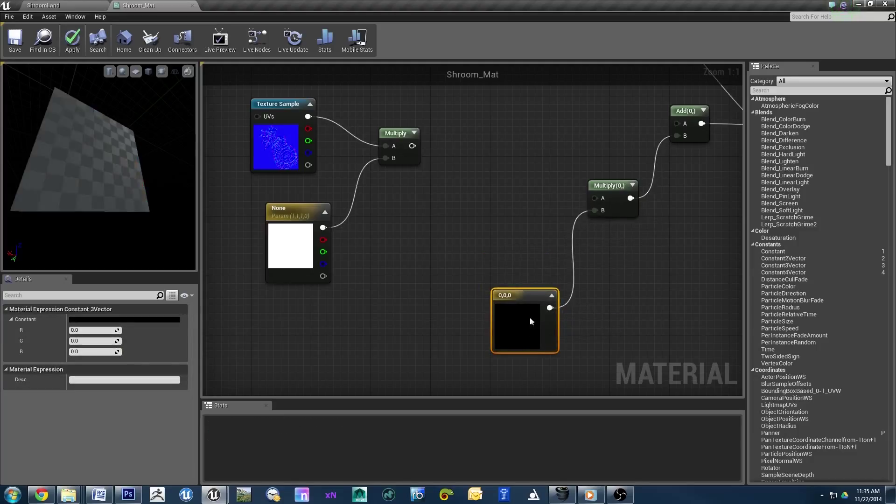
pyautogui.click(93, 330)
pyautogui.write('1')
pyautogui.press('Tab')
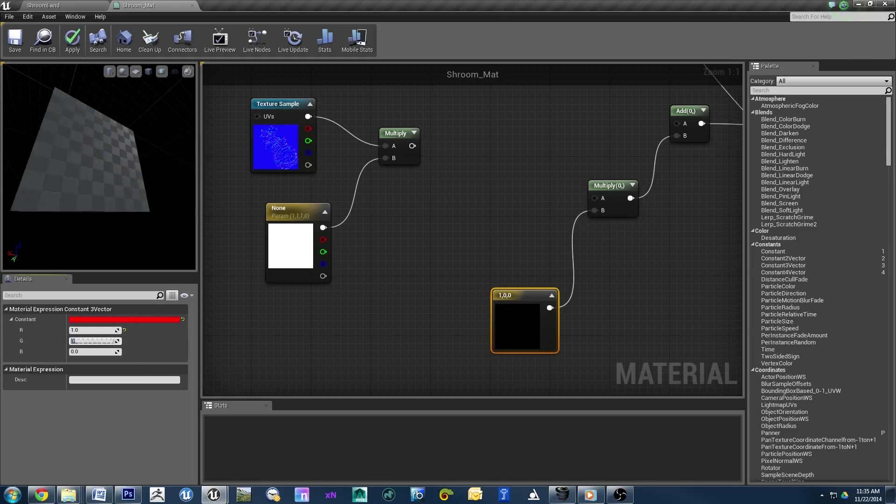
pyautogui.write('1')
pyautogui.press('Return')
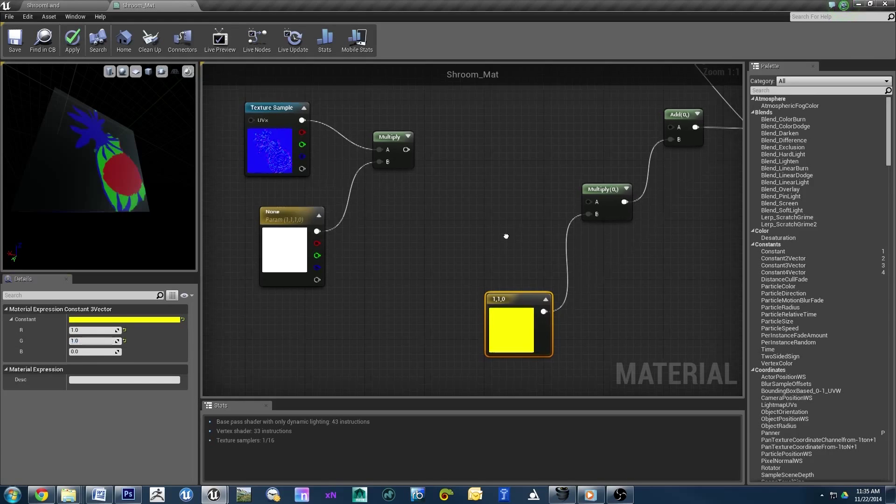
pyautogui.moveTo(506, 234); pyautogui.dragTo(430, 296, button='right')
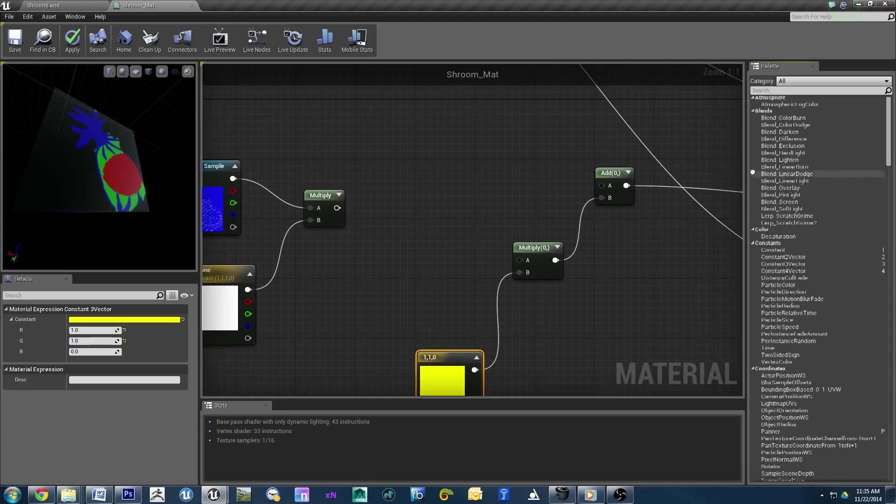
pyautogui.moveTo(374, 184)
pyautogui.mouseDown(button='right')
pyautogui.moveTo(404, 343)
pyautogui.moveTo(386, 336)
pyautogui.mouseUp(button='right')
pyautogui.scroll(-1, 427, 295)
# Add a Multiply node below Shroom_Mask and wire the mask output into its A input
pyautogui.scroll(1, 395, 169)
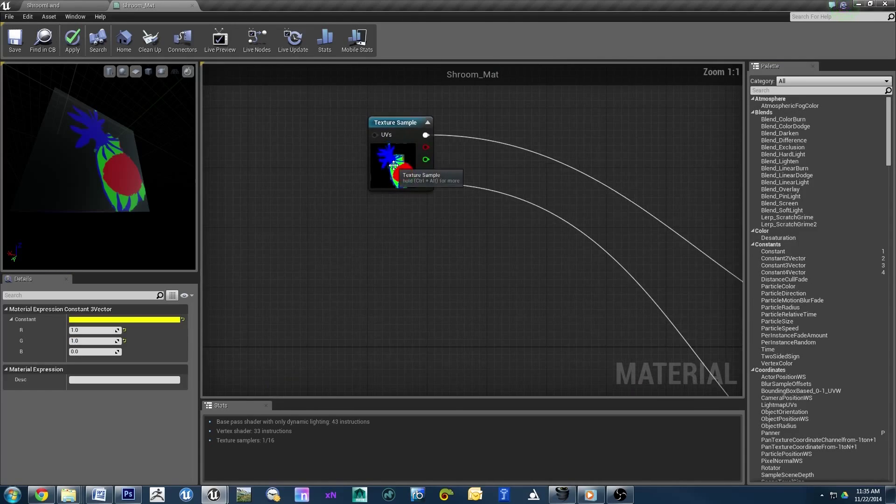
pyautogui.click(394, 168)
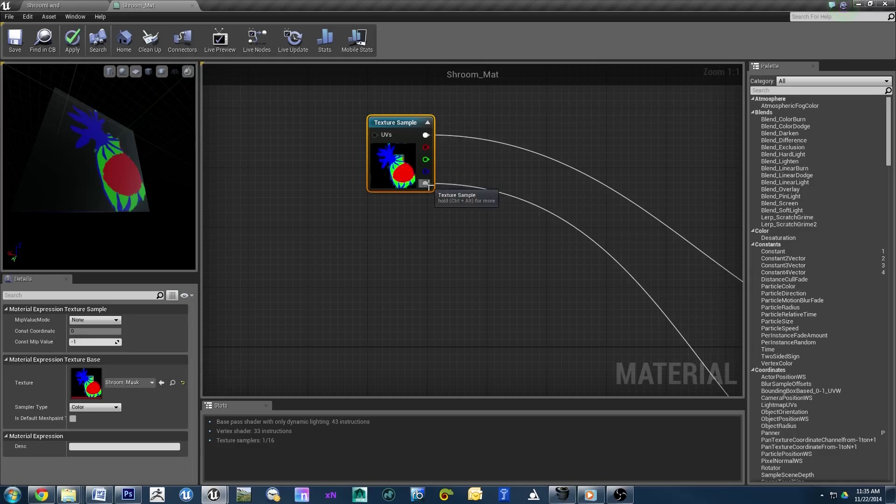
pyautogui.moveTo(421, 217); pyautogui.dragTo(392, 194, button='right')
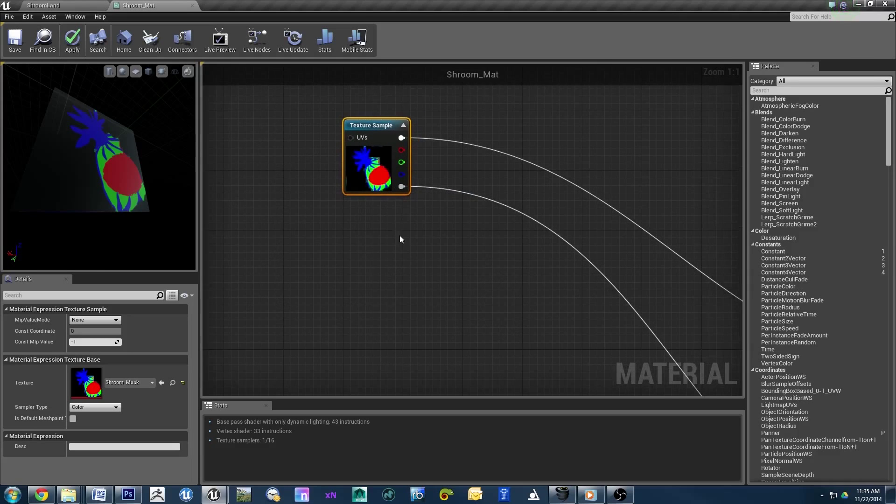
pyautogui.click(418, 218)
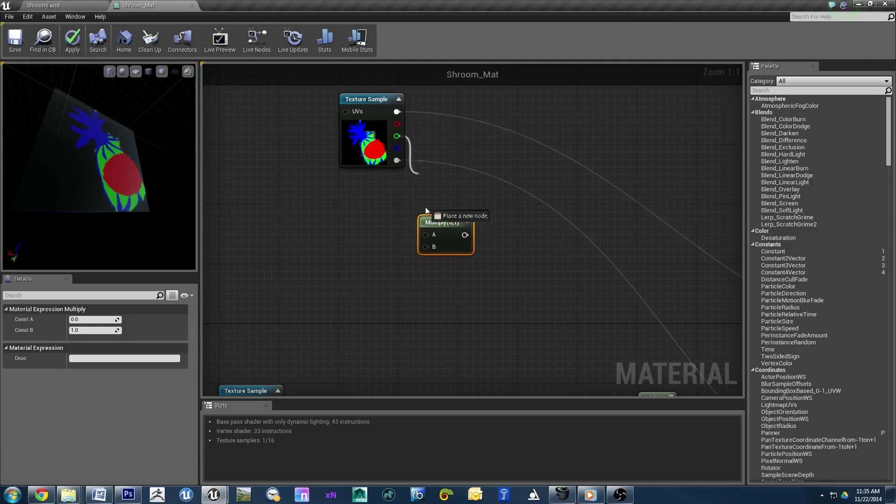
pyautogui.moveTo(424, 237); pyautogui.dragTo(425, 235)
pyautogui.scroll(-3, 456, 185)
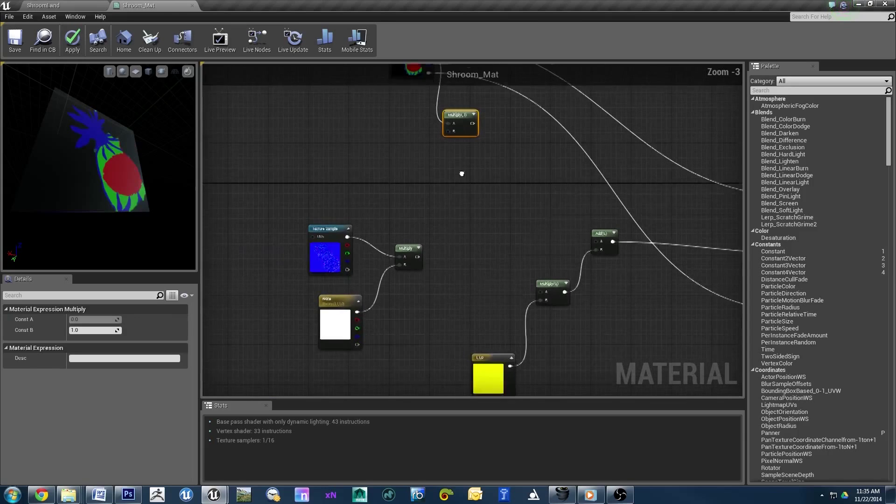
pyautogui.moveTo(474, 120); pyautogui.dragTo(547, 215)
pyautogui.scroll(3, 514, 271)
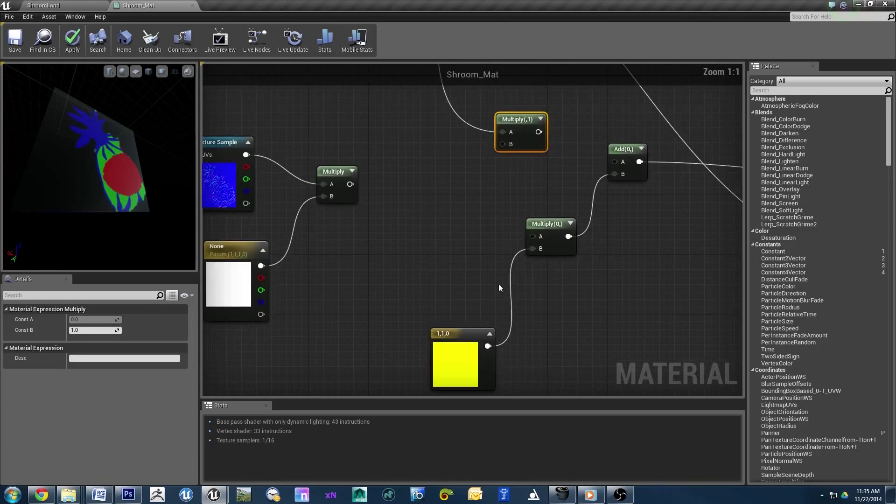
pyautogui.click(469, 361)
pyautogui.moveTo(470, 362); pyautogui.dragTo(474, 393, button='right')
pyautogui.moveTo(526, 172); pyautogui.dragTo(473, 127)
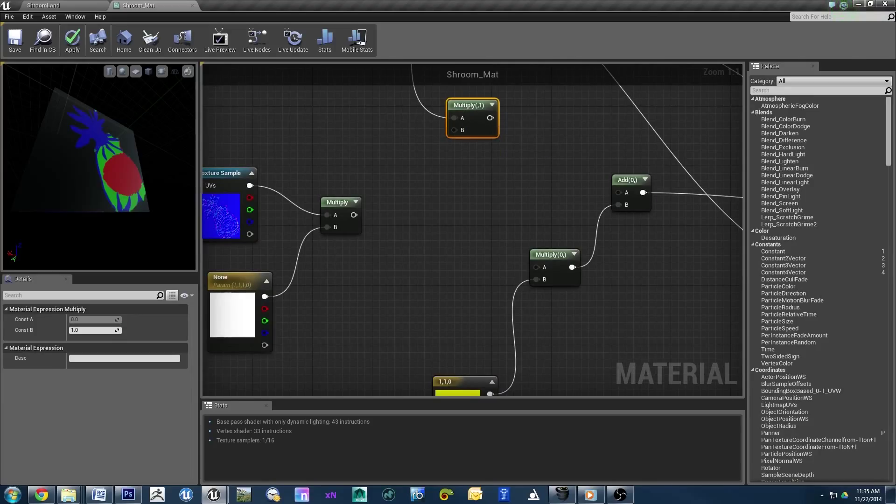
# Drop the Bark02_N normal texture into the graph as a Texture Sample and tidy the nodes
pyautogui.moveTo(617, 279); pyautogui.dragTo(380, 256)
pyautogui.moveTo(418, 304)
pyautogui.mouseDown(button='right')
pyautogui.moveTo(526, 222)
pyautogui.moveTo(546, 192)
pyautogui.mouseUp(button='right')
pyautogui.moveTo(546, 192); pyautogui.dragTo(412, 320)
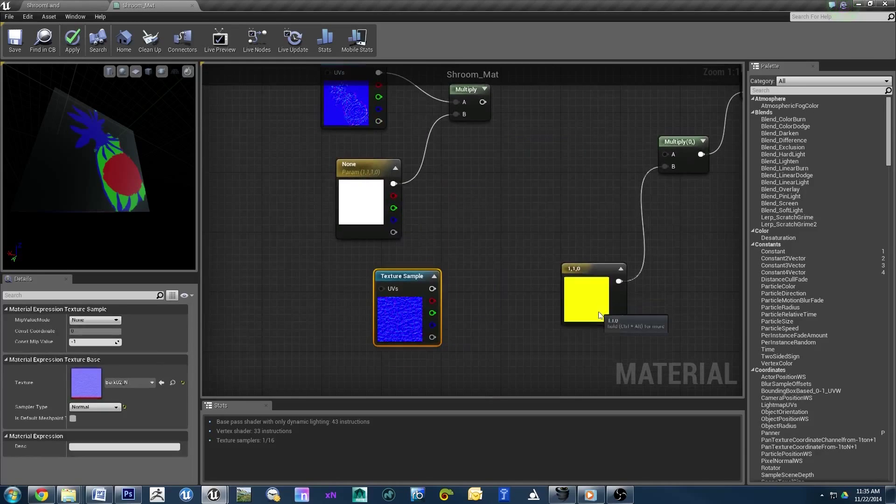
pyautogui.moveTo(600, 315); pyautogui.dragTo(600, 383)
pyautogui.moveTo(520, 253); pyautogui.dragTo(512, 318, button='right')
pyautogui.moveTo(394, 345); pyautogui.dragTo(445, 321)
pyautogui.moveTo(573, 284)
pyautogui.mouseDown(button='right')
pyautogui.moveTo(513, 322)
pyautogui.moveTo(550, 379)
pyautogui.mouseUp(button='right')
pyautogui.moveTo(288, 195); pyautogui.dragTo(458, 341)
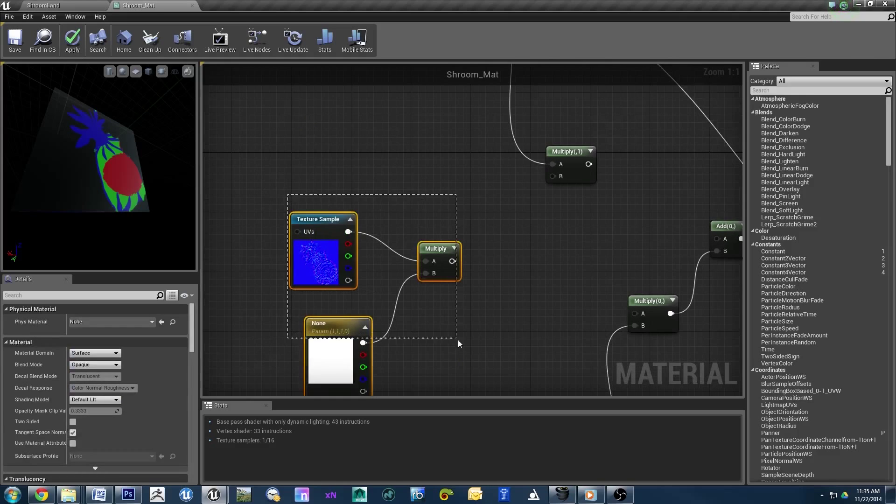
pyautogui.moveTo(336, 348); pyautogui.dragTo(278, 309)
pyautogui.moveTo(420, 299); pyautogui.dragTo(379, 270, button='right')
pyautogui.click(390, 252)
pyautogui.scroll(-3, 391, 247)
pyautogui.moveTo(391, 224); pyautogui.dragTo(386, 189, button='right')
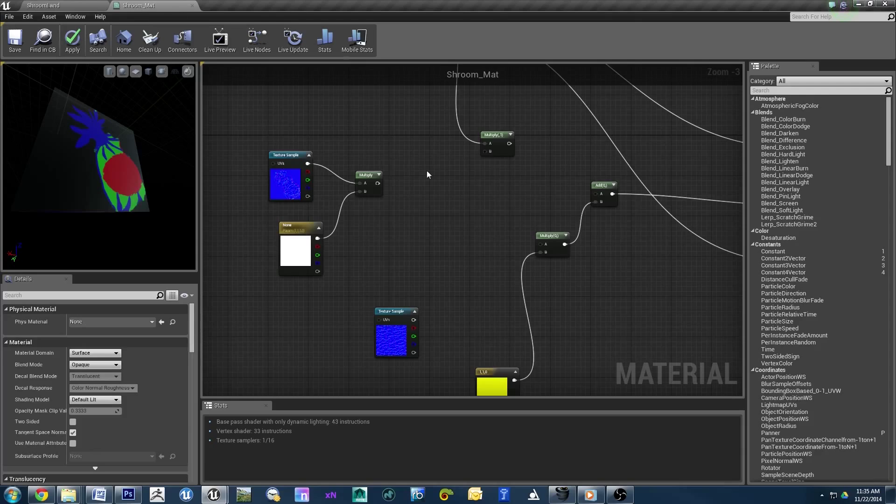
# Wire the Bark02_N Texture Sample output into the new Multiply's B input
pyautogui.moveTo(427, 172); pyautogui.dragTo(429, 161, button='right')
pyautogui.scroll(3, 525, 262)
pyautogui.moveTo(445, 287); pyautogui.dragTo(295, 194, button='right')
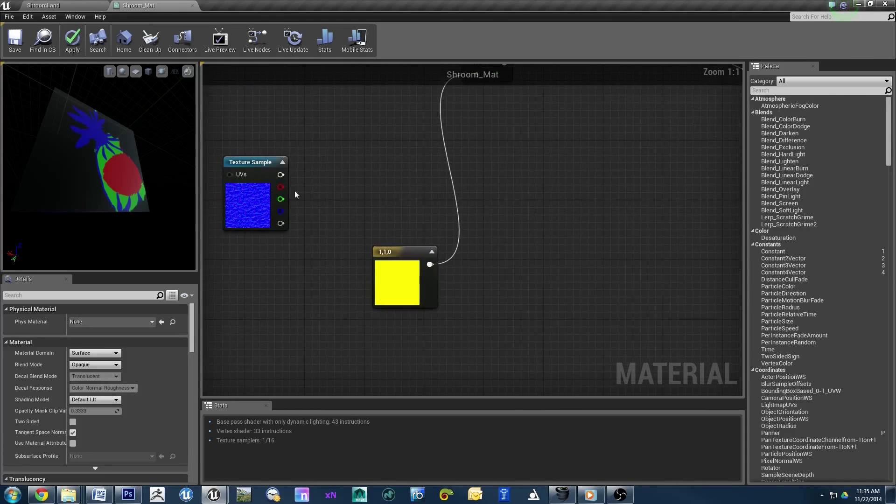
pyautogui.scroll(-3, 302, 171)
pyautogui.moveTo(440, 256)
pyautogui.mouseDown(button='right')
pyautogui.moveTo(410, 306)
pyautogui.moveTo(410, 345)
pyautogui.mouseUp(button='right')
pyautogui.scroll(1, 410, 306)
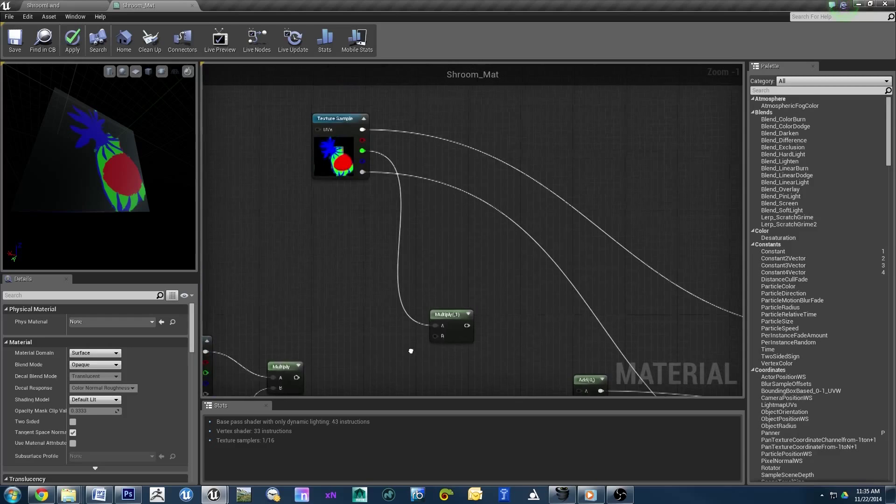
pyautogui.scroll(-1, 430, 274)
pyautogui.moveTo(430, 273); pyautogui.dragTo(470, 225, button='right')
pyautogui.moveTo(475, 210)
pyautogui.mouseDown()
pyautogui.moveTo(431, 295)
pyautogui.moveTo(466, 184)
pyautogui.mouseUp()
pyautogui.scroll(1, 440, 242)
pyautogui.scroll(1, 440, 242)
pyautogui.moveTo(470, 185); pyautogui.dragTo(471, 142, button='right')
# Connect that Multiply's result into input A of the Multiply(0,) node
pyautogui.moveTo(475, 114)
pyautogui.mouseDown()
pyautogui.moveTo(490, 151)
pyautogui.moveTo(594, 154)
pyautogui.mouseUp()
pyautogui.moveTo(546, 120); pyautogui.dragTo(440, 168, button='right')
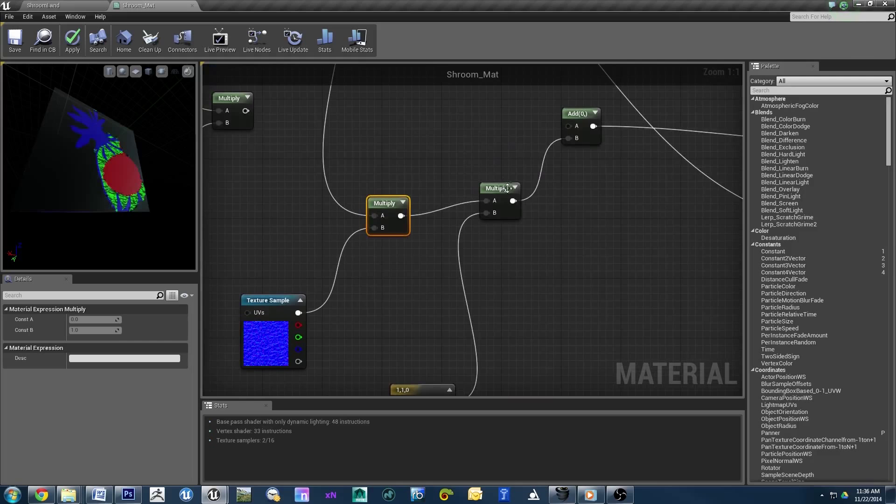
pyautogui.click(544, 187)
pyautogui.moveTo(502, 141)
pyautogui.mouseDown(button='right')
pyautogui.moveTo(392, 204)
pyautogui.moveTo(694, 108)
pyautogui.mouseUp(button='right')
pyautogui.click(404, 269)
# Lower the bark texture node and place a TexCoord node beside it
pyautogui.click(463, 237)
pyautogui.moveTo(497, 322); pyautogui.dragTo(489, 365)
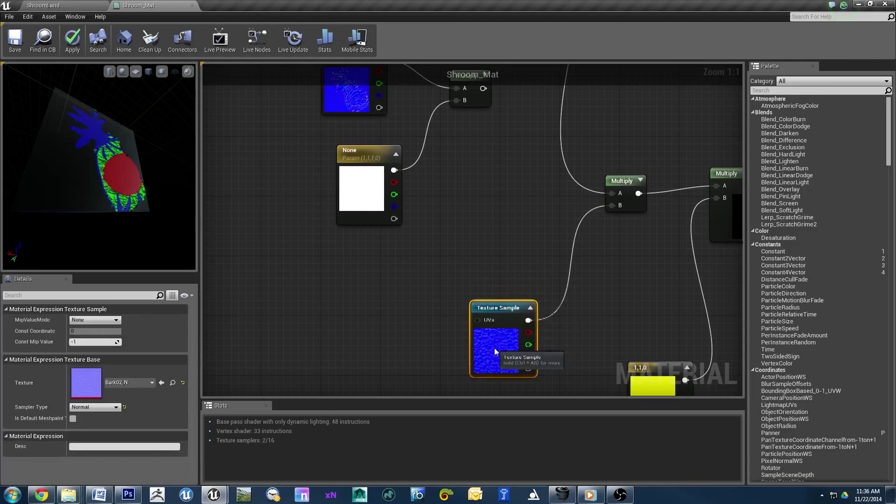
pyautogui.moveTo(432, 295); pyautogui.dragTo(429, 260, button='right')
pyautogui.click(429, 260)
pyautogui.moveTo(373, 274); pyautogui.dragTo(399, 258, button='right')
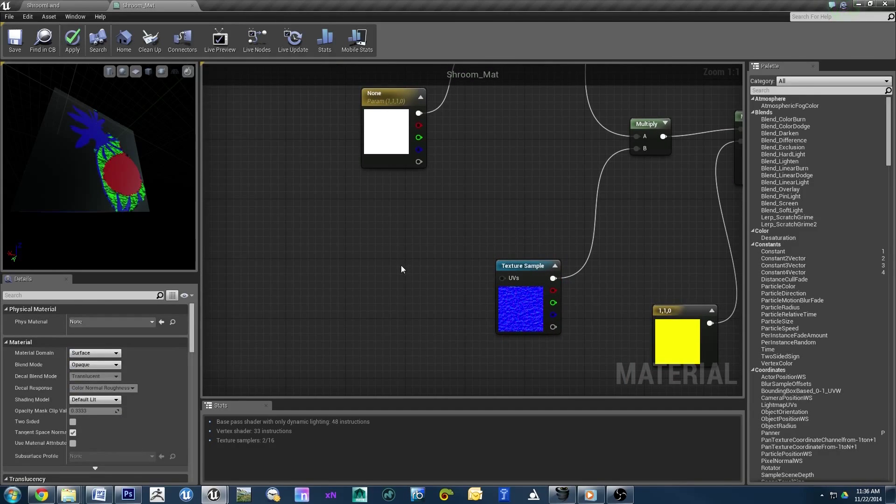
pyautogui.hotkey('ctrl', 'v')
pyautogui.press('Delete')
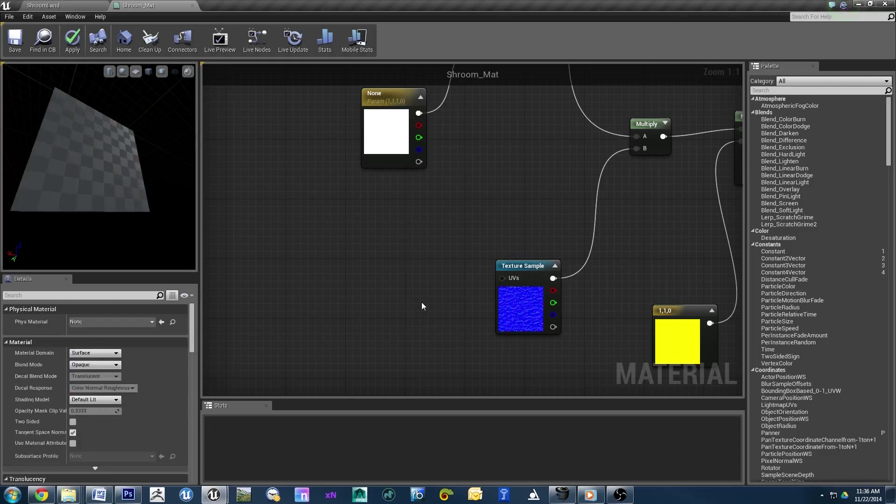
pyautogui.click(404, 299)
# Wire the TexCoord into the Bark02_N UVs with U and V tiling of 4.0
pyautogui.moveTo(442, 317); pyautogui.dragTo(503, 279)
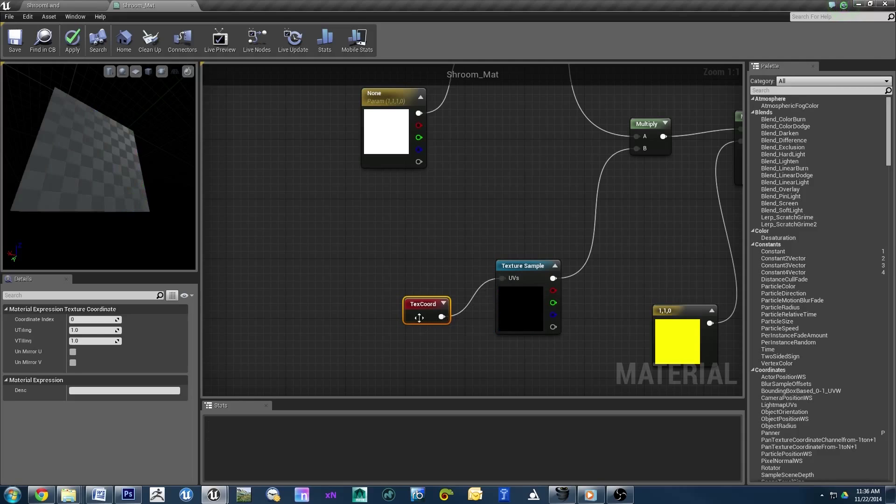
pyautogui.moveTo(421, 316); pyautogui.dragTo(354, 269)
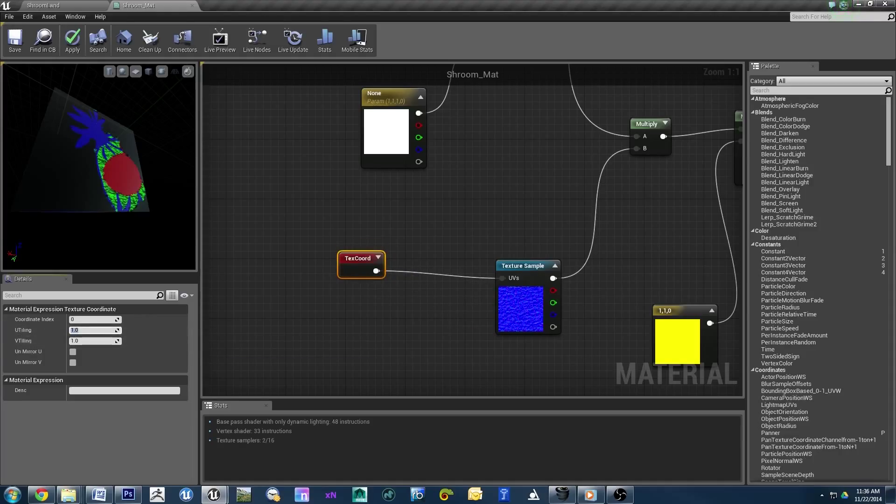
pyautogui.press('Tab')
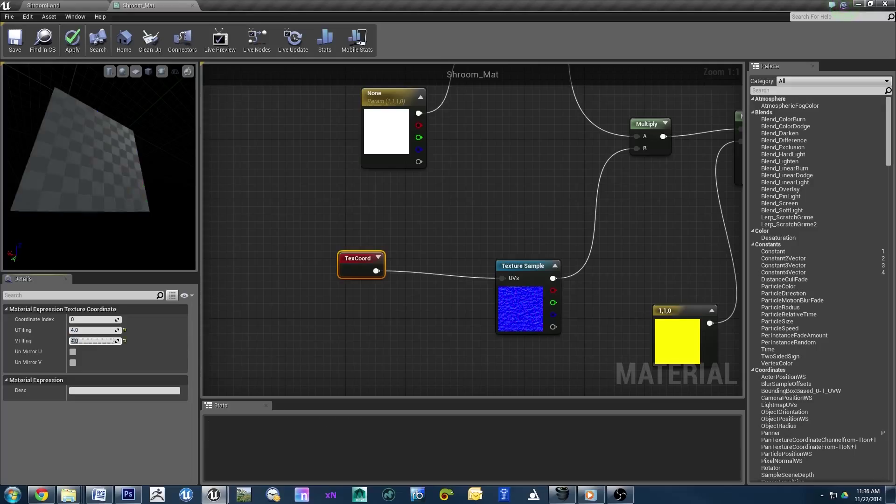
pyautogui.press('Return')
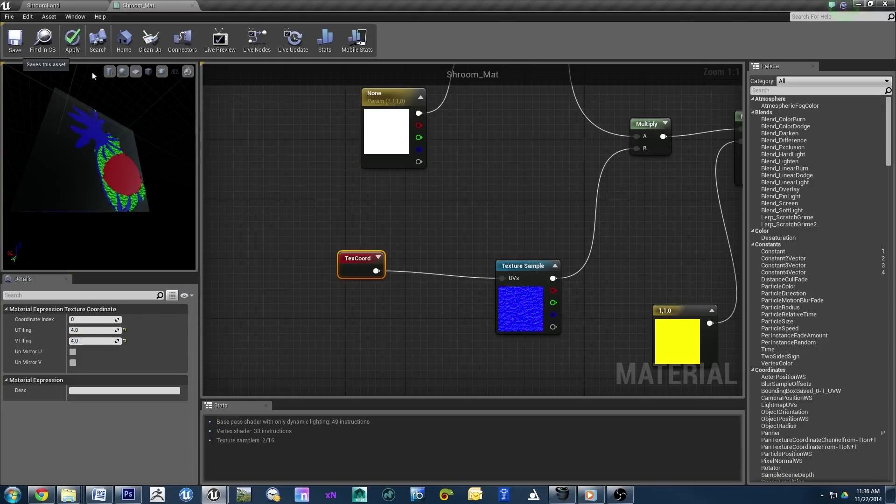
# Apply and save Shroom_Mat, then view the preview mesh from the front
pyautogui.hotkey('ctrl', 's')
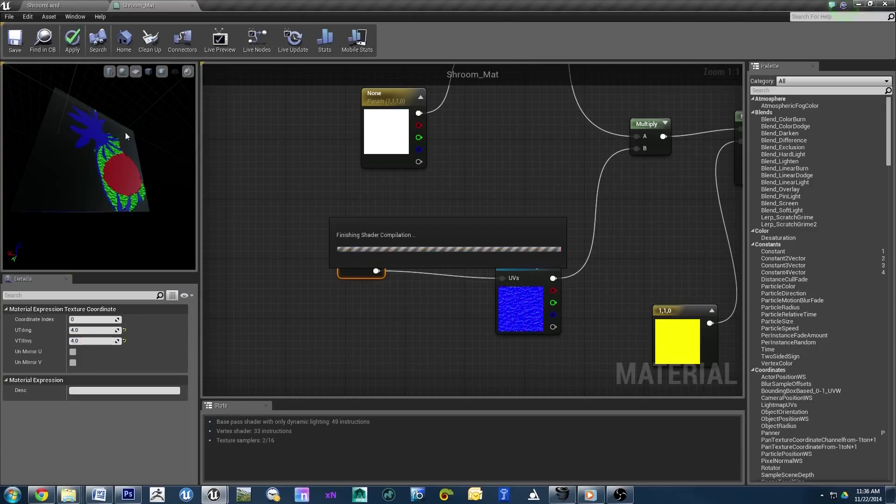
pyautogui.moveTo(105, 148); pyautogui.dragTo(99, 131)
pyautogui.scroll(-1, 577, 172)
pyautogui.moveTo(577, 173); pyautogui.dragTo(423, 265, button='right')
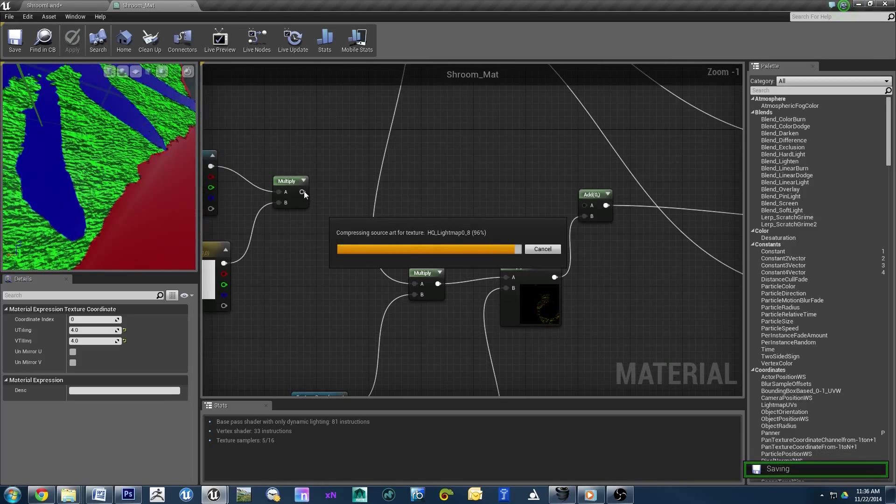
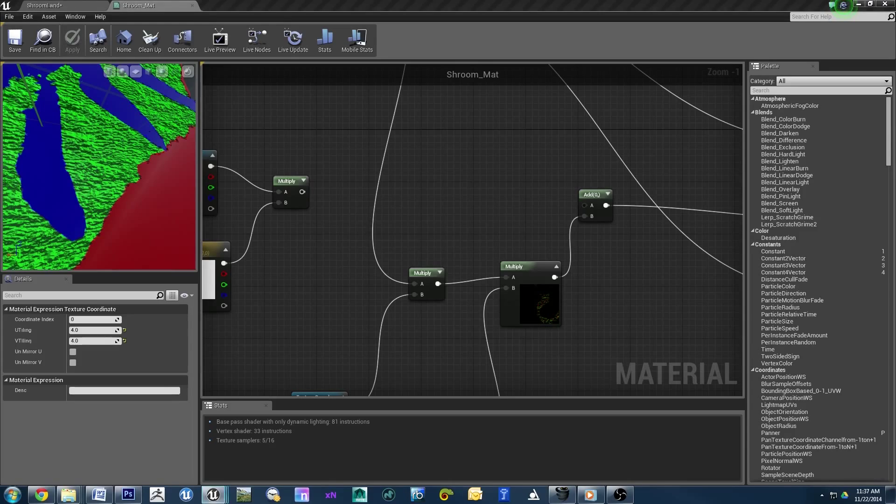
# Wire the top Multiply node's output into the Add node's A input
pyautogui.moveTo(435, 209); pyautogui.dragTo(570, 128, button='right')
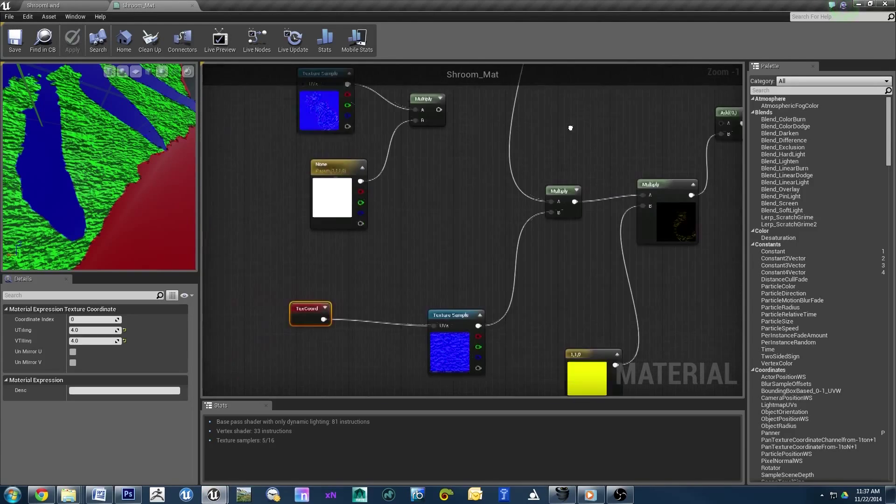
pyautogui.scroll(-1, 570, 128)
pyautogui.moveTo(408, 188); pyautogui.dragTo(636, 198)
pyautogui.moveTo(646, 149); pyautogui.dragTo(611, 177, button='right')
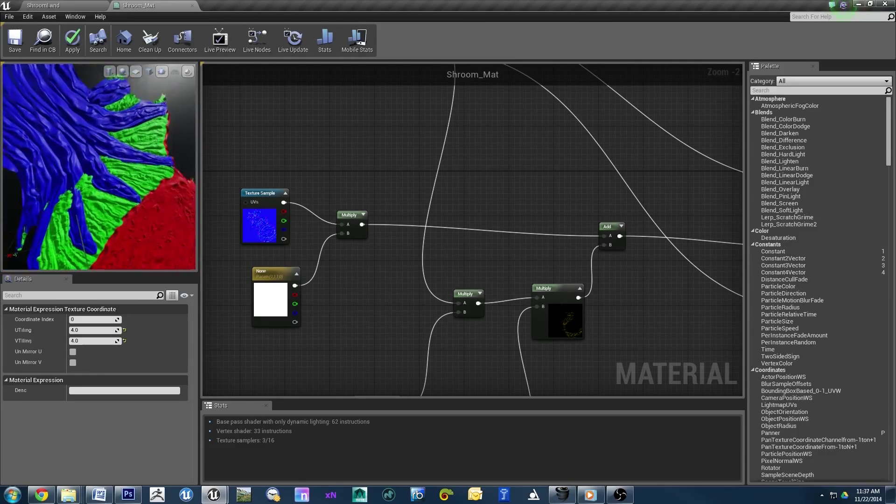
# Connect the mask Texture Sample to Base Color to preview the colour mask on the mesh
pyautogui.scroll(-1, 320, 202)
pyautogui.moveTo(320, 202)
pyautogui.mouseDown(button='right')
pyautogui.moveTo(414, 314)
pyautogui.moveTo(421, 277)
pyautogui.mouseUp(button='right')
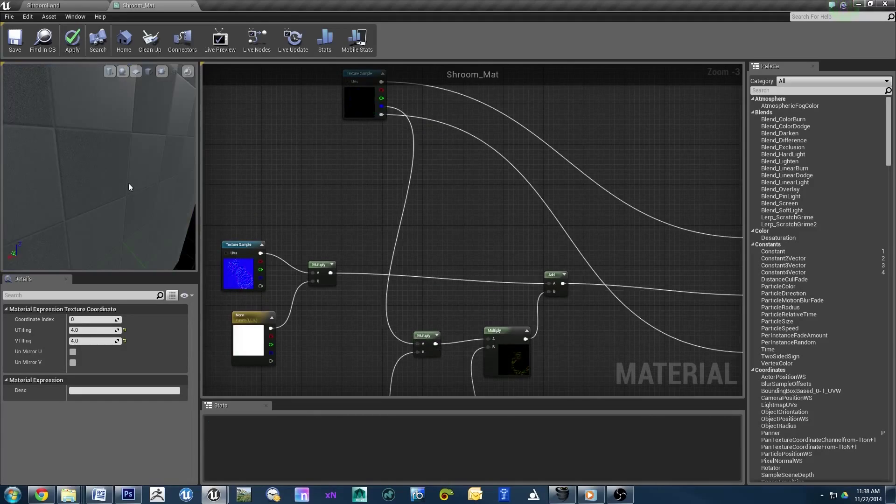
pyautogui.moveTo(324, 234); pyautogui.dragTo(385, 138, button='right')
pyautogui.click(308, 280)
pyautogui.moveTo(308, 280)
pyautogui.mouseDown(button='right')
pyautogui.moveTo(374, 291)
pyautogui.moveTo(340, 124)
pyautogui.moveTo(326, 172)
pyautogui.moveTo(430, 197)
pyautogui.moveTo(450, 144)
pyautogui.mouseUp(button='right')
pyautogui.click(449, 145)
pyautogui.moveTo(316, 141); pyautogui.dragTo(592, 150)
# Name a new vector parameter 'Bark' and wire it into the Multiply feeding Base Color
pyautogui.click(505, 110)
pyautogui.click(121, 320)
pyautogui.write('k')
pyautogui.press('Return')
pyautogui.moveTo(98, 319); pyautogui.dragTo(57, 320)
pyautogui.press('BackSpace')
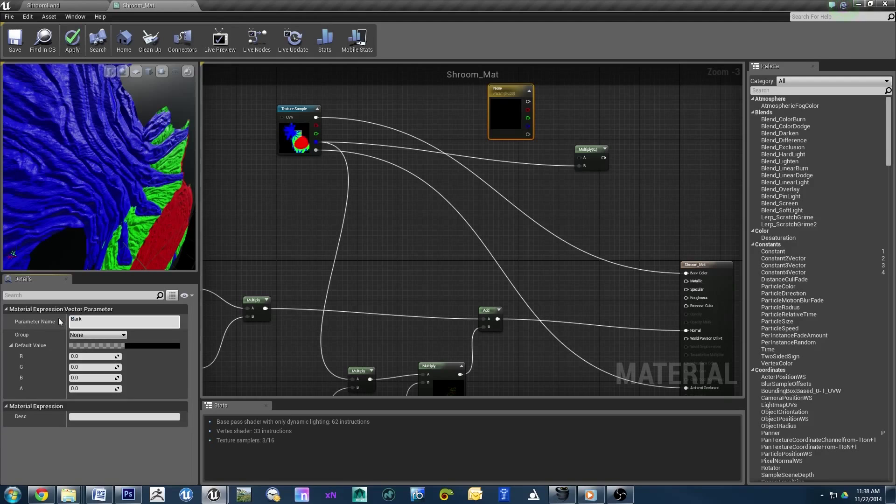
pyautogui.click(480, 147)
pyautogui.moveTo(527, 102); pyautogui.dragTo(686, 273)
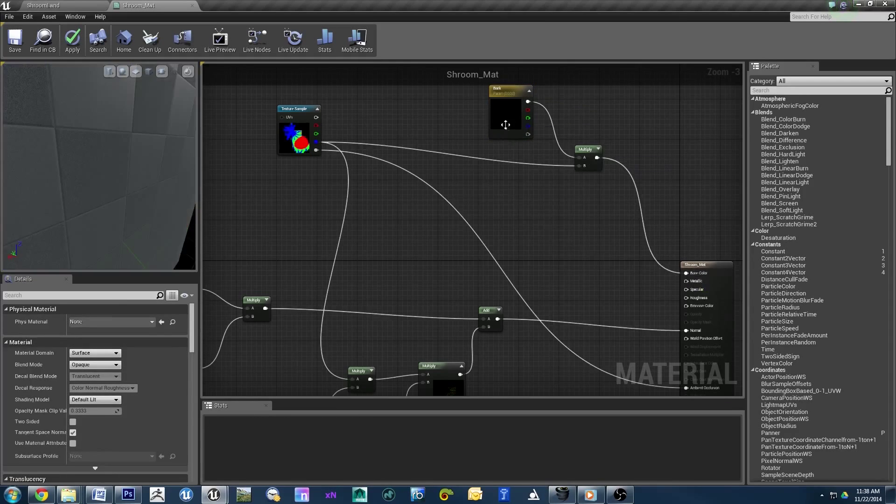
# Set the Bark parameter's colour to a dark brown
pyautogui.doubleClick(467, 75)
pyautogui.click(531, 182)
pyautogui.moveTo(590, 219); pyautogui.dragTo(605, 220)
pyautogui.click(584, 302)
pyautogui.doubleClick(483, 76)
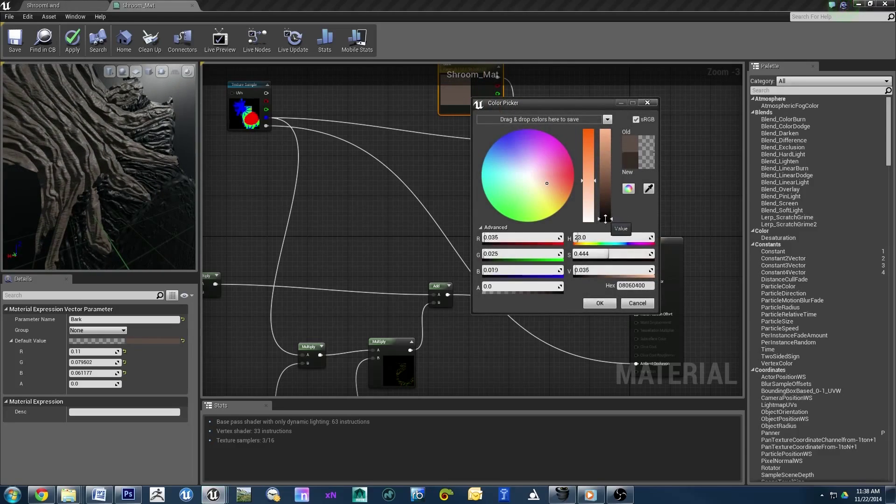
pyautogui.click(599, 303)
# Add a Texture Sample and a Multiply combining the mask channel with the yellow texture
pyautogui.moveTo(459, 119)
pyautogui.mouseDown(button='right')
pyautogui.moveTo(418, 174)
pyautogui.moveTo(550, 138)
pyautogui.mouseUp(button='right')
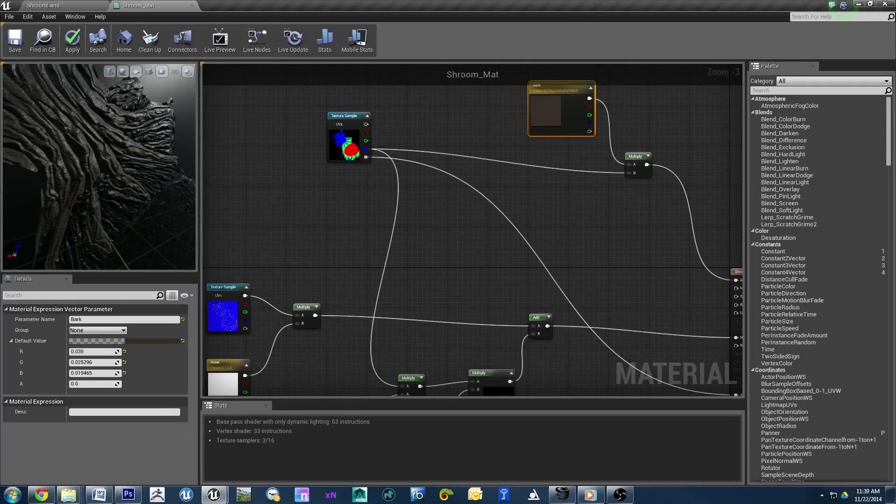
pyautogui.click(369, 219)
pyautogui.moveTo(368, 220); pyautogui.dragTo(420, 252, button='right')
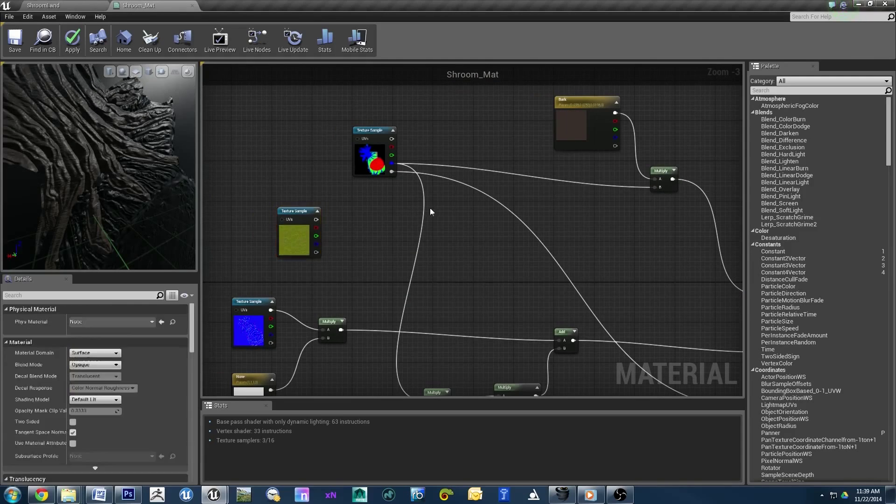
pyautogui.click(421, 225)
pyautogui.moveTo(426, 231)
pyautogui.mouseDown()
pyautogui.moveTo(315, 244)
pyautogui.moveTo(394, 168)
pyautogui.mouseUp()
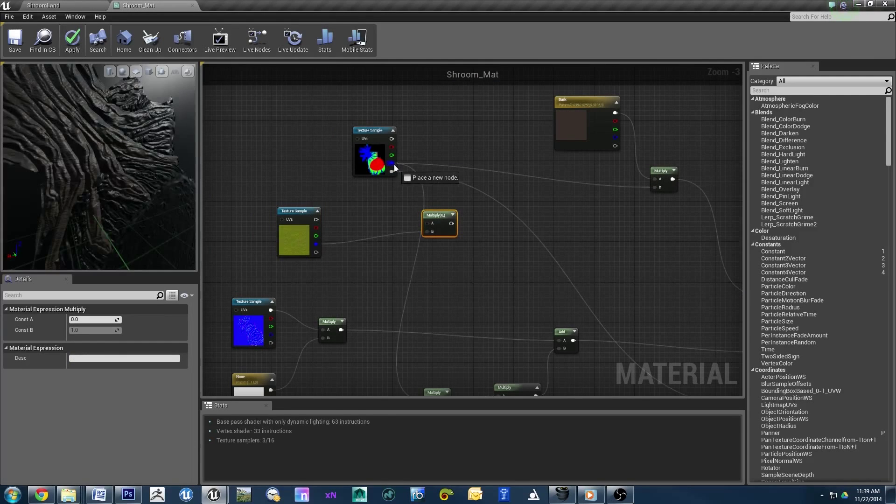
pyautogui.moveTo(382, 208); pyautogui.dragTo(491, 245)
pyautogui.click(427, 223)
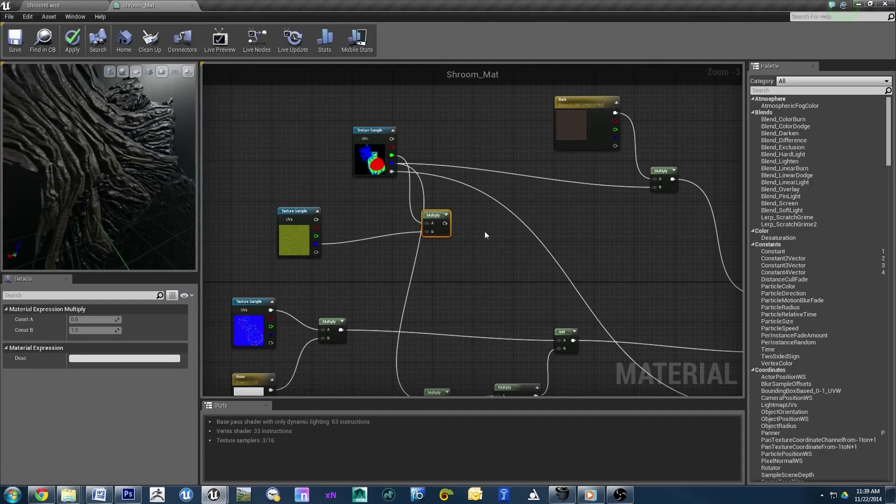
# Add an Emissive1 colour parameter, multiply it with the mask product, and route it to the material
pyautogui.click(438, 278)
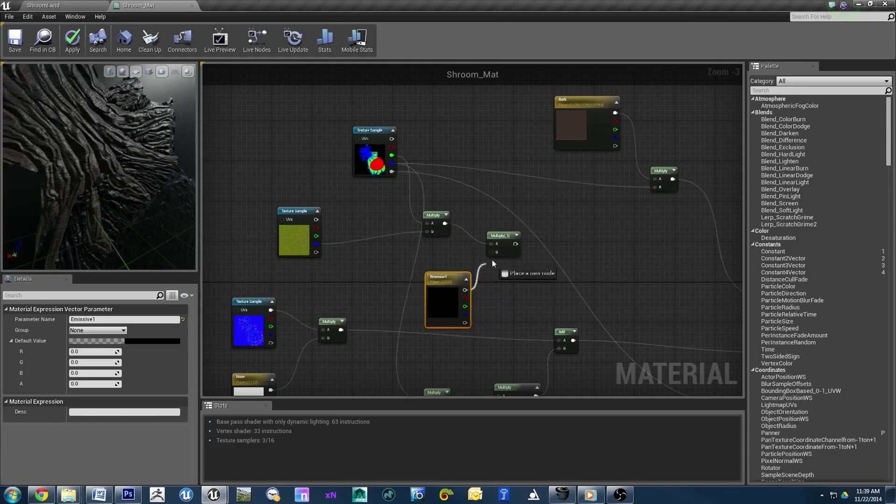
pyautogui.moveTo(465, 290); pyautogui.dragTo(492, 252)
pyautogui.moveTo(492, 252); pyautogui.dragTo(352, 237, button='right')
pyautogui.moveTo(376, 228); pyautogui.dragTo(626, 310)
pyautogui.moveTo(262, 213); pyautogui.dragTo(455, 239, button='right')
# Give Emissive1 a cyan glow colour and check it on the preview mesh
pyautogui.doubleClick(501, 311)
pyautogui.moveTo(564, 356); pyautogui.dragTo(537, 361)
pyautogui.click(658, 483)
pyautogui.moveTo(99, 167); pyautogui.dragTo(131, 159)
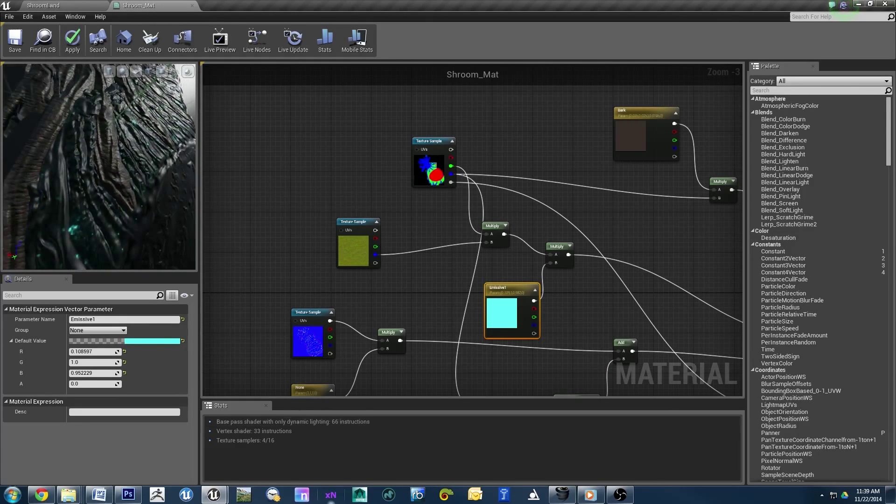
# Load two saved reference moodboards, then return to the Material Editor
pyautogui.rightClick(186, 110)
pyautogui.click(215, 130)
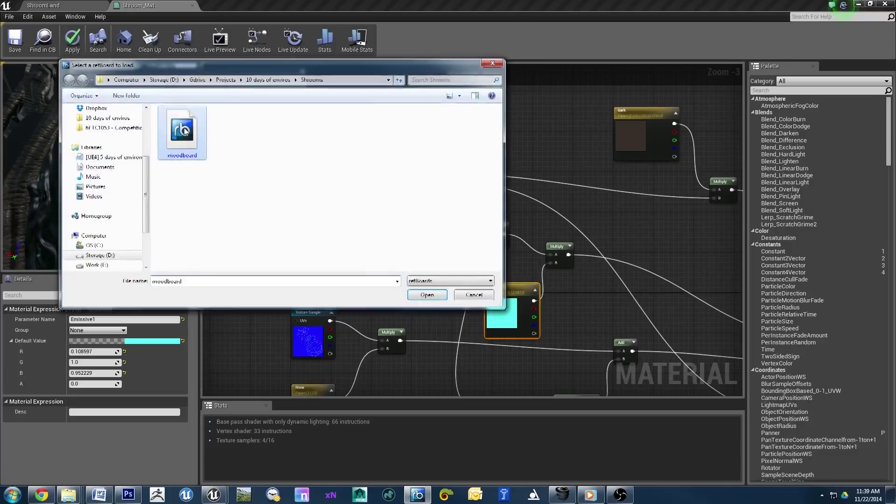
pyautogui.doubleClick(234, 130)
pyautogui.rightClick(270, 45)
pyautogui.click(300, 64)
pyautogui.doubleClick(124, 66)
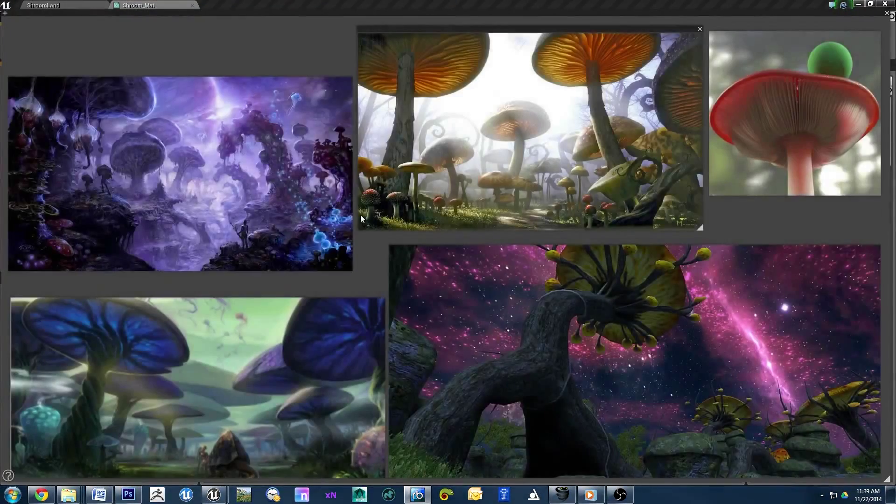
pyautogui.click(245, 6)
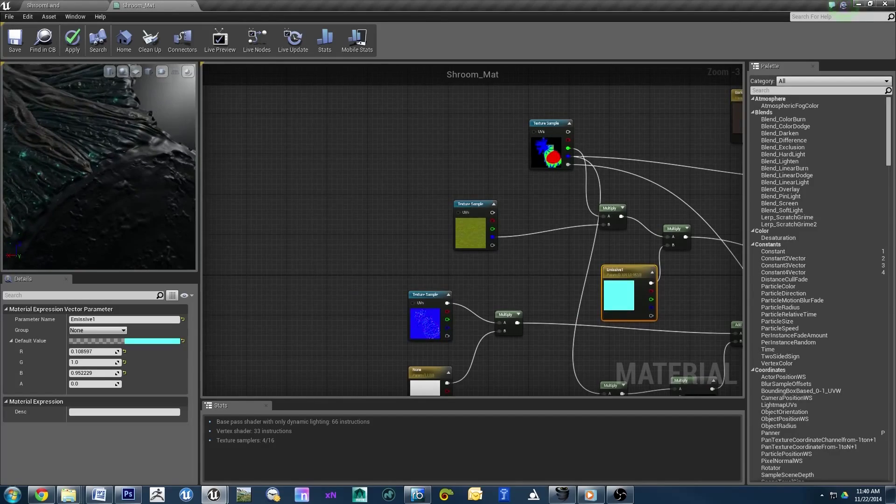
# Set Emissive1's brightness V to 5 and rewire the yellow texture into Multiply input B
pyautogui.moveTo(511, 313); pyautogui.dragTo(420, 264, button='right')
pyautogui.doubleClick(419, 263)
pyautogui.click(541, 436)
pyautogui.write('5')
pyautogui.press('Return')
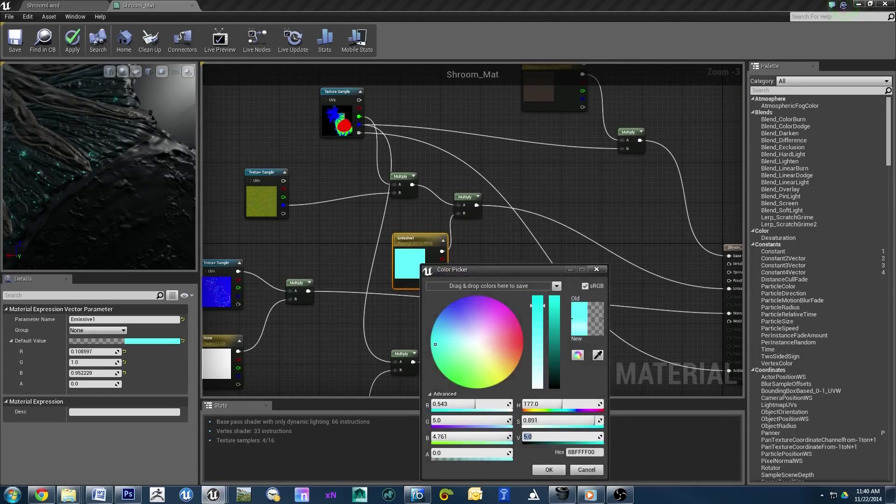
pyautogui.moveTo(290, 307); pyautogui.dragTo(419, 313, button='right')
pyautogui.moveTo(375, 199); pyautogui.dragTo(340, 183)
pyautogui.moveTo(405, 207); pyautogui.dragTo(406, 208)
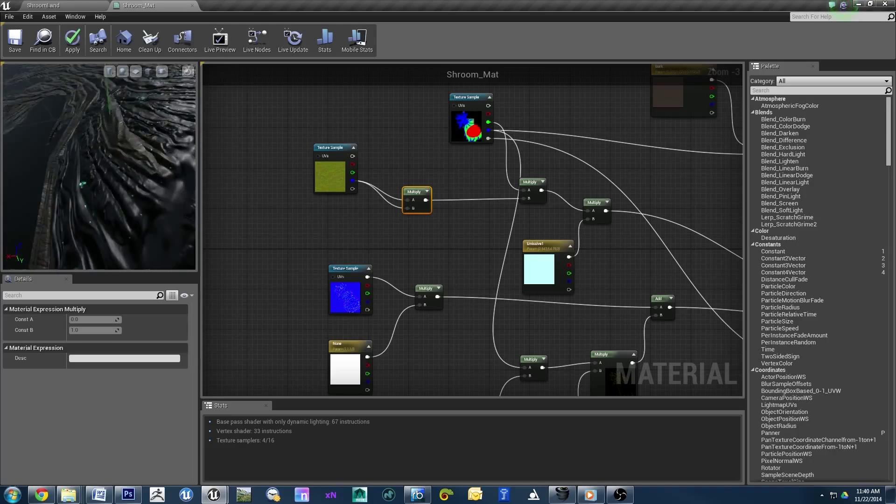
# Preview the material on the mushroom mesh, orbiting to inspect the cap, underside and trunk
pyautogui.moveTo(117, 187); pyautogui.dragTo(93, 182)
pyautogui.click(162, 73)
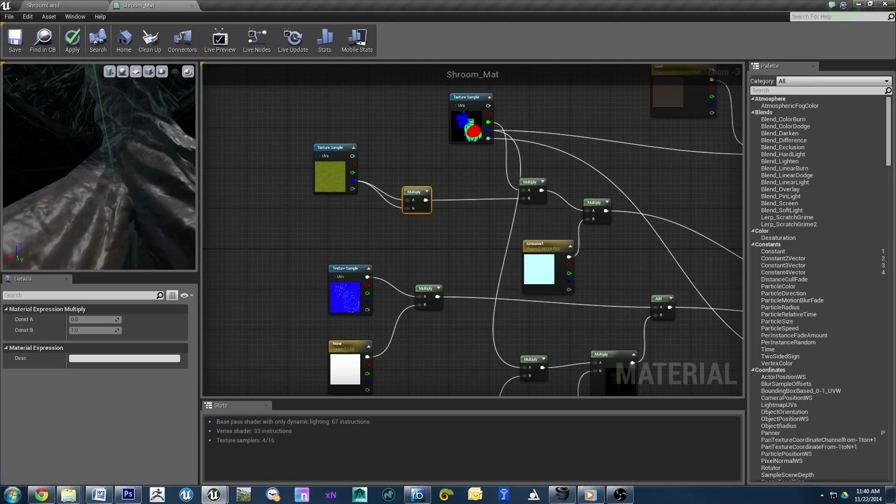
pyautogui.moveTo(98, 187); pyautogui.dragTo(108, 154)
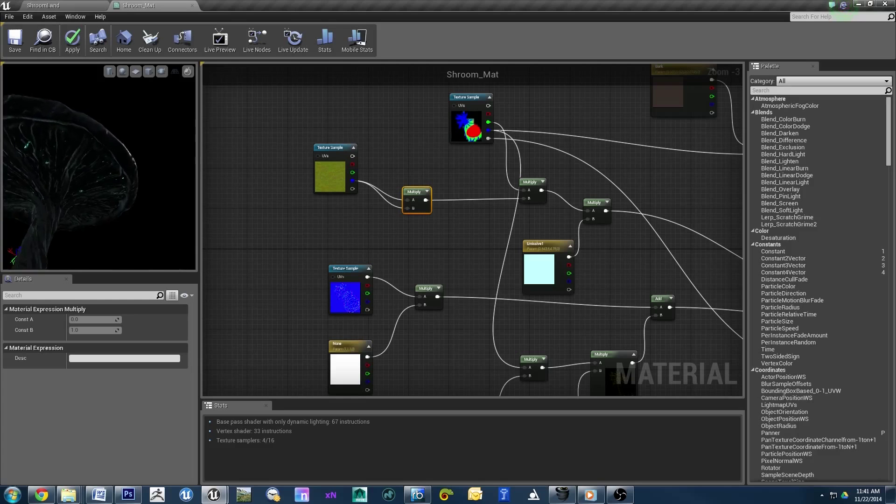
pyautogui.moveTo(108, 154); pyautogui.dragTo(112, 163)
pyautogui.moveTo(404, 192); pyautogui.dragTo(456, 214, button='right')
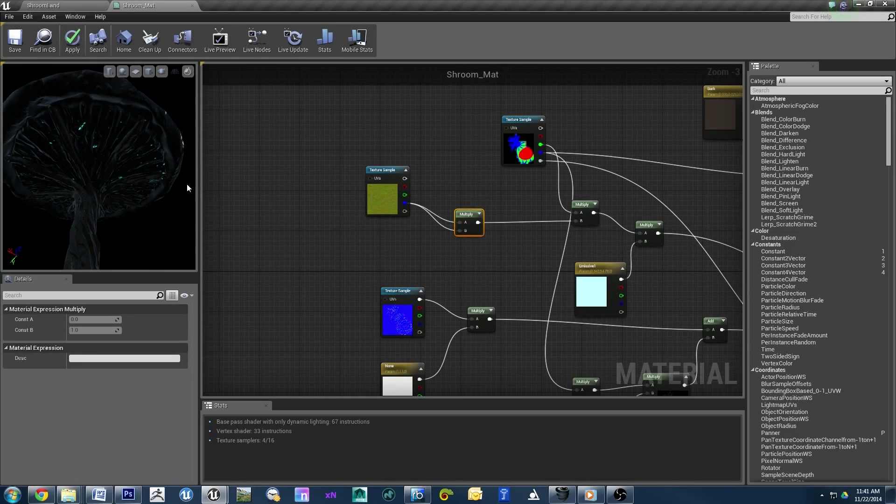
pyautogui.moveTo(187, 185); pyautogui.dragTo(149, 201)
pyautogui.moveTo(116, 168); pyautogui.dragTo(117, 196)
# Move the Bark and Multiply nodes up-left and feed Bark's Multiply into a new Add node
pyautogui.moveTo(544, 133)
pyautogui.mouseDown(button='right')
pyautogui.moveTo(298, 160)
pyautogui.moveTo(242, 235)
pyautogui.mouseUp(button='right')
pyautogui.moveTo(380, 140); pyautogui.dragTo(533, 279)
pyautogui.moveTo(431, 212); pyautogui.dragTo(402, 134)
pyautogui.click(536, 229)
pyautogui.moveTo(487, 191); pyautogui.dragTo(530, 242)
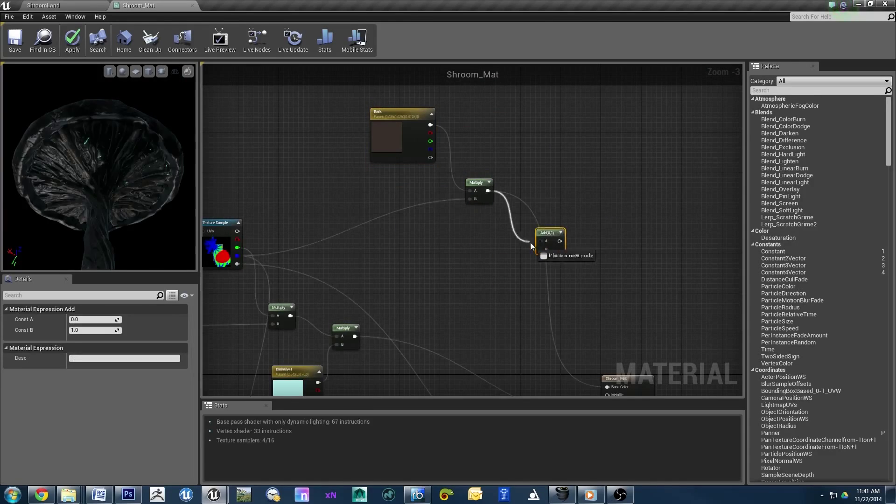
pyautogui.click(509, 241)
pyautogui.scroll(3, 508, 241)
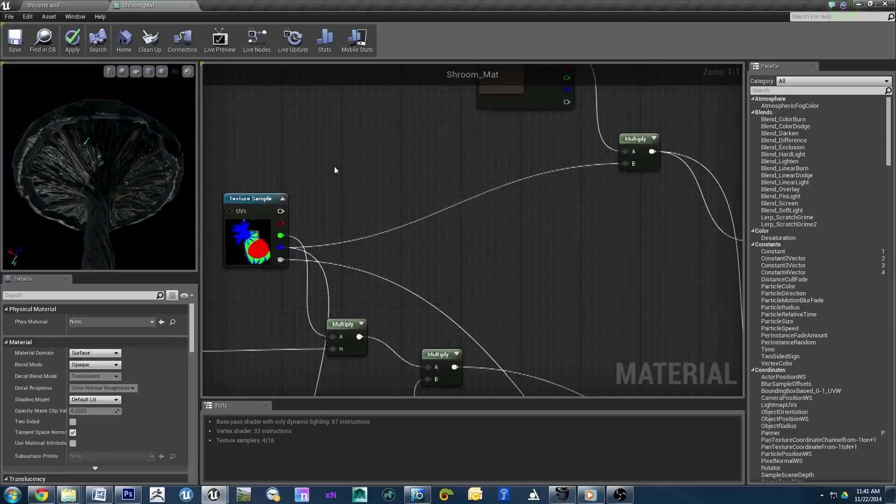
pyautogui.scroll(-4, 334, 170)
# Rearrange the emissive Texture Sample, Multiply and yellow 1,1,0 constant nodes
pyautogui.rightClick(295, 205)
pyautogui.click(513, 272)
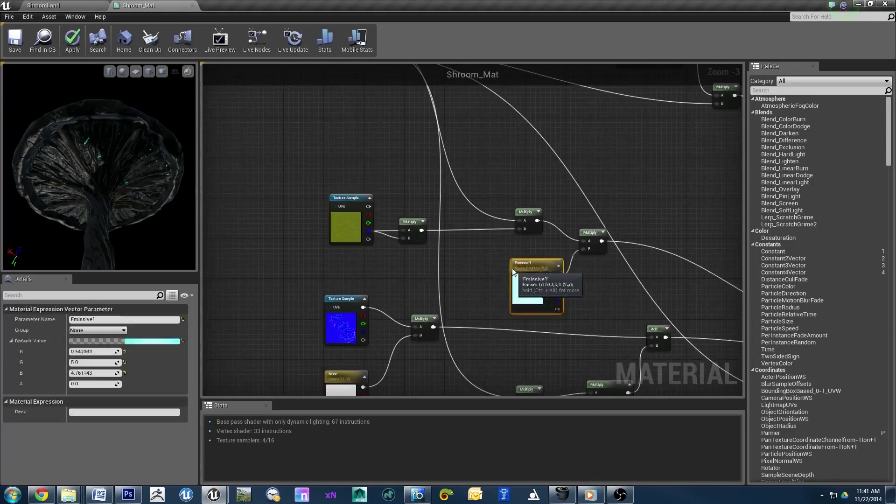
pyautogui.scroll(-2, 508, 240)
pyautogui.scroll(2, 426, 206)
pyautogui.moveTo(345, 163); pyautogui.dragTo(468, 275)
pyautogui.scroll(-1, 467, 270)
pyautogui.scroll(-1, 508, 234)
pyautogui.moveTo(371, 200); pyautogui.dragTo(456, 316)
pyautogui.moveTo(480, 252); pyautogui.dragTo(528, 192)
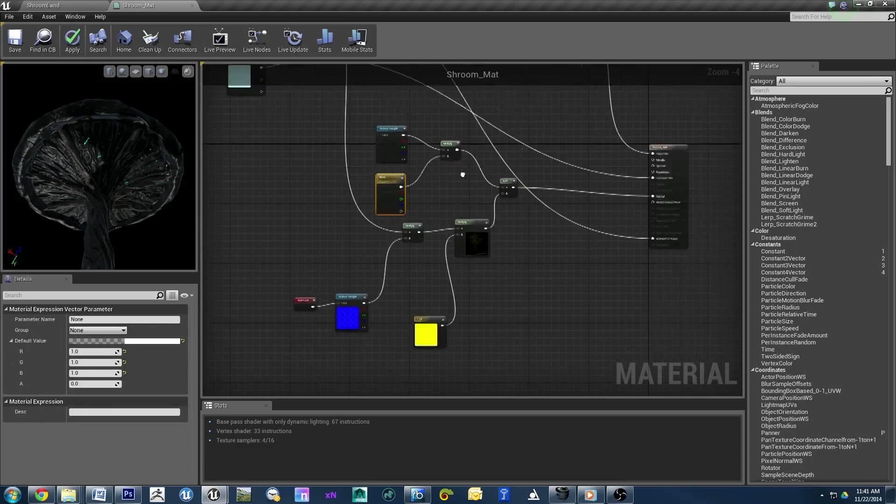
pyautogui.scroll(1, 521, 244)
pyautogui.moveTo(513, 355); pyautogui.dragTo(593, 245)
pyautogui.click(433, 255)
pyautogui.moveTo(453, 225); pyautogui.dragTo(461, 190, button='right')
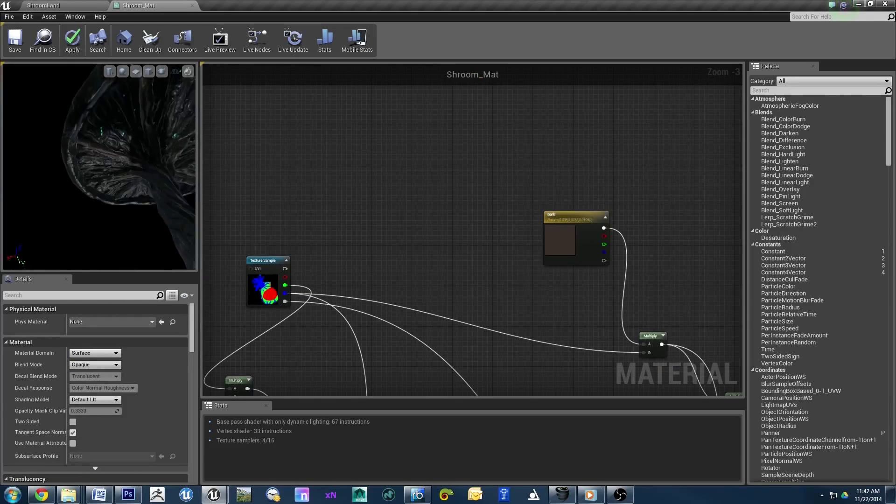
# Create an 'UnderCap' colour parameter and wire it into the Add node's B input
pyautogui.moveTo(575, 223); pyautogui.dragTo(527, 169, button='right')
pyautogui.click(527, 169)
pyautogui.moveTo(546, 302); pyautogui.dragTo(480, 256, button='right')
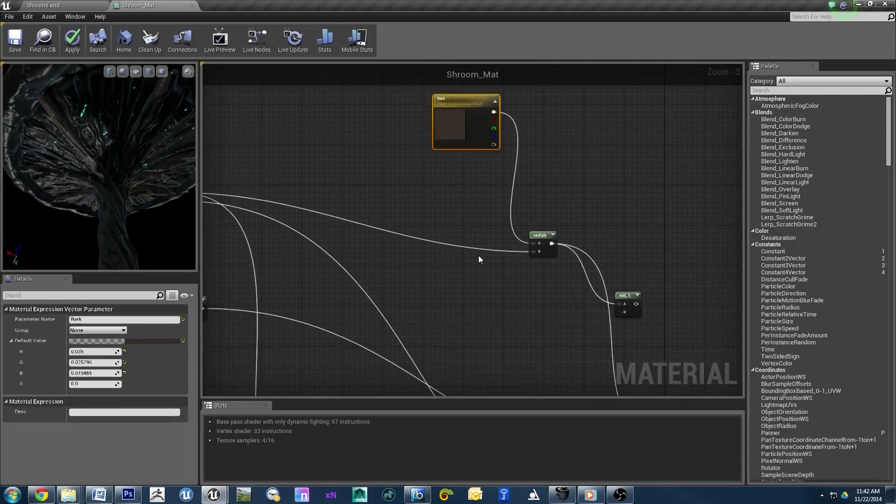
pyautogui.click(480, 256)
pyautogui.moveTo(520, 311); pyautogui.dragTo(452, 254, button='right')
pyautogui.click(452, 256)
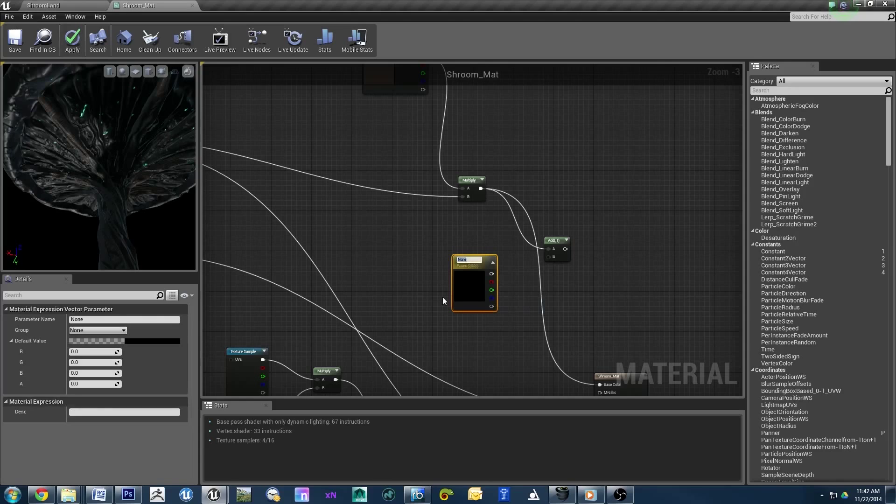
pyautogui.write('UnderCap')
pyautogui.press('Return')
pyautogui.moveTo(491, 274); pyautogui.dragTo(549, 257)
# Route the new Add into Base Color, then place a second Add and another colour parameter
pyautogui.moveTo(550, 257); pyautogui.dragTo(422, 153, button='right')
pyautogui.moveTo(429, 147); pyautogui.dragTo(466, 283)
pyautogui.moveTo(469, 282); pyautogui.dragTo(542, 286, button='right')
pyautogui.click(506, 192)
pyautogui.moveTo(502, 151); pyautogui.dragTo(514, 206)
pyautogui.moveTo(540, 286); pyautogui.dragTo(528, 205)
pyautogui.moveTo(506, 240); pyautogui.dragTo(555, 243, button='right')
pyautogui.click(477, 236)
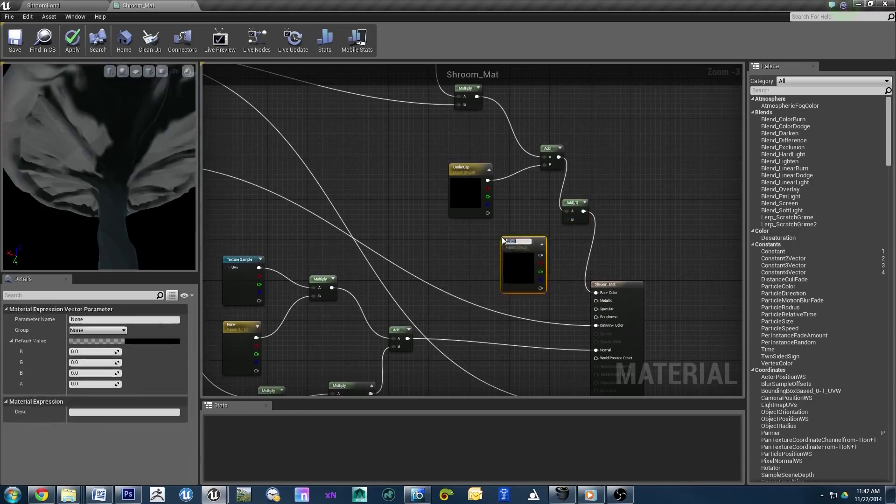
pyautogui.moveTo(462, 191)
pyautogui.mouseDown(button='right')
pyautogui.moveTo(487, 277)
pyautogui.moveTo(429, 246)
pyautogui.mouseUp(button='right')
# Insert a Multiply between UnderCap and Add, filling its A and B inputs
pyautogui.click(497, 220)
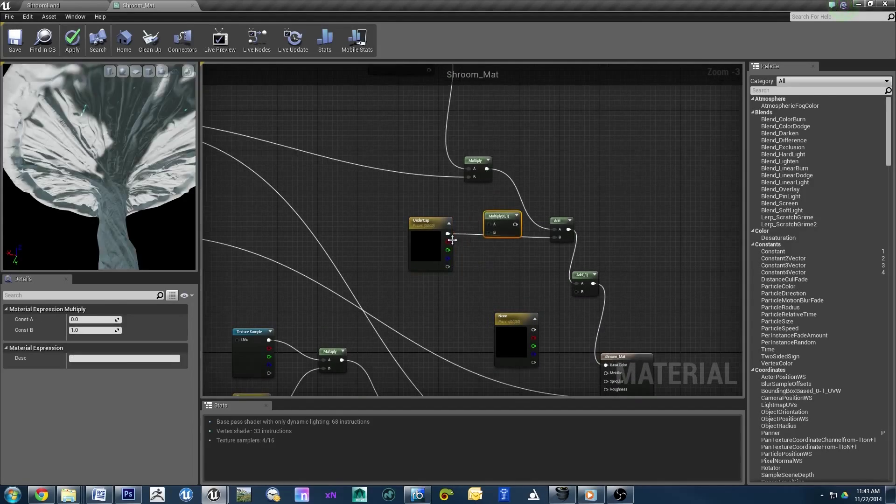
pyautogui.moveTo(489, 224); pyautogui.dragTo(449, 234)
pyautogui.scroll(1, 450, 234)
pyautogui.moveTo(450, 234); pyautogui.dragTo(655, 290, button='right')
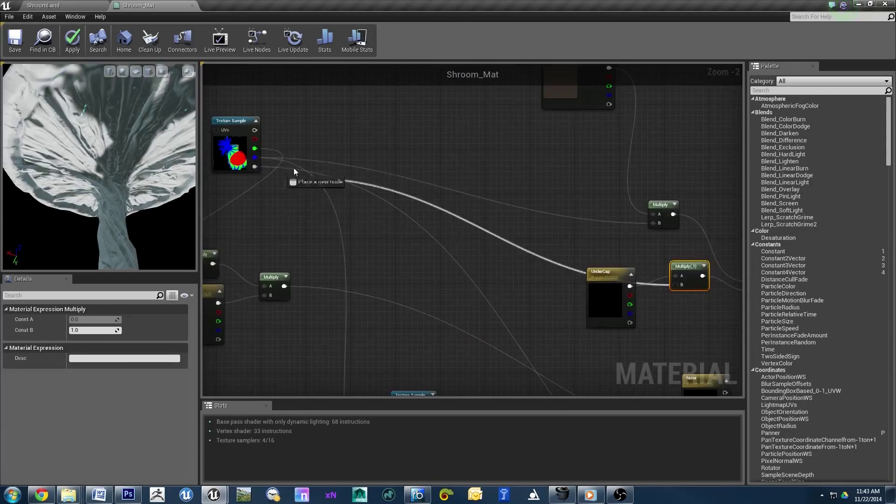
pyautogui.moveTo(295, 173); pyautogui.dragTo(681, 284)
pyautogui.moveTo(653, 364); pyautogui.dragTo(536, 299, button='right')
# Name the new parameter 'CapTop' and wire it into Multiply input A
pyautogui.click(508, 318)
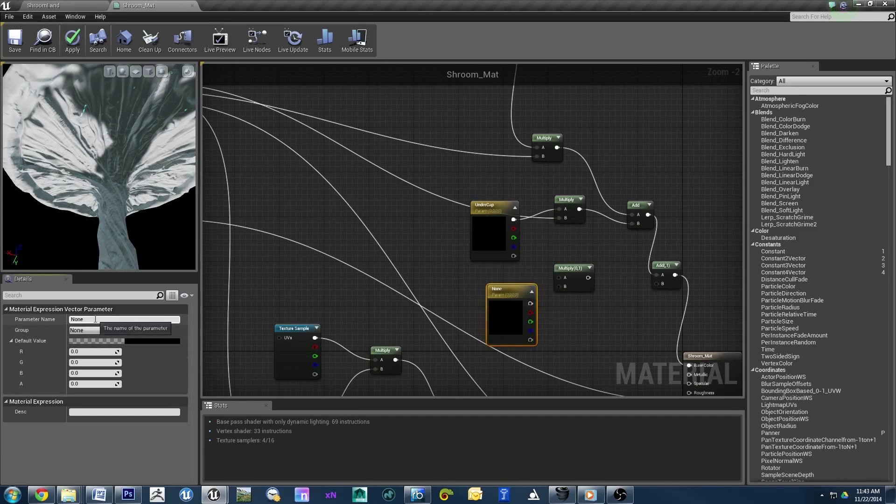
pyautogui.click(421, 307)
pyautogui.moveTo(533, 302); pyautogui.dragTo(572, 330, button='right')
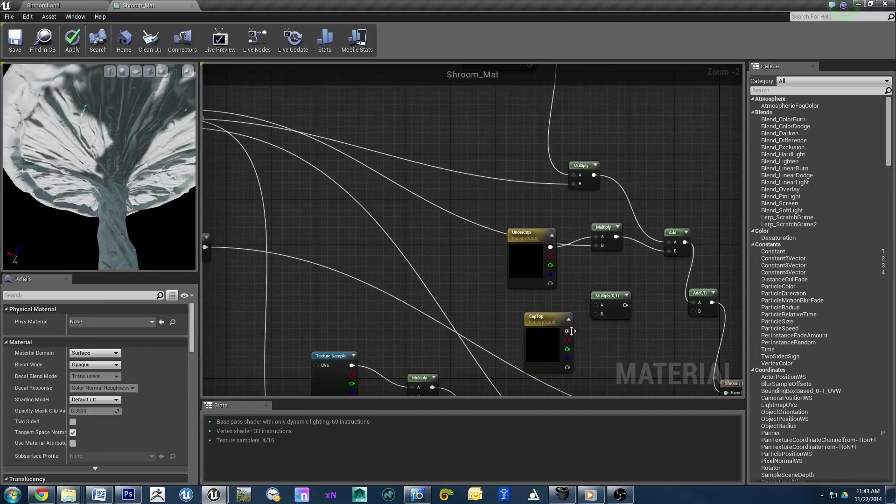
pyautogui.moveTo(596, 309); pyautogui.dragTo(595, 309)
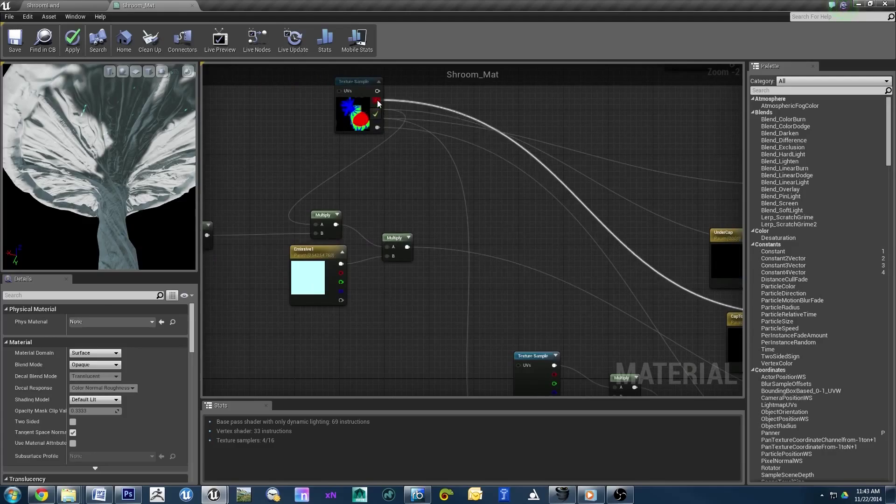
pyautogui.moveTo(617, 306); pyautogui.dragTo(559, 231, button='right')
pyautogui.click(559, 231)
pyautogui.click(555, 252)
pyautogui.moveTo(521, 260); pyautogui.dragTo(520, 295, button='right')
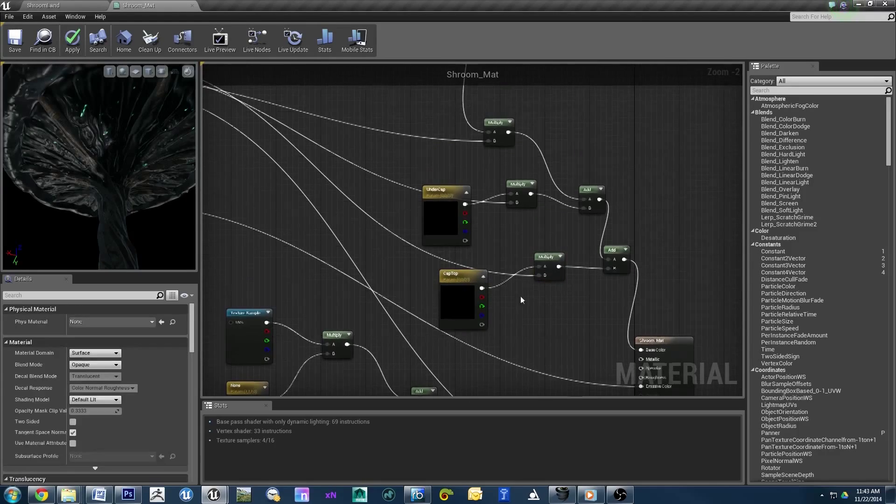
# Open CapTop's Default Value colour editor and pick a hue
pyautogui.click(459, 276)
pyautogui.click(147, 342)
pyautogui.moveTo(223, 353); pyautogui.dragTo(237, 355)
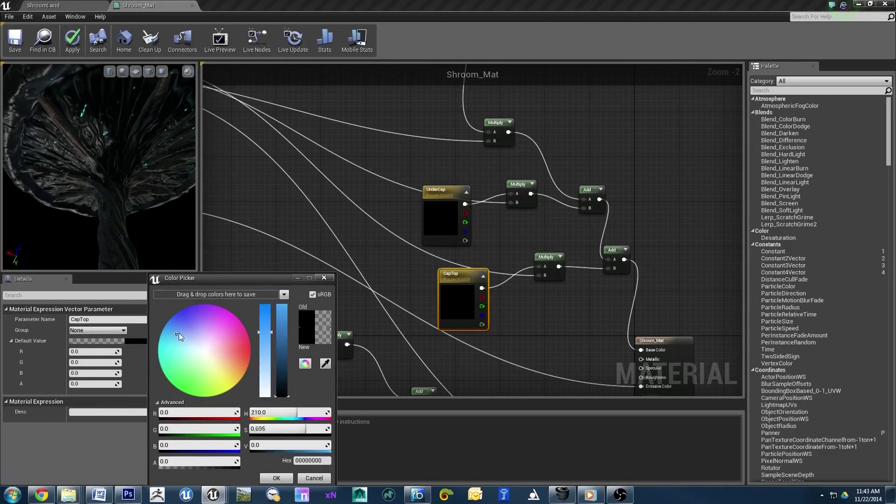
# Brighten CapTop to a light blue and accept it
pyautogui.moveTo(281, 383); pyautogui.dragTo(282, 349)
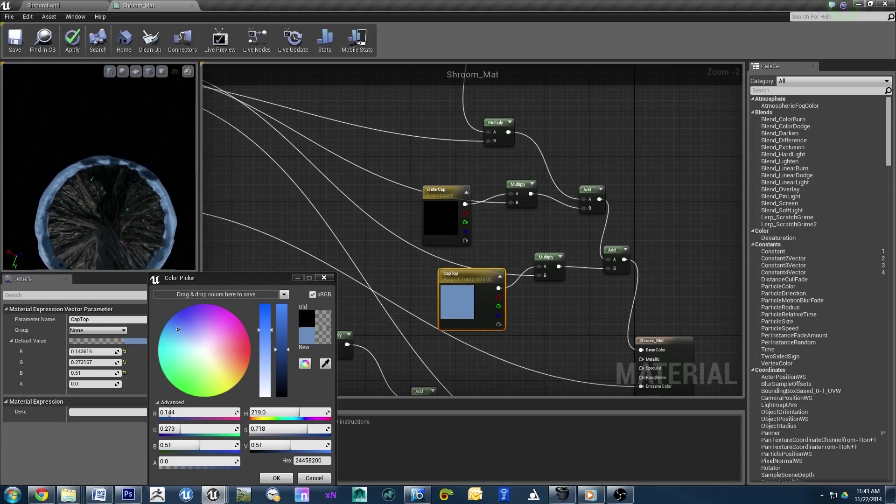
pyautogui.scroll(-5, 68, 97)
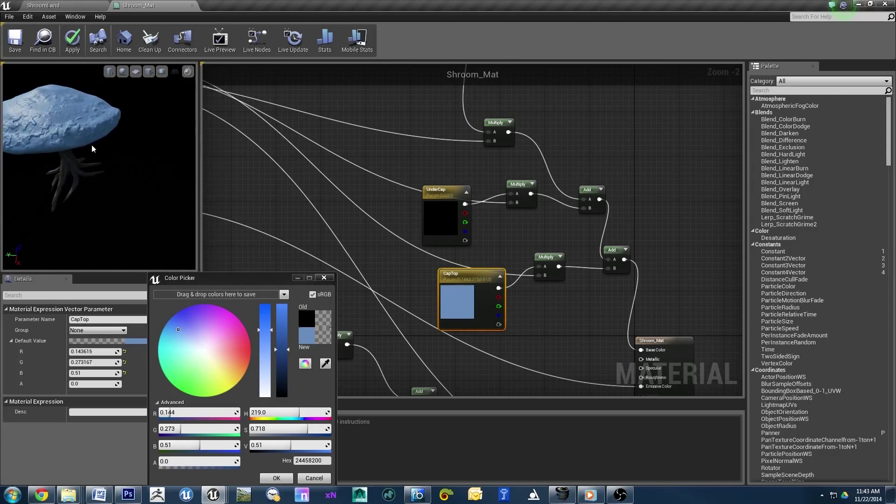
pyautogui.moveTo(603, 299); pyautogui.dragTo(606, 274, button='right')
pyautogui.click(450, 214)
# Set the UnderCap parameter's default colour to khaki
pyautogui.moveTo(450, 214)
pyautogui.mouseDown(button='right')
pyautogui.moveTo(438, 230)
pyautogui.moveTo(418, 226)
pyautogui.mouseUp(button='right')
pyautogui.click(436, 233)
pyautogui.click(418, 225)
pyautogui.click(153, 341)
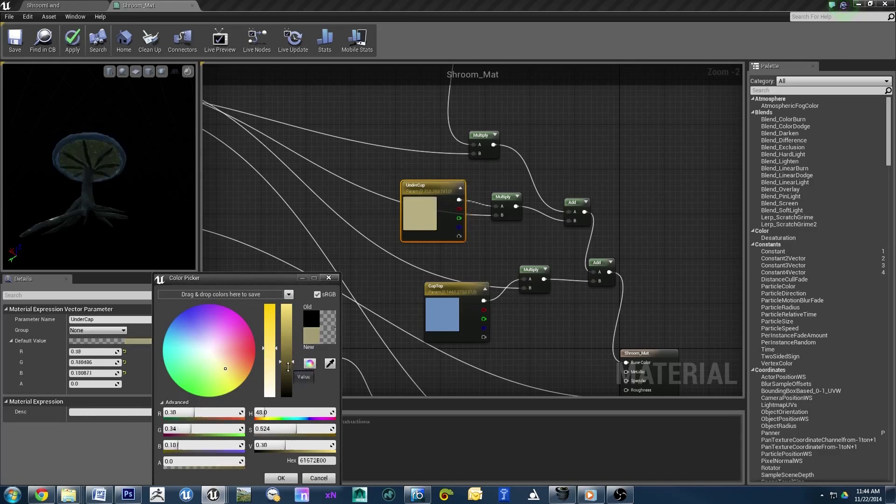
pyautogui.moveTo(420, 280); pyautogui.dragTo(321, 247, button='right')
pyautogui.click(354, 254)
# Darken CapTop to a deep grey-green (R 0.046559, G 0.095, B 0.085869)
pyautogui.click(158, 341)
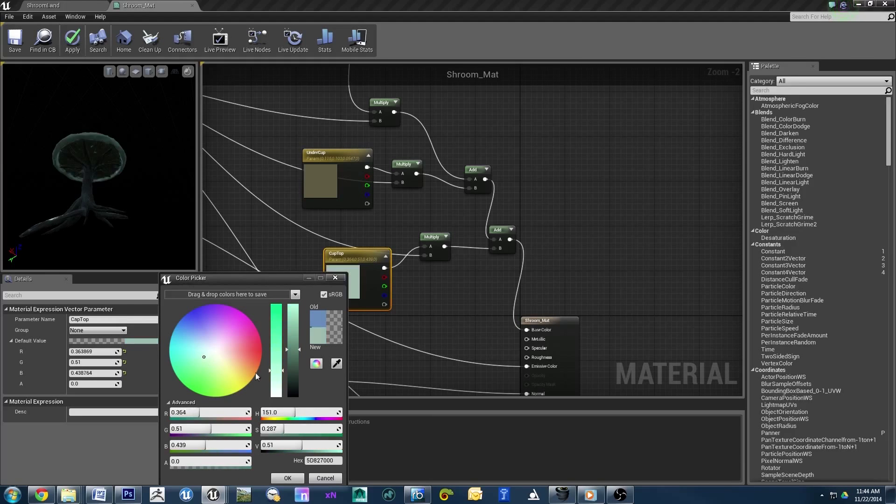
pyautogui.moveTo(293, 378); pyautogui.dragTo(296, 388)
pyautogui.click(287, 478)
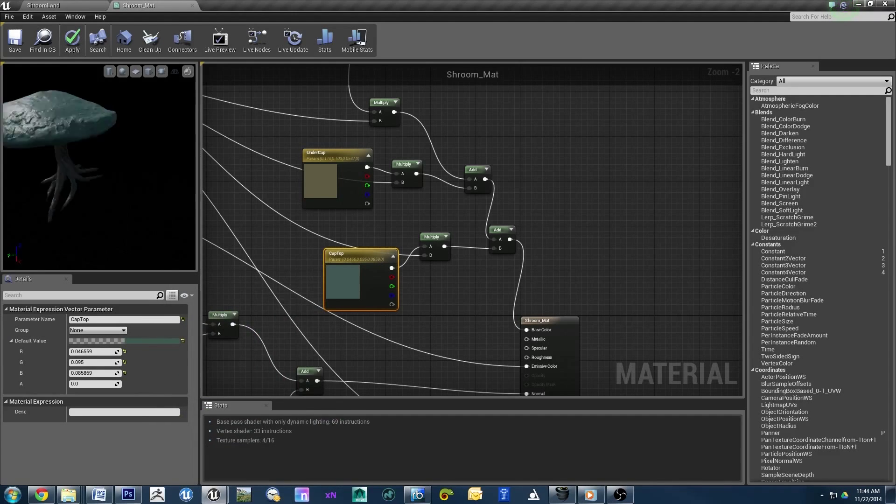
pyautogui.moveTo(99, 167); pyautogui.dragTo(121, 159)
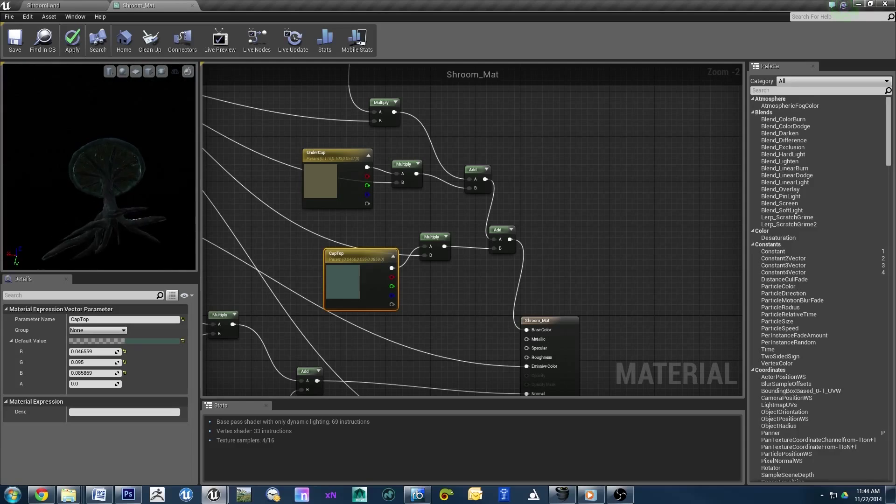
pyautogui.scroll(-2, 471, 228)
# Wire TexCoord into the Texture Sample's UVs and its blue channel into Multiply B
pyautogui.moveTo(513, 355); pyautogui.dragTo(359, 284, button='right')
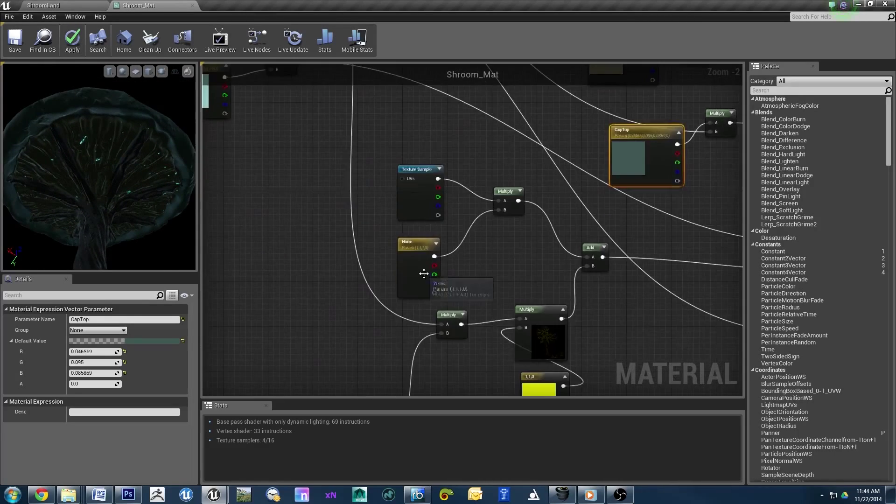
pyautogui.scroll(2, 358, 284)
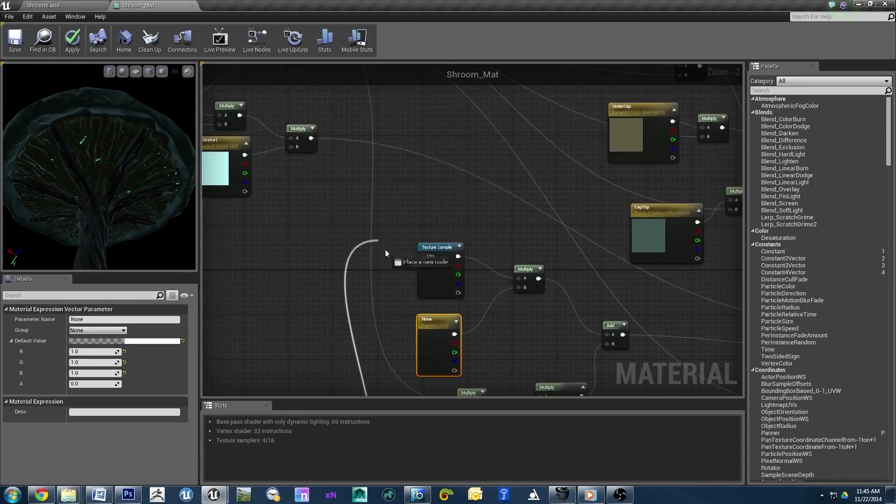
pyautogui.moveTo(383, 159); pyautogui.dragTo(458, 100)
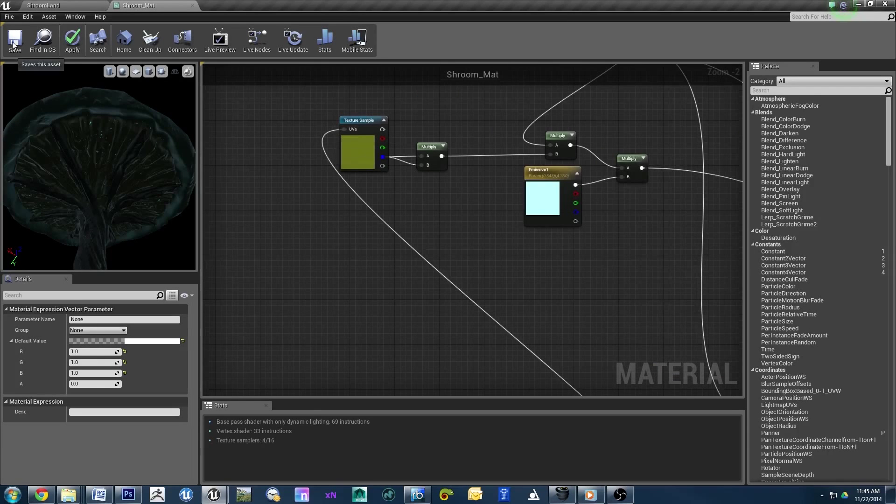
pyautogui.moveTo(381, 157); pyautogui.dragTo(421, 165)
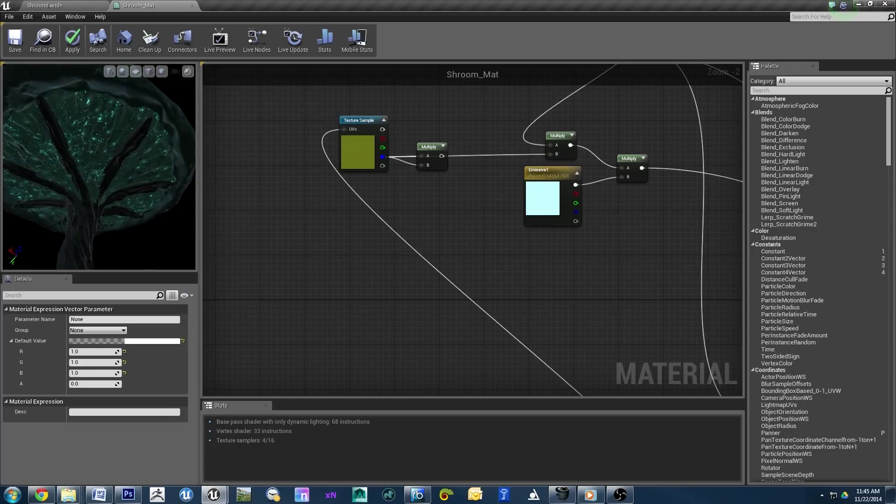
# Add a new Multiply fed by a texture channel and route it into the lower Multiply's A
pyautogui.moveTo(461, 283); pyautogui.dragTo(280, 383, button='right')
pyautogui.click(280, 183)
pyautogui.moveTo(282, 183)
pyautogui.mouseDown()
pyautogui.moveTo(301, 156)
pyautogui.moveTo(306, 167)
pyautogui.mouseUp()
pyautogui.moveTo(337, 179); pyautogui.dragTo(432, 170, button='right')
pyautogui.moveTo(309, 125); pyautogui.dragTo(336, 247)
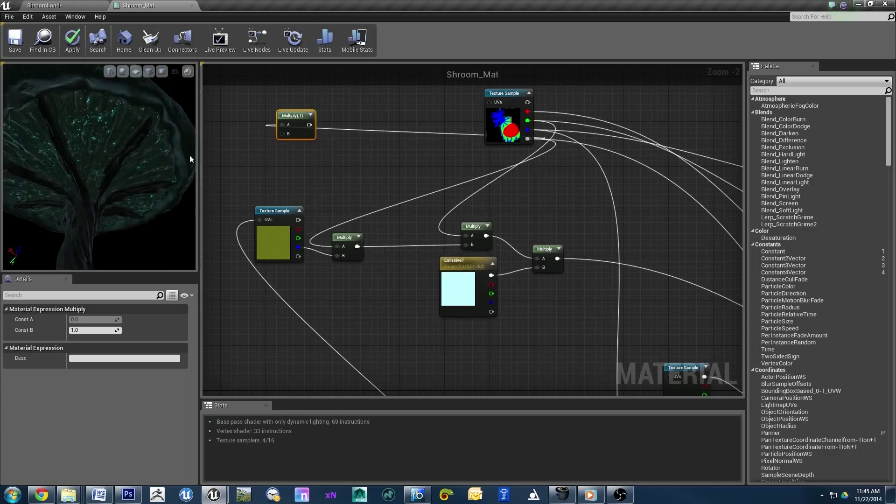
# Add a 1-x node and rewire the texture channel wire into Multiply's B input
pyautogui.moveTo(190, 158); pyautogui.dragTo(173, 161)
pyautogui.moveTo(379, 212); pyautogui.dragTo(402, 256, button='right')
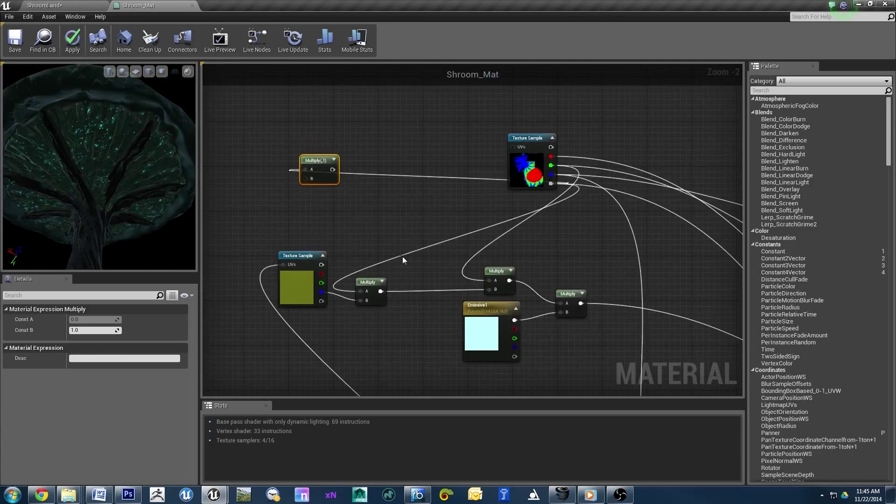
pyautogui.click(402, 217)
pyautogui.keyDown('ctrl'); pyautogui.moveTo(360, 291); pyautogui.dragTo(396, 231); pyautogui.keyUp('ctrl')
pyautogui.moveTo(349, 295); pyautogui.dragTo(360, 301)
pyautogui.moveTo(360, 301); pyautogui.dragTo(294, 152, button='right')
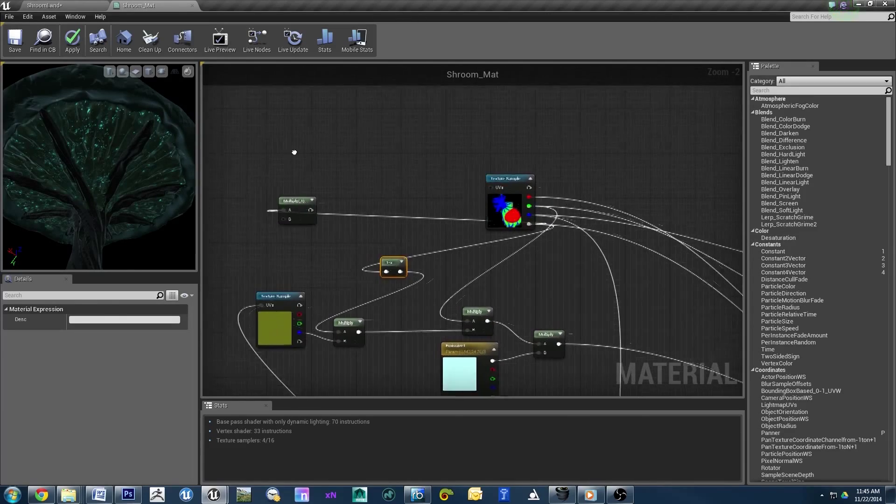
# Reposition the top Texture Sample node and select the CapTop colour parameter
pyautogui.moveTo(509, 179); pyautogui.dragTo(460, 100)
pyautogui.click(420, 121)
pyautogui.moveTo(420, 121); pyautogui.dragTo(488, 101, button='right')
pyautogui.moveTo(93, 168); pyautogui.dragTo(124, 156)
pyautogui.scroll(-3, 98, 154)
pyautogui.moveTo(420, 280)
pyautogui.mouseDown(button='right')
pyautogui.moveTo(485, 273)
pyautogui.moveTo(400, 347)
pyautogui.mouseUp(button='right')
pyautogui.click(485, 273)
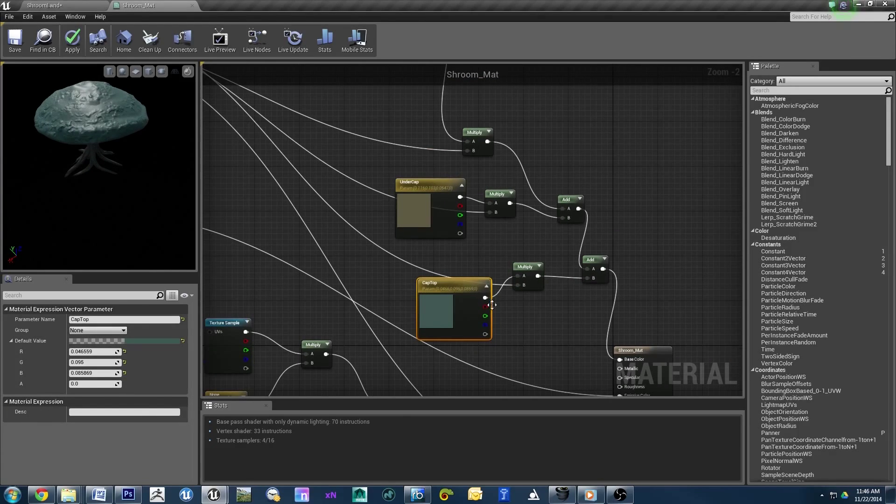
# Set the CapTop colour to orange (R 0.47, G 0.169382)
pyautogui.moveTo(492, 304); pyautogui.dragTo(445, 326, button='right')
pyautogui.click(142, 341)
pyautogui.moveTo(245, 371)
pyautogui.mouseDown()
pyautogui.moveTo(236, 370)
pyautogui.moveTo(277, 368)
pyautogui.moveTo(251, 373)
pyautogui.mouseUp()
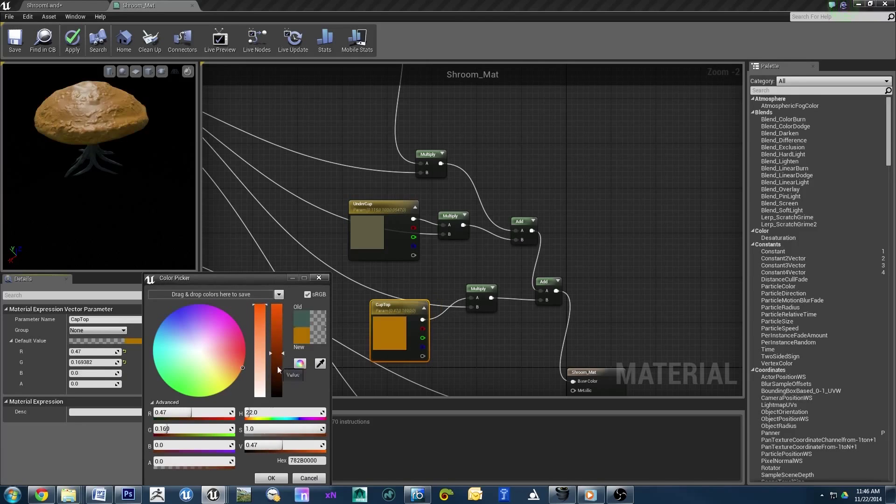
pyautogui.click(271, 478)
# Darken the Bark colour to a deep brown (R 0.045) in two passes
pyautogui.moveTo(482, 139); pyautogui.dragTo(684, 322, button='right')
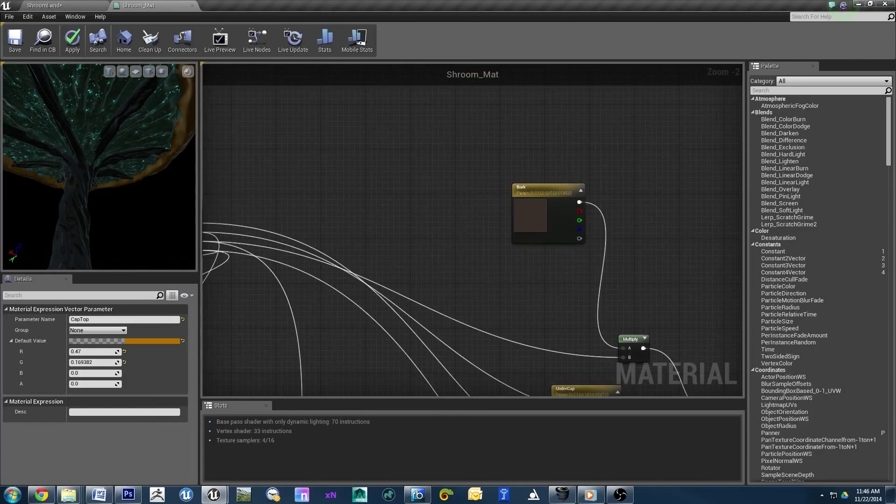
pyautogui.doubleClick(530, 217)
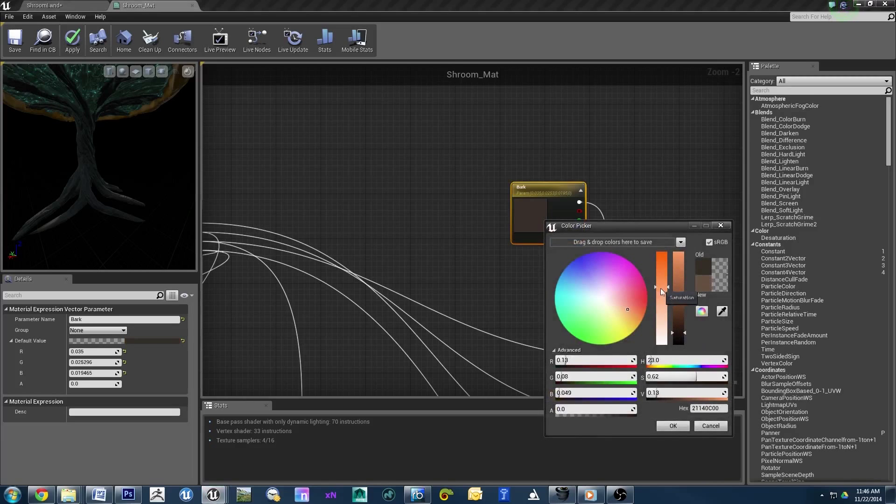
pyautogui.click(673, 426)
pyautogui.moveTo(195, 204)
pyautogui.mouseDown()
pyautogui.moveTo(130, 186)
pyautogui.moveTo(140, 178)
pyautogui.moveTo(112, 166)
pyautogui.mouseUp()
pyautogui.doubleClick(529, 217)
pyautogui.click(642, 428)
# Place a new Add node near the Texture Sample
pyautogui.scroll(-3, 479, 214)
pyautogui.scroll(5, 374, 144)
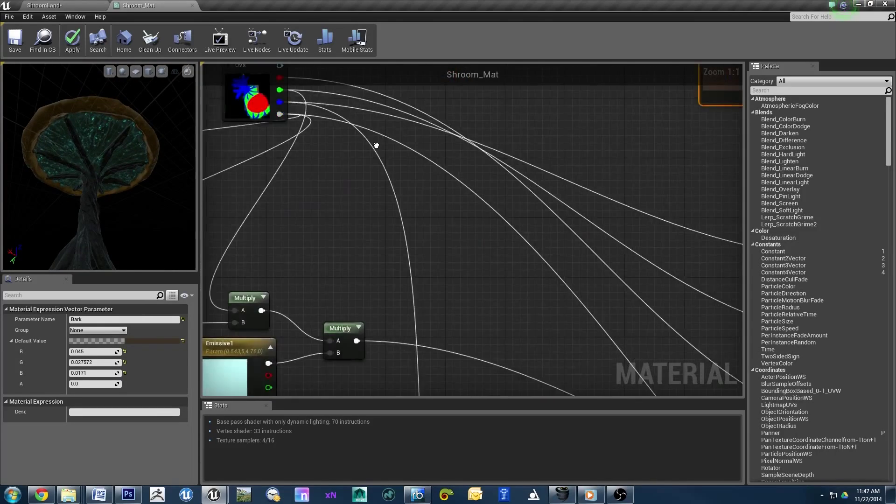
pyautogui.click(350, 241)
pyautogui.click(351, 241)
pyautogui.moveTo(309, 141); pyautogui.dragTo(379, 155, button='right')
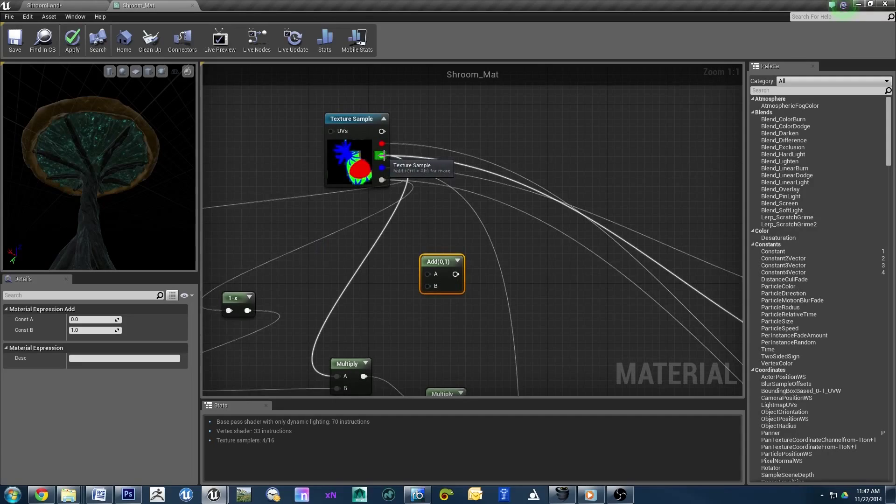
pyautogui.scroll(-2, 502, 242)
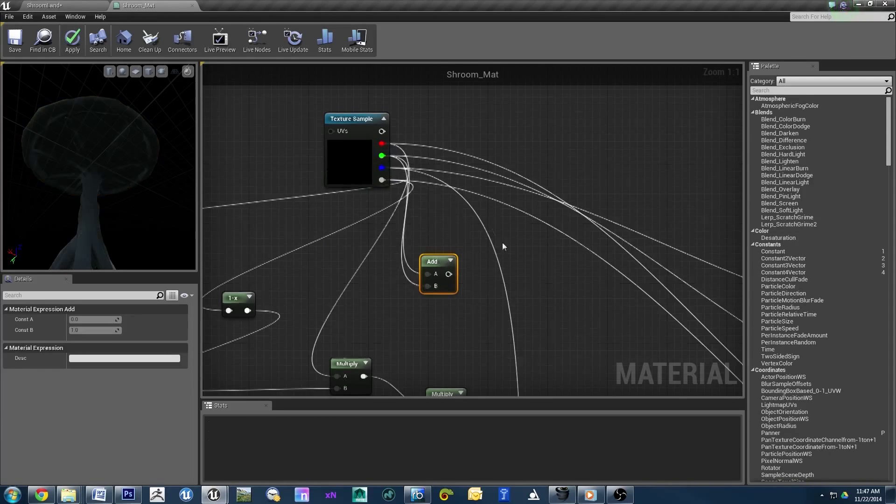
pyautogui.moveTo(461, 237); pyautogui.dragTo(645, 383, button='right')
# Add a Multiply beside it and wire the Add result into its A input
pyautogui.click(452, 200)
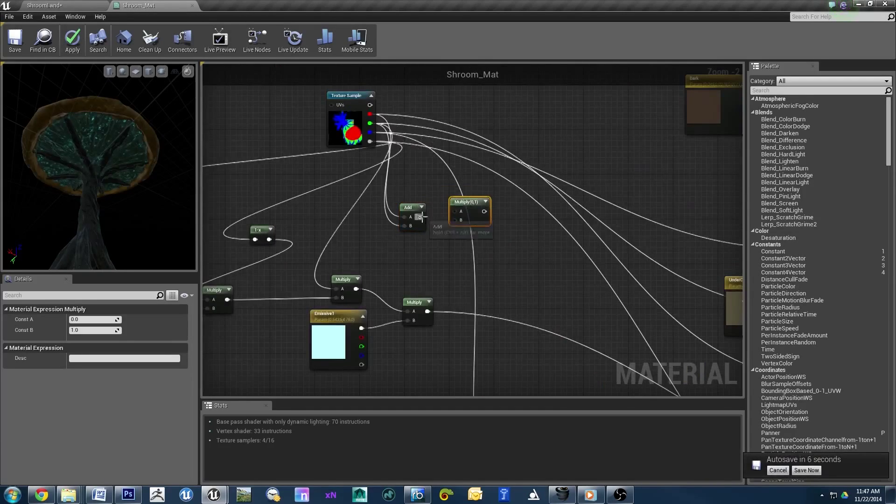
pyautogui.moveTo(420, 178)
pyautogui.mouseDown()
pyautogui.moveTo(421, 217)
pyautogui.moveTo(279, 242)
pyautogui.mouseUp()
pyautogui.click(271, 243)
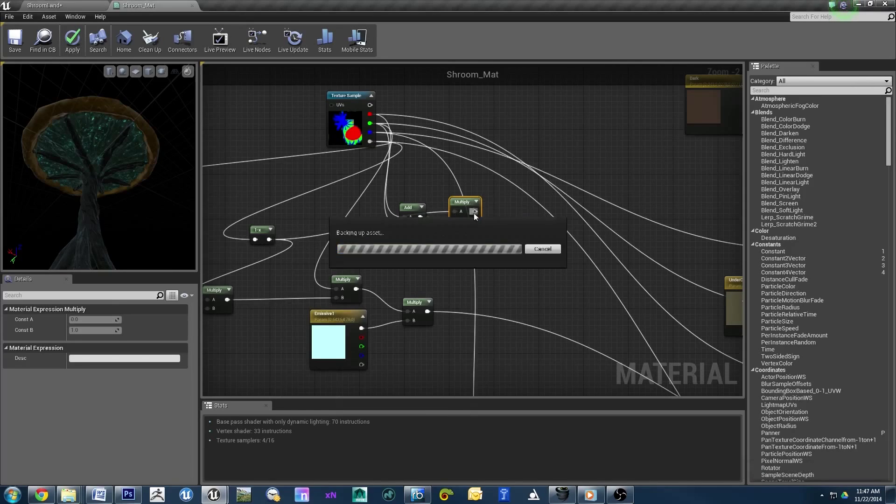
pyautogui.scroll(-2, 467, 210)
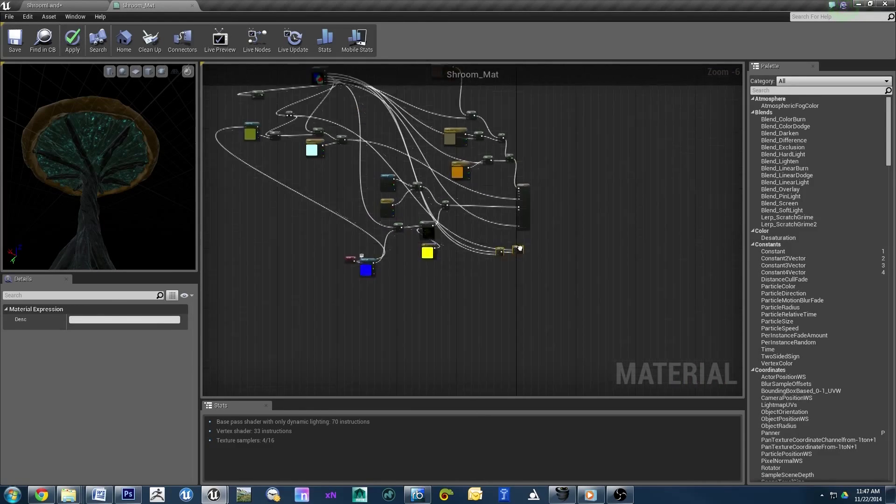
pyautogui.scroll(5, 452, 204)
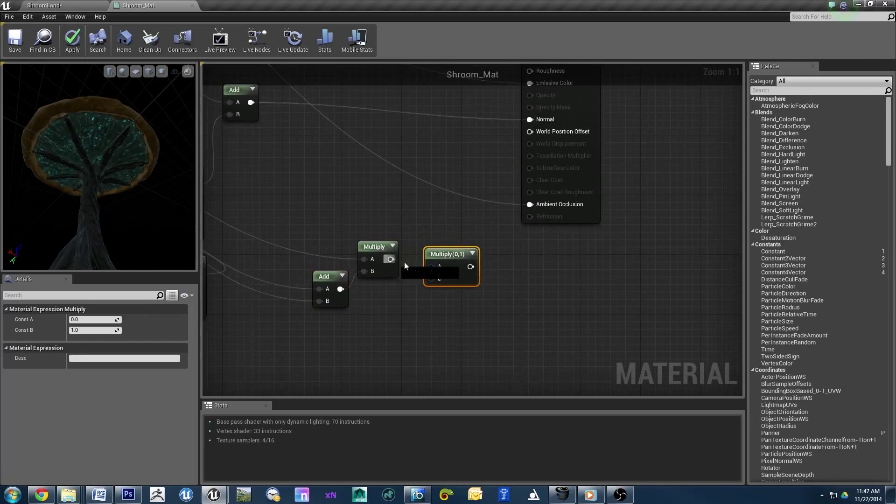
# Add an SS vector parameter wired into Multiply B, with red and green values 1
pyautogui.click(372, 319)
pyautogui.rightClick(395, 320)
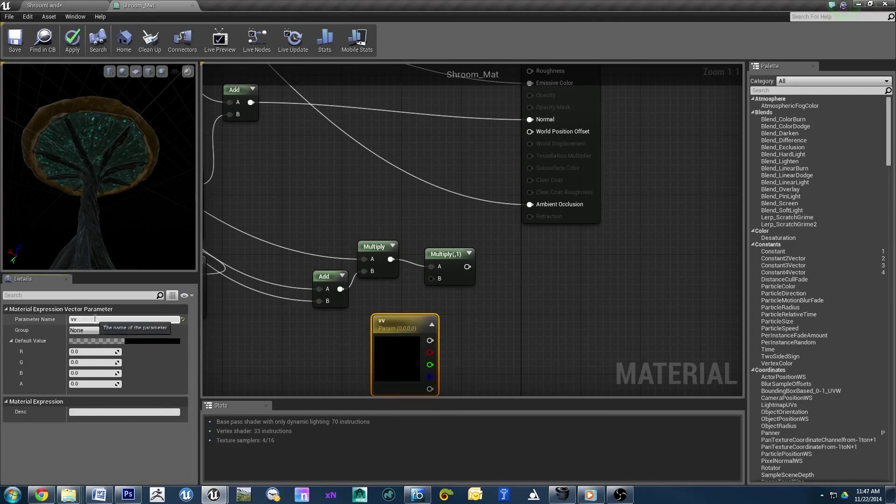
pyautogui.moveTo(430, 340); pyautogui.dragTo(431, 279)
pyautogui.click(401, 321)
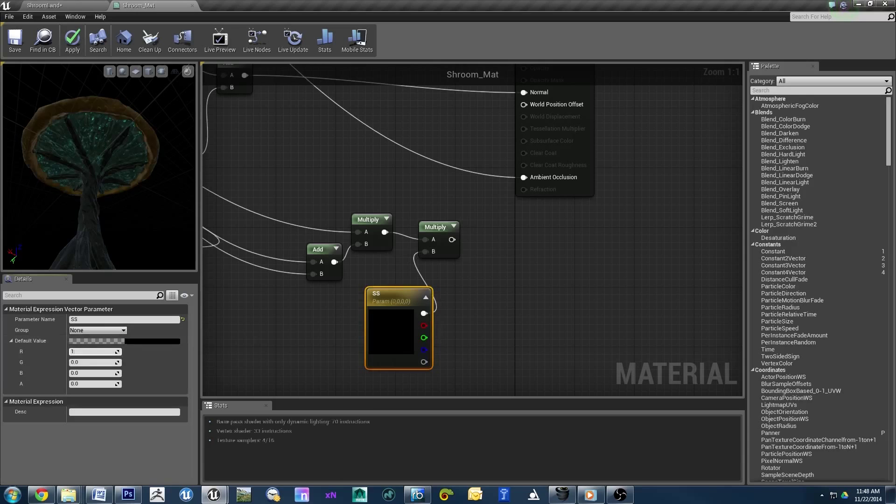
pyautogui.press('Tab')
pyautogui.write('1')
pyautogui.press('Tab')
pyautogui.write('1')
pyautogui.press('Return')
# Wire the Multiply into Subsurface Color and switch the Shading Model to Subsurface
pyautogui.moveTo(517, 130); pyautogui.dragTo(519, 138)
pyautogui.click(558, 172)
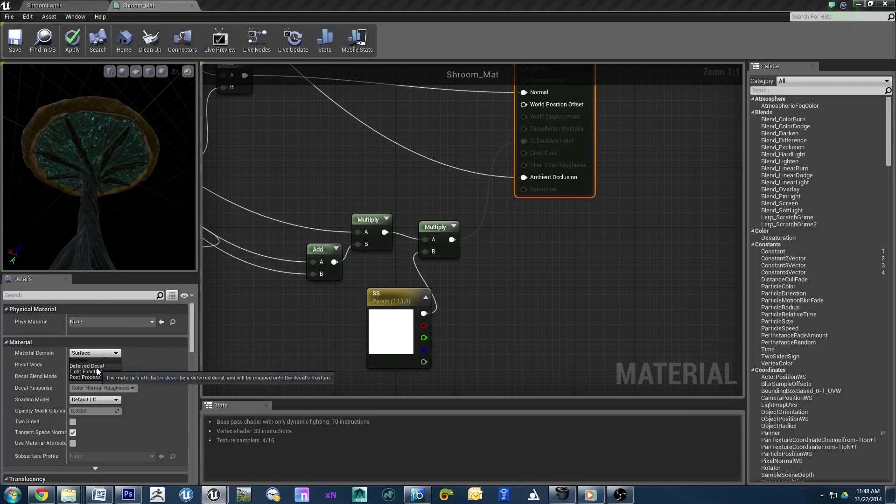
pyautogui.click(96, 400)
pyautogui.click(96, 420)
pyautogui.moveTo(100, 167); pyautogui.dragTo(112, 163)
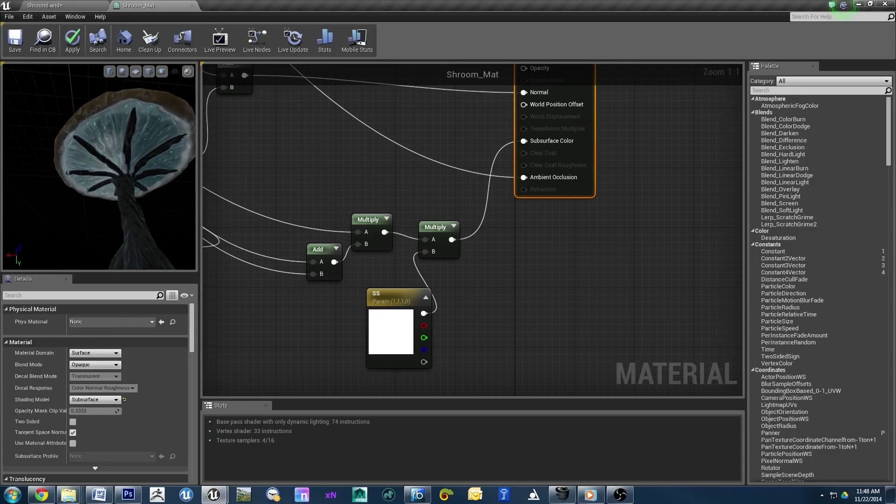
# Make the SS parameter colour light blue
pyautogui.doubleClick(406, 322)
pyautogui.click(210, 333)
pyautogui.click(164, 337)
pyautogui.click(262, 478)
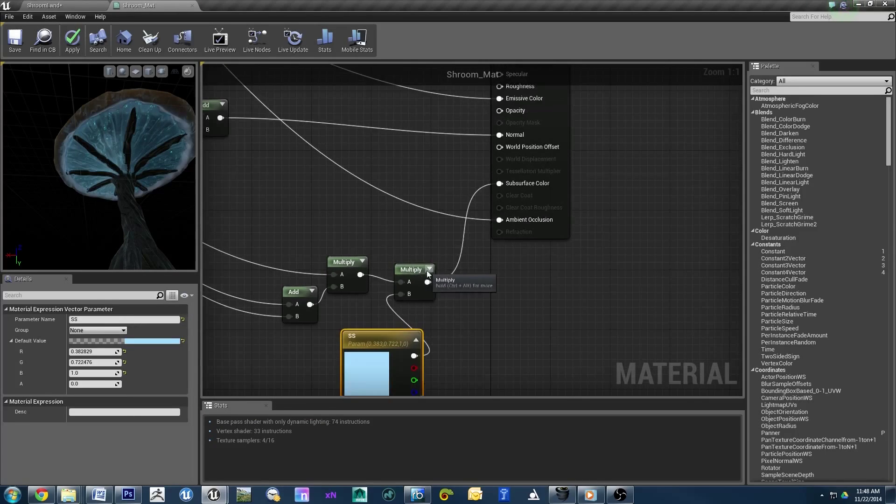
# Tidy the nodes and connect the Add output to the right Multiply's A input
pyautogui.click(451, 232)
pyautogui.moveTo(512, 324); pyautogui.dragTo(441, 307, button='right')
pyautogui.scroll(-1, 481, 274)
pyautogui.scroll(1, 482, 274)
pyautogui.moveTo(323, 262); pyautogui.dragTo(274, 206)
pyautogui.moveTo(275, 206); pyautogui.dragTo(321, 259, button='right')
pyautogui.moveTo(412, 256); pyautogui.dragTo(413, 249)
pyautogui.moveTo(352, 279); pyautogui.dragTo(368, 240, button='right')
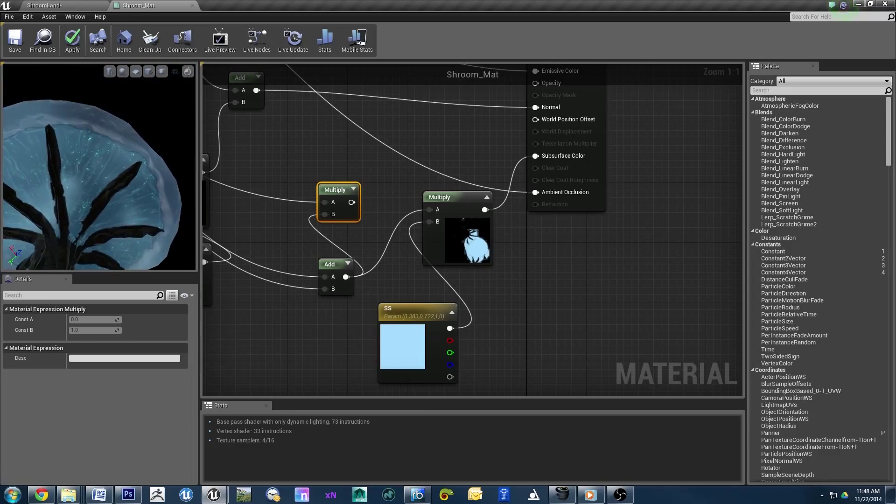
pyautogui.scroll(-2, 329, 161)
pyautogui.moveTo(466, 233)
pyautogui.mouseDown(button='right')
pyautogui.moveTo(517, 293)
pyautogui.moveTo(422, 292)
pyautogui.mouseUp(button='right')
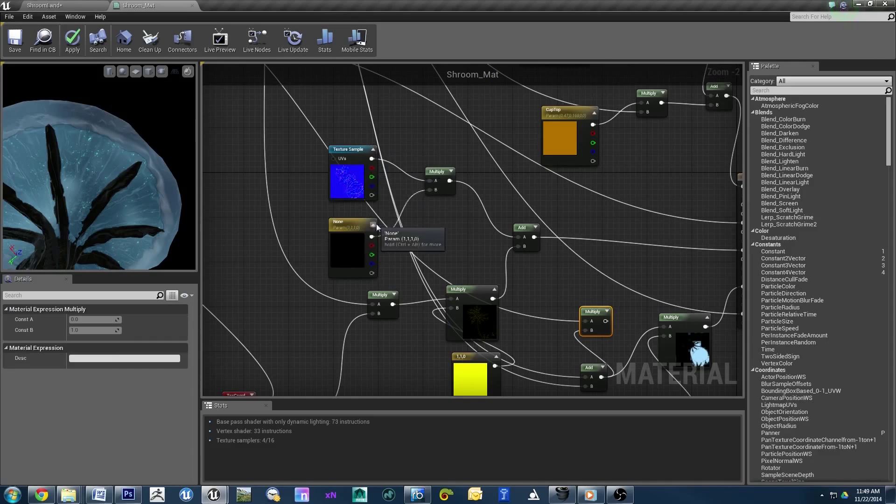
# Create an extra Add node and wire it into the subsurface chain
pyautogui.click(439, 236)
pyautogui.moveTo(441, 239); pyautogui.dragTo(374, 178)
pyautogui.moveTo(509, 342); pyautogui.dragTo(297, 226, button='right')
pyautogui.moveTo(266, 166)
pyautogui.mouseDown()
pyautogui.moveTo(356, 296)
pyautogui.moveTo(377, 204)
pyautogui.mouseUp()
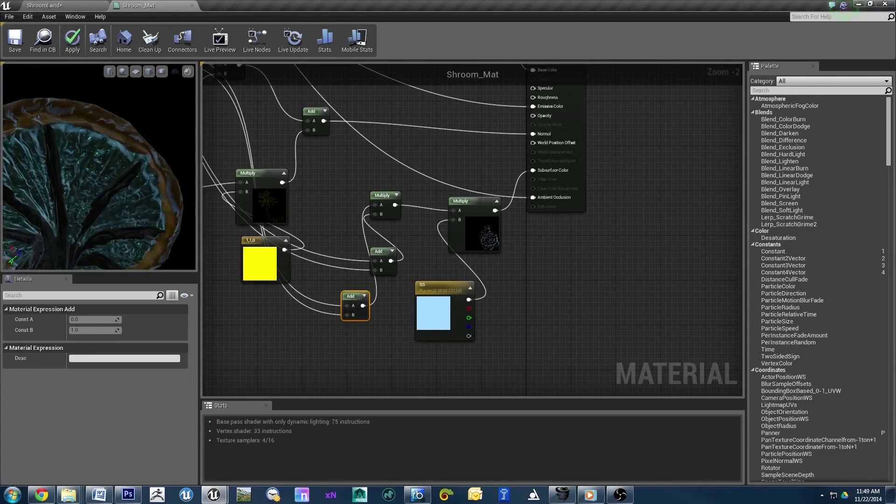
# Darken SS to about 0.2 brightness and connect the wire into Multiply's B input
pyautogui.doubleClick(433, 313)
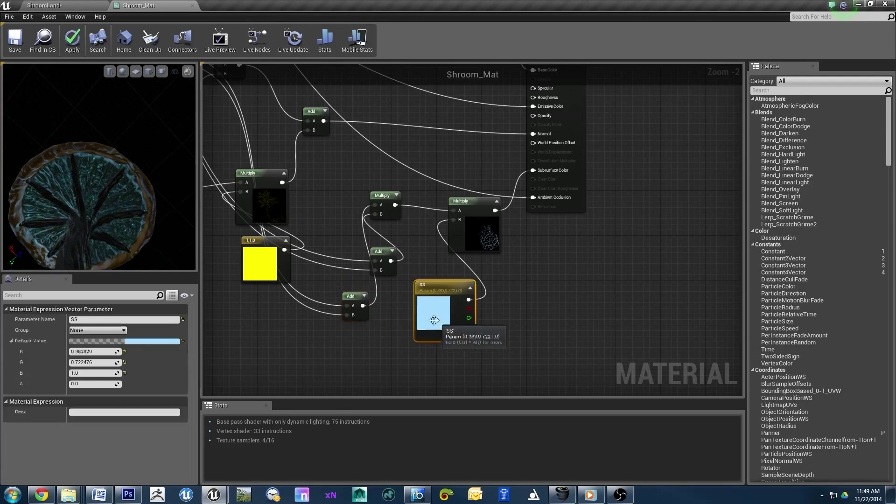
pyautogui.moveTo(285, 307); pyautogui.dragTo(288, 379)
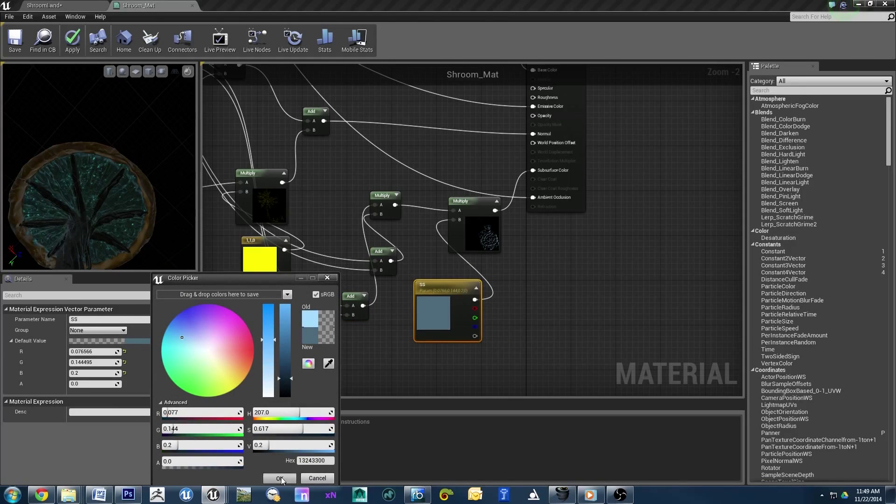
pyautogui.click(279, 478)
pyautogui.moveTo(409, 242); pyautogui.dragTo(434, 301, button='right')
pyautogui.moveTo(392, 364); pyautogui.dragTo(473, 275)
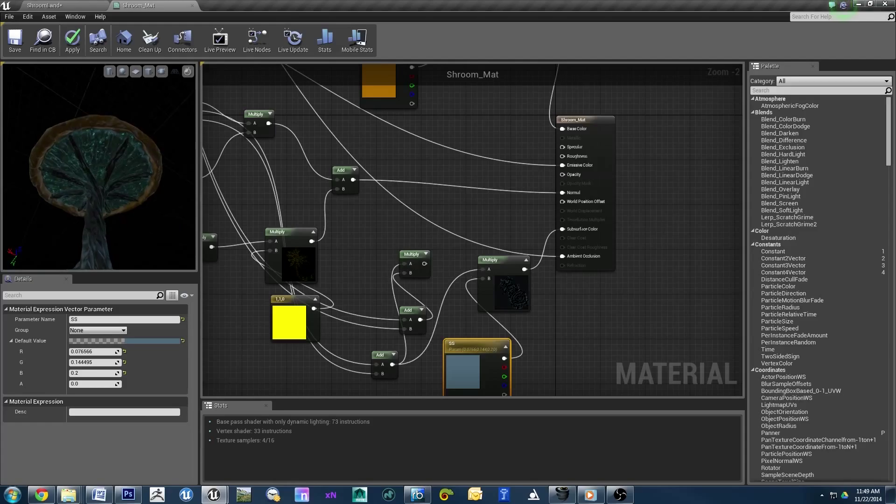
pyautogui.moveTo(423, 282); pyautogui.dragTo(407, 315, button='right')
# Lower SS saturation to a dim grey-blue (R 0.148, G 0.176617, B 0.2)
pyautogui.moveTo(98, 168); pyautogui.dragTo(121, 159)
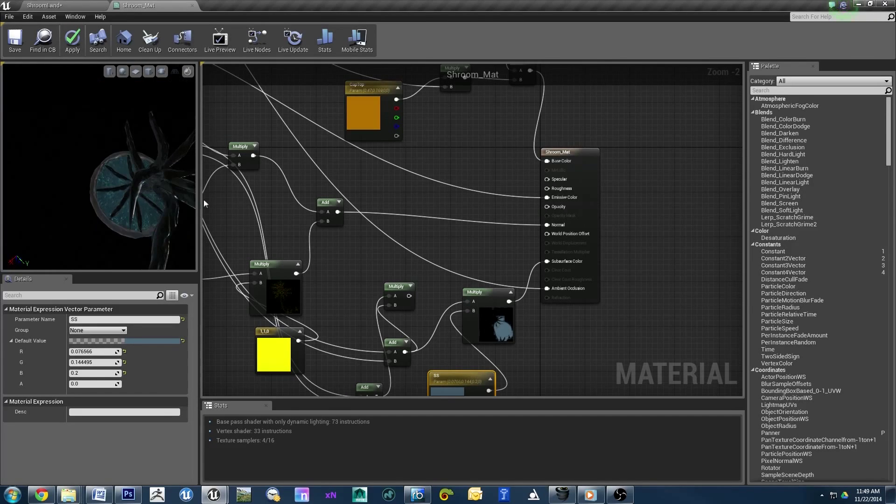
pyautogui.moveTo(203, 204); pyautogui.dragTo(196, 129, button='right')
pyautogui.click(141, 341)
pyautogui.moveTo(259, 339); pyautogui.dragTo(269, 381)
pyautogui.click(270, 478)
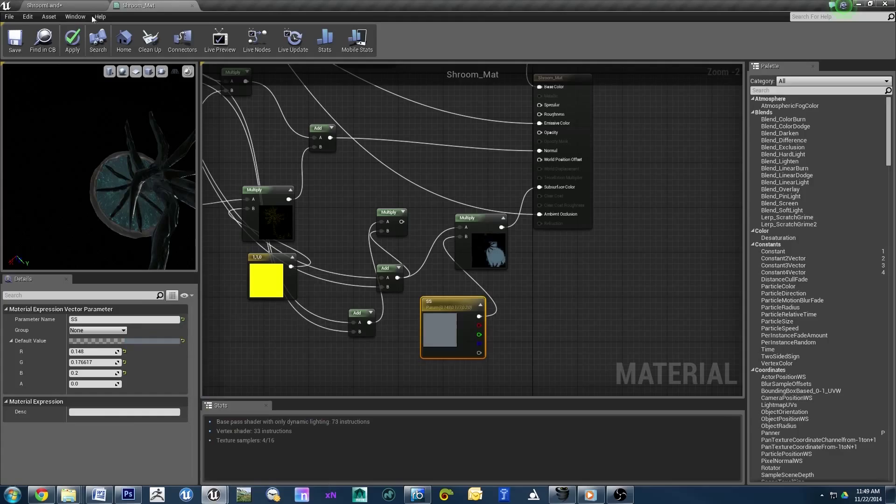
pyautogui.click(98, 6)
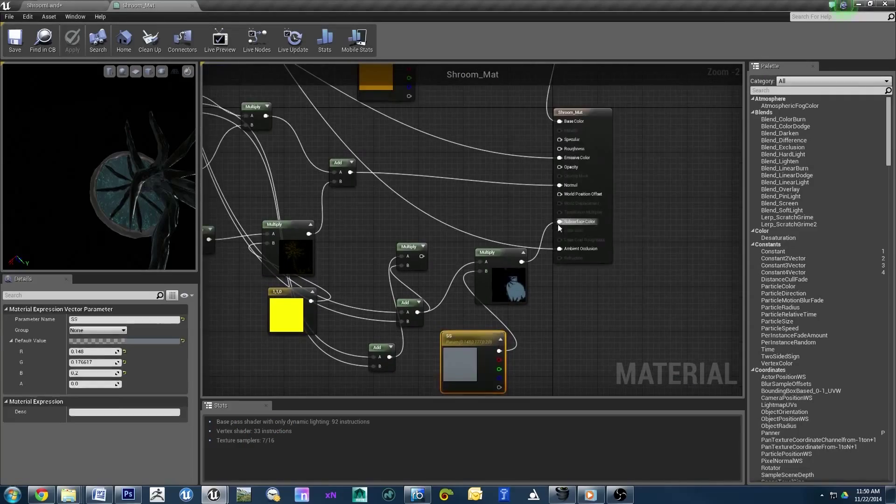
# Set Shroom_Mat's result node Shading Model back to Default Lit
pyautogui.click(558, 224)
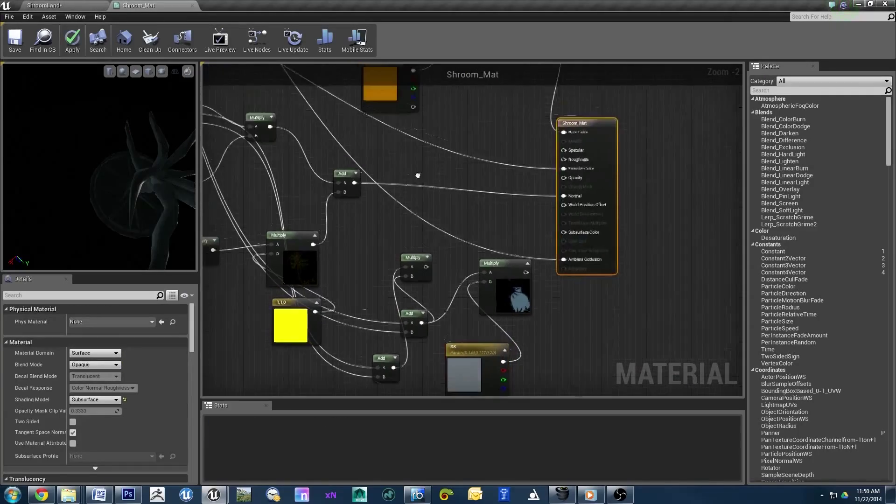
pyautogui.click(93, 413)
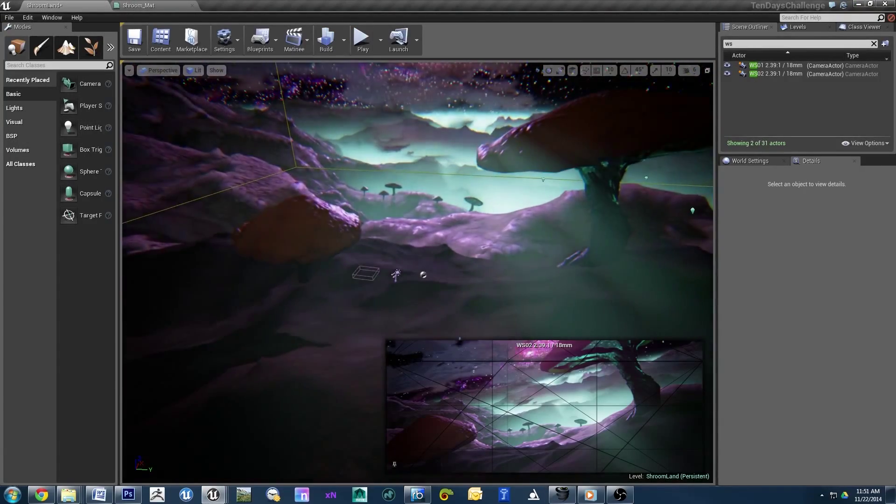
# Change DirectionalLightStationary's Light Color to pale bluish lavender (179, 176, 255)
pyautogui.click(497, 195)
pyautogui.click(794, 283)
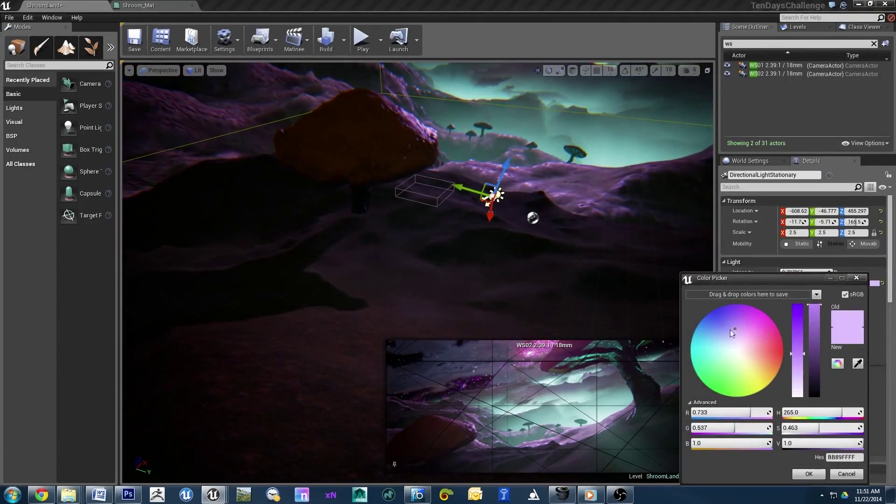
pyautogui.click(729, 334)
pyautogui.click(809, 473)
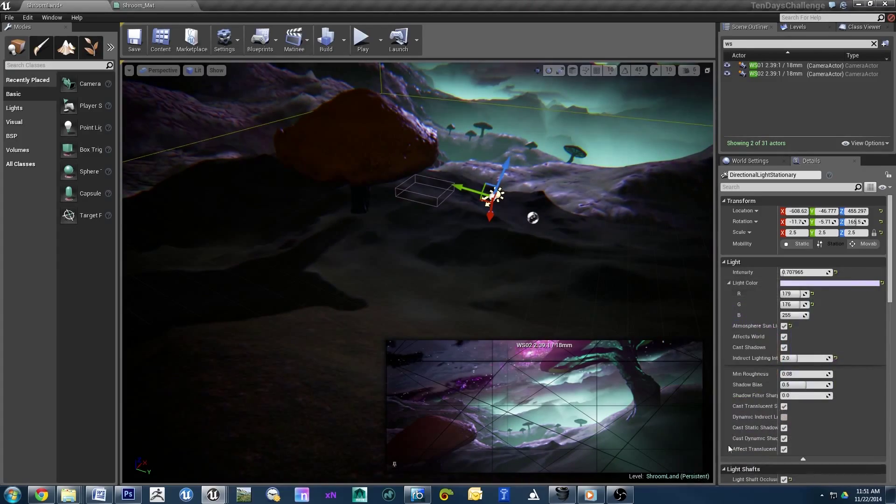
pyautogui.moveTo(548, 300); pyautogui.dragTo(548, 299, button='right')
# Select Shroom_2 and tilt it about 23 degrees
pyautogui.click(241, 280)
pyautogui.press('f')
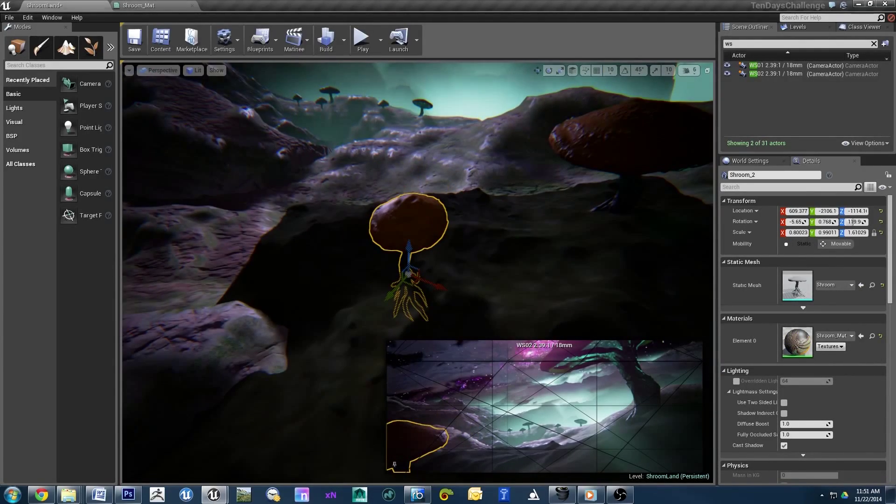
pyautogui.moveTo(548, 299); pyautogui.dragTo(547, 300, button='right')
pyautogui.press('e')
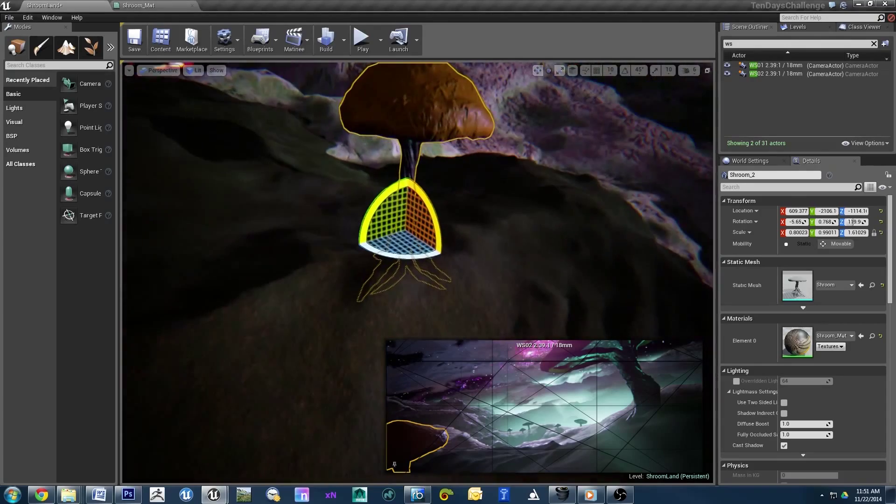
pyautogui.moveTo(439, 219)
pyautogui.mouseDown()
pyautogui.moveTo(343, 213)
pyautogui.moveTo(398, 204)
pyautogui.moveTo(389, 216)
pyautogui.mouseUp()
pyautogui.press('w')
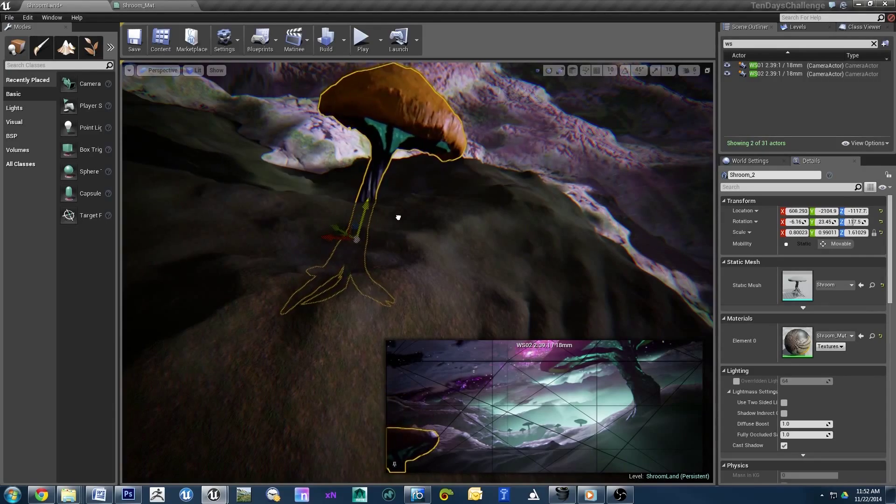
# Duplicate it as Shroom_8, rotate, scale up, and lift it to (2882.15, -4944.1, 102.301)
pyautogui.moveTo(445, 197); pyautogui.dragTo(383, 244)
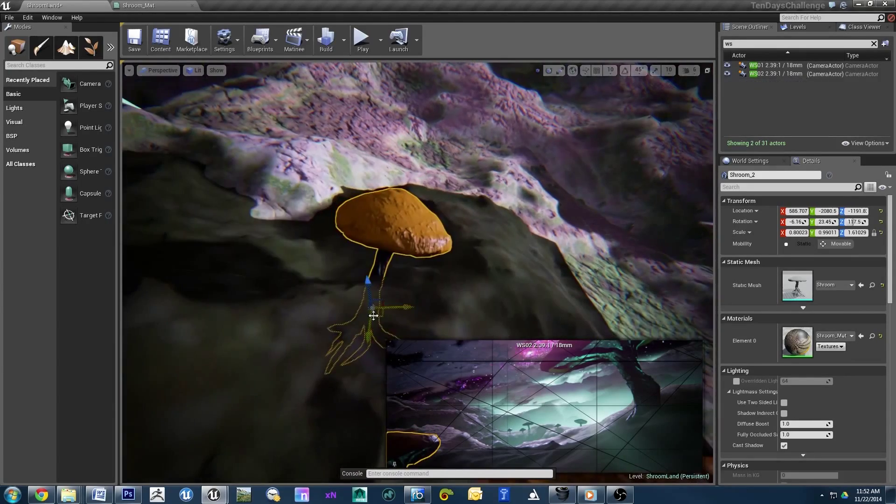
pyautogui.keyDown('alt'); pyautogui.moveTo(369, 296); pyautogui.dragTo(510, 220); pyautogui.keyUp('alt')
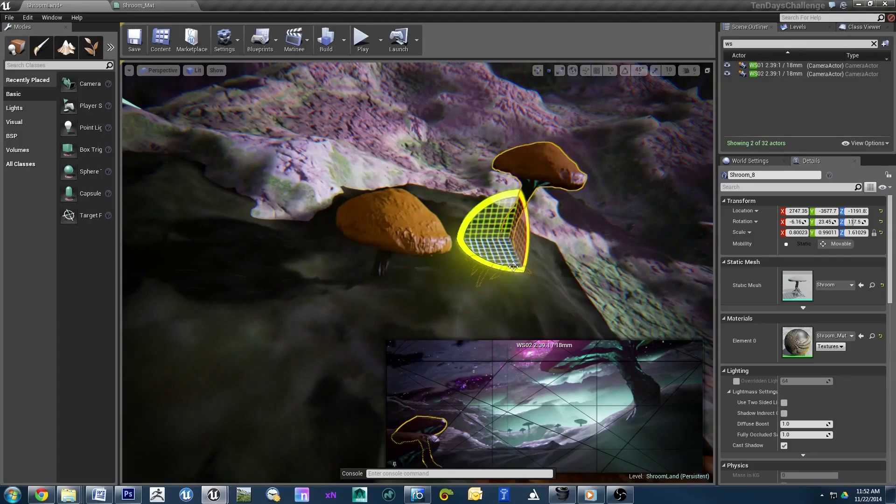
pyautogui.moveTo(513, 267)
pyautogui.mouseDown()
pyautogui.moveTo(502, 209)
pyautogui.moveTo(522, 233)
pyautogui.moveTo(485, 218)
pyautogui.mouseUp()
pyautogui.press('w')
pyautogui.moveTo(467, 175)
pyautogui.mouseDown()
pyautogui.moveTo(462, 220)
pyautogui.moveTo(516, 210)
pyautogui.moveTo(559, 132)
pyautogui.mouseUp()
pyautogui.press('w')
pyautogui.press('e')
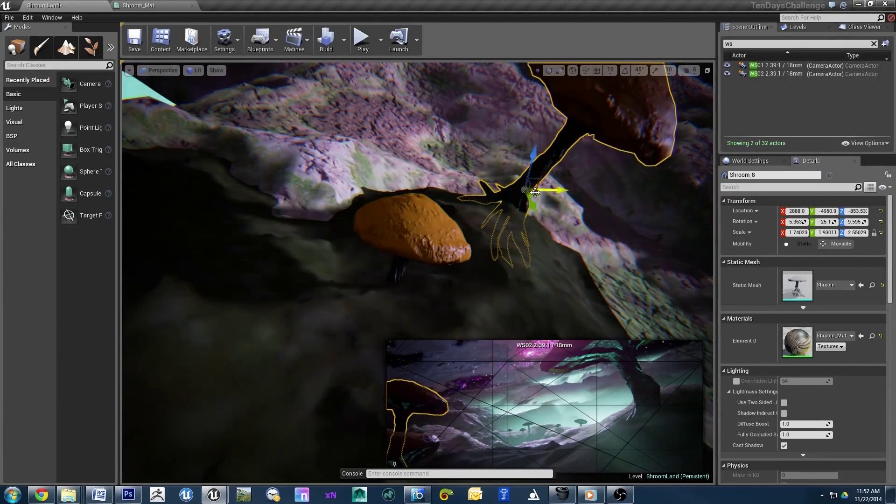
pyautogui.moveTo(534, 192); pyautogui.dragTo(518, 139)
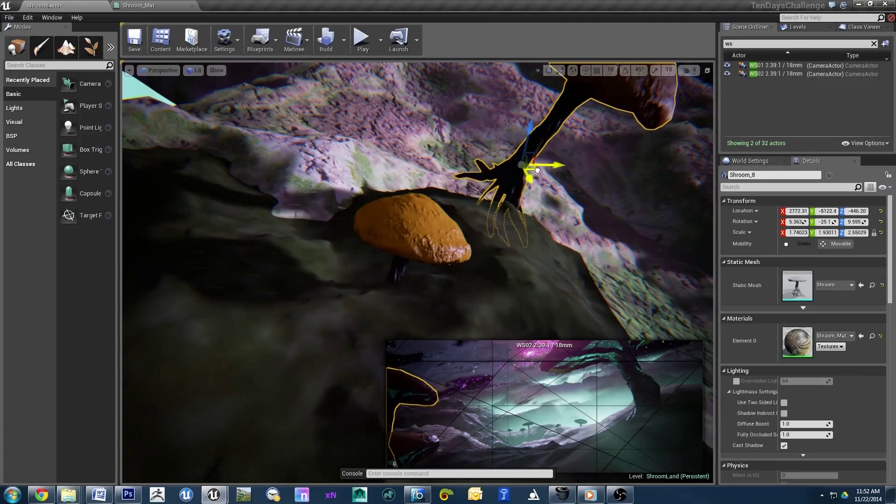
pyautogui.moveTo(525, 120); pyautogui.dragTo(557, 147)
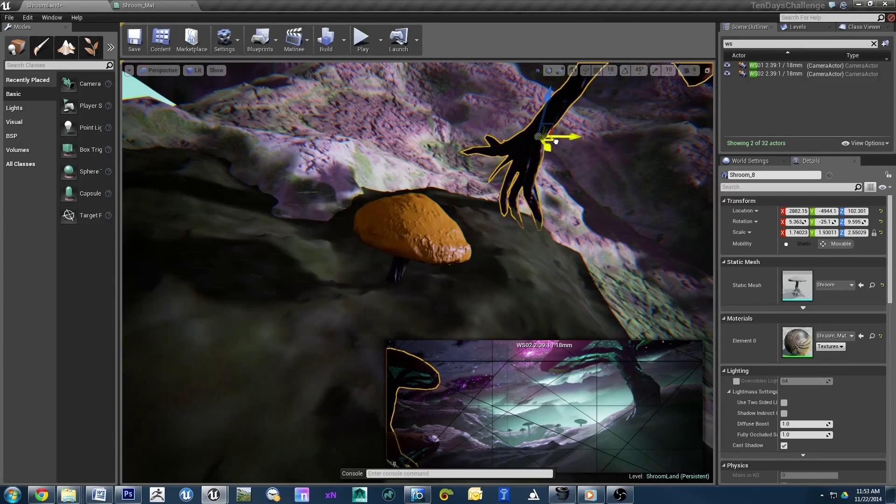
pyautogui.press('Escape')
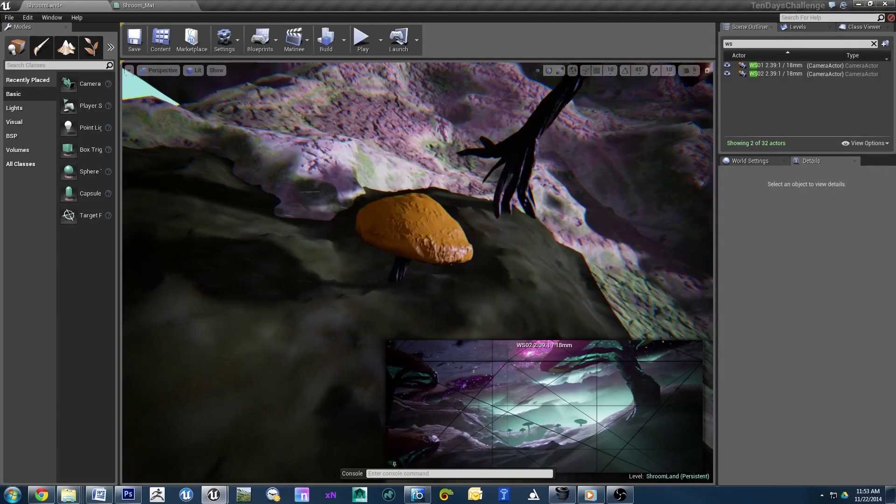
pyautogui.moveTo(576, 191); pyautogui.dragTo(575, 192, button='right')
pyautogui.moveTo(373, 203); pyautogui.dragTo(431, 158, button='right')
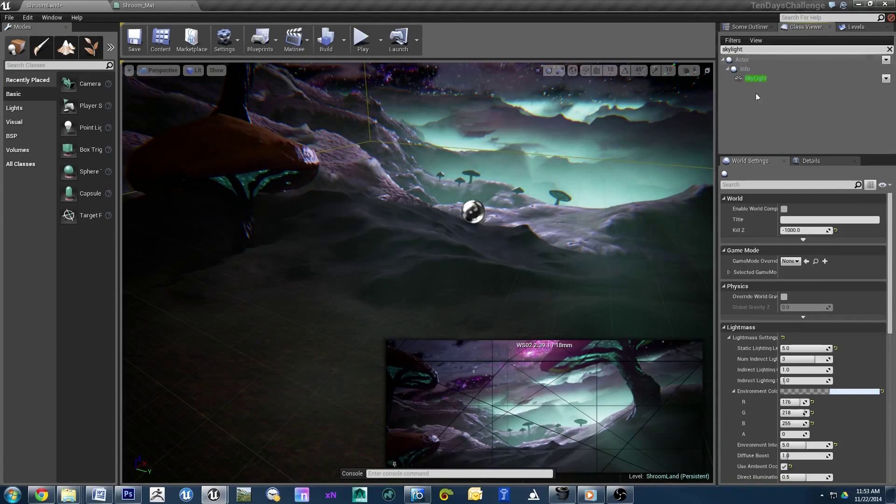
# Select the SkyLight and adjust its Light Intensity from 20 toward about 5
pyautogui.moveTo(755, 78); pyautogui.dragTo(374, 262)
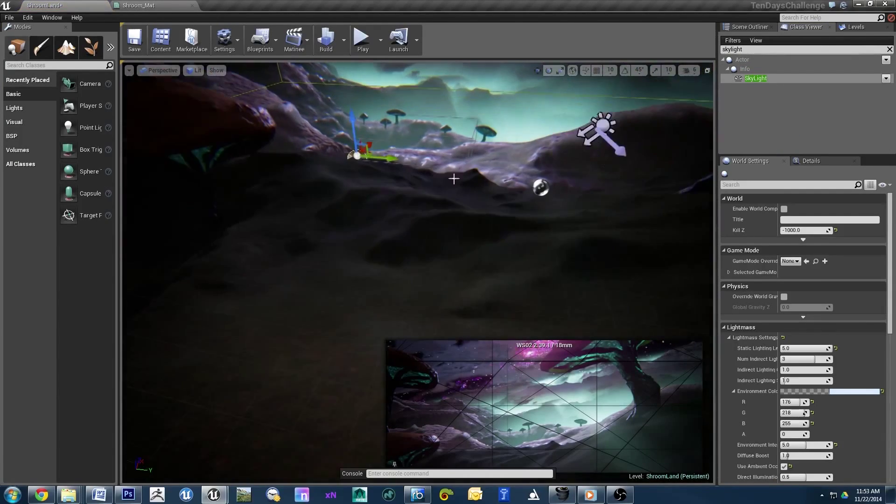
pyautogui.click(812, 161)
pyautogui.scroll(-3, 813, 363)
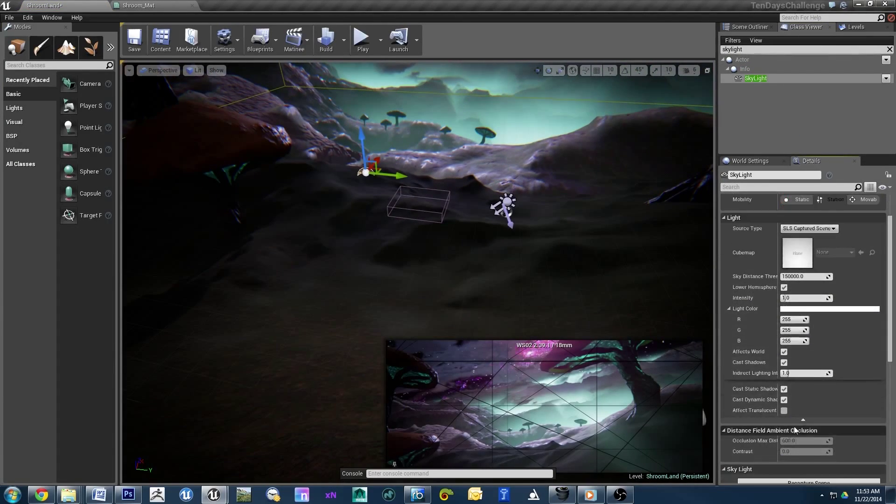
pyautogui.moveTo(797, 327); pyautogui.dragTo(819, 327)
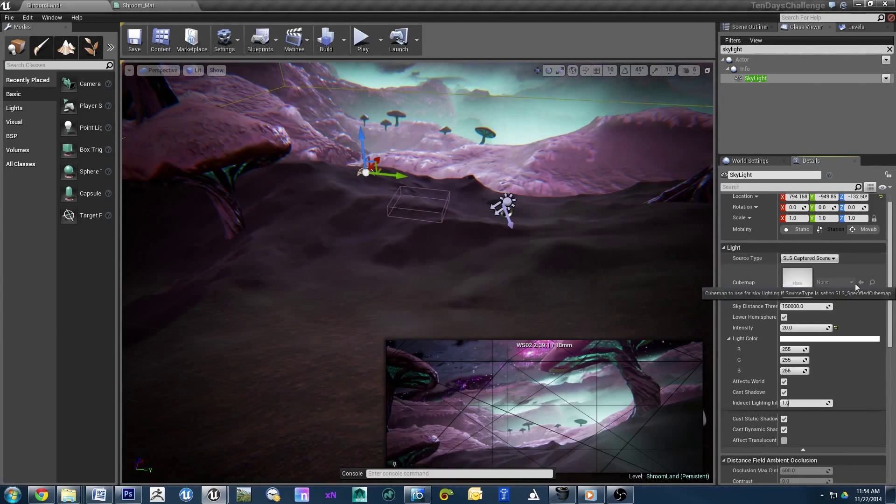
pyautogui.scroll(-2, 842, 374)
pyautogui.scroll(-4, 790, 428)
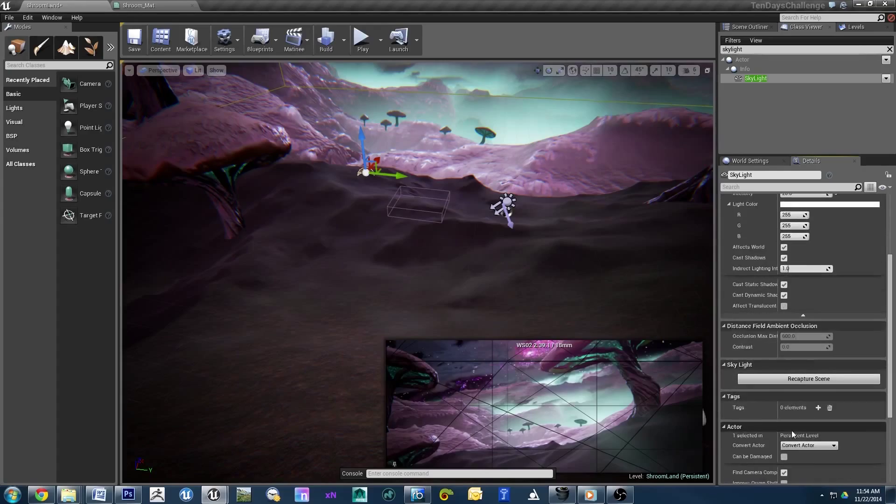
pyautogui.scroll(7, 825, 292)
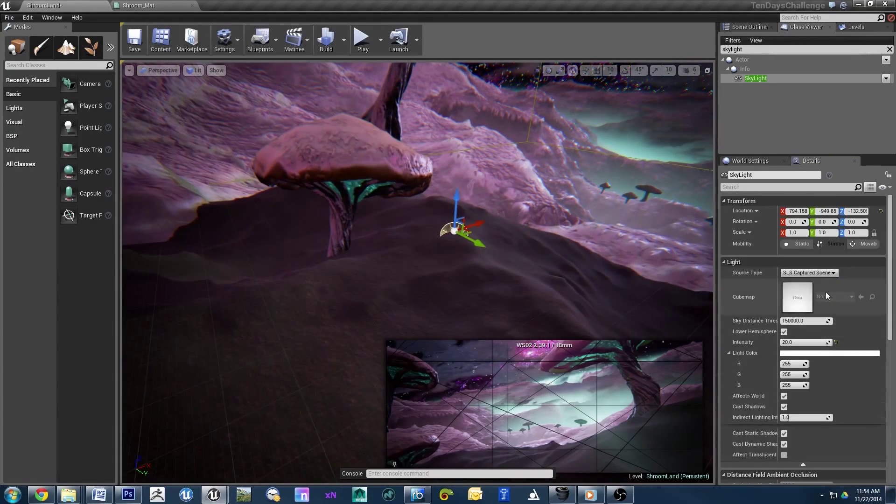
pyautogui.scroll(-1, 824, 320)
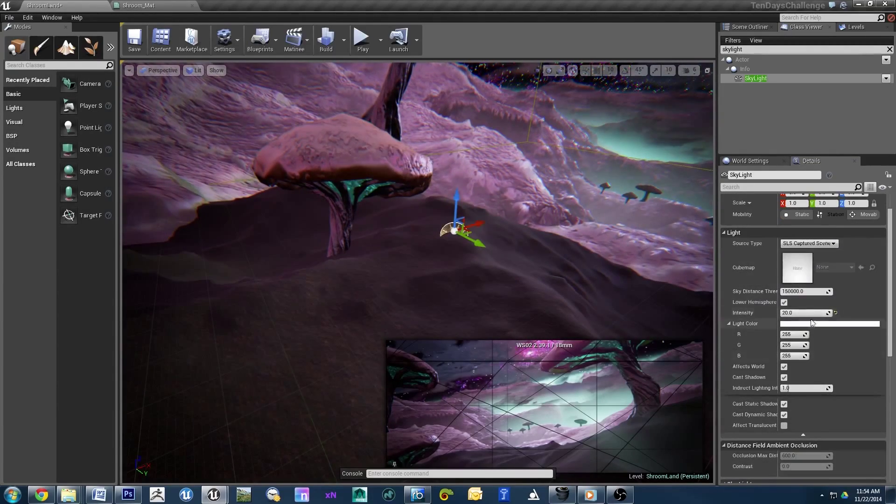
pyautogui.moveTo(804, 313); pyautogui.dragTo(804, 312)
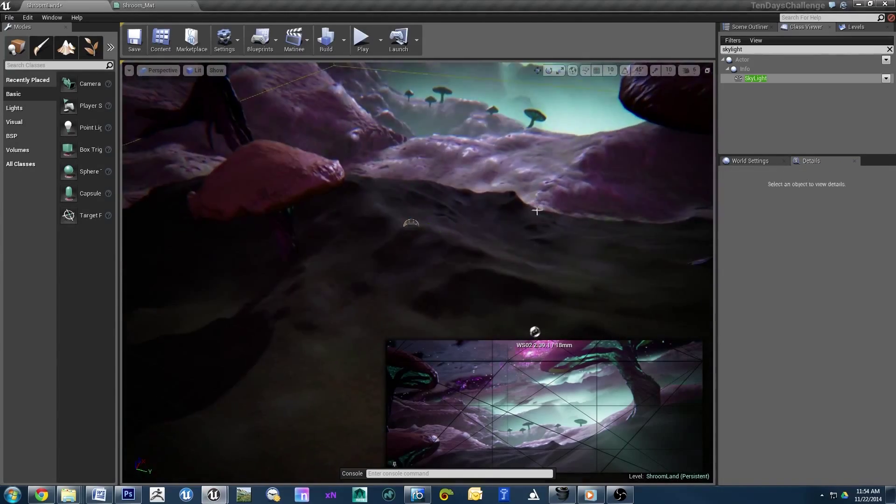
# Desaturate the directional light colour to a near-white lavender (225, 223, 255)
pyautogui.click(793, 283)
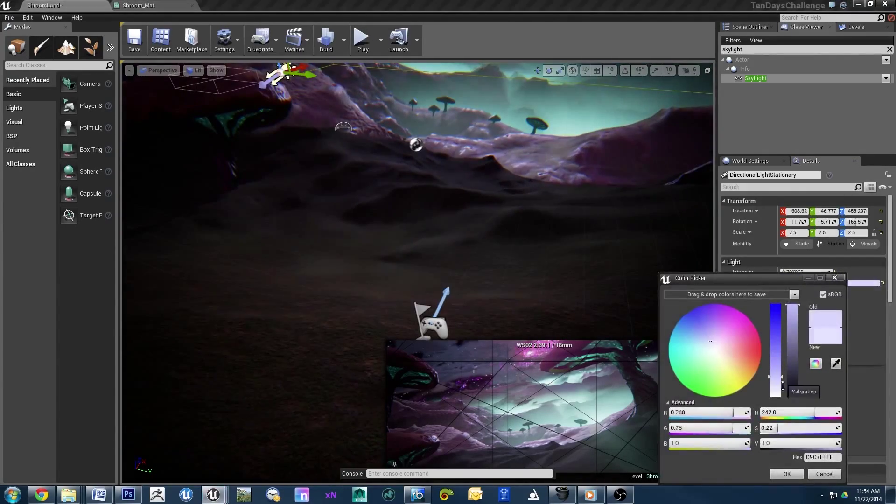
pyautogui.moveTo(775, 364); pyautogui.dragTo(769, 388)
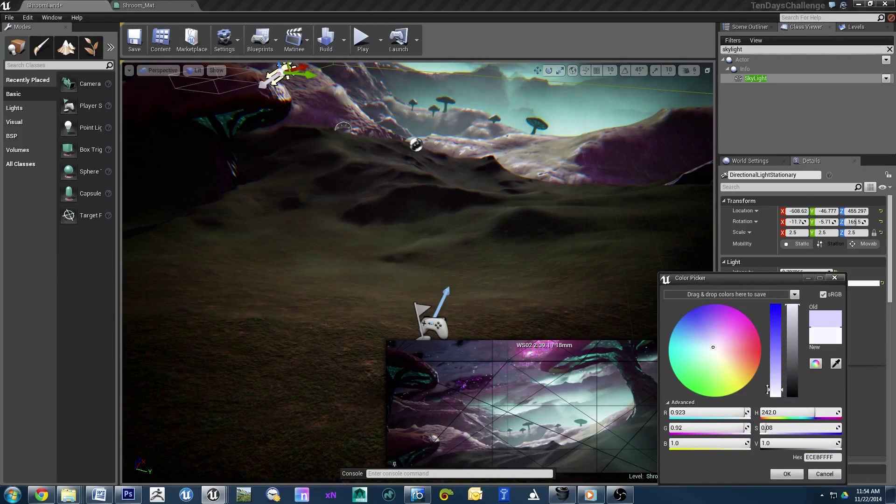
pyautogui.click(786, 474)
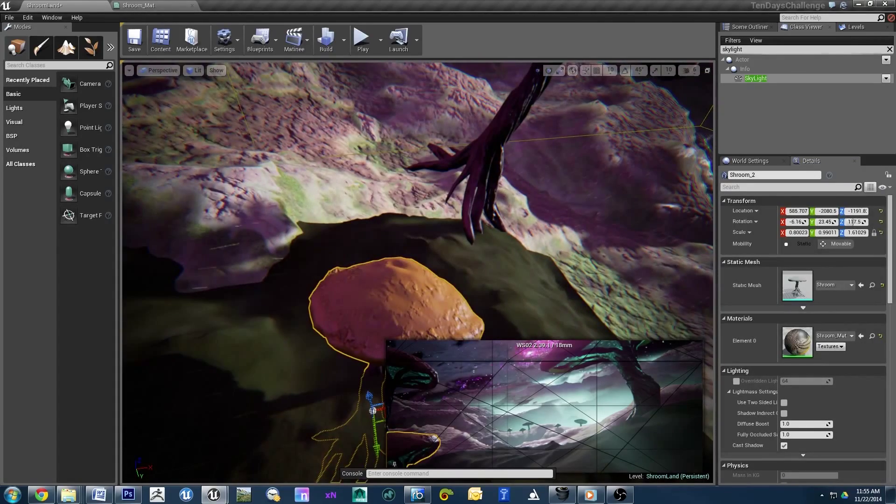
# Create a material instance of Shroom_Mat named Shroom_Blueem
pyautogui.hotkey('ctrl', 'b')
pyautogui.rightClick(855, 92)
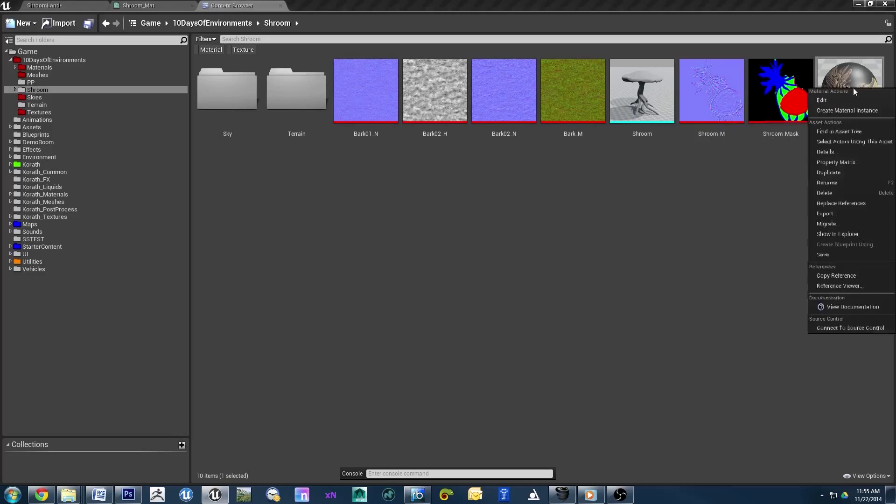
pyautogui.click(853, 112)
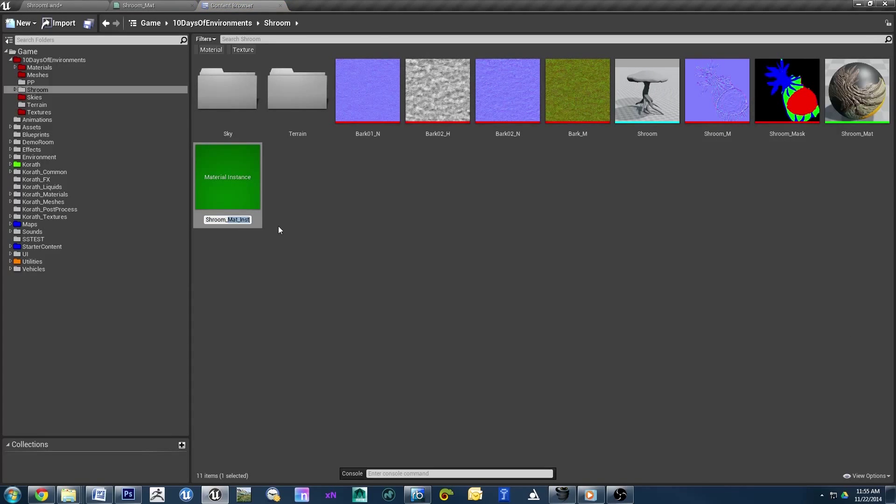
pyautogui.write('Blueem')
pyautogui.press('Return')
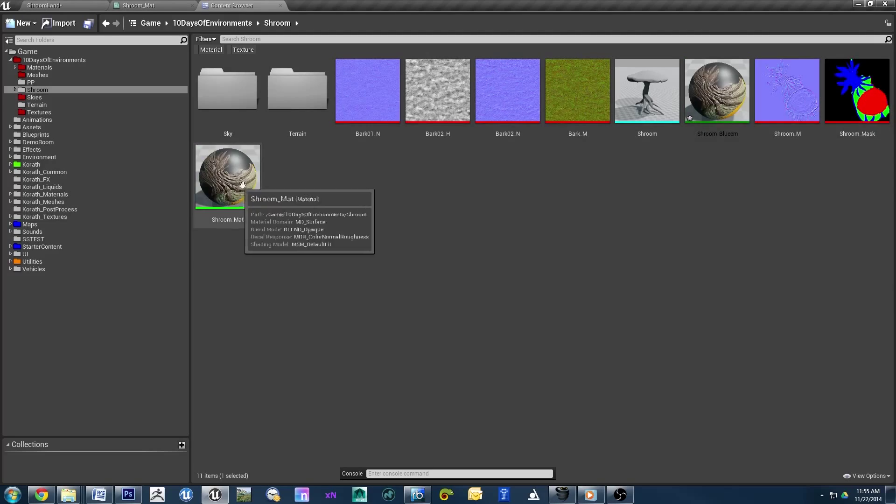
# Open Shroom_Blueem and enable its CapTop vector parameter override
pyautogui.press('Return')
pyautogui.scroll(-5, 304, 210)
pyautogui.scroll(-2, 307, 286)
pyautogui.click(25, 204)
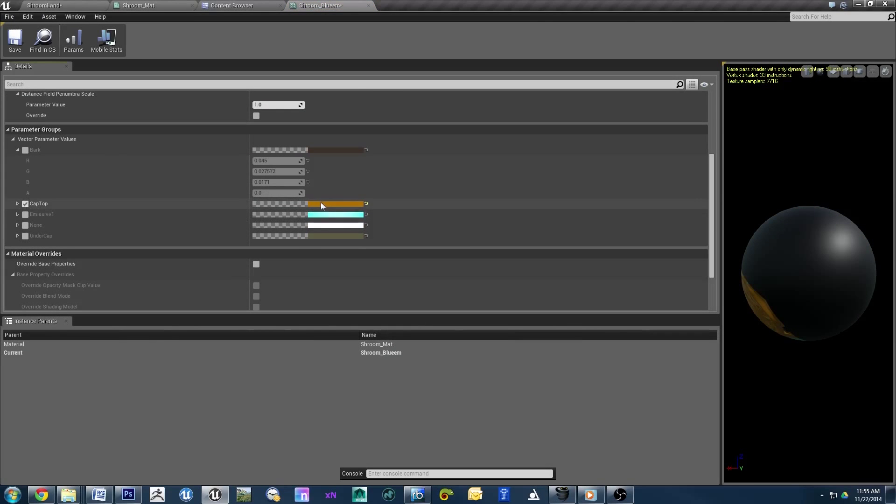
# Set the CapTop cap colour to deep red
pyautogui.click(321, 205)
pyautogui.click(364, 259)
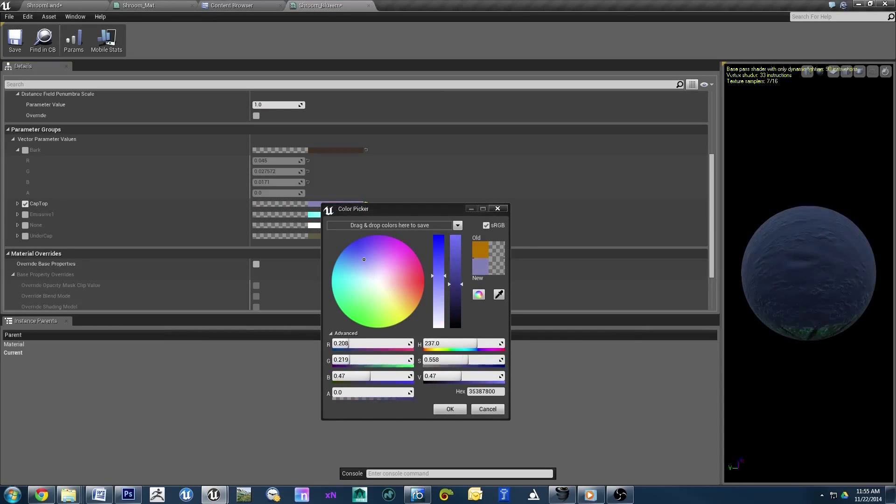
pyautogui.moveTo(415, 289); pyautogui.dragTo(439, 286)
pyautogui.click(326, 222)
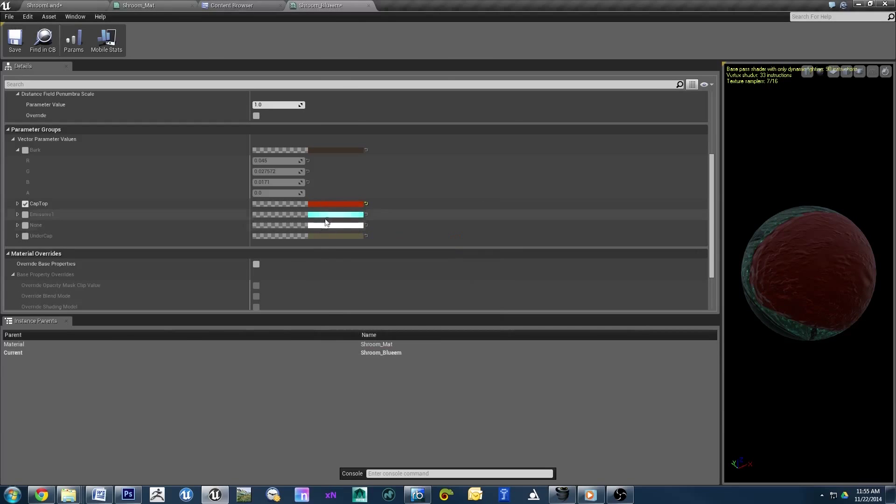
# Override Emissive1 with a vivid cyan-blue glow (G 2.63, B 5.0)
pyautogui.click(26, 214)
pyautogui.click(326, 214)
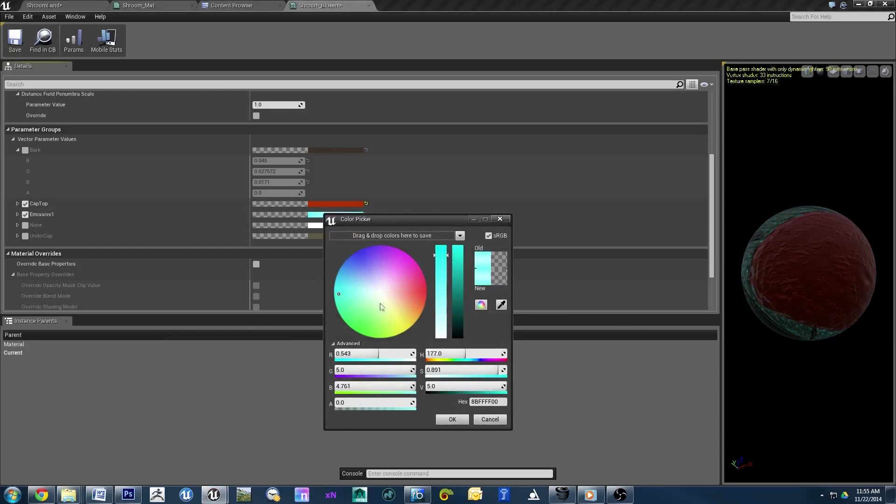
pyautogui.moveTo(382, 307); pyautogui.dragTo(340, 270)
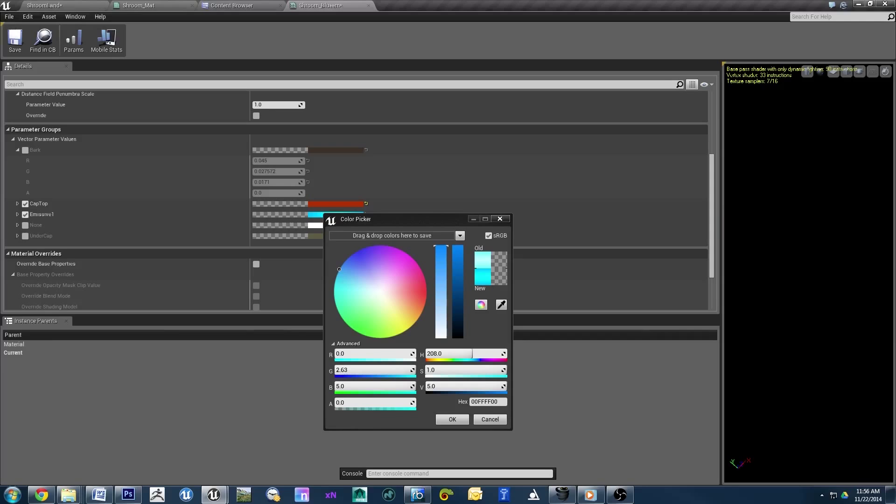
pyautogui.click(452, 419)
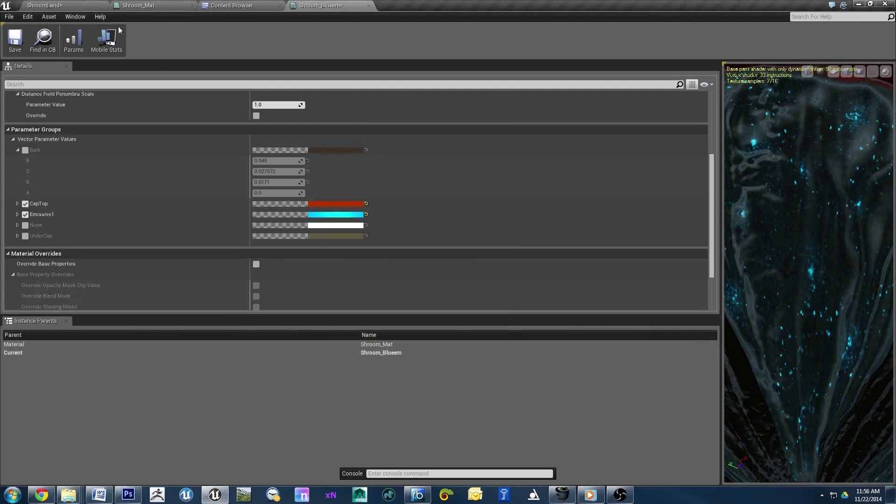
# Fly the camera through the ShroomLand level to check the mushrooms
pyautogui.click(157, 5)
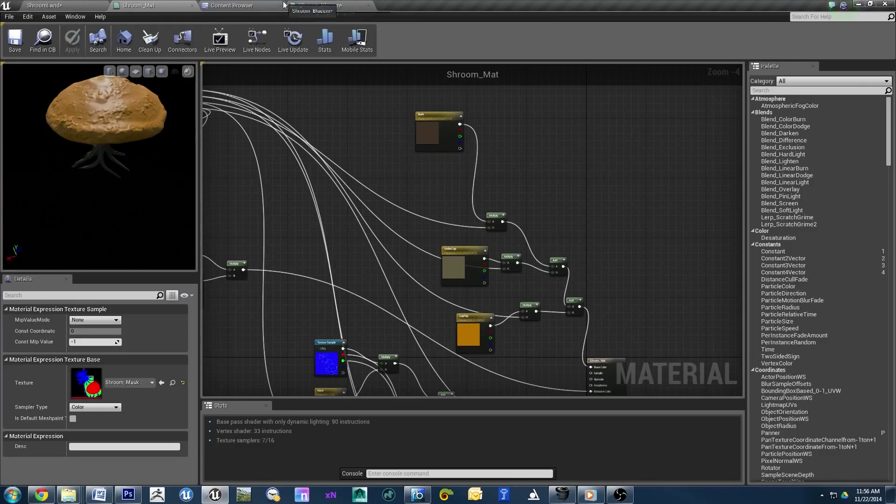
pyautogui.click(51, 6)
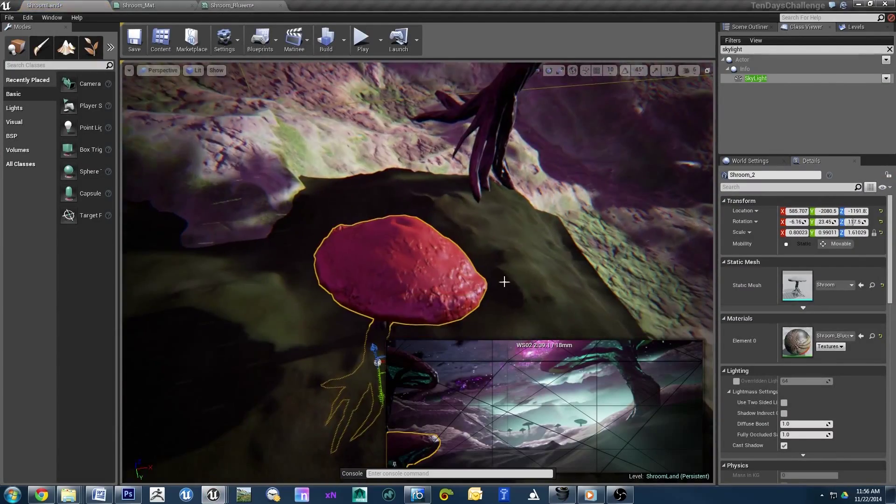
pyautogui.press('Escape')
pyautogui.moveTo(504, 280); pyautogui.dragTo(504, 280, button='right')
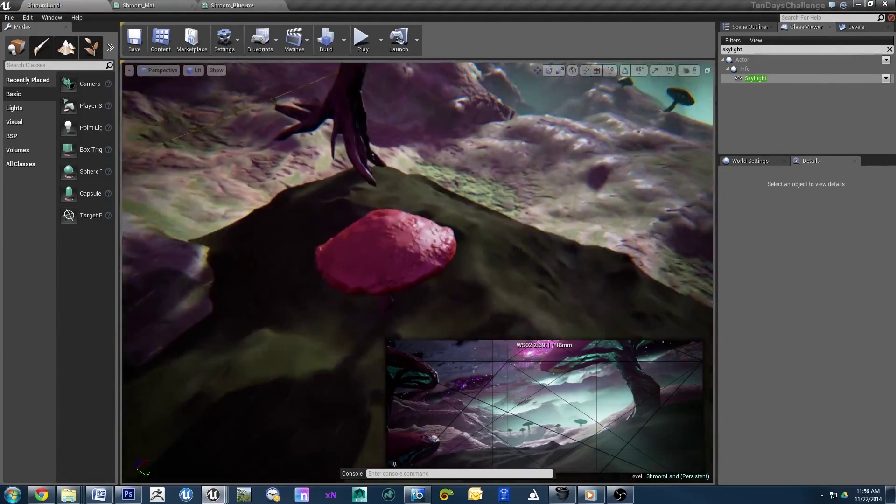
# In the Shroom_Mat graph, wire the Texture Sample's red channel into an Add node
pyautogui.click(139, 5)
pyautogui.scroll(2, 410, 257)
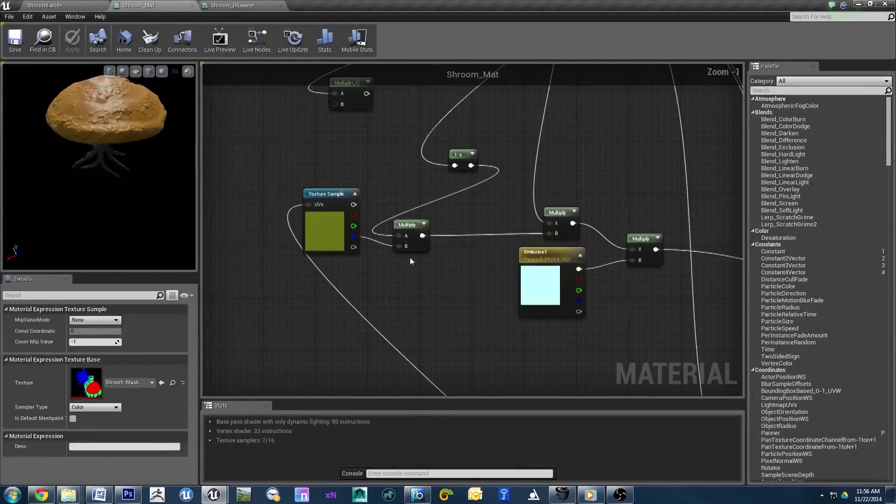
pyautogui.moveTo(372, 247); pyautogui.dragTo(415, 312)
pyautogui.moveTo(418, 312); pyautogui.dragTo(334, 279, button='right')
# Place a RoughnessControl node in the graph and delete the unused Multiply node
pyautogui.click(383, 304)
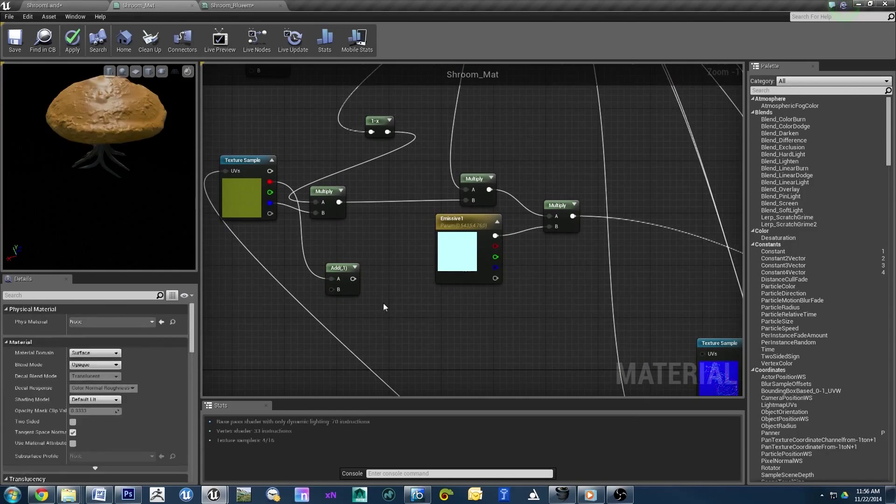
pyautogui.write('rough')
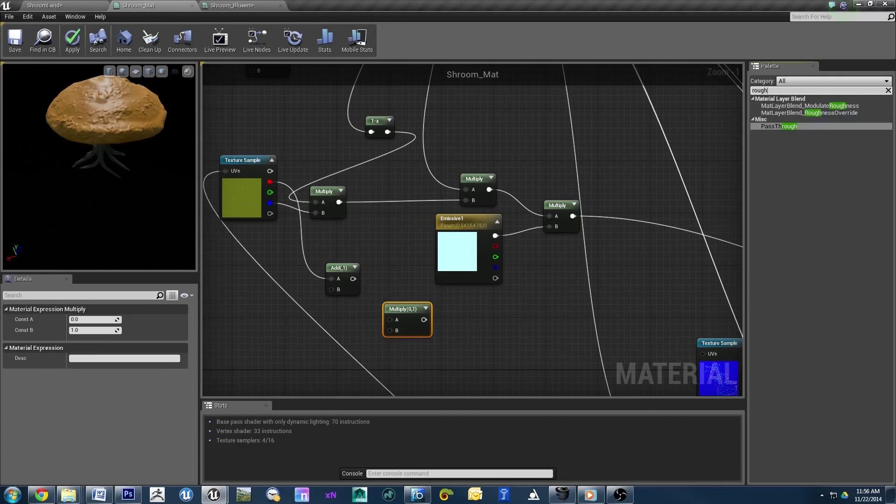
pyautogui.moveTo(558, 265); pyautogui.dragTo(482, 313)
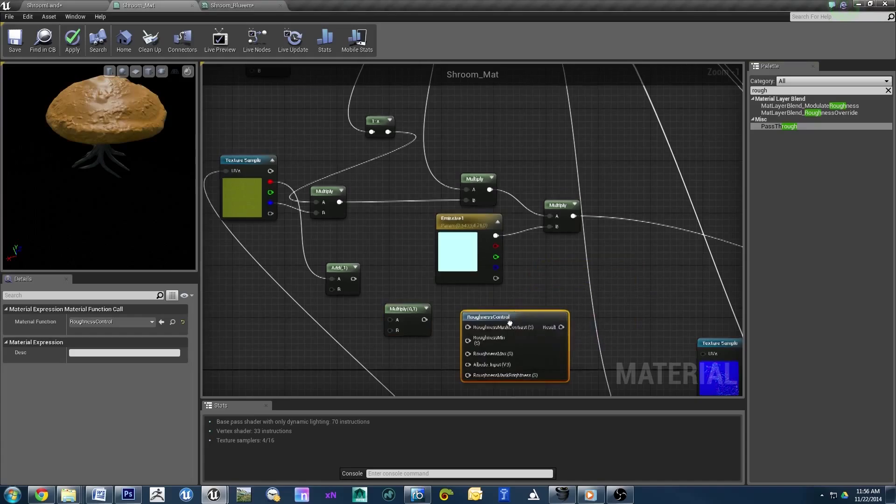
pyautogui.moveTo(396, 322); pyautogui.dragTo(467, 278, button='right')
pyautogui.click(467, 266)
pyautogui.press('Delete')
# Feed constants 0.4 into RoughnessMin and 0.75 into RoughnessMax
pyautogui.click(449, 293)
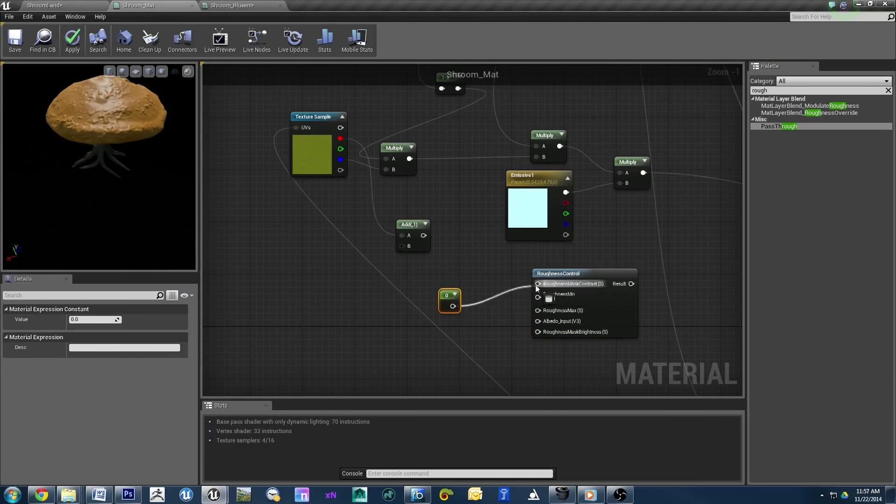
pyautogui.moveTo(439, 312); pyautogui.dragTo(363, 277)
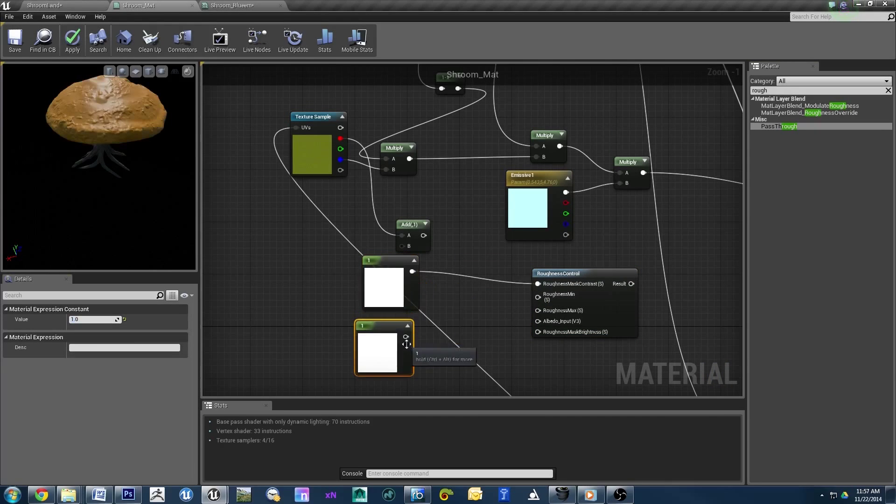
pyautogui.moveTo(405, 337); pyautogui.dragTo(538, 297)
pyautogui.moveTo(378, 336); pyautogui.dragTo(384, 336)
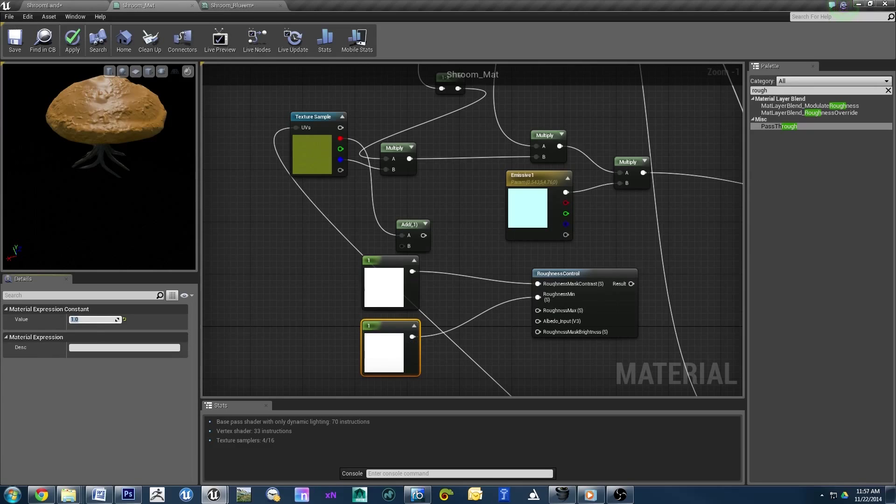
pyautogui.write('0.4')
pyautogui.press('Return')
pyautogui.moveTo(418, 363); pyautogui.dragTo(409, 294, button='right')
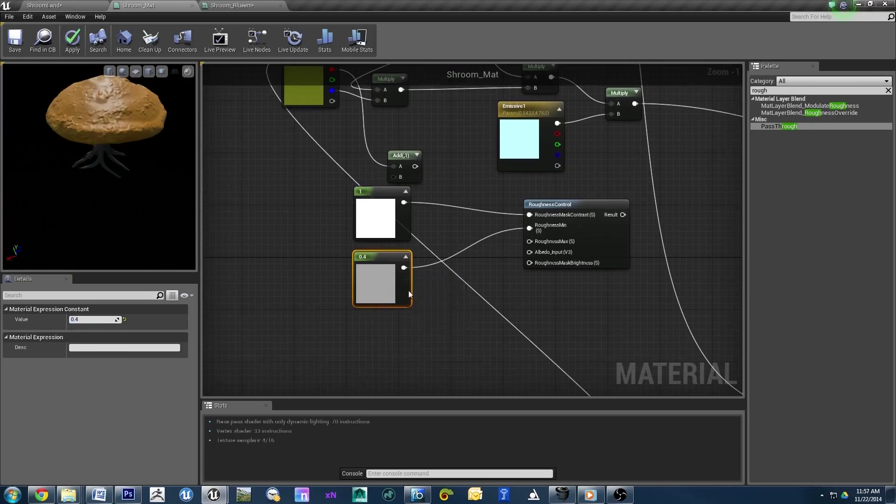
pyautogui.moveTo(537, 243); pyautogui.dragTo(532, 242)
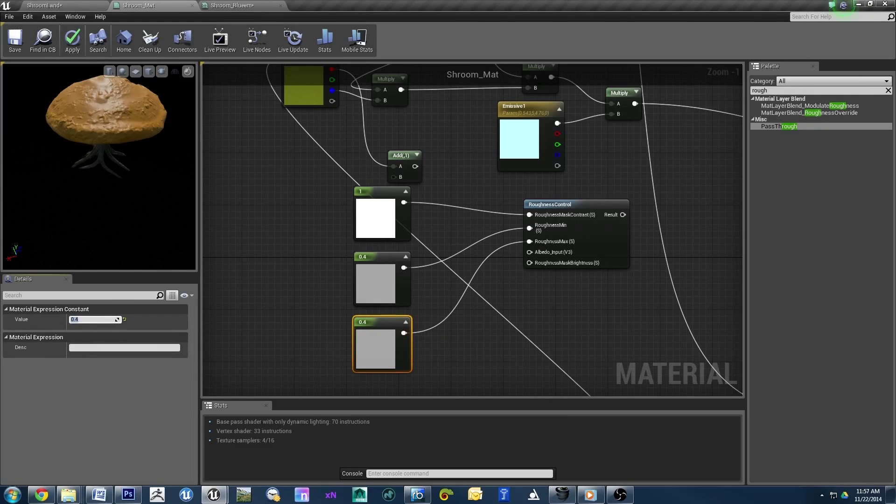
pyautogui.write('.75')
pyautogui.press('Return')
# Connect a constant of 2 to RoughnessMaskBrightness, then select the Multiply node
pyautogui.moveTo(536, 259); pyautogui.dragTo(577, 358, button='right')
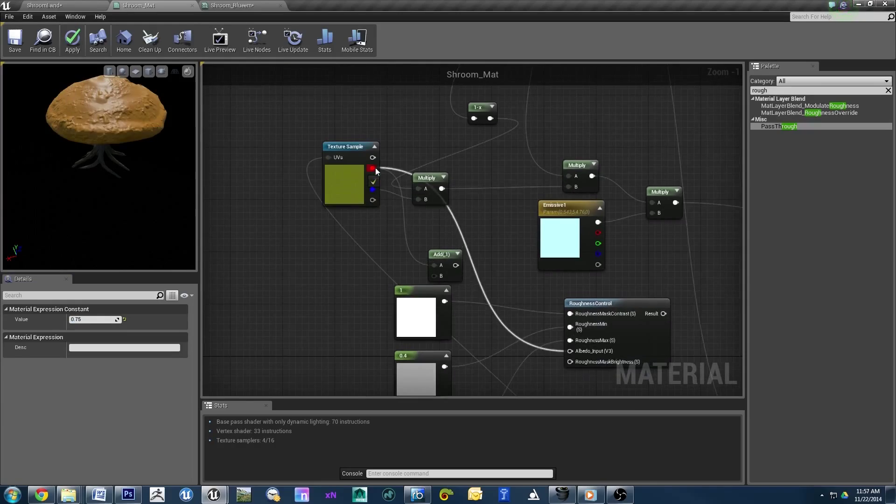
pyautogui.moveTo(375, 167); pyautogui.dragTo(279, 91, button='right')
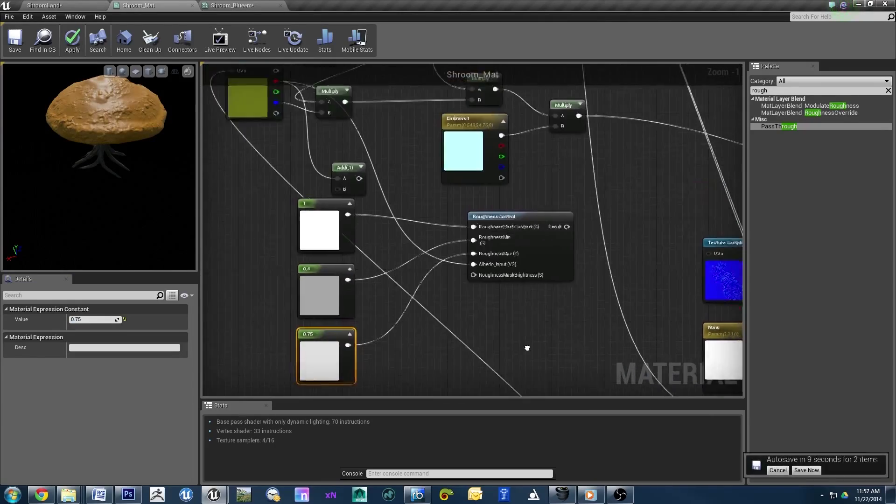
pyautogui.moveTo(527, 348)
pyautogui.mouseDown(button='right')
pyautogui.moveTo(486, 298)
pyautogui.moveTo(455, 290)
pyautogui.moveTo(437, 269)
pyautogui.mouseUp(button='right')
pyautogui.click(437, 270)
pyautogui.moveTo(455, 283); pyautogui.dragTo(465, 241)
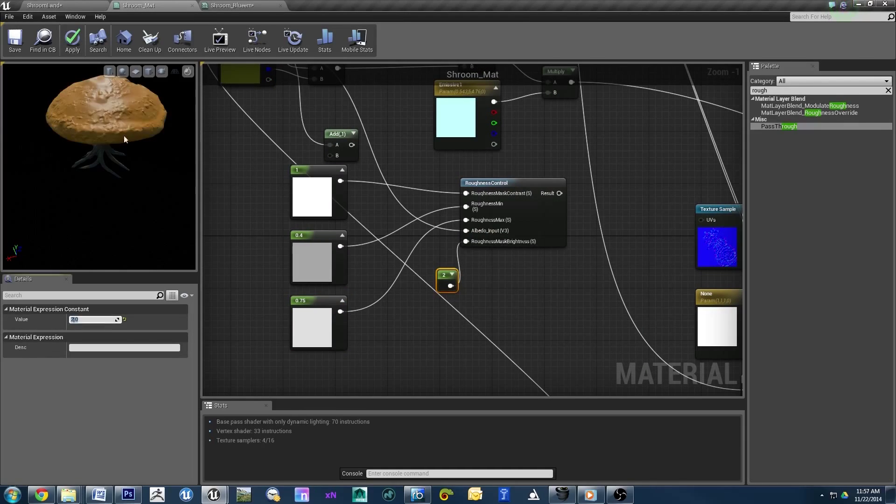
pyautogui.scroll(-3, 373, 387)
pyautogui.click(532, 269)
pyautogui.scroll(4, 502, 264)
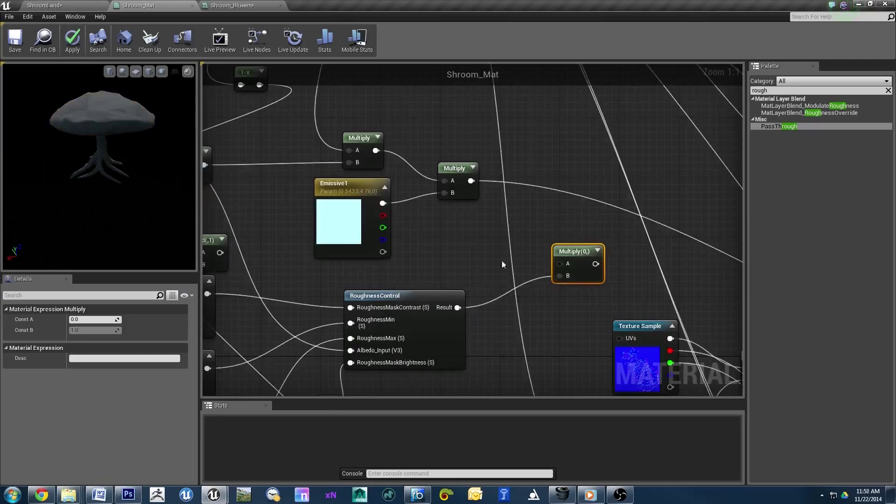
# Move the CapTop parameter aside to reveal the Multiply(0,1) node beneath it
pyautogui.scroll(-4, 502, 260)
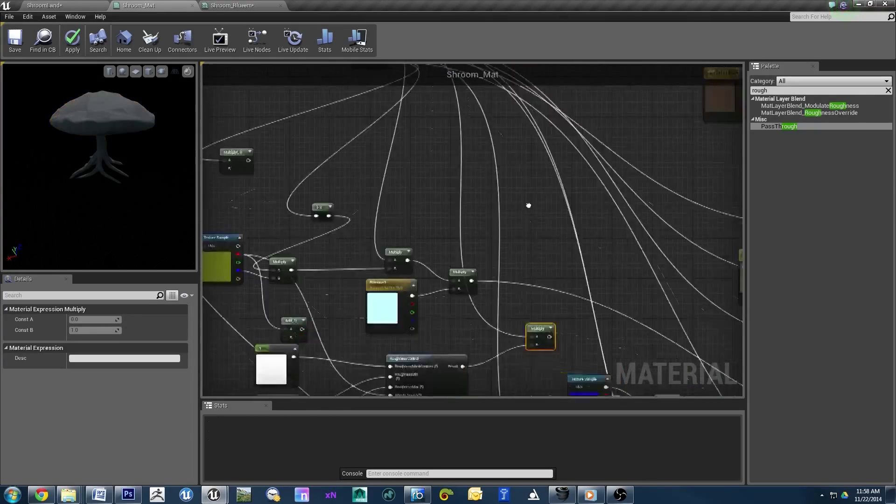
pyautogui.moveTo(260, 362)
pyautogui.mouseDown(button='right')
pyautogui.moveTo(650, 313)
pyautogui.moveTo(483, 235)
pyautogui.mouseUp(button='right')
pyautogui.scroll(-1, 484, 235)
pyautogui.rightClick(491, 308)
pyautogui.moveTo(492, 308)
pyautogui.mouseDown(button='right')
pyautogui.moveTo(441, 204)
pyautogui.moveTo(294, 206)
pyautogui.mouseUp(button='right')
pyautogui.scroll(5, 140, 114)
pyautogui.moveTo(140, 115)
pyautogui.mouseDown()
pyautogui.moveTo(112, 126)
pyautogui.moveTo(130, 130)
pyautogui.mouseUp()
pyautogui.moveTo(455, 257); pyautogui.dragTo(549, 310, button='right')
pyautogui.click(548, 310)
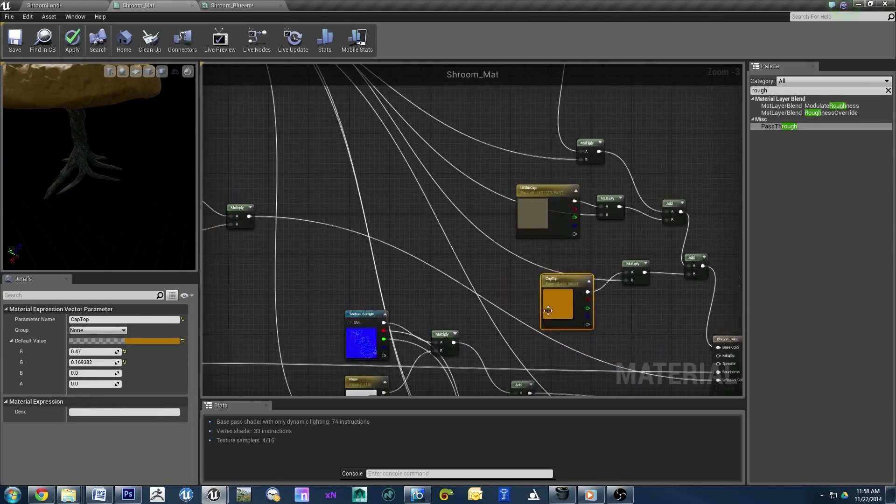
pyautogui.moveTo(548, 310); pyautogui.dragTo(414, 235)
pyautogui.moveTo(500, 287); pyautogui.dragTo(449, 280, button='right')
pyautogui.click(512, 274)
# Add an Add node with CapTop into A and the Multiply output into B
pyautogui.moveTo(401, 208); pyautogui.dragTo(496, 275)
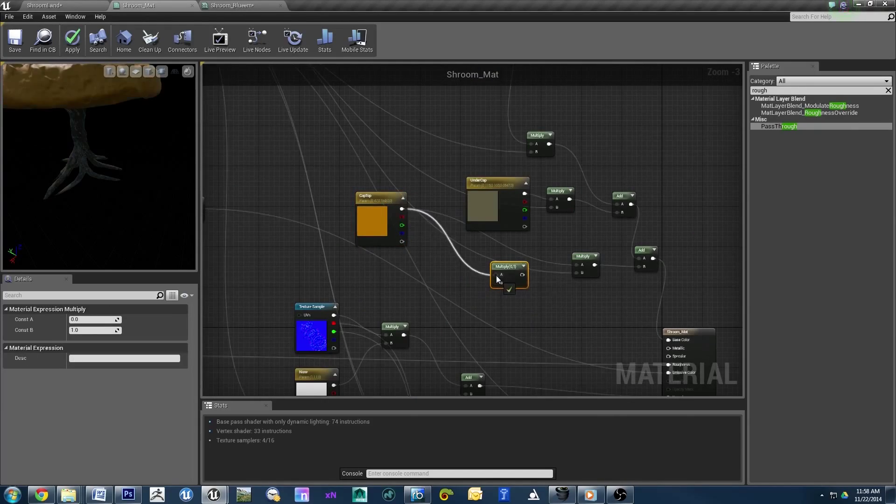
pyautogui.moveTo(497, 275); pyautogui.dragTo(458, 270, button='right')
pyautogui.click(491, 276)
pyautogui.moveTo(411, 271)
pyautogui.mouseDown()
pyautogui.moveTo(400, 276)
pyautogui.moveTo(486, 281)
pyautogui.moveTo(492, 267)
pyautogui.moveTo(477, 277)
pyautogui.mouseUp()
pyautogui.moveTo(342, 216); pyautogui.dragTo(341, 235)
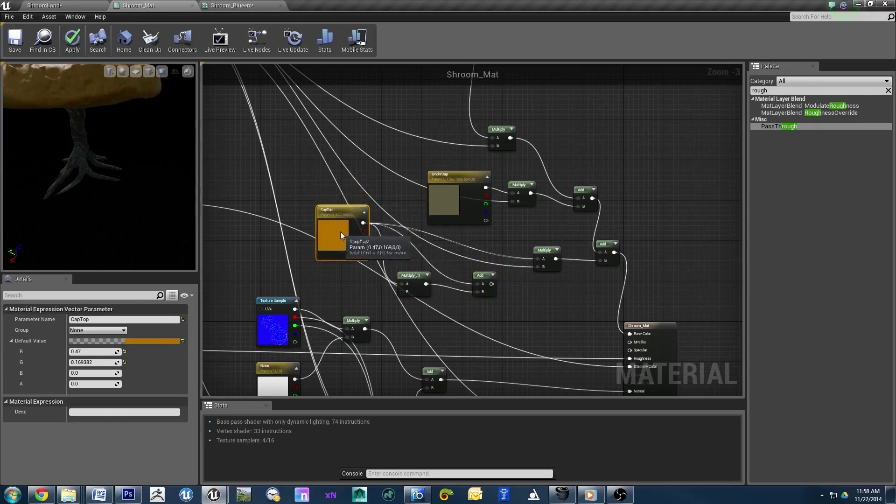
# Wire the Texture Sample's red channel into the cap blend
pyautogui.moveTo(533, 260)
pyautogui.mouseDown()
pyautogui.moveTo(452, 222)
pyautogui.moveTo(472, 179)
pyautogui.mouseUp()
pyautogui.scroll(-2, 656, 212)
pyautogui.scroll(3, 452, 221)
pyautogui.scroll(-1, 466, 175)
pyautogui.scroll(-1, 470, 155)
pyautogui.scroll(1, 450, 221)
pyautogui.scroll(1, 472, 180)
pyautogui.moveTo(452, 222); pyautogui.dragTo(473, 180)
pyautogui.moveTo(525, 255); pyautogui.dragTo(331, 213, button='right')
pyautogui.click(413, 219)
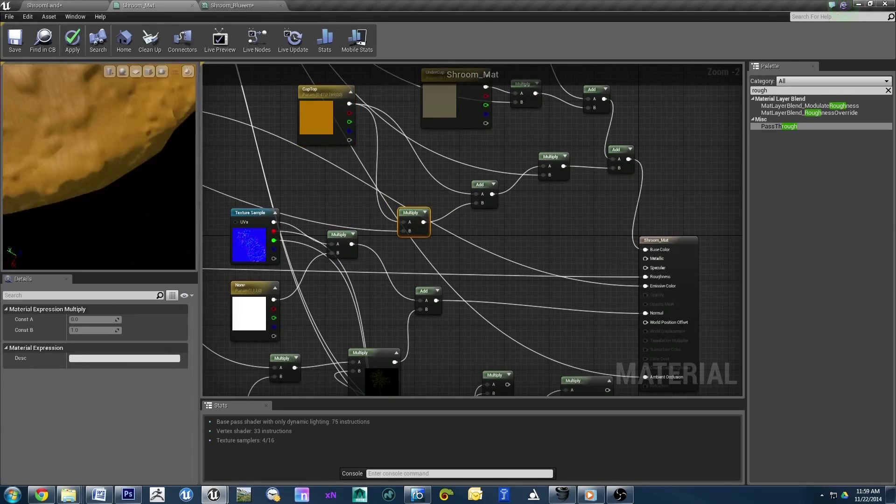
# Set the TexCoord node's UTiling and VTiling to 2.0
pyautogui.moveTo(54, 120); pyautogui.dragTo(93, 140)
pyautogui.scroll(5, 93, 140)
pyautogui.moveTo(393, 200)
pyautogui.mouseDown(button='right')
pyautogui.moveTo(580, 210)
pyautogui.moveTo(490, 166)
pyautogui.mouseUp(button='right')
pyautogui.click(451, 269)
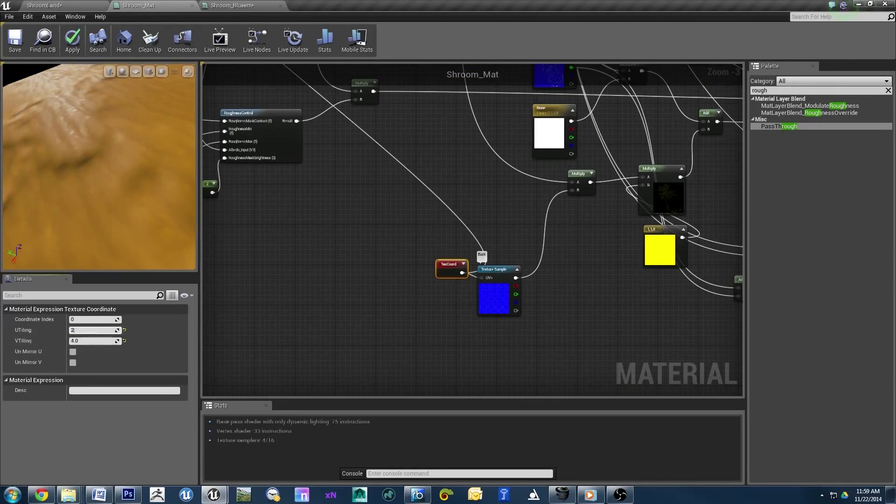
pyautogui.press('Tab')
pyautogui.write('2')
pyautogui.press('Return')
# Reposition CapTop to make room below it in the graph
pyautogui.scroll(-5, 100, 190)
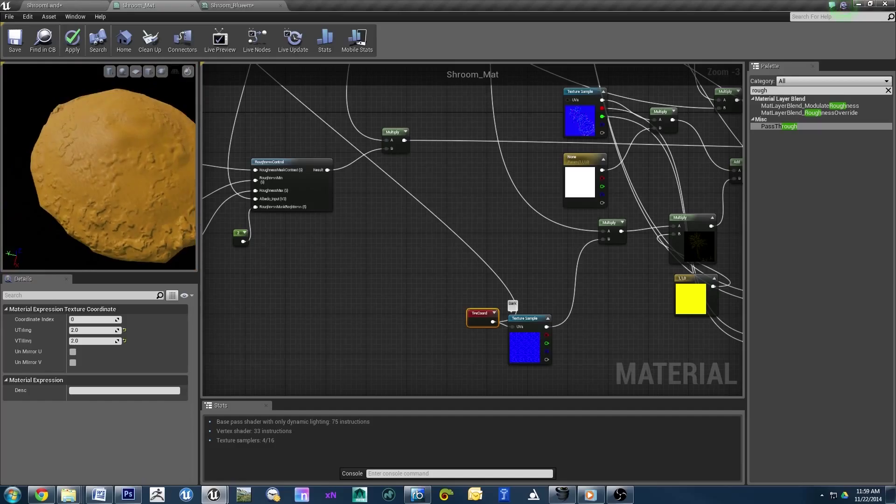
pyautogui.scroll(5, 100, 190)
pyautogui.moveTo(297, 167)
pyautogui.mouseDown(button='right')
pyautogui.moveTo(394, 265)
pyautogui.moveTo(309, 254)
pyautogui.moveTo(286, 223)
pyautogui.mouseUp(button='right')
pyautogui.click(394, 265)
pyautogui.moveTo(247, 196); pyautogui.dragTo(256, 189)
pyautogui.moveTo(256, 189)
pyautogui.mouseDown(button='right')
pyautogui.moveTo(312, 261)
pyautogui.moveTo(327, 247)
pyautogui.mouseUp(button='right')
# Add a CapTopVar vector parameter wired into the Multiply, with RGB values 1, 1, 1
pyautogui.click(327, 248)
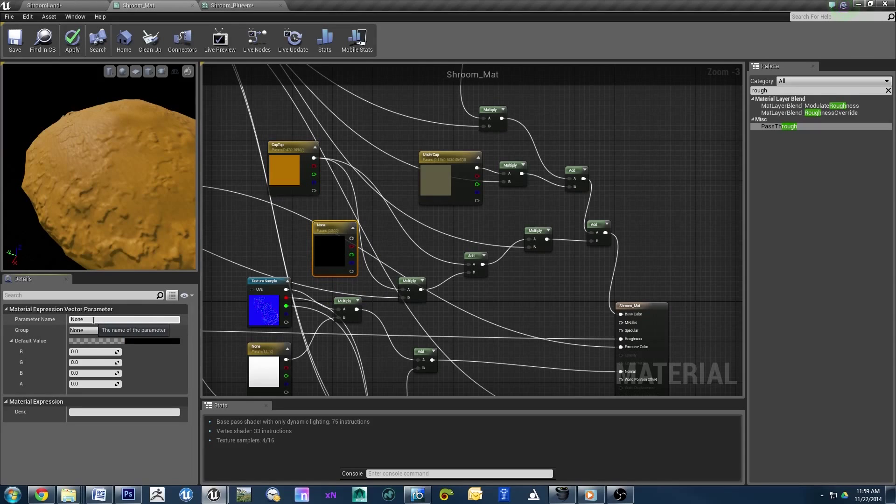
pyautogui.write('CapTopVar')
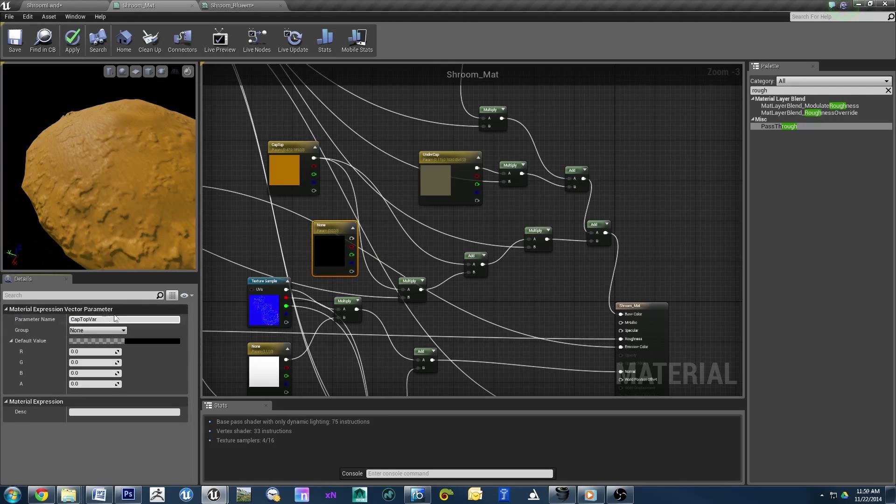
pyautogui.moveTo(353, 238); pyautogui.dragTo(402, 290)
pyautogui.write('1')
pyautogui.press('Tab')
pyautogui.write('1')
pyautogui.press('Tab')
pyautogui.write('1')
pyautogui.press('Tab')
pyautogui.click(368, 253)
pyautogui.moveTo(369, 253); pyautogui.dragTo(411, 253, button='right')
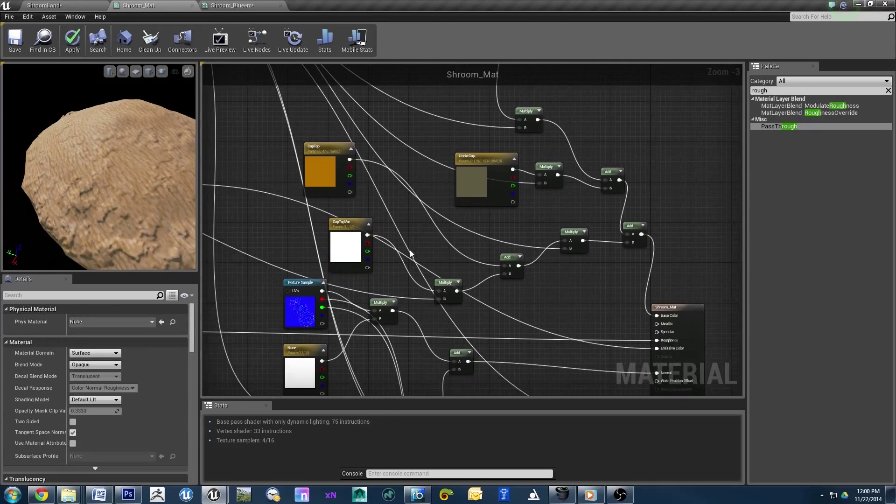
# Change the CapTopVar colour from pale pink to black
pyautogui.click(342, 238)
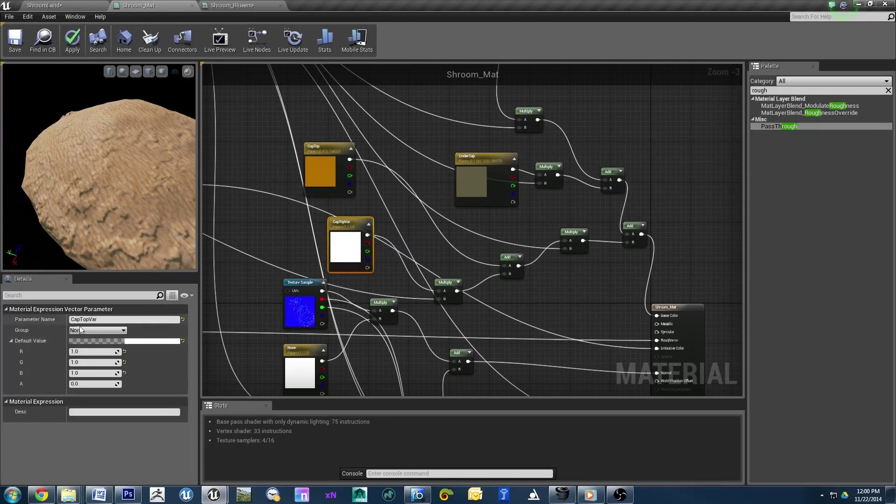
pyautogui.click(127, 341)
pyautogui.click(211, 354)
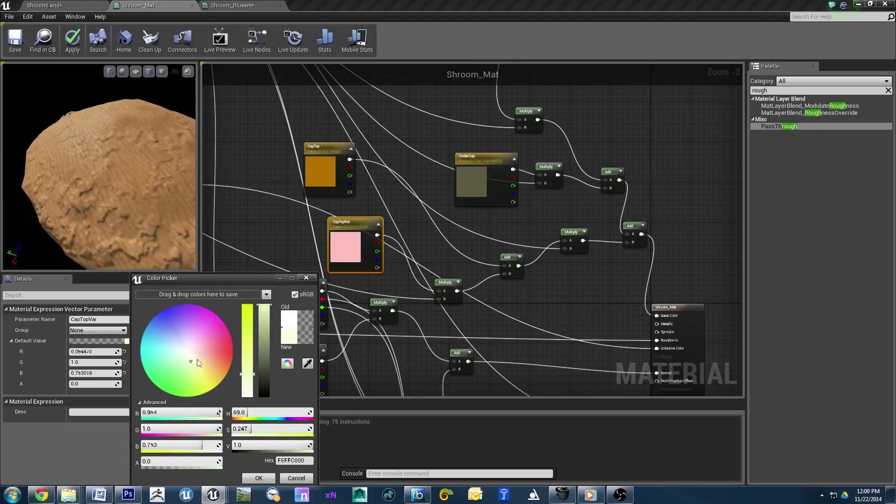
pyautogui.moveTo(197, 363); pyautogui.dragTo(202, 366)
pyautogui.click(264, 382)
pyautogui.moveTo(263, 396); pyautogui.dragTo(263, 398)
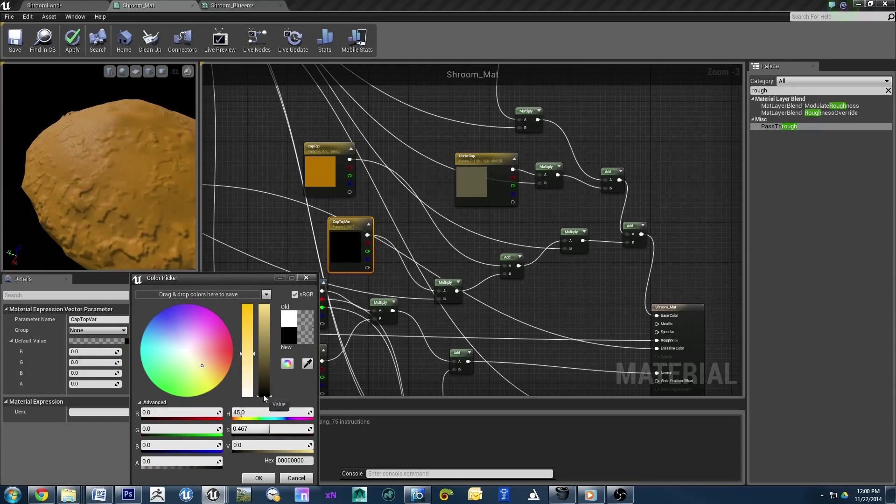
pyautogui.moveTo(451, 290); pyautogui.dragTo(451, 280)
pyautogui.moveTo(455, 286); pyautogui.dragTo(448, 302, button='right')
pyautogui.click(511, 308)
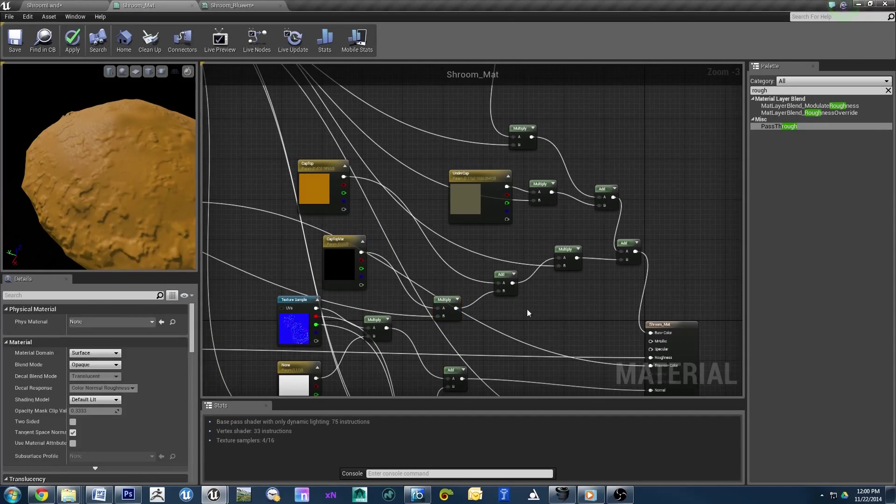
# Add a Lerp node with the texture's red channel as alpha and CapTopVar as B
pyautogui.click(536, 292)
pyautogui.moveTo(556, 301); pyautogui.dragTo(246, 150)
pyautogui.moveTo(548, 276); pyautogui.dragTo(472, 282)
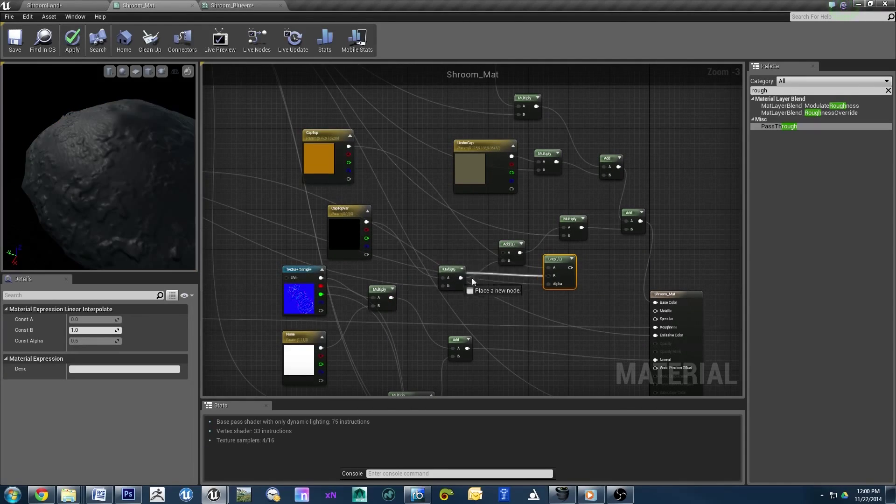
pyautogui.click(365, 251)
pyautogui.moveTo(368, 222); pyautogui.dragTo(392, 287)
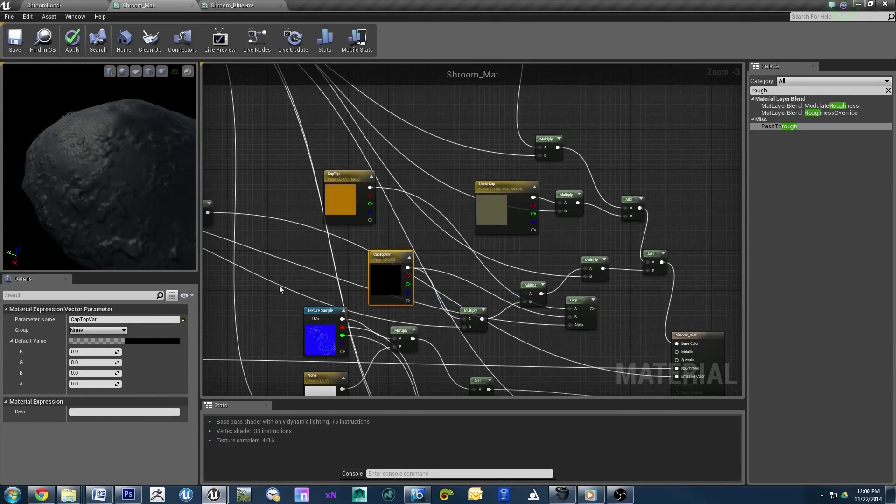
# Tint CapTopVar toward red and wire the Lerp output into Multiply A
pyautogui.click(142, 340)
pyautogui.click(277, 352)
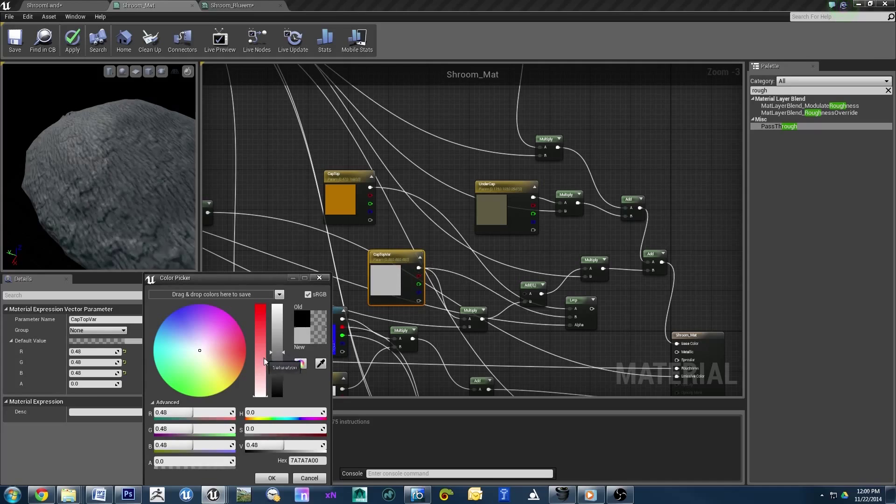
pyautogui.moveTo(264, 357); pyautogui.dragTo(249, 336)
pyautogui.moveTo(373, 261)
pyautogui.mouseDown()
pyautogui.moveTo(343, 205)
pyautogui.moveTo(368, 196)
pyautogui.mouseUp()
pyautogui.moveTo(581, 286); pyautogui.dragTo(575, 251)
# Clean up unused nodes and make CapTopVar near-black red (R 0.02, G 0.0055, B 0.0055)
pyautogui.click(153, 42)
pyautogui.moveTo(386, 248); pyautogui.dragTo(471, 282)
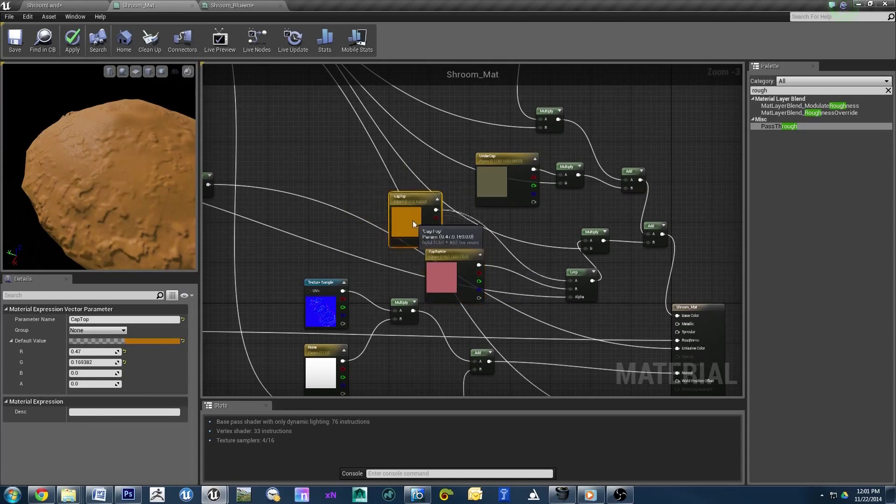
pyautogui.click(138, 341)
pyautogui.moveTo(272, 332); pyautogui.dragTo(274, 391)
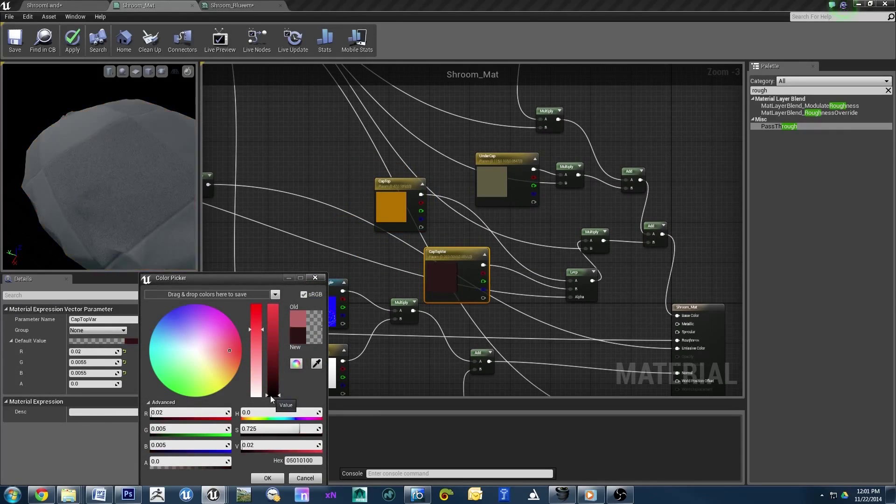
pyautogui.moveTo(374, 280); pyautogui.dragTo(537, 280, button='right')
# Try mask contrast values 3 and 8, then return the constant to 1
pyautogui.moveTo(209, 379); pyautogui.dragTo(373, 304, button='right')
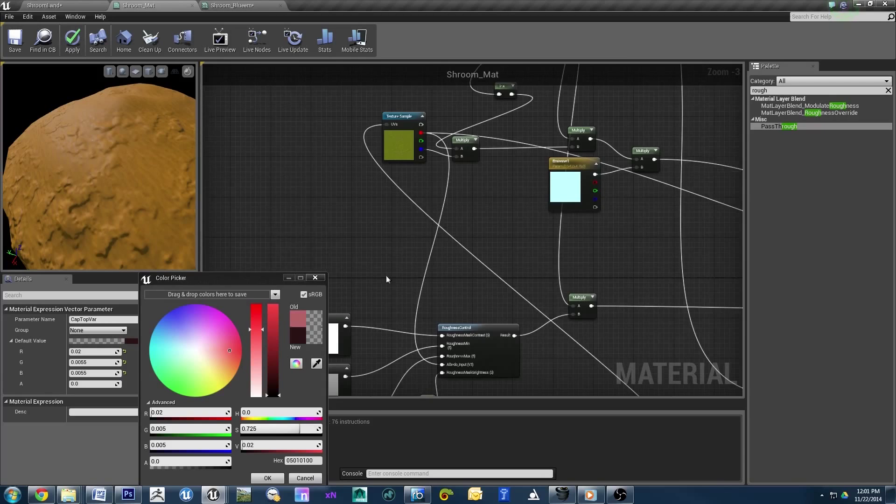
pyautogui.click(334, 264)
pyautogui.write('3')
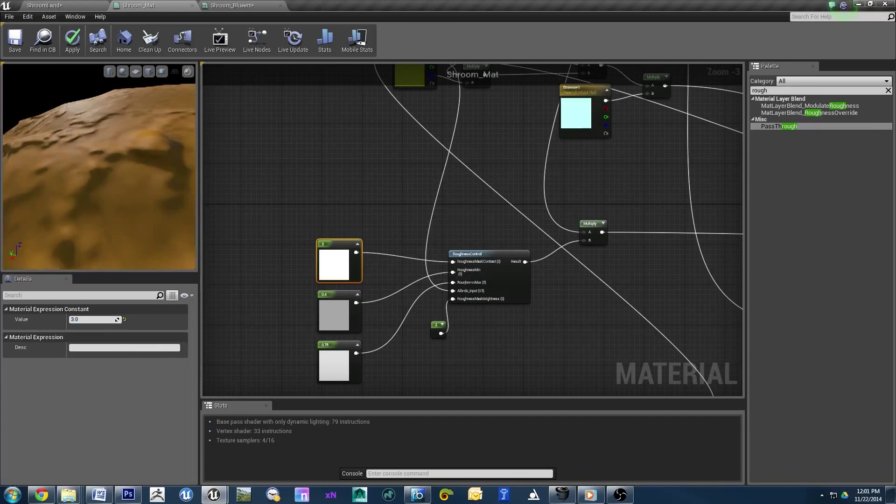
pyautogui.press('Return')
pyautogui.write('8')
pyautogui.press('Return')
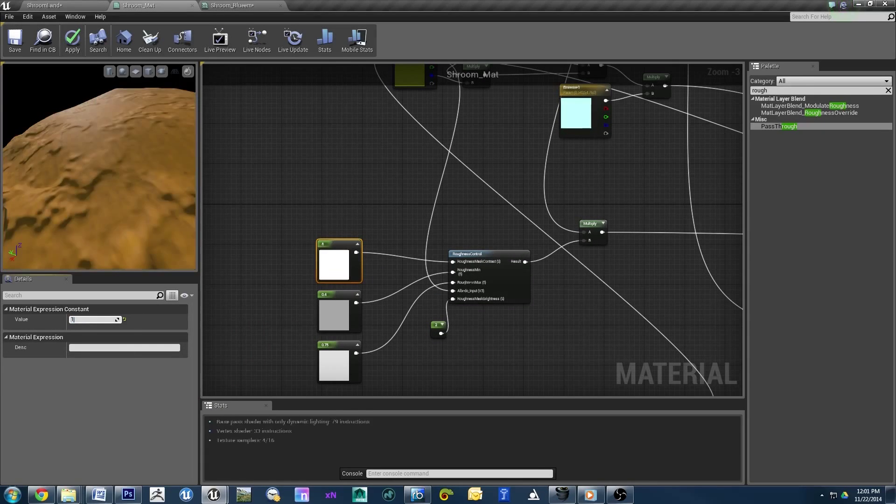
pyautogui.write('1')
pyautogui.press('Return')
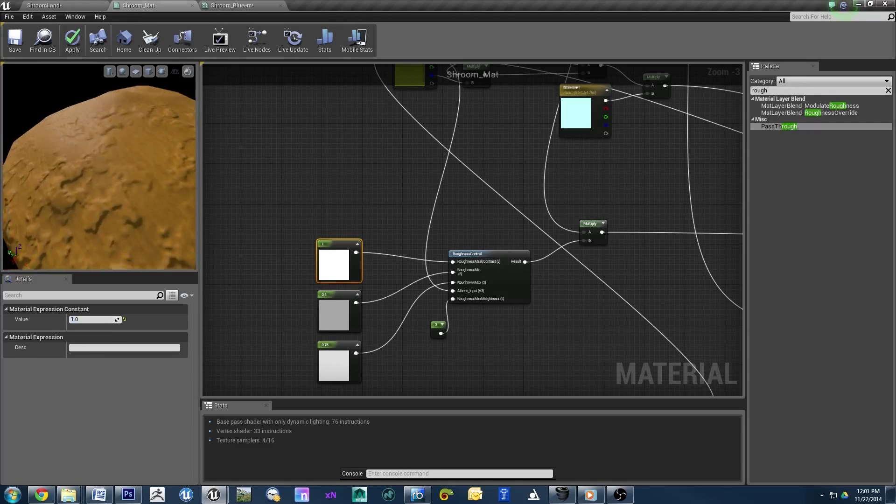
# Select the brightness and roughness constants and orbit the preview to inspect the result
pyautogui.moveTo(325, 178); pyautogui.dragTo(253, 132, button='right')
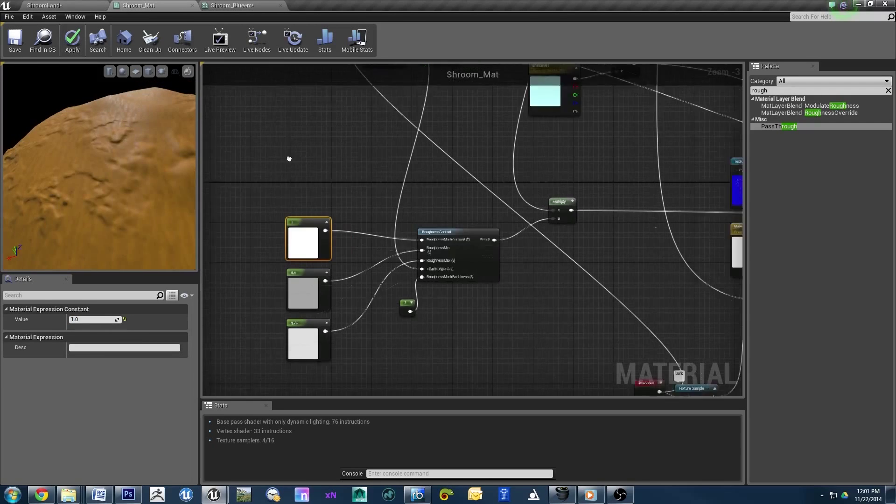
pyautogui.click(366, 283)
pyautogui.moveTo(140, 178); pyautogui.dragTo(93, 140)
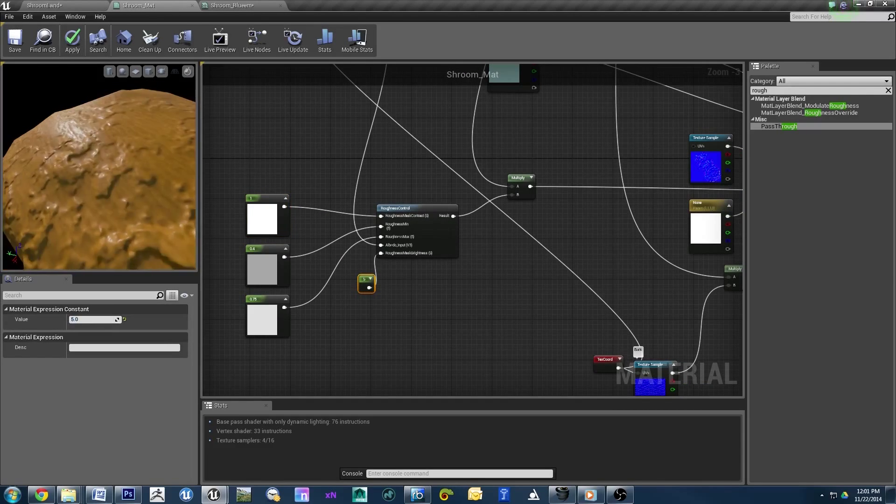
pyautogui.moveTo(139, 177); pyautogui.dragTo(162, 186)
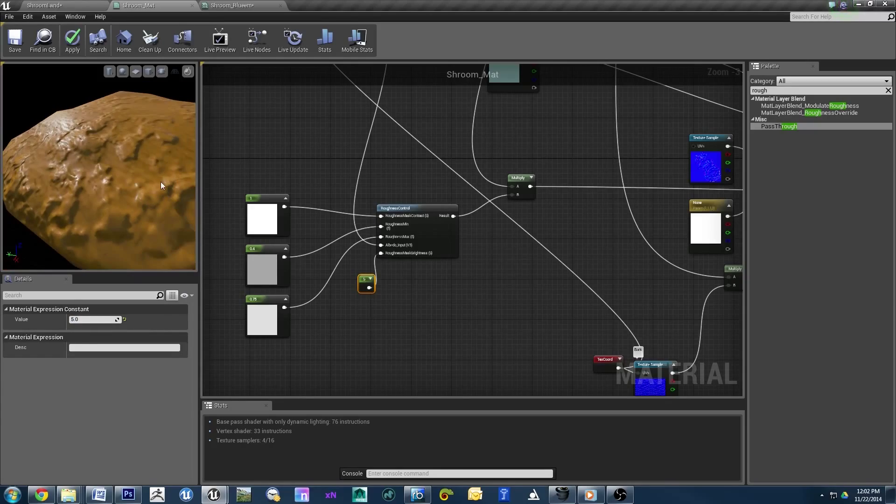
pyautogui.moveTo(402, 149); pyautogui.dragTo(402, 298, button='right')
pyautogui.click(276, 186)
pyautogui.moveTo(276, 186)
pyautogui.mouseDown(button='right')
pyautogui.moveTo(276, 116)
pyautogui.moveTo(307, 102)
pyautogui.mouseUp(button='right')
pyautogui.moveTo(271, 354); pyautogui.dragTo(366, 189)
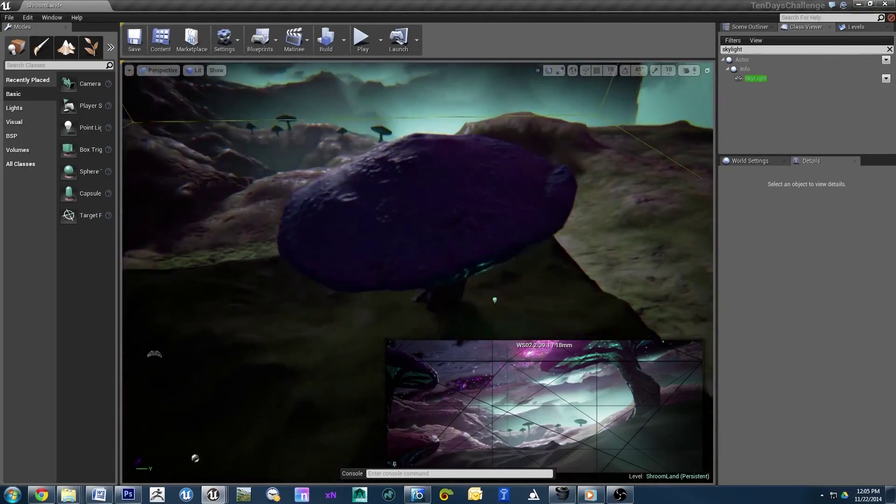
# Alt-duplicate Shroom_8, turn the copy to about 176 degrees and move it across the terrain
pyautogui.hotkey('alt', '3')
pyautogui.moveTo(467, 186)
pyautogui.mouseDown(button='right')
pyautogui.moveTo(506, 180)
pyautogui.moveTo(466, 186)
pyautogui.mouseUp(button='right')
pyautogui.rightClick(506, 181)
pyautogui.click(304, 205)
pyautogui.hotkey('alt', '4')
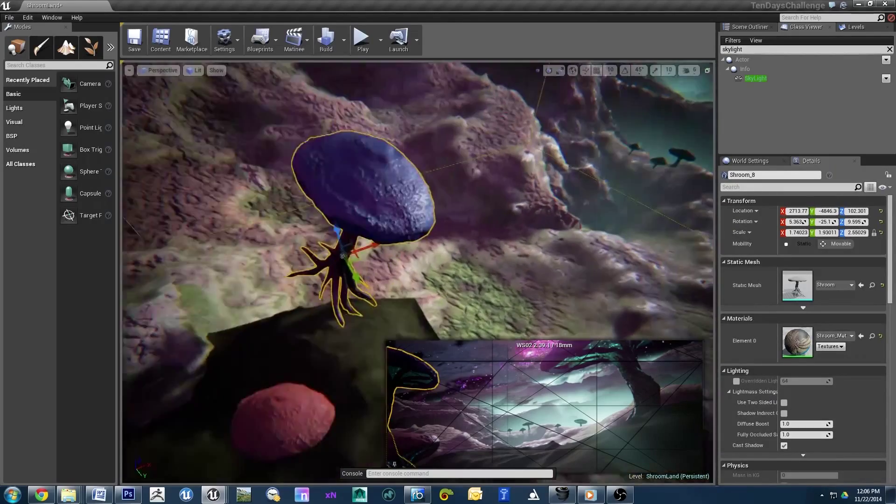
pyautogui.keyDown('alt'); pyautogui.moveTo(236, 254); pyautogui.dragTo(474, 134); pyautogui.keyUp('alt')
pyautogui.press('e')
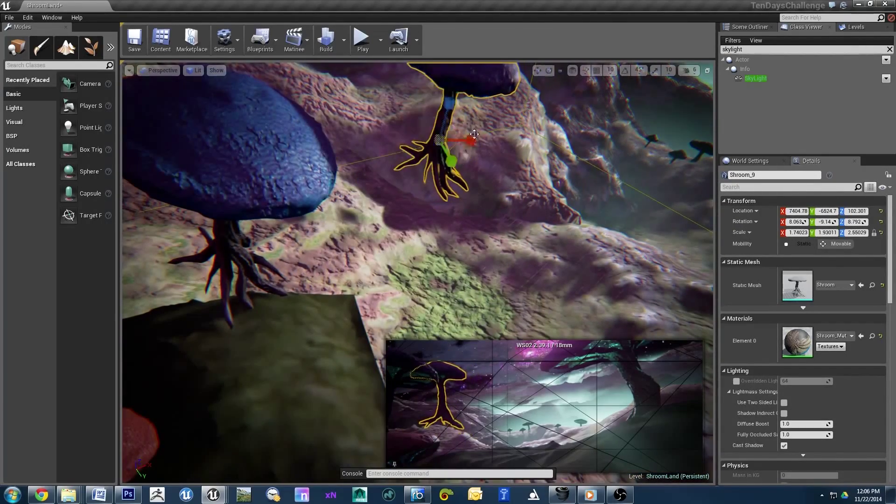
pyautogui.moveTo(386, 152); pyautogui.dragTo(439, 157)
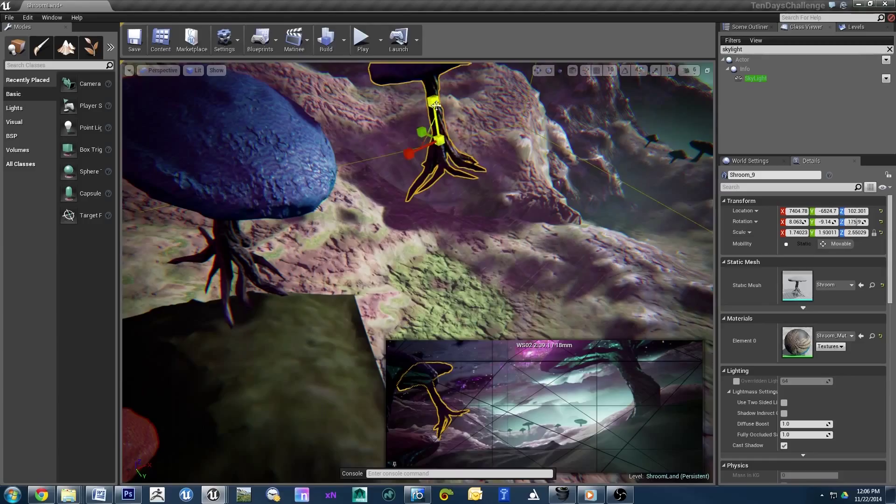
pyautogui.moveTo(436, 104); pyautogui.dragTo(379, 215)
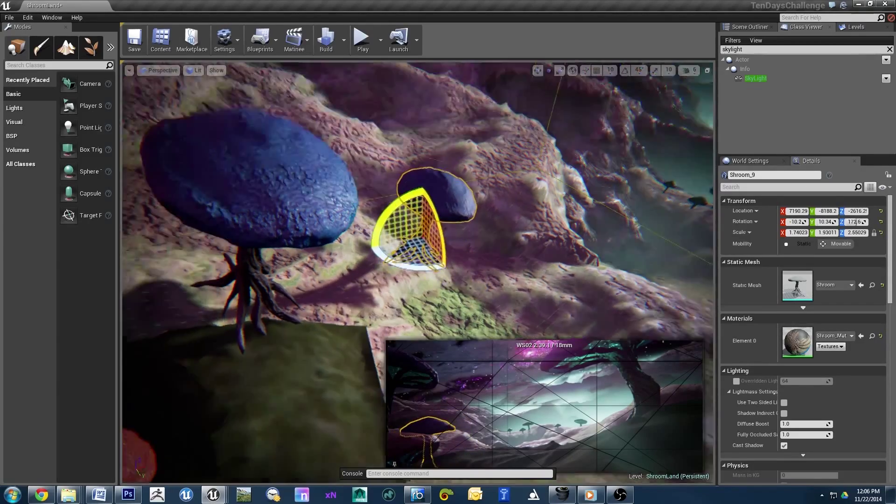
pyautogui.moveTo(409, 166)
pyautogui.mouseDown(button='right')
pyautogui.moveTo(477, 206)
pyautogui.moveTo(397, 294)
pyautogui.mouseUp(button='right')
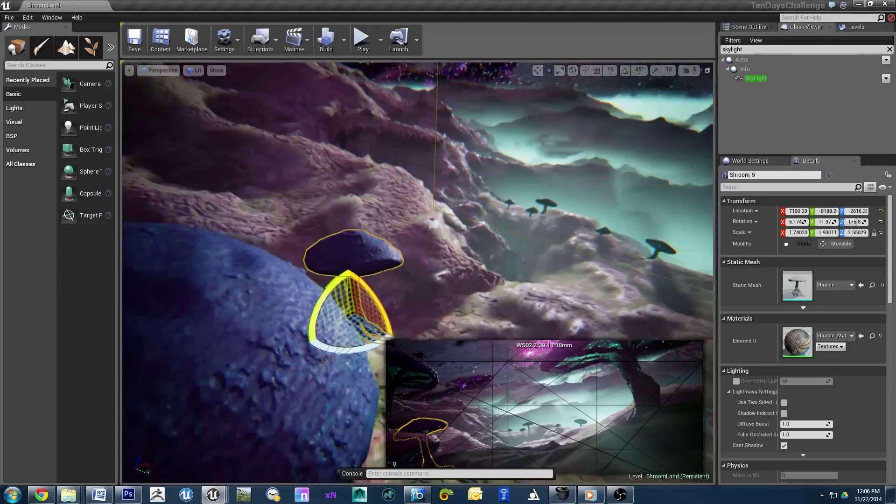
# Place another mushroom copy, enlarge it to about 5.9 scale, raise it, then shrink it slightly
pyautogui.press('w')
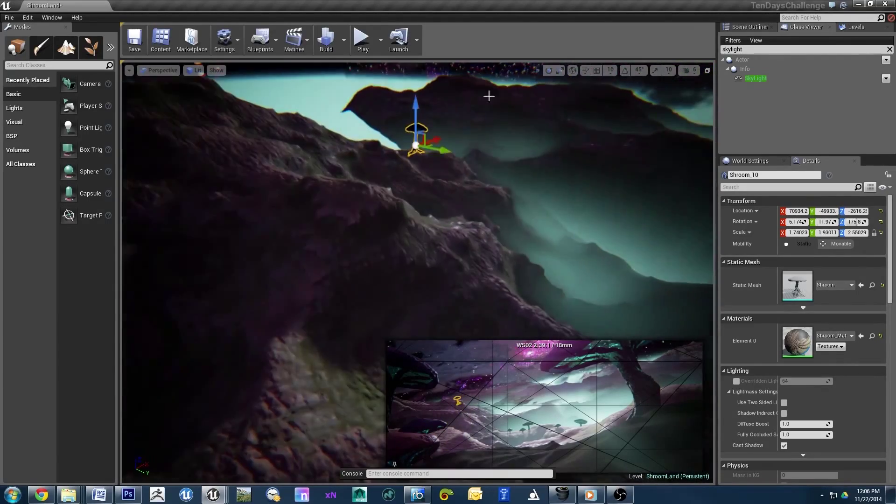
pyautogui.moveTo(489, 66)
pyautogui.keyDown('shift'); pyautogui.mouseDown()
pyautogui.moveTo(430, 145)
pyautogui.moveTo(402, 238)
pyautogui.mouseUp(); pyautogui.keyUp('shift')
pyautogui.moveTo(378, 193); pyautogui.dragTo(348, 161)
pyautogui.press('e')
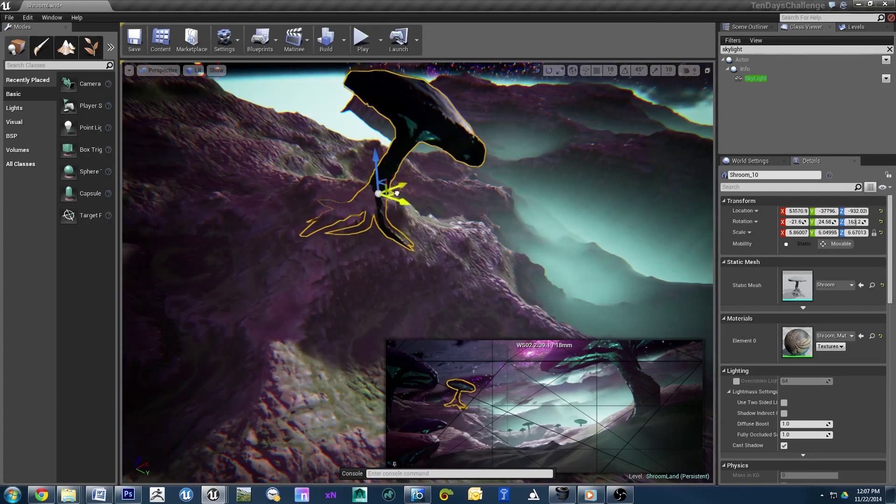
pyautogui.moveTo(396, 193); pyautogui.dragTo(399, 112)
pyautogui.press('e')
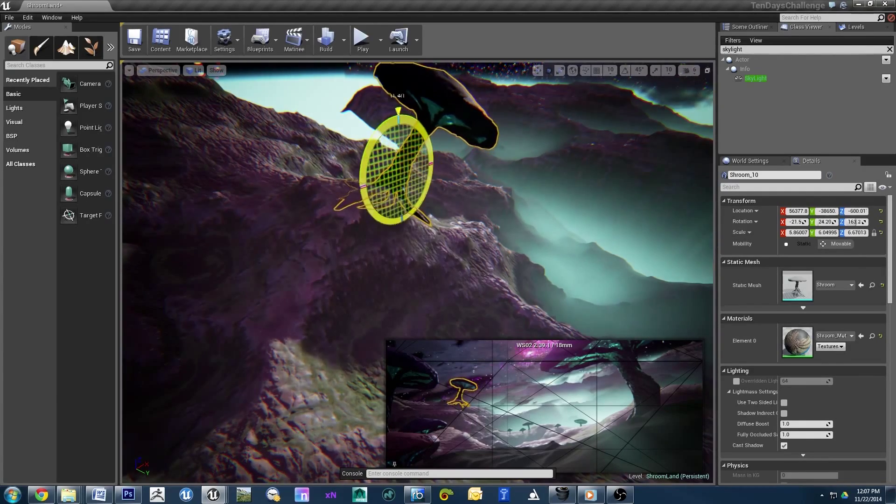
pyautogui.moveTo(400, 176); pyautogui.dragTo(394, 187)
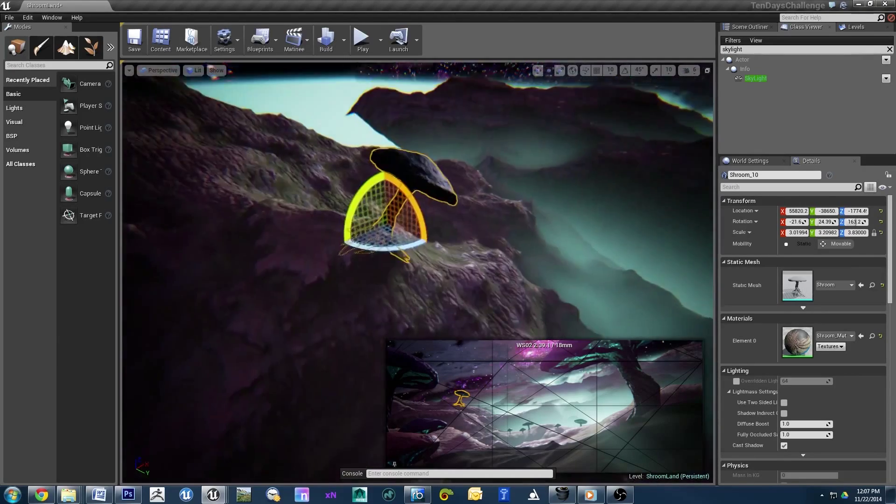
# Add a smaller third copy, Shroom_11, on the slope and locate the Shroom_Blueem material
pyautogui.press('w')
pyautogui.moveTo(386, 247)
pyautogui.keyDown('alt'); pyautogui.mouseDown()
pyautogui.moveTo(391, 221)
pyautogui.moveTo(387, 283)
pyautogui.mouseUp(); pyautogui.keyUp('alt')
pyautogui.press('e')
pyautogui.press('w')
pyautogui.press('r')
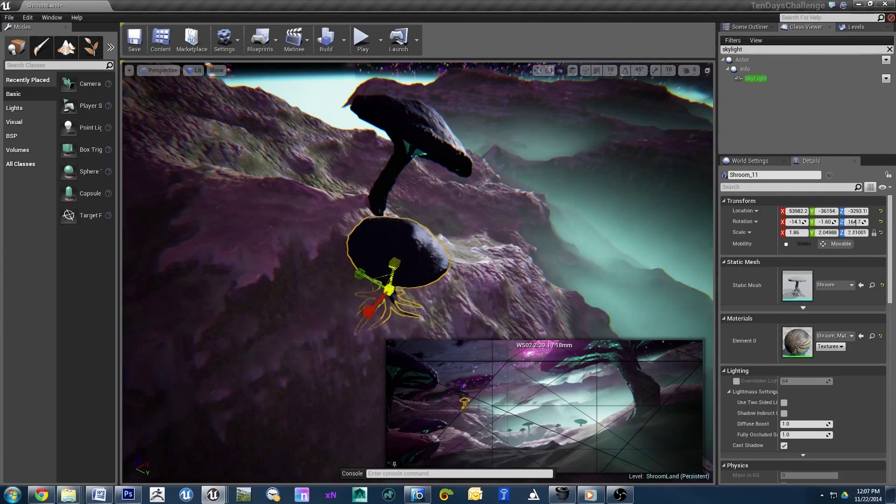
pyautogui.click(872, 336)
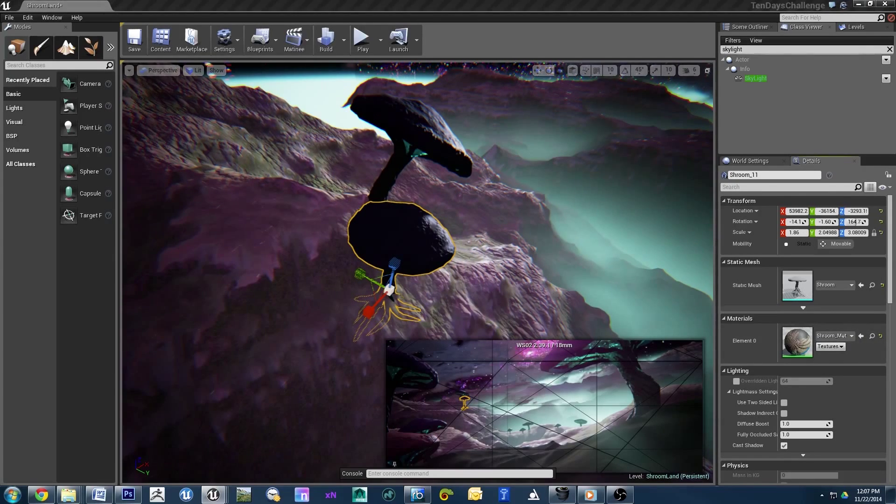
pyautogui.rightClick(719, 103)
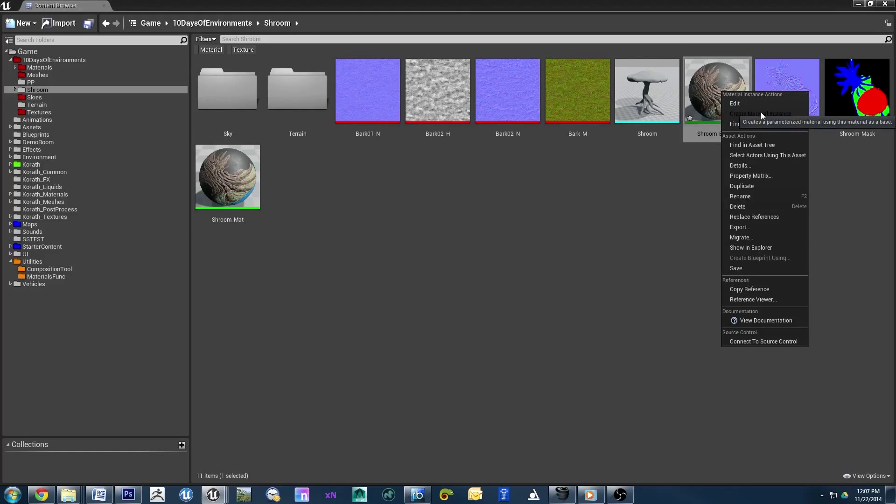
# Create a Shroom_Red material instance from Shroom_Blueem and open it for editing
pyautogui.click(762, 114)
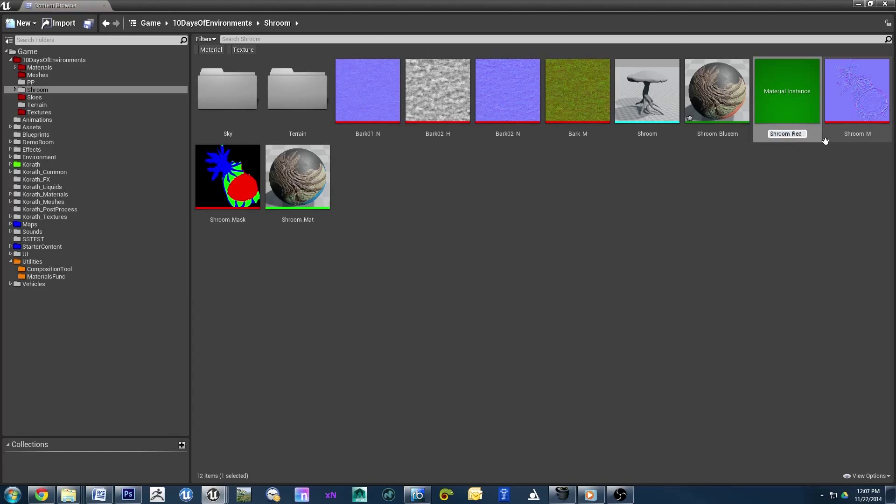
pyautogui.press('Return')
pyautogui.doubleClick(311, 192)
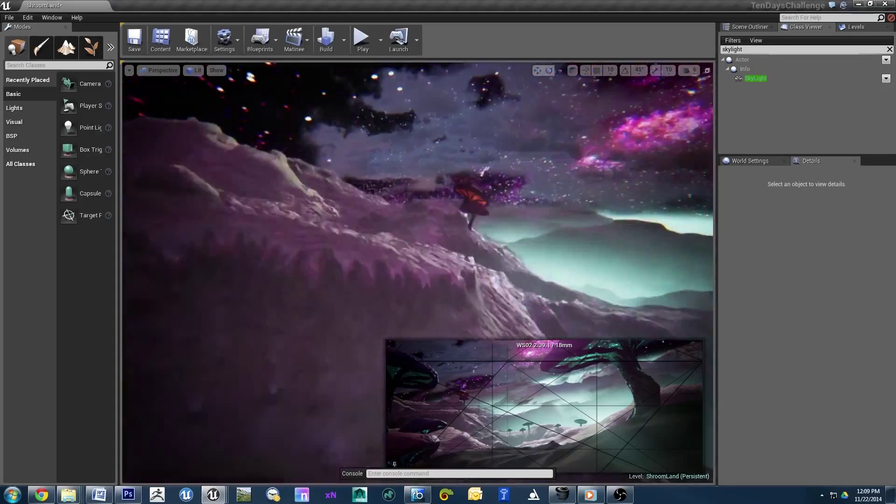
# Select Terrain_2 and two other terrain pieces, then raise and turn them together
pyautogui.click(595, 206)
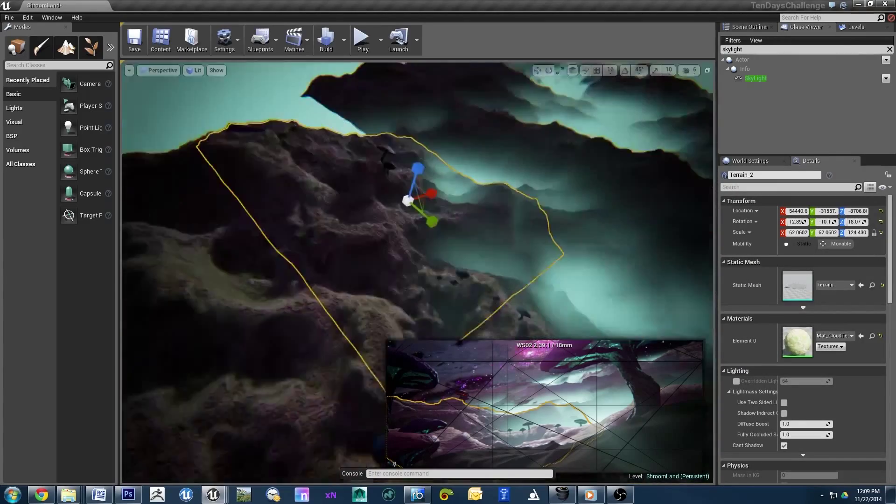
pyautogui.keyDown('ctrl'); pyautogui.click(385, 140); pyautogui.keyUp('ctrl')
pyautogui.keyDown('ctrl'); pyautogui.click(406, 139); pyautogui.keyUp('ctrl')
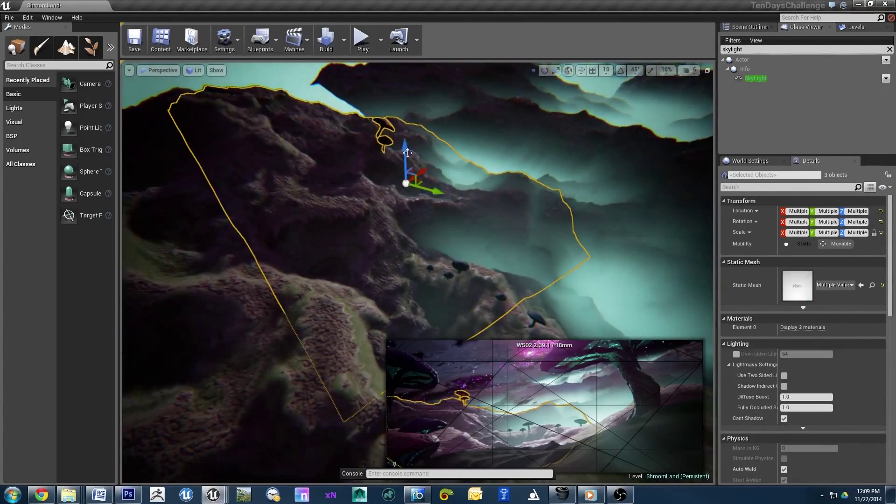
pyautogui.moveTo(405, 139)
pyautogui.mouseDown()
pyautogui.moveTo(406, 126)
pyautogui.moveTo(361, 146)
pyautogui.mouseUp()
pyautogui.press('e')
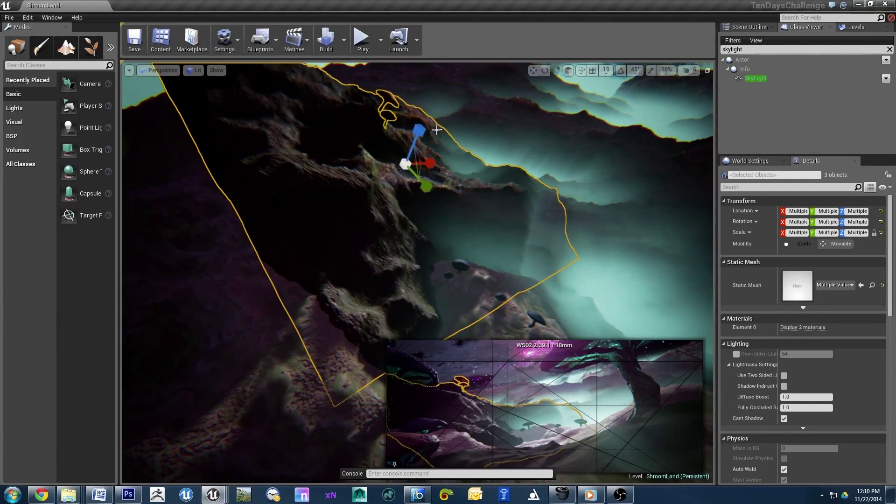
pyautogui.press('w')
pyautogui.moveTo(437, 129); pyautogui.dragTo(454, 158, button='right')
pyautogui.press('Escape')
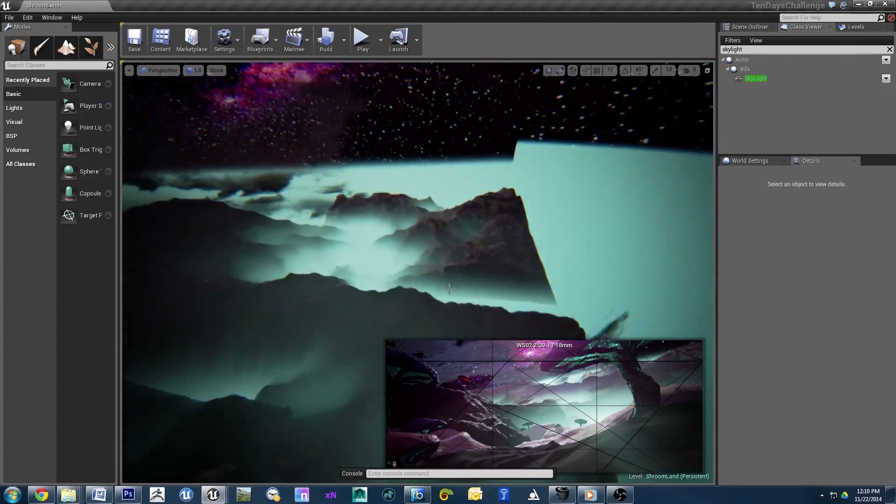
# Duplicate Terrain_5 as a rotated Terrain_8, move it, and lower Shape_Plane_3 to Z 13831.9
pyautogui.click(424, 206)
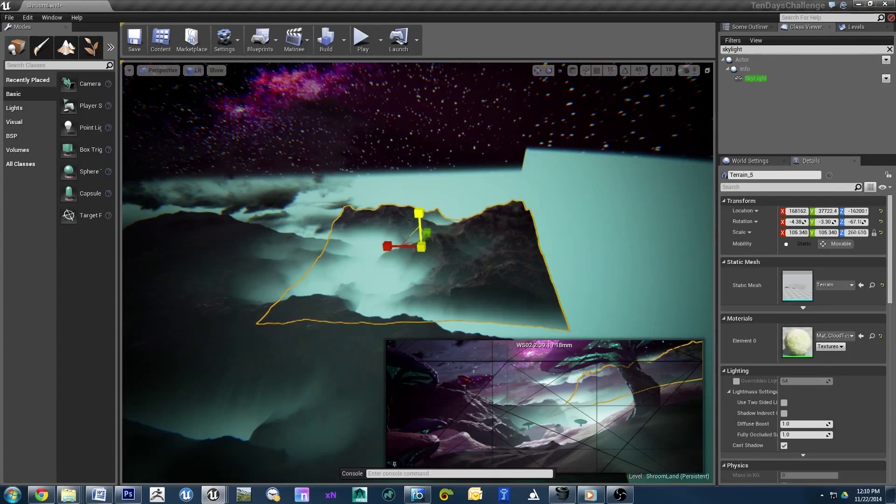
pyautogui.moveTo(409, 204); pyautogui.dragTo(369, 251)
pyautogui.moveTo(429, 242)
pyautogui.keyDown('alt'); pyautogui.mouseDown()
pyautogui.moveTo(320, 210)
pyautogui.moveTo(368, 217)
pyautogui.moveTo(331, 205)
pyautogui.moveTo(308, 210)
pyautogui.moveTo(331, 196)
pyautogui.mouseUp(); pyautogui.keyUp('alt')
pyautogui.press('e')
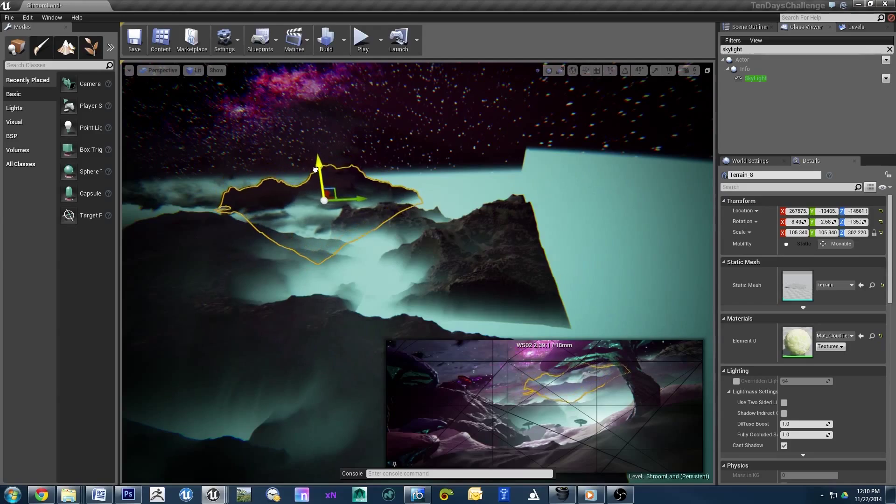
pyautogui.click(331, 153)
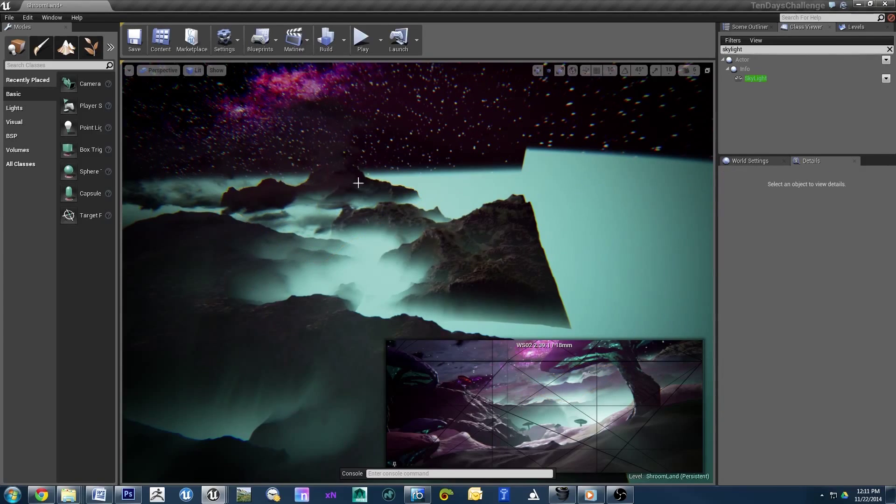
pyautogui.click(358, 183)
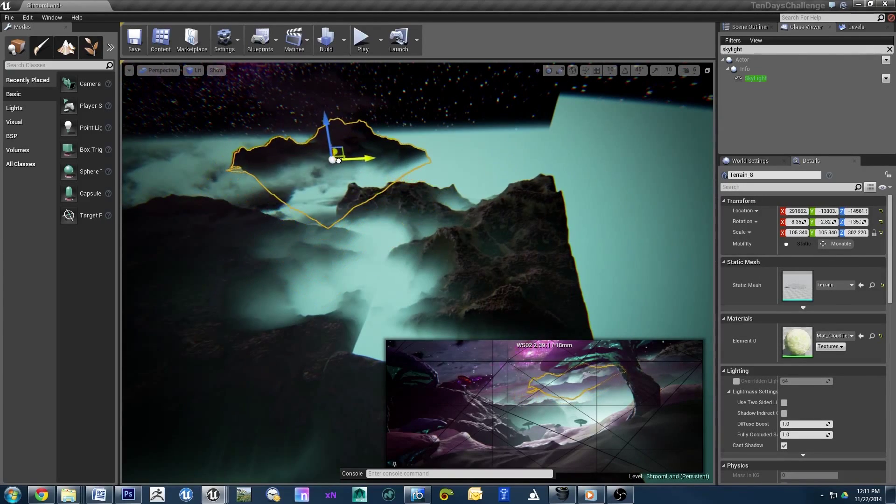
pyautogui.moveTo(337, 167); pyautogui.dragTo(396, 176)
pyautogui.click(245, 180)
pyautogui.moveTo(246, 180); pyautogui.dragTo(244, 220)
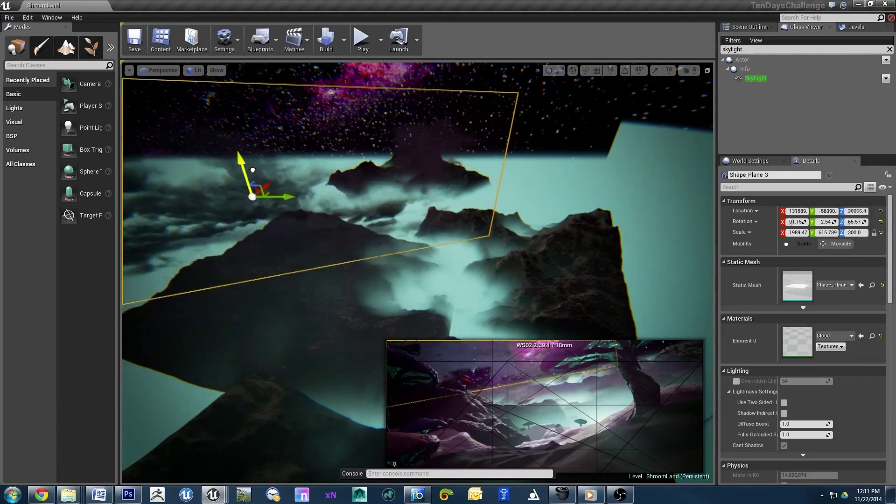
# Search 'fog' in NewMaterial's details and switch off Use Translucency Vertex Fog
pyautogui.click(871, 336)
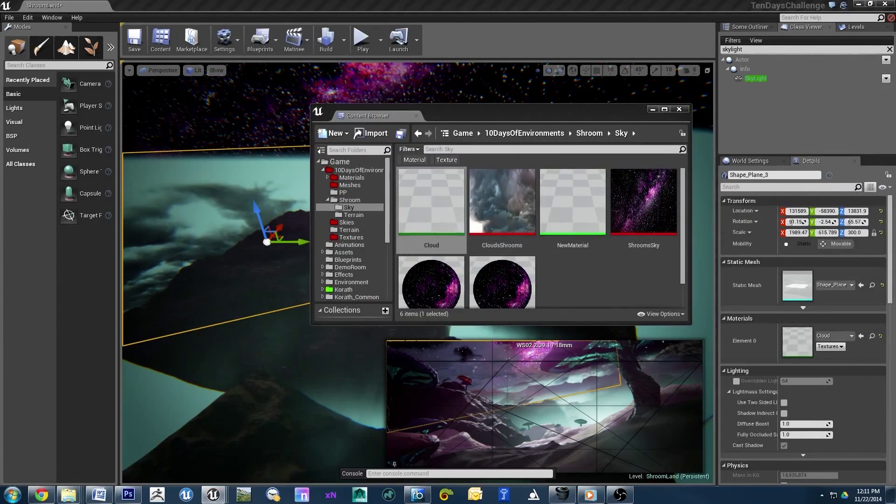
pyautogui.doubleClick(573, 205)
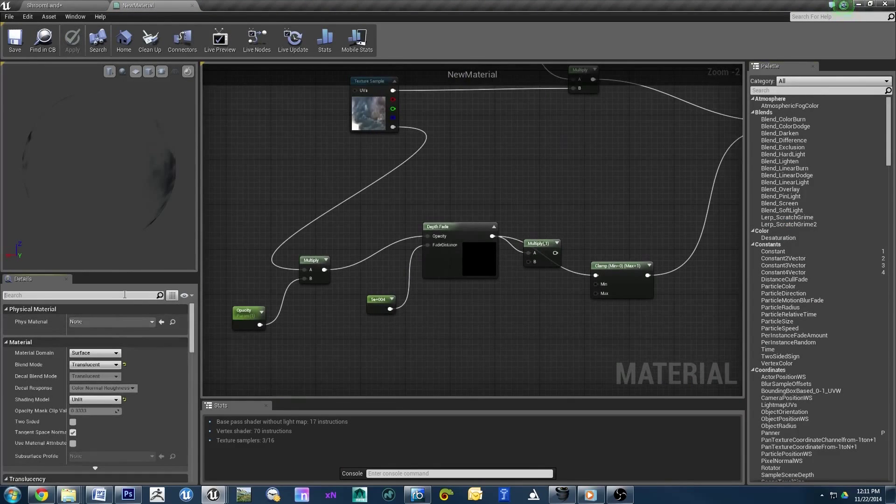
pyautogui.write('fog')
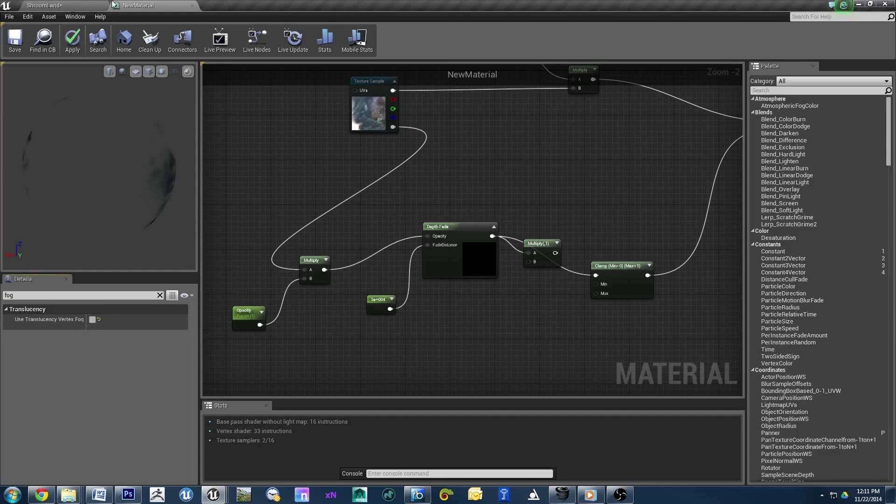
pyautogui.click(49, 6)
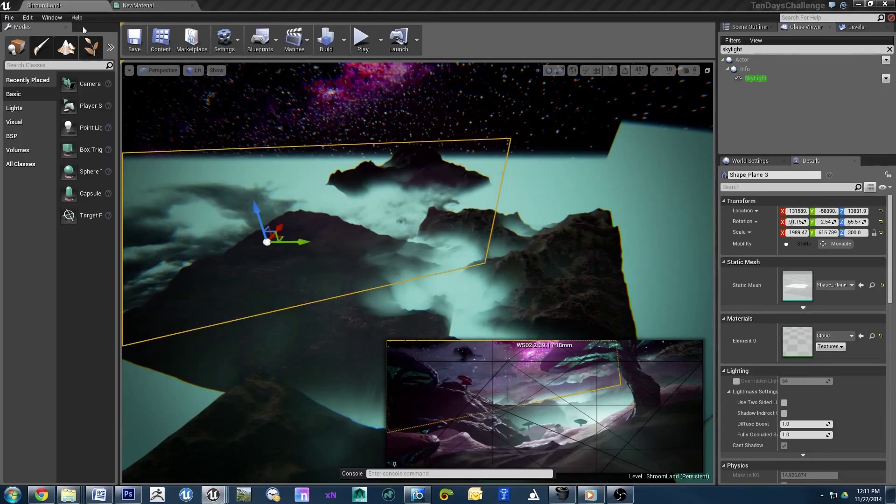
# Raise the cloud plane, then make a lower copy and tilt it
pyautogui.moveTo(248, 180); pyautogui.dragTo(217, 137)
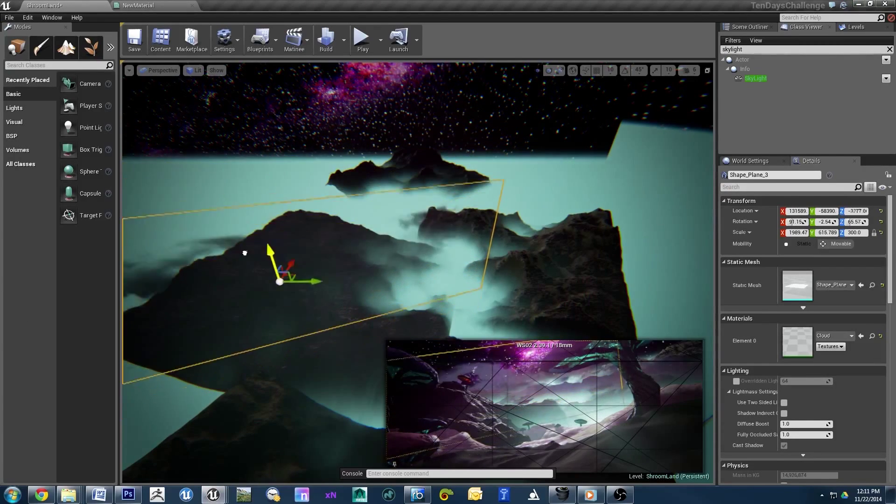
pyautogui.moveTo(248, 181)
pyautogui.keyDown('alt'); pyautogui.mouseDown()
pyautogui.moveTo(435, 272)
pyautogui.moveTo(584, 252)
pyautogui.moveTo(219, 218)
pyautogui.moveTo(269, 254)
pyautogui.mouseUp(); pyautogui.keyUp('alt')
pyautogui.press('e')
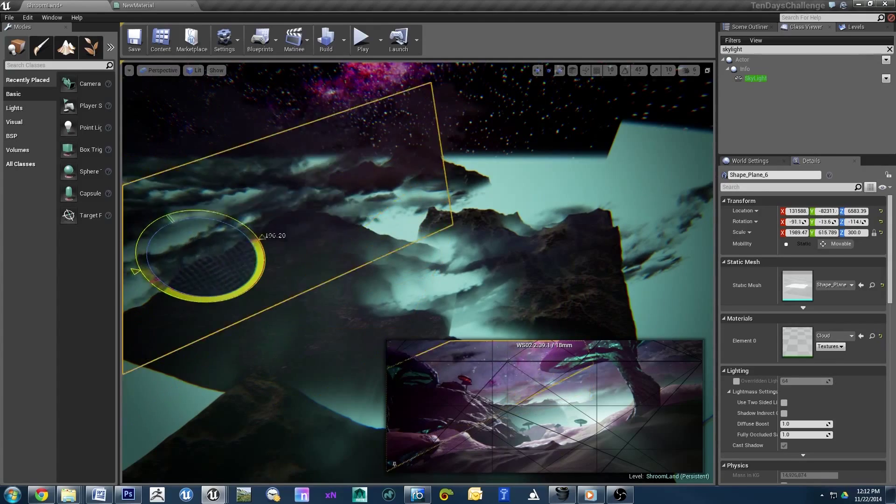
pyautogui.moveTo(205, 248)
pyautogui.mouseDown()
pyautogui.moveTo(124, 181)
pyautogui.moveTo(201, 161)
pyautogui.mouseUp()
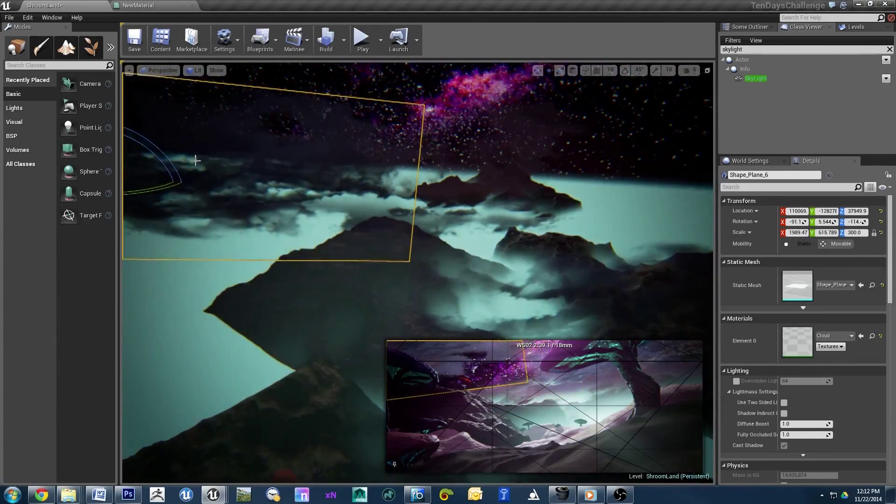
pyautogui.moveTo(254, 191); pyautogui.dragTo(264, 204)
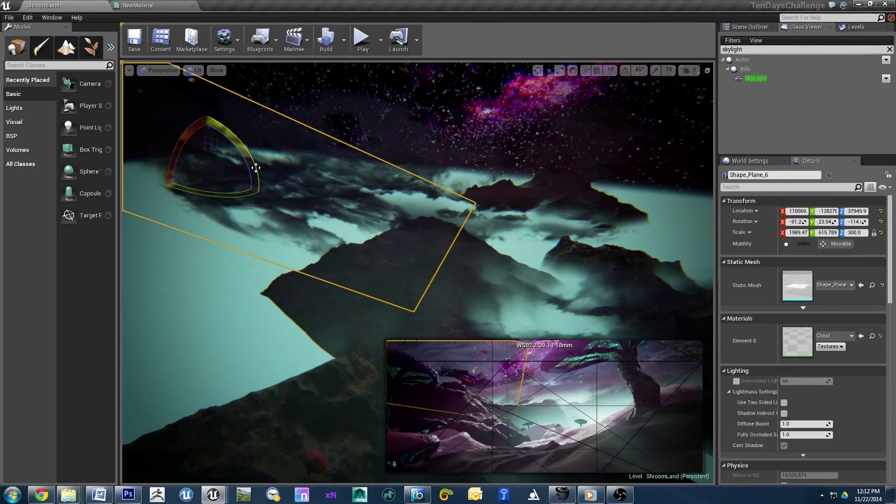
# Duplicate the plane again as Shape_Plane_7, raise it to Z 25139.3, and show the Sky folder
pyautogui.press('w')
pyautogui.moveTo(168, 191)
pyautogui.keyDown('alt'); pyautogui.mouseDown()
pyautogui.moveTo(450, 300)
pyautogui.moveTo(536, 303)
pyautogui.mouseUp(); pyautogui.keyUp('alt')
pyautogui.press('e')
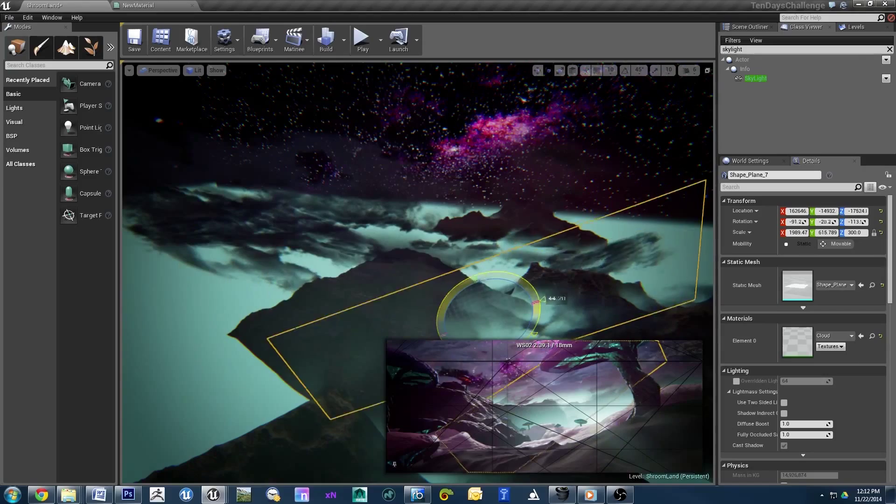
pyautogui.press('w')
pyautogui.moveTo(471, 317)
pyautogui.mouseDown()
pyautogui.moveTo(476, 207)
pyautogui.moveTo(613, 259)
pyautogui.mouseUp()
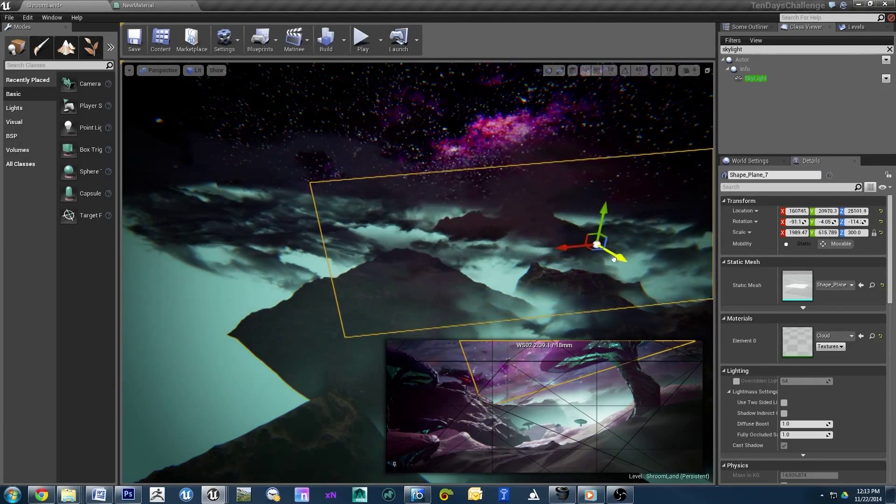
pyautogui.hotkey('ctrl', 'shift', 'f')
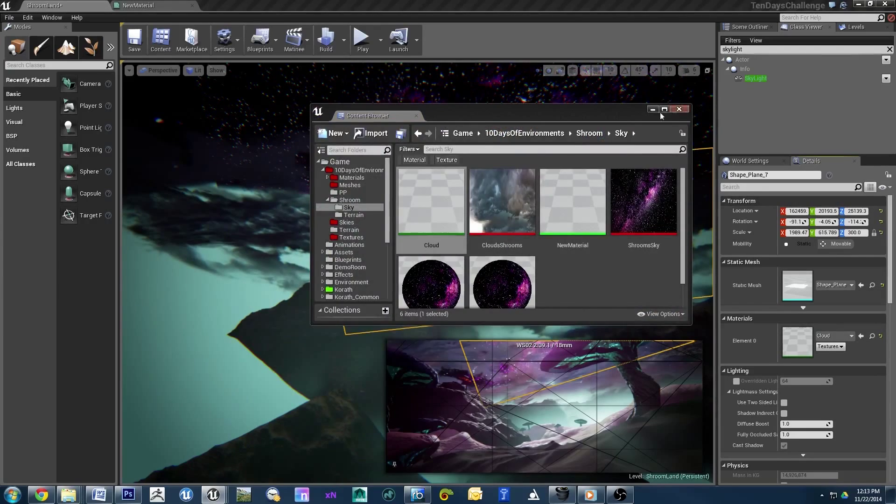
# Set the Cloud material instance's Opacity override to about 1.432151
pyautogui.click(679, 109)
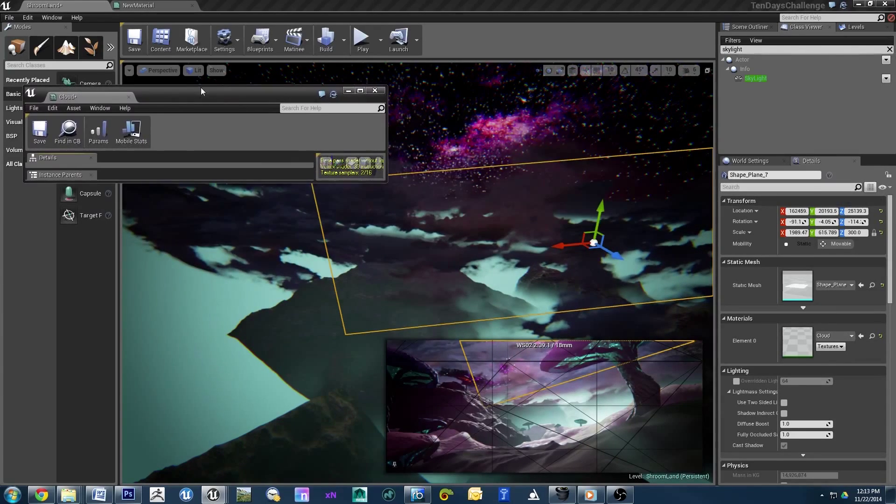
pyautogui.moveTo(201, 91); pyautogui.dragTo(187, 7)
pyautogui.moveTo(138, 265)
pyautogui.mouseDown()
pyautogui.moveTo(154, 265)
pyautogui.moveTo(126, 265)
pyautogui.mouseUp()
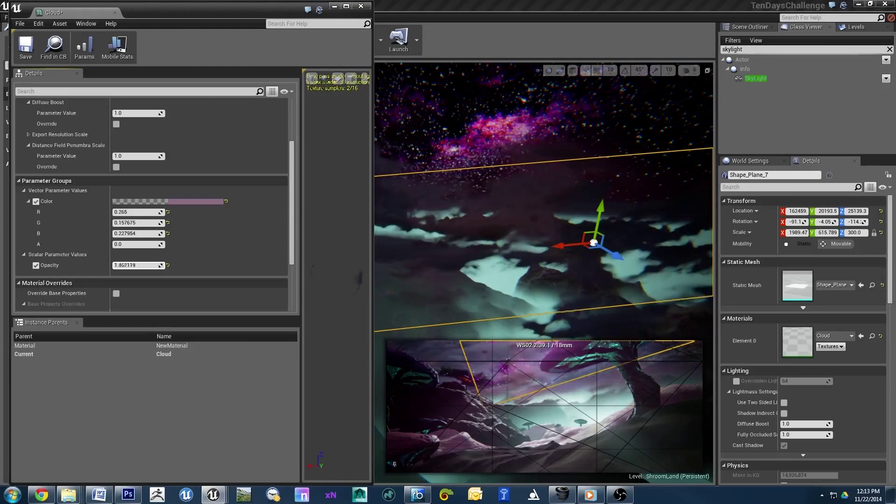
pyautogui.moveTo(138, 265); pyautogui.dragTo(144, 265)
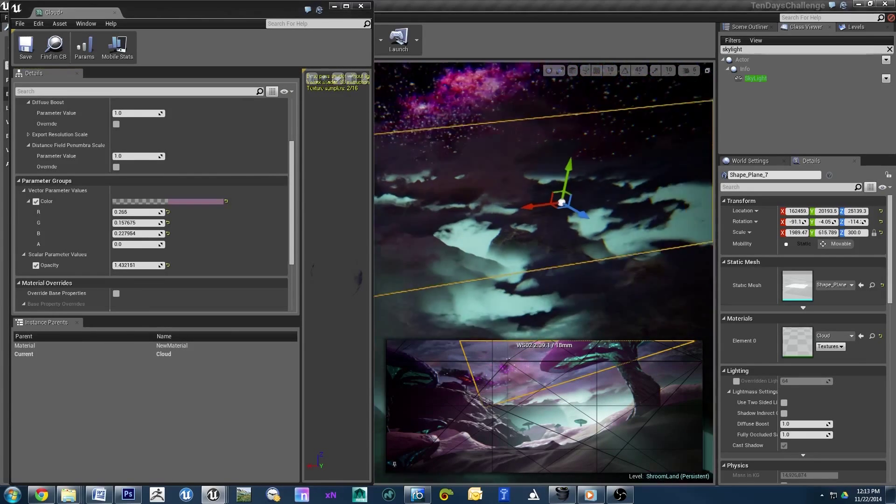
pyautogui.moveTo(544, 201); pyautogui.dragTo(543, 177)
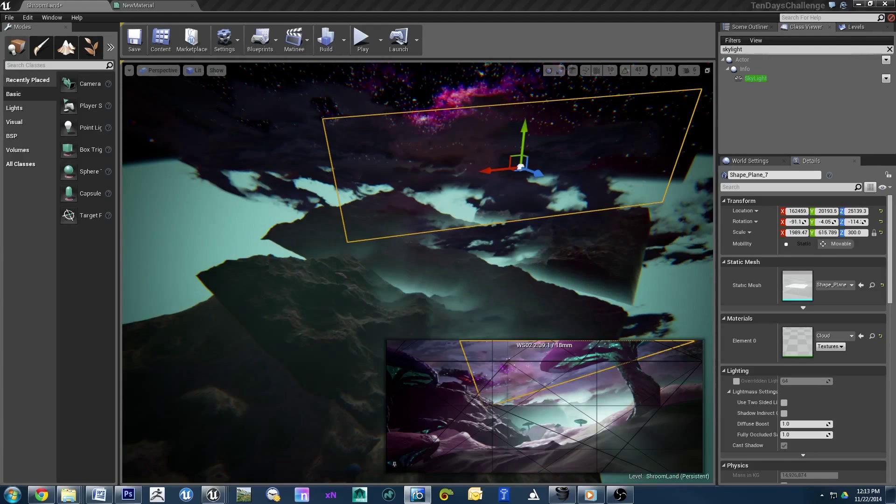
# Lower Shape_Plane_7 and set its X scale to 500, then briefly select Shape_Plane_4
pyautogui.moveTo(536, 173)
pyautogui.mouseDown()
pyautogui.moveTo(474, 237)
pyautogui.moveTo(575, 289)
pyautogui.moveTo(486, 322)
pyautogui.mouseUp()
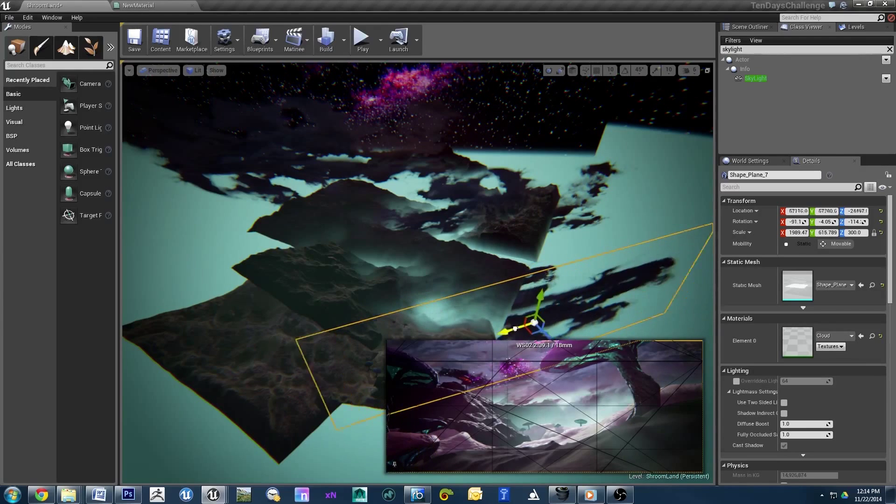
pyautogui.write('500')
pyautogui.press('Return')
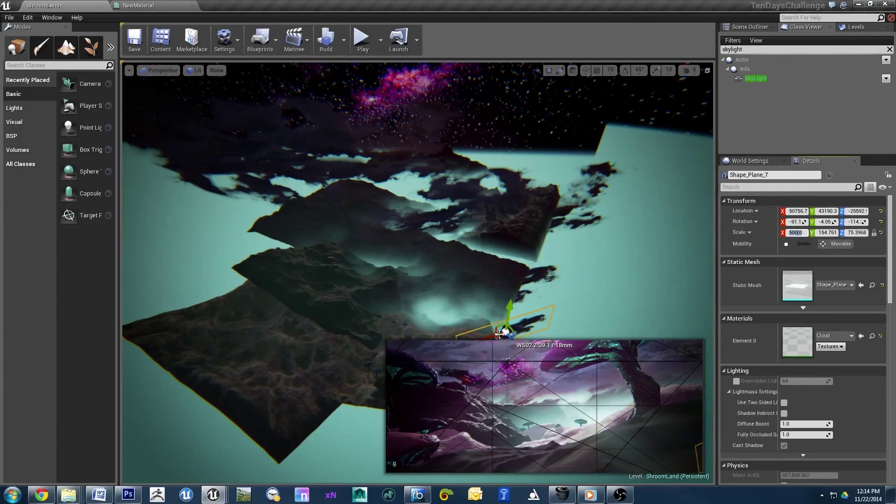
pyautogui.press('f')
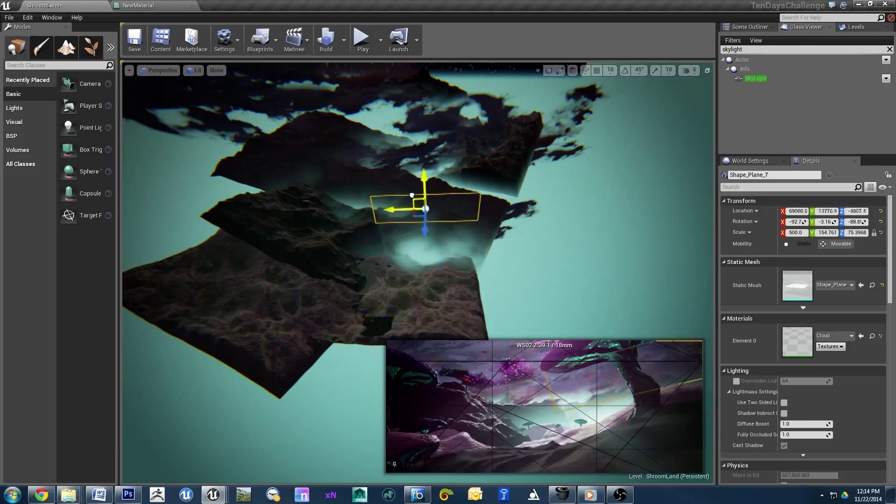
pyautogui.press('Escape')
pyautogui.click(394, 221)
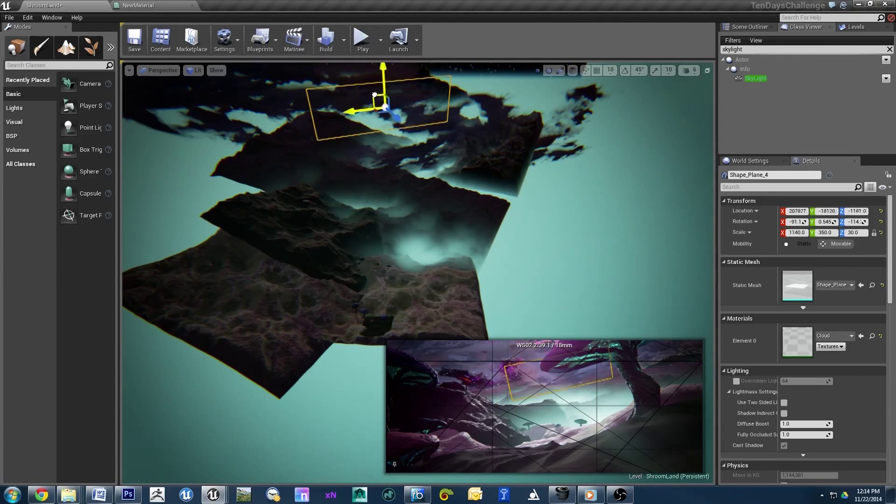
pyautogui.press('Escape')
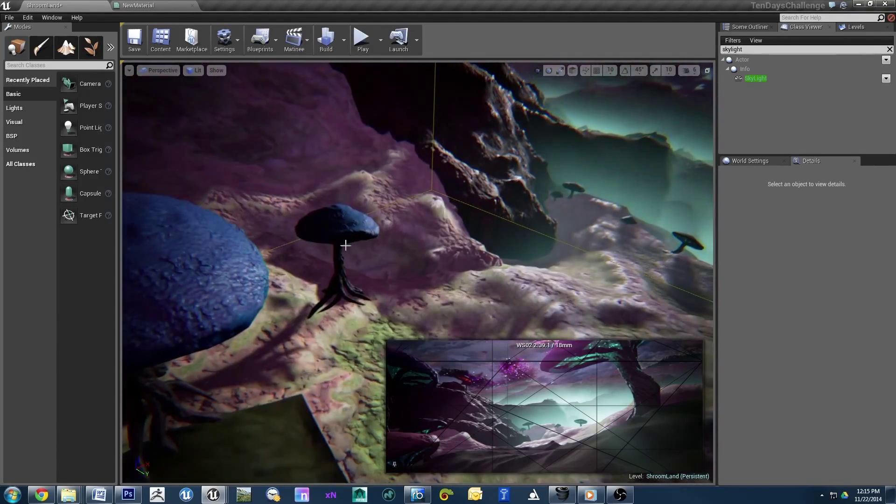
# Duplicate a mushroom as Shroom_12, then tilt and position it on the rock
pyautogui.click(345, 245)
pyautogui.keyDown('alt'); pyautogui.moveTo(345, 245); pyautogui.dragTo(490, 193); pyautogui.keyUp('alt')
pyautogui.press('f')
pyautogui.moveTo(472, 269); pyautogui.dragTo(514, 243)
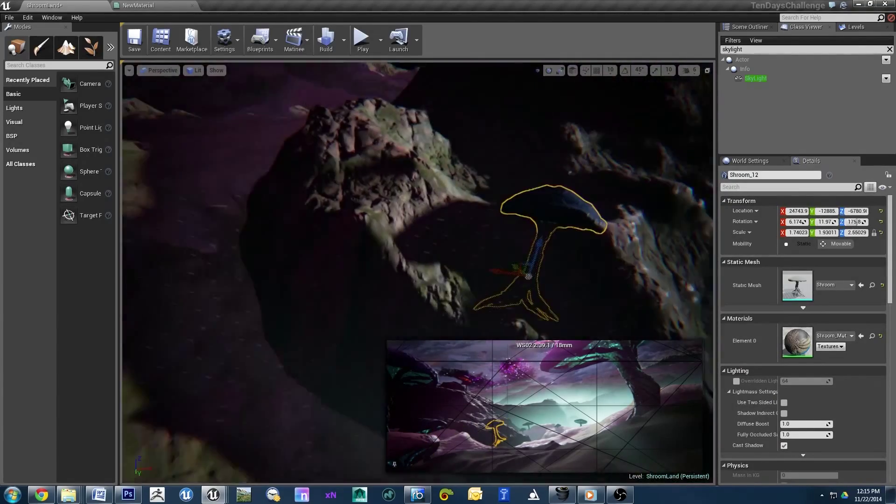
pyautogui.press('f')
pyautogui.press('e')
pyautogui.moveTo(355, 229); pyautogui.dragTo(326, 261)
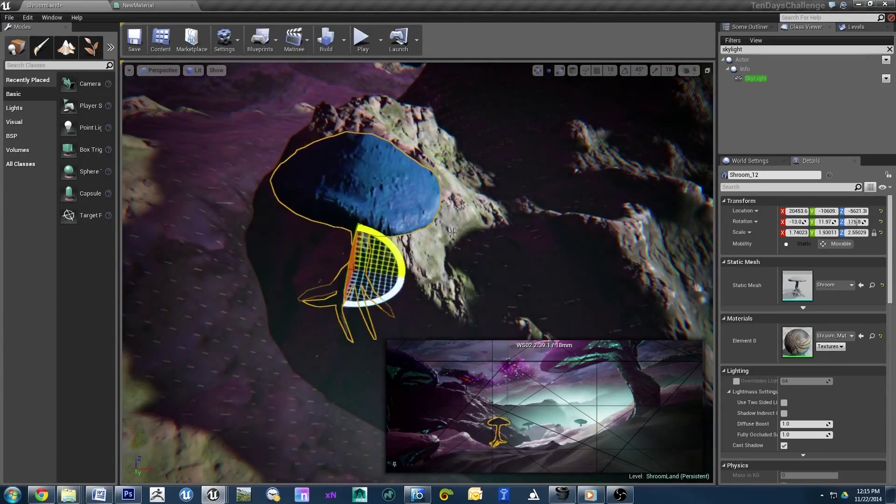
pyautogui.press('w')
pyautogui.moveTo(504, 266)
pyautogui.mouseDown()
pyautogui.moveTo(513, 263)
pyautogui.moveTo(509, 226)
pyautogui.moveTo(511, 243)
pyautogui.mouseUp()
pyautogui.press('r')
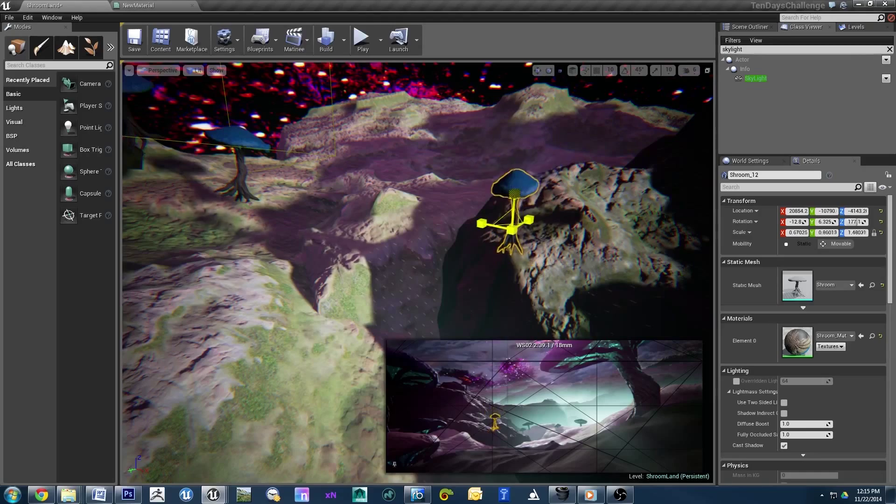
pyautogui.press('w')
pyautogui.press('f')
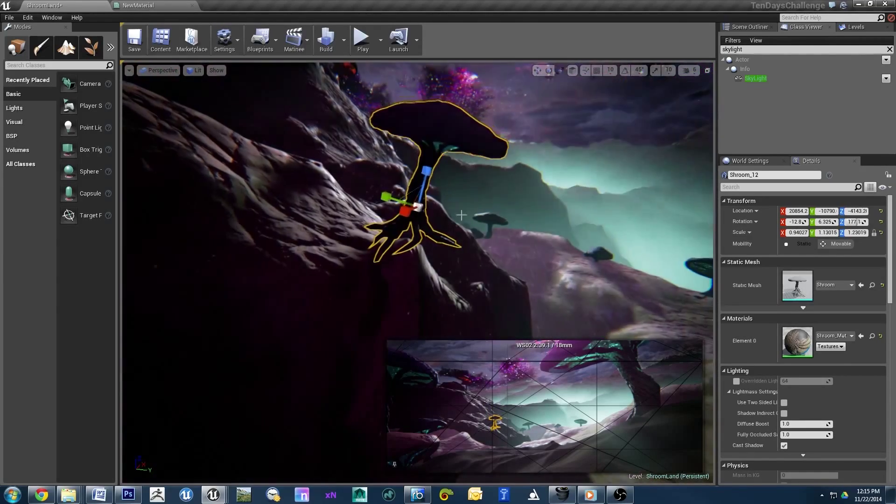
pyautogui.moveTo(396, 200)
pyautogui.mouseDown()
pyautogui.moveTo(388, 201)
pyautogui.moveTo(406, 190)
pyautogui.mouseUp()
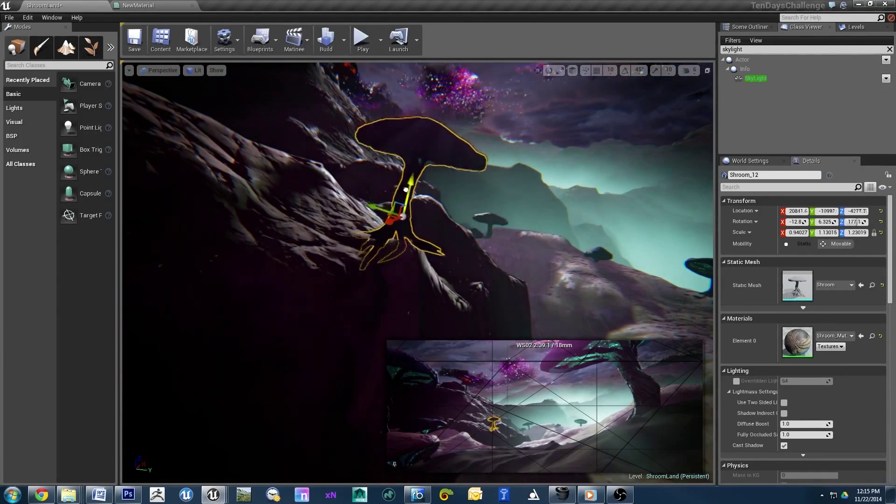
# Enlarge the Shroom_13 copy and tilt it to lie along the cliff slope
pyautogui.moveTo(316, 182); pyautogui.dragTo(322, 140)
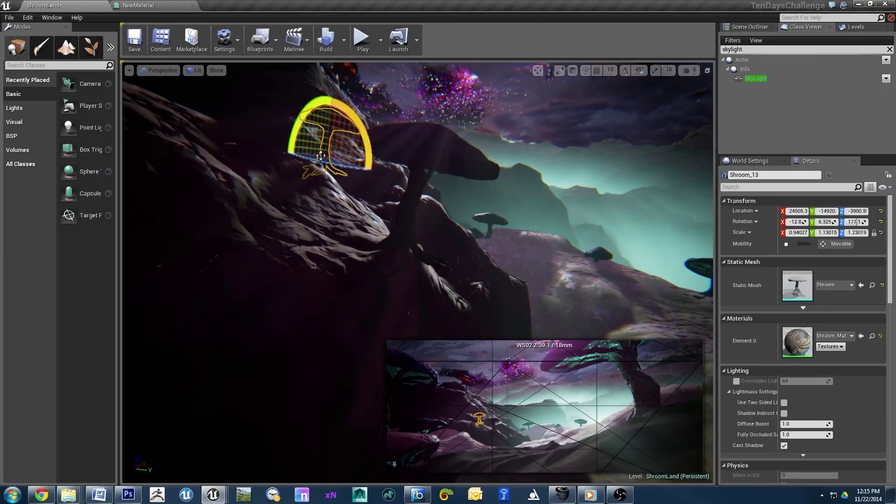
pyautogui.press('f')
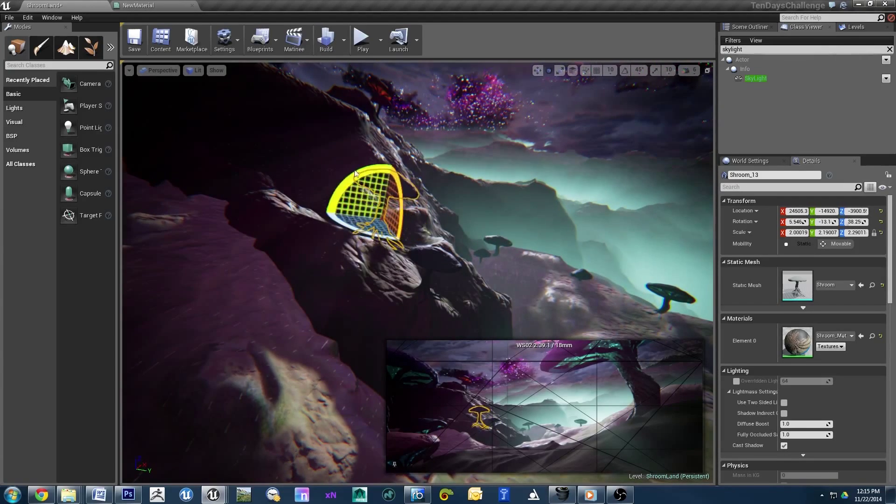
pyautogui.moveTo(373, 224); pyautogui.dragTo(409, 205, button='right')
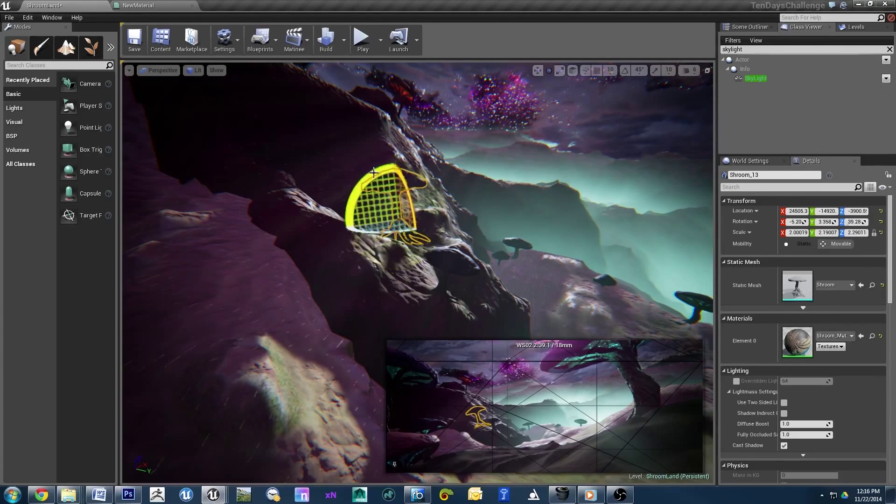
pyautogui.press('e')
pyautogui.moveTo(365, 252)
pyautogui.mouseDown()
pyautogui.moveTo(395, 252)
pyautogui.moveTo(379, 290)
pyautogui.mouseUp()
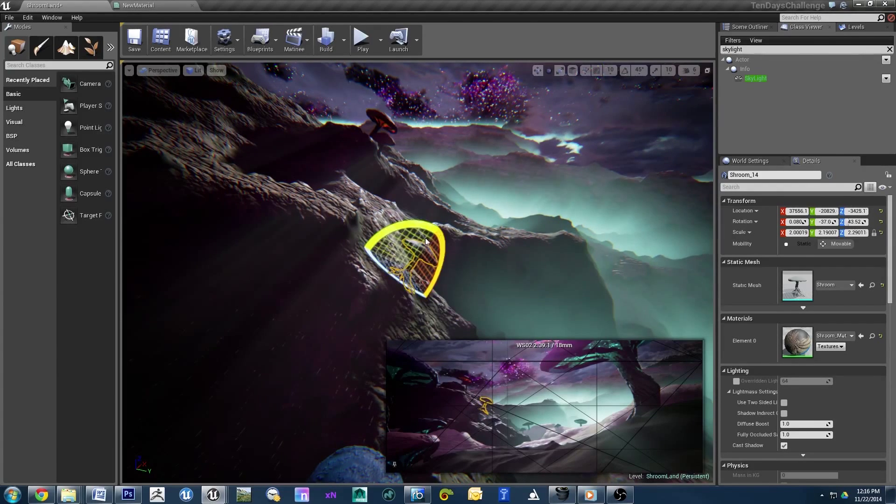
pyautogui.moveTo(433, 220); pyautogui.dragTo(394, 195)
pyautogui.press('Escape')
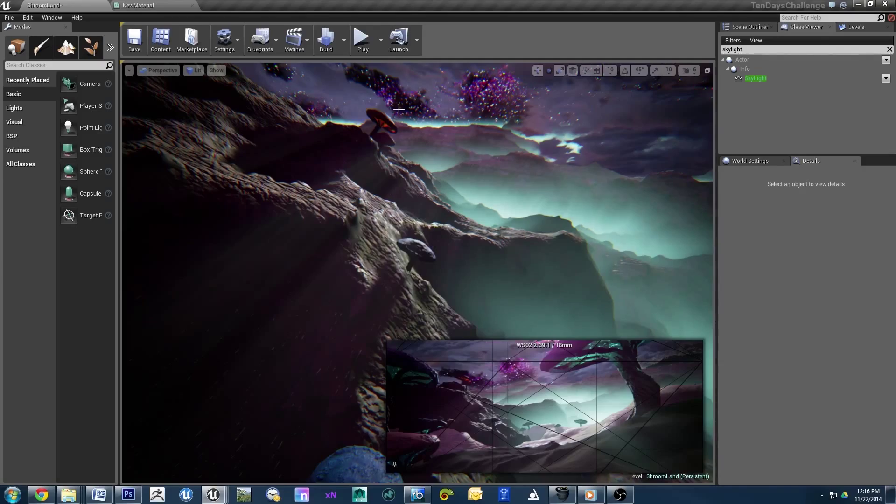
pyautogui.moveTo(407, 229); pyautogui.dragTo(407, 229, button='right')
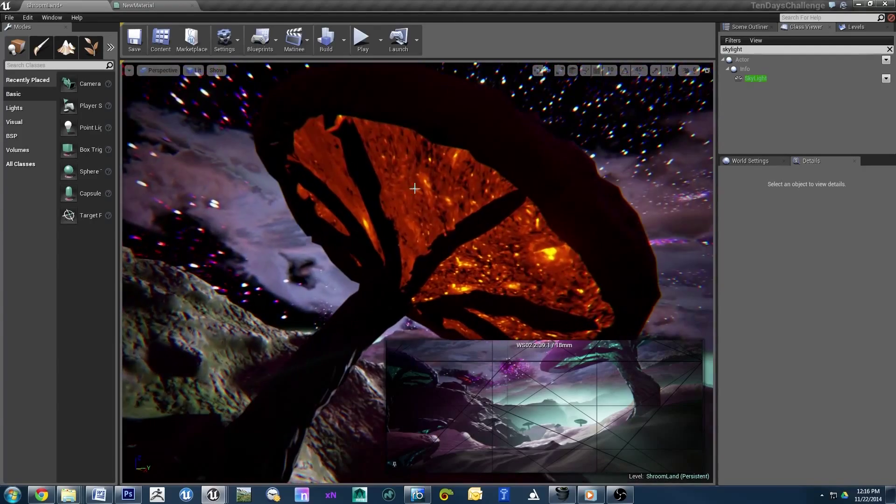
# Place a point light under the mushroom cap with attenuation radius about 4782
pyautogui.click(440, 231)
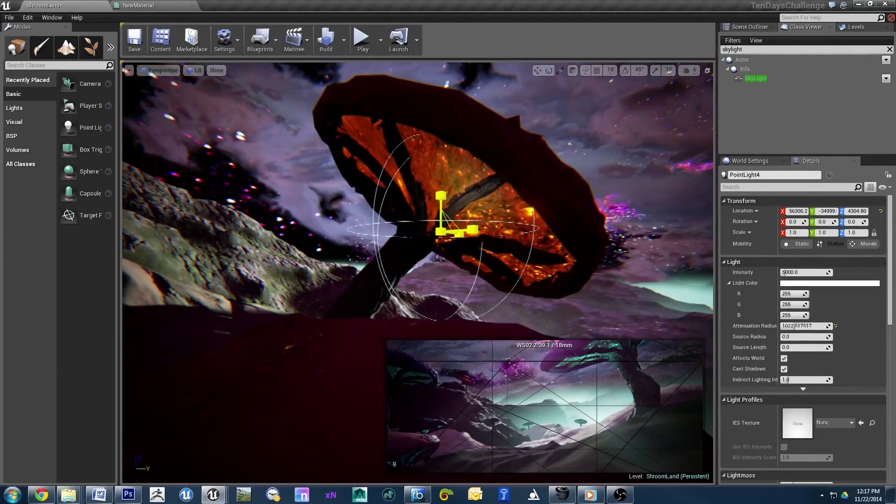
pyautogui.moveTo(795, 325); pyautogui.dragTo(822, 326)
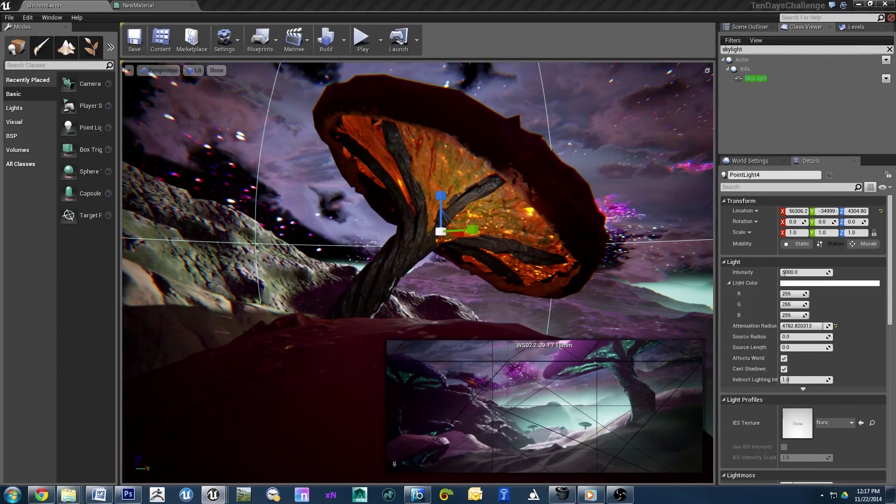
pyautogui.click(702, 153)
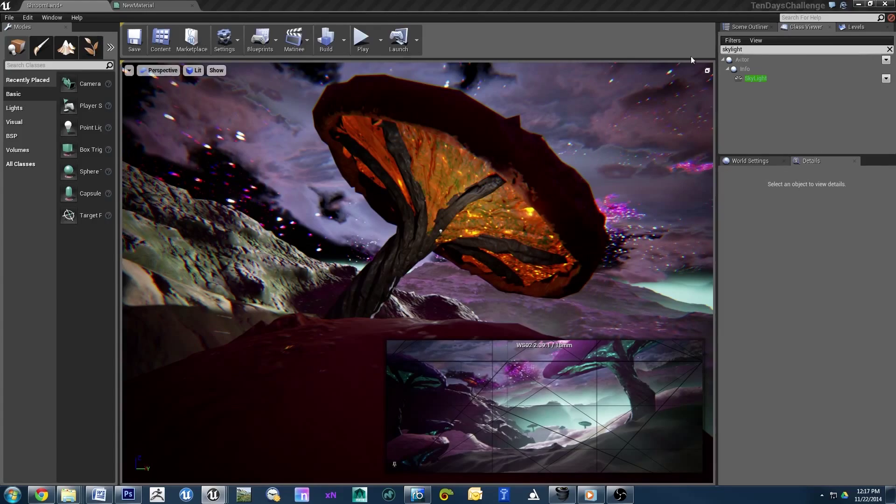
# Colour the light orange (255, 101, 0) and carry a copy to another mushroom cap
pyautogui.moveTo(485, 169); pyautogui.dragTo(497, 202, button='right')
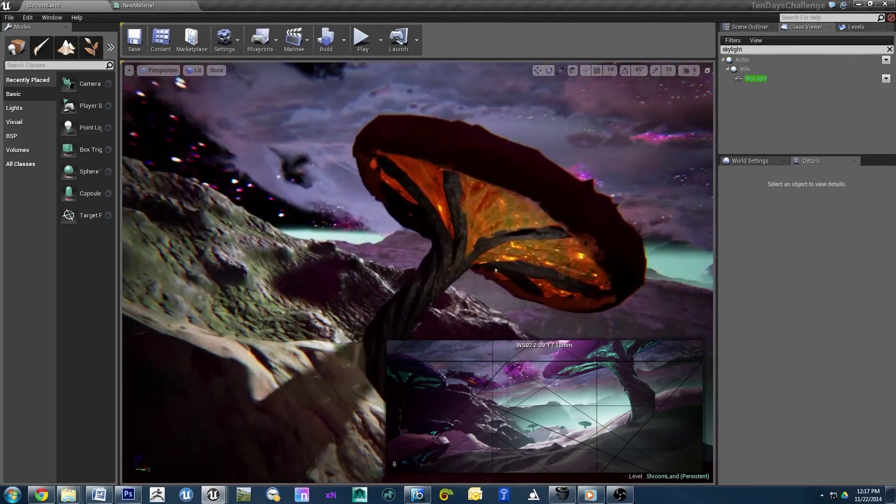
pyautogui.click(492, 172)
pyautogui.click(815, 284)
pyautogui.click(754, 363)
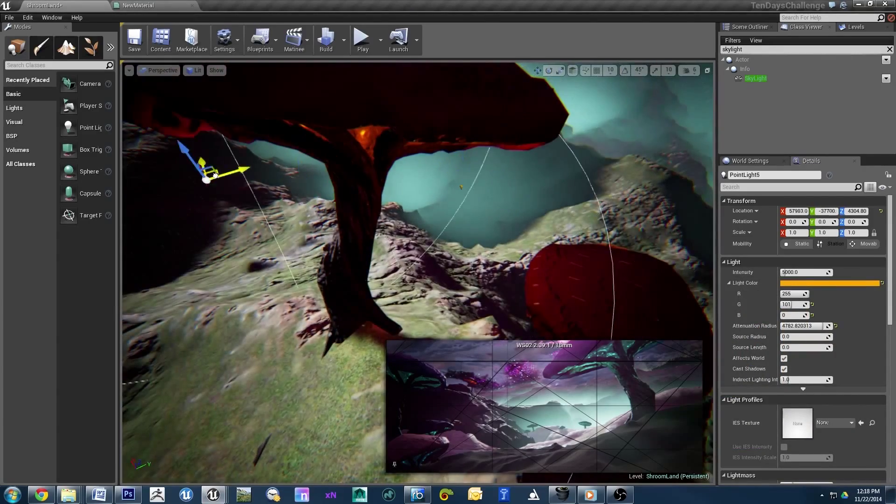
pyautogui.moveTo(294, 247)
pyautogui.keyDown('shift'); pyautogui.mouseDown()
pyautogui.moveTo(332, 273)
pyautogui.moveTo(311, 166)
pyautogui.moveTo(492, 87)
pyautogui.moveTo(409, 290)
pyautogui.mouseUp(); pyautogui.keyUp('shift')
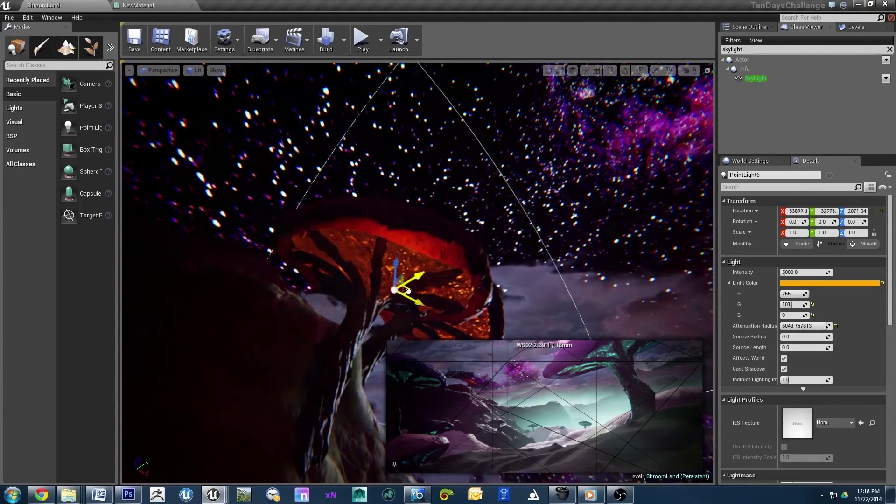
pyautogui.click(146, 8)
# Close NewMaterial and open the Shroom_Mat material from the Shroom folder
pyautogui.click(192, 5)
pyautogui.click(473, 260)
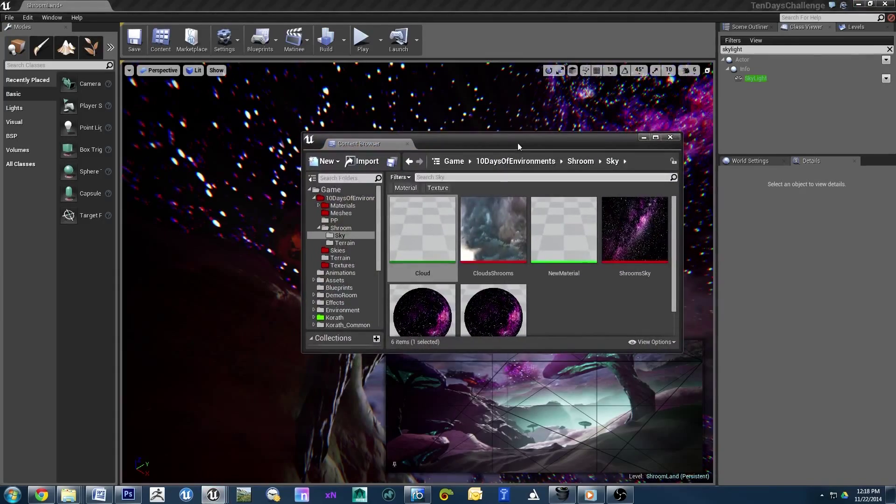
pyautogui.click(341, 228)
pyautogui.doubleClick(567, 299)
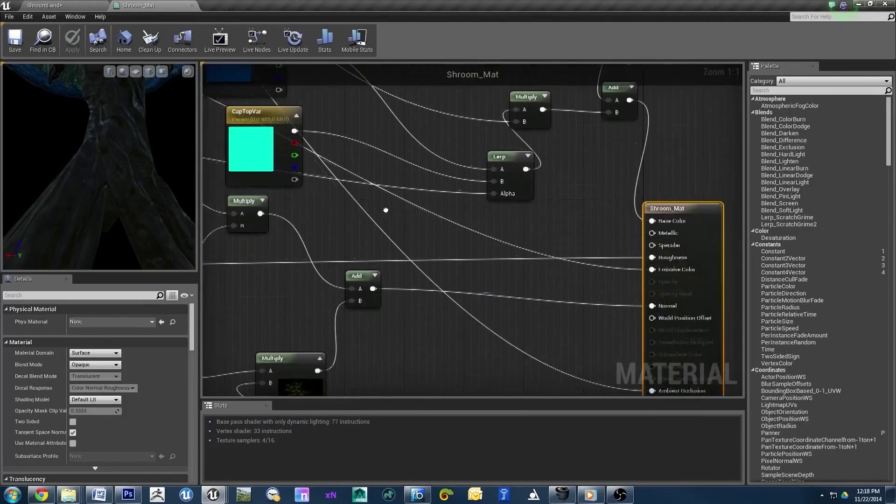
# Add a GlowyCap static switch parameter fed by CapTopVar and wire it into Emissive Color
pyautogui.click(770, 90)
pyautogui.write('static')
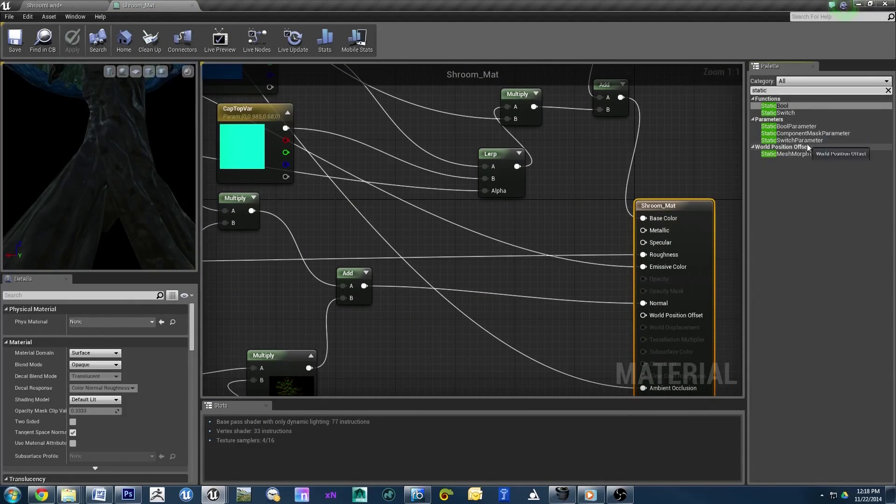
pyautogui.moveTo(792, 140); pyautogui.dragTo(511, 223)
pyautogui.moveTo(643, 266)
pyautogui.keyDown('ctrl'); pyautogui.mouseDown()
pyautogui.moveTo(516, 245)
pyautogui.moveTo(515, 257)
pyautogui.mouseUp(); pyautogui.keyUp('ctrl')
pyautogui.write('GlowyCap')
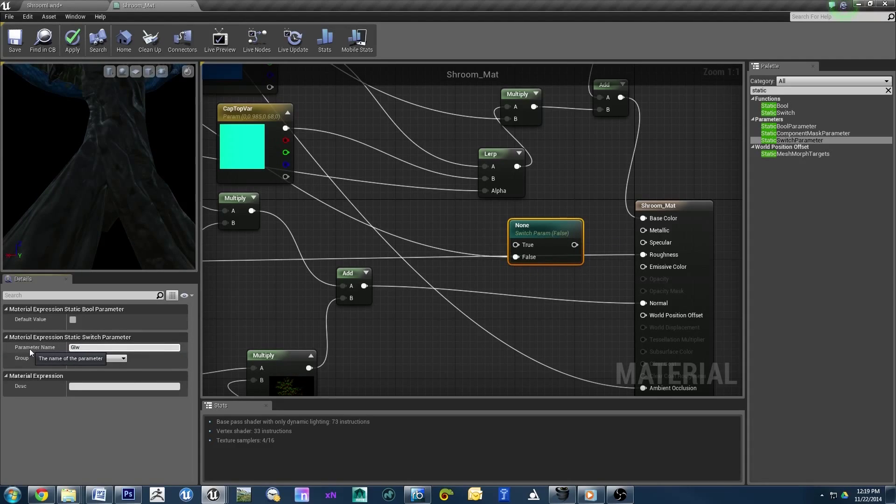
pyautogui.press('Return')
pyautogui.click(457, 275)
pyautogui.moveTo(575, 245); pyautogui.dragTo(643, 267)
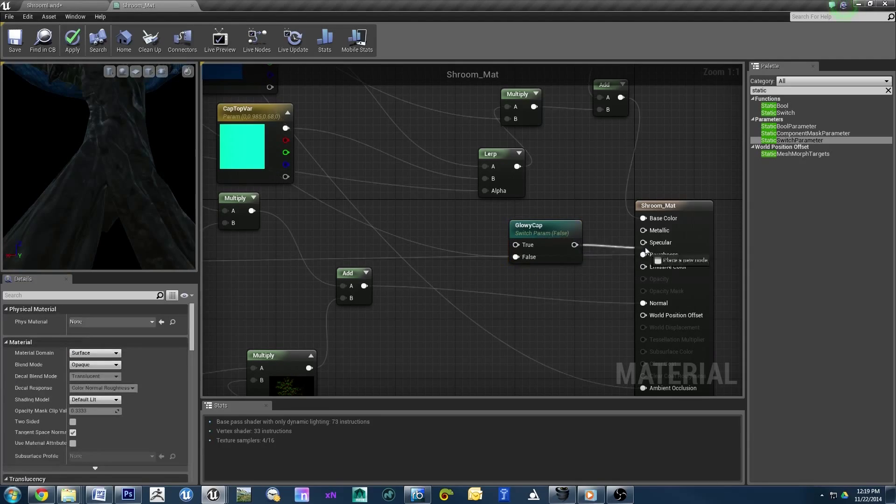
# Reposition the GlowyCap node and wire a Texture Sample channel into it
pyautogui.scroll(-3, 643, 266)
pyautogui.moveTo(466, 233); pyautogui.dragTo(466, 327, button='right')
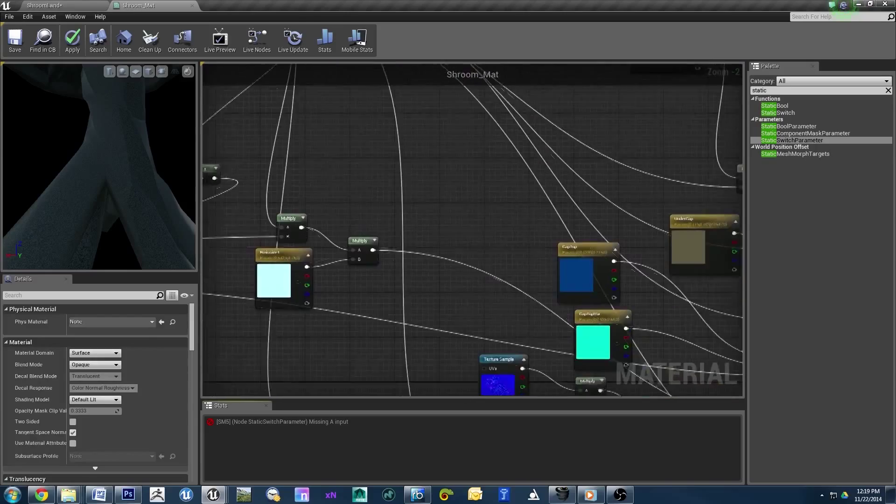
pyautogui.moveTo(466, 233)
pyautogui.mouseDown(button='right')
pyautogui.moveTo(415, 188)
pyautogui.moveTo(354, 176)
pyautogui.mouseUp(button='right')
pyautogui.scroll(-1, 415, 188)
pyautogui.click(385, 275)
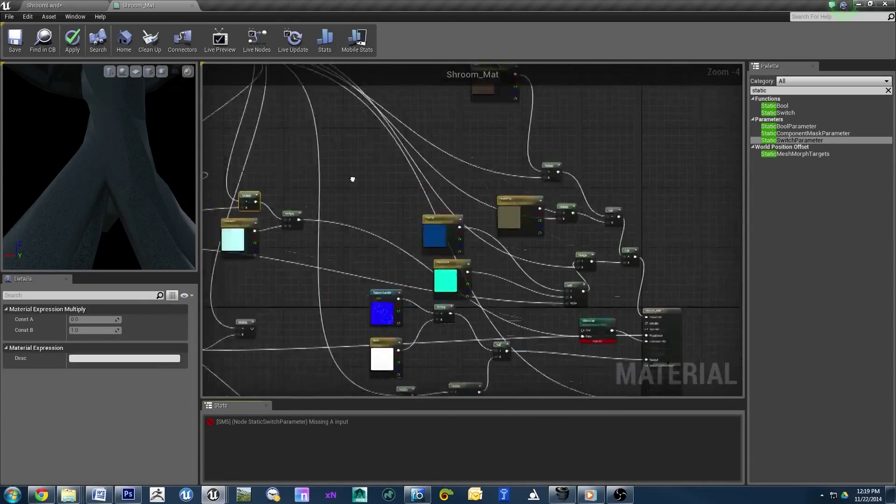
pyautogui.click(568, 277)
pyautogui.scroll(2, 531, 240)
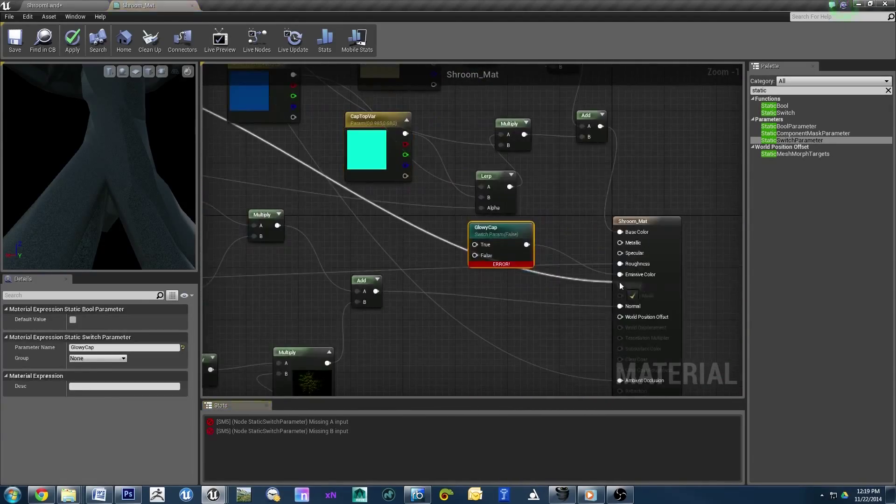
pyautogui.moveTo(530, 240); pyautogui.dragTo(520, 258, button='right')
pyautogui.click(523, 337)
pyautogui.moveTo(518, 254); pyautogui.dragTo(501, 238)
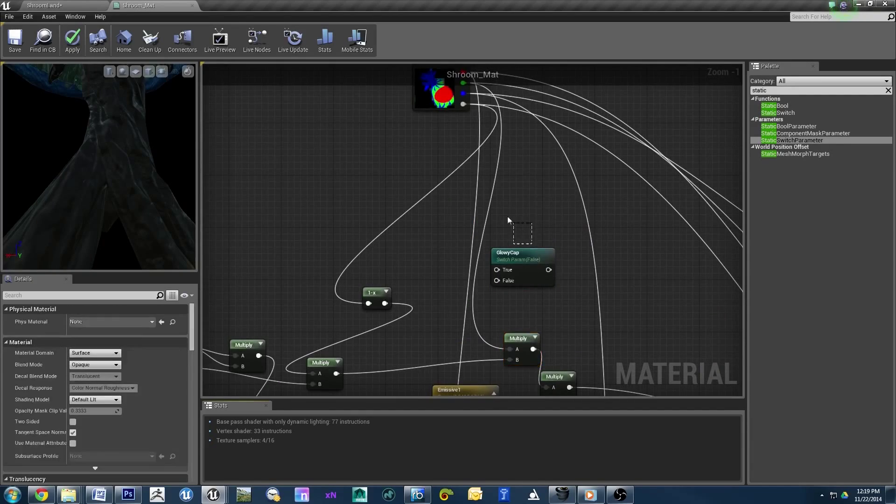
pyautogui.moveTo(500, 238); pyautogui.dragTo(423, 327, button='right')
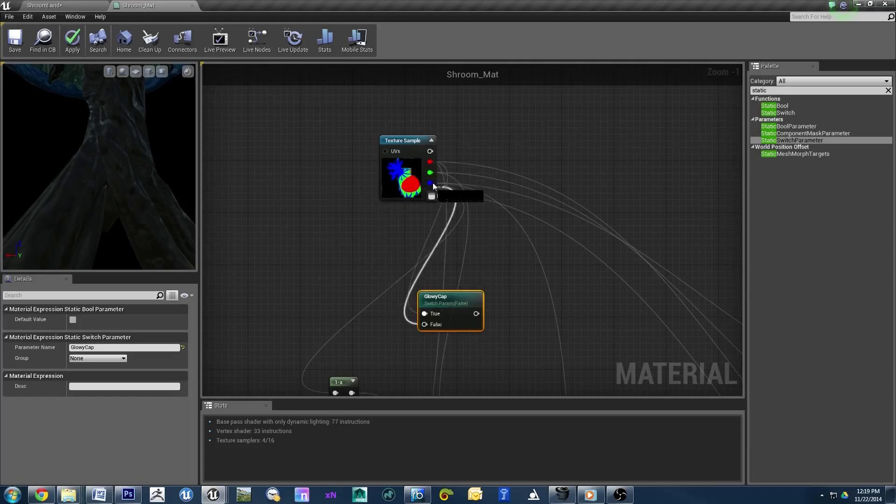
pyautogui.moveTo(433, 186); pyautogui.dragTo(431, 184)
pyautogui.moveTo(431, 185); pyautogui.dragTo(411, 91, button='right')
# Remove an extra Multiply node and apply the Shroom_Mat changes
pyautogui.rightClick(422, 230)
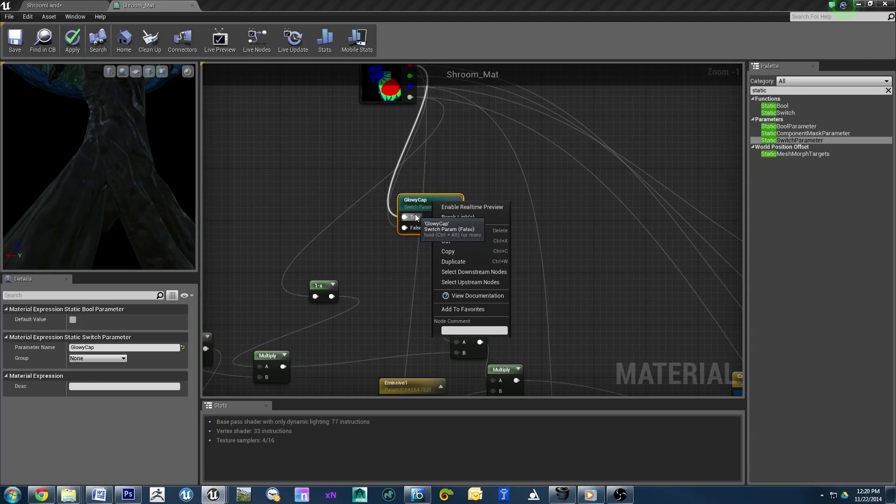
pyautogui.moveTo(417, 217); pyautogui.dragTo(378, 250, button='right')
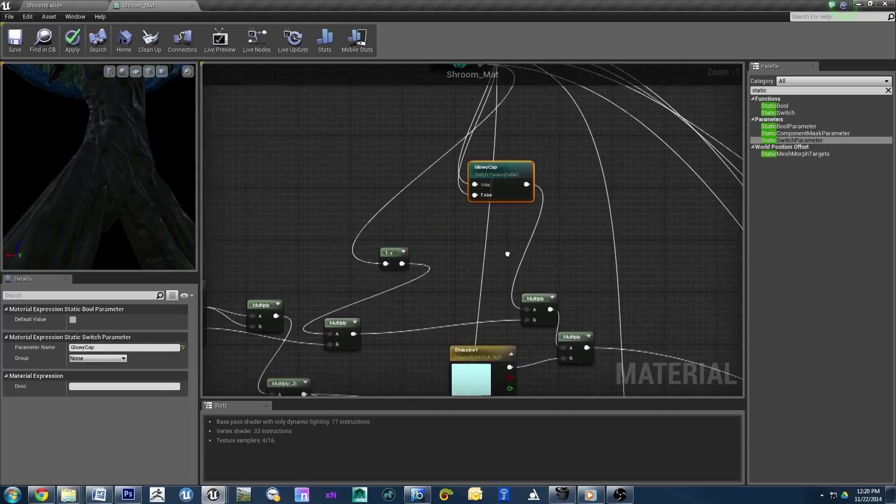
pyautogui.click(378, 249)
pyautogui.click(309, 260)
pyautogui.scroll(-1, 310, 234)
pyautogui.moveTo(275, 289)
pyautogui.mouseDown()
pyautogui.moveTo(342, 201)
pyautogui.moveTo(463, 106)
pyautogui.mouseUp()
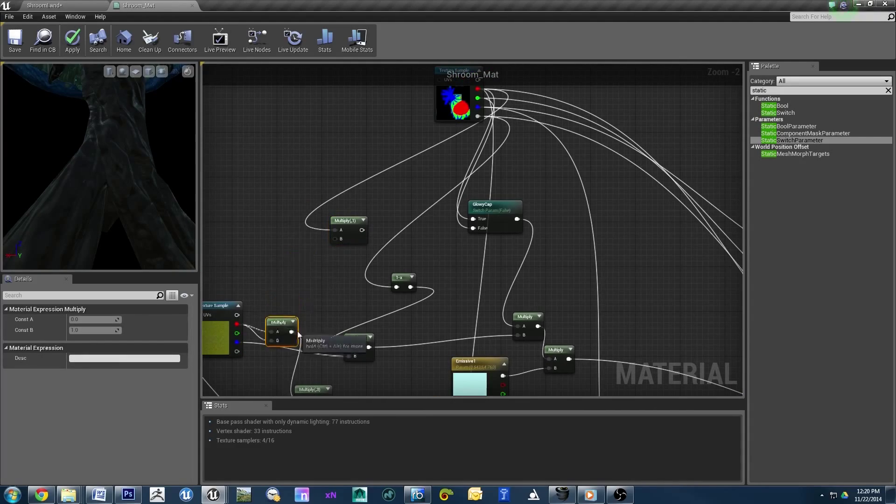
pyautogui.moveTo(294, 295); pyautogui.dragTo(280, 241, button='right')
pyautogui.click(364, 300)
pyautogui.moveTo(364, 300)
pyautogui.mouseDown(button='right')
pyautogui.moveTo(387, 292)
pyautogui.moveTo(374, 309)
pyautogui.mouseUp(button='right')
pyautogui.hotkey('ctrl', 'z')
pyautogui.click(79, 42)
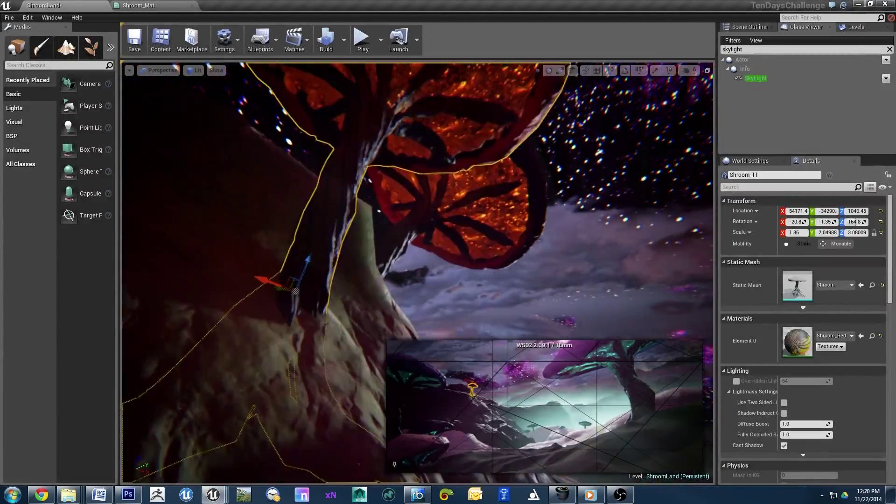
# Open the Shroom_Red material instance from the Shroom folder and enable its GlowyCap static switch
pyautogui.moveTo(391, 176); pyautogui.dragTo(392, 176, button='right')
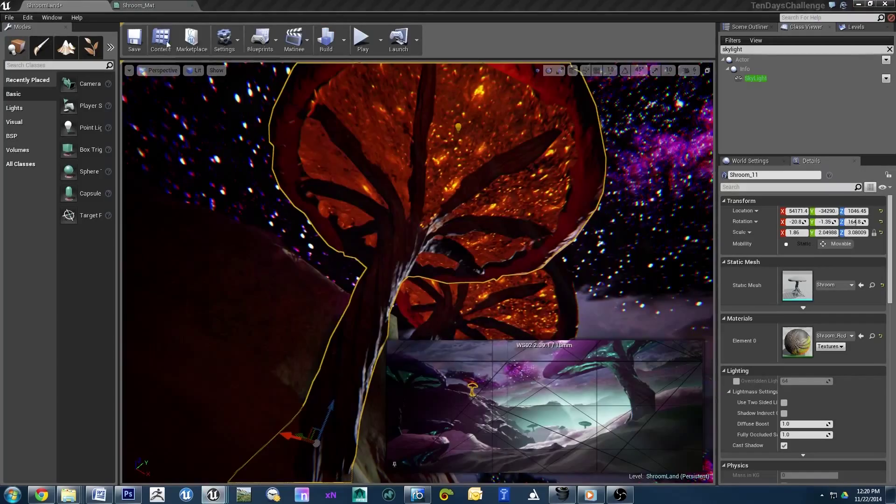
pyautogui.click(161, 40)
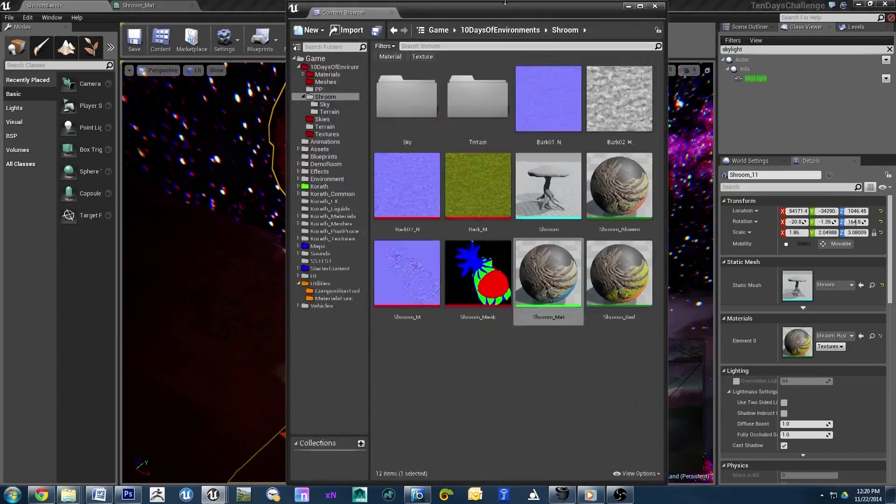
pyautogui.click(543, 299)
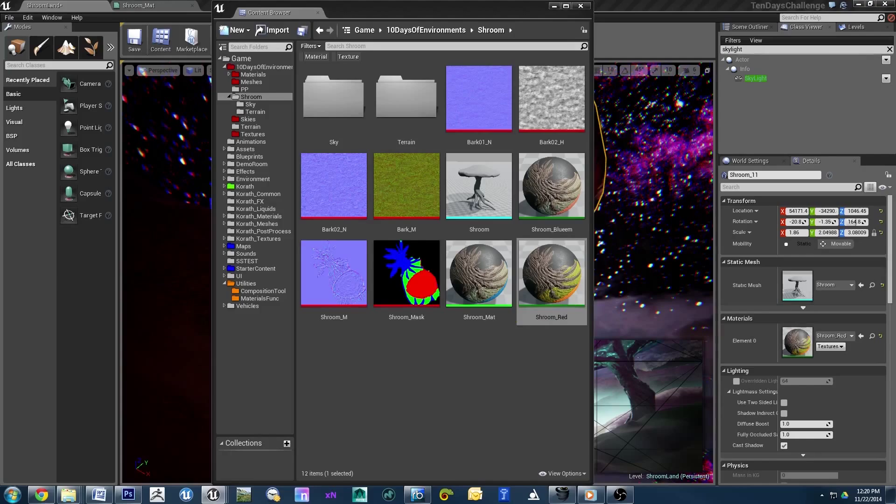
pyautogui.click(318, 13)
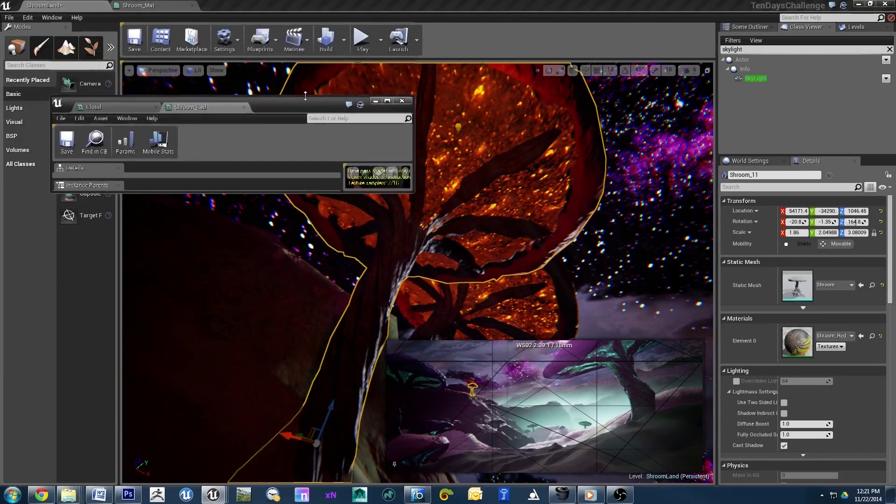
pyautogui.scroll(-5, 214, 156)
pyautogui.scroll(4, 101, 176)
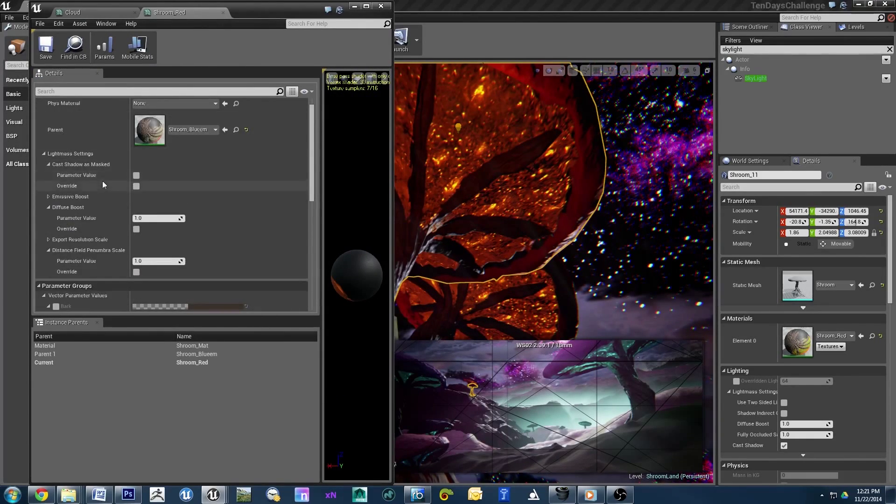
pyautogui.scroll(-5, 112, 233)
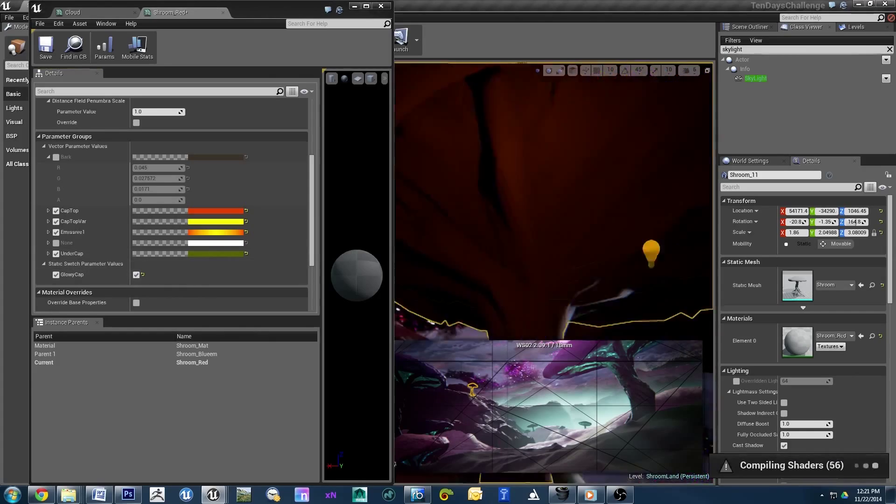
pyautogui.moveTo(583, 210); pyautogui.dragTo(629, 219)
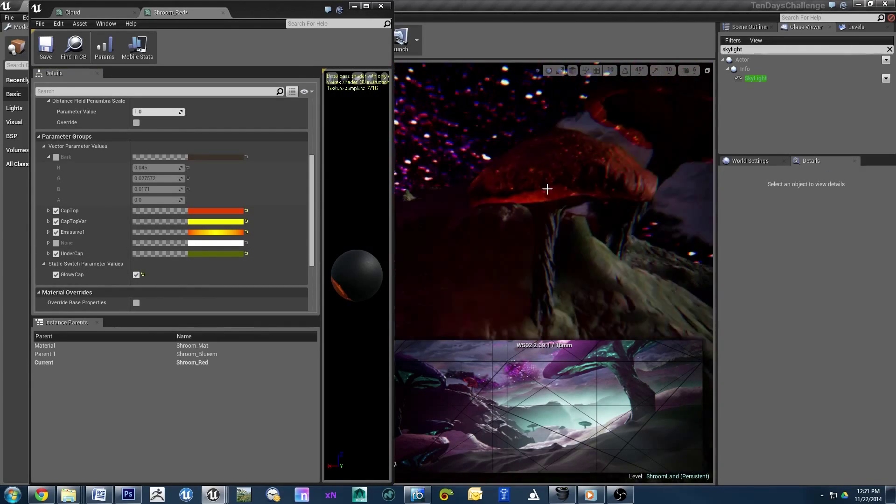
# Lower PointLight6 down to the mushroom cap and raise its intensity to 90592.79
pyautogui.click(539, 249)
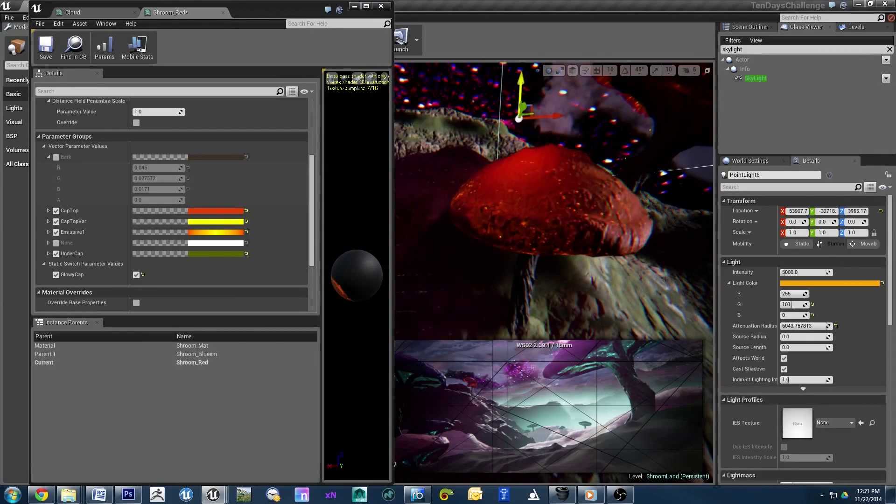
pyautogui.moveTo(520, 93); pyautogui.dragTo(460, 134)
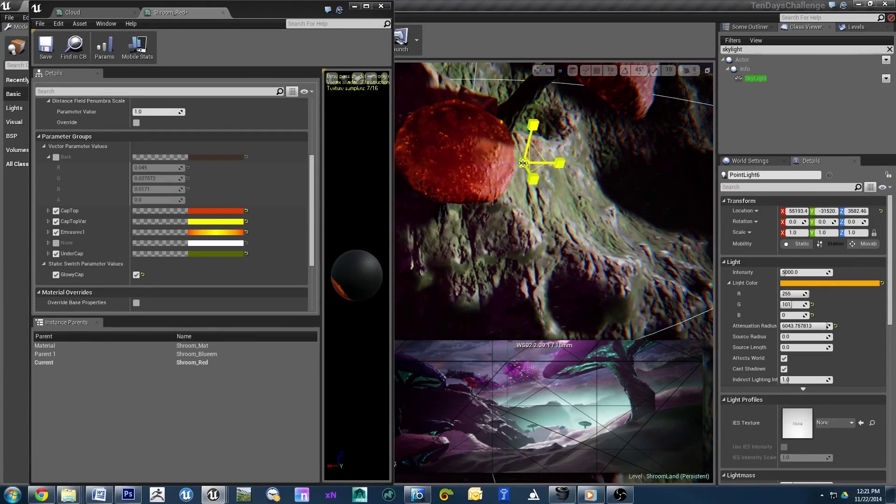
pyautogui.moveTo(815, 274); pyautogui.dragTo(840, 274)
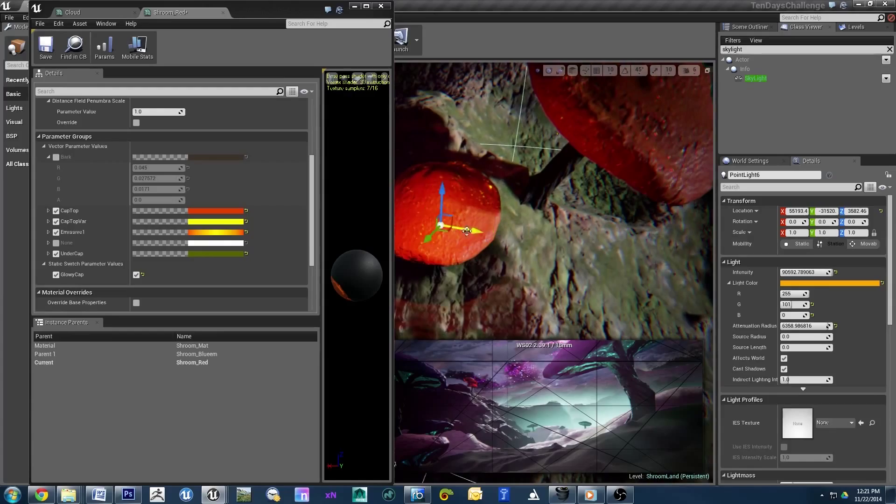
pyautogui.moveTo(435, 233); pyautogui.dragTo(494, 229)
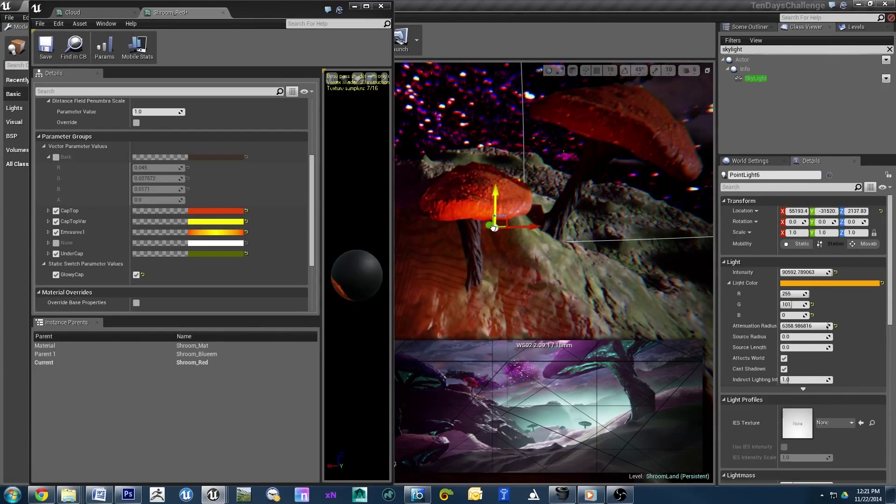
# Lower PointLight7 down near another red mushroom cap, then deselect it
pyautogui.moveTo(493, 229); pyautogui.dragTo(540, 295, button='middle')
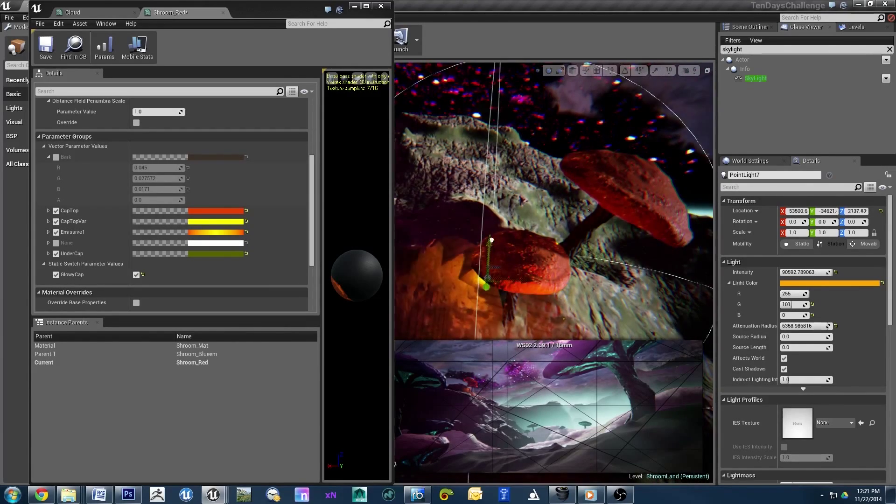
pyautogui.moveTo(499, 176); pyautogui.dragTo(582, 247)
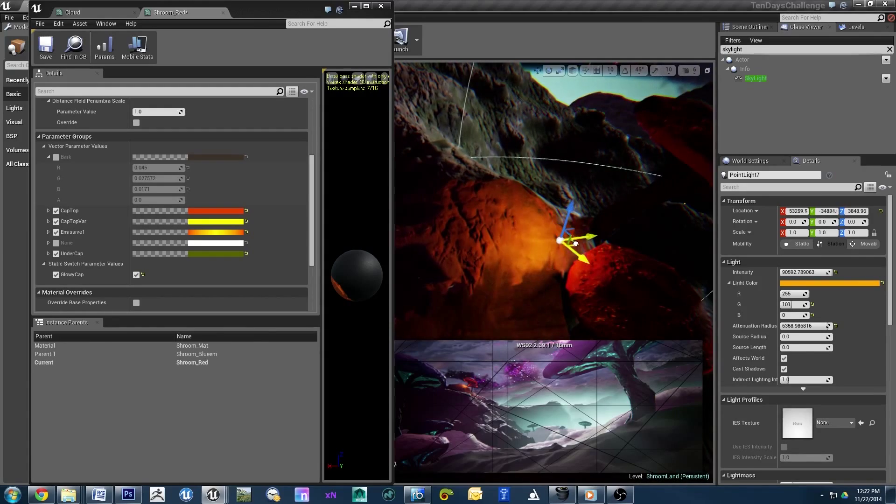
pyautogui.moveTo(560, 240); pyautogui.dragTo(560, 240, button='right')
pyautogui.press('Escape')
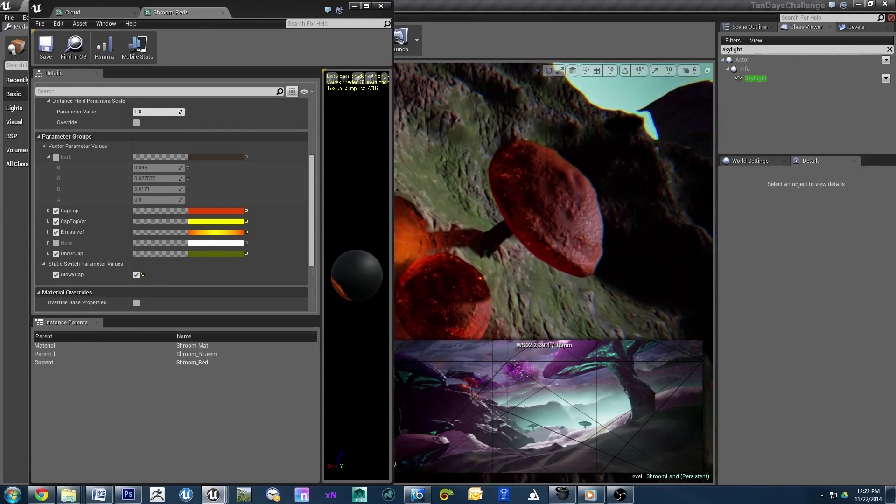
# Set Shroom_Red's Emissive1 colour to R 12, G 0.92, B 0, then select a mushroom
pyautogui.click(206, 232)
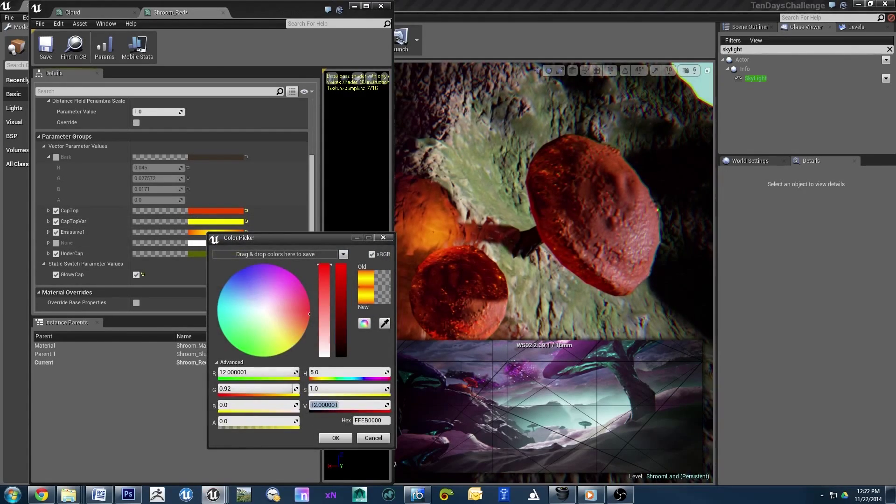
pyautogui.click(331, 437)
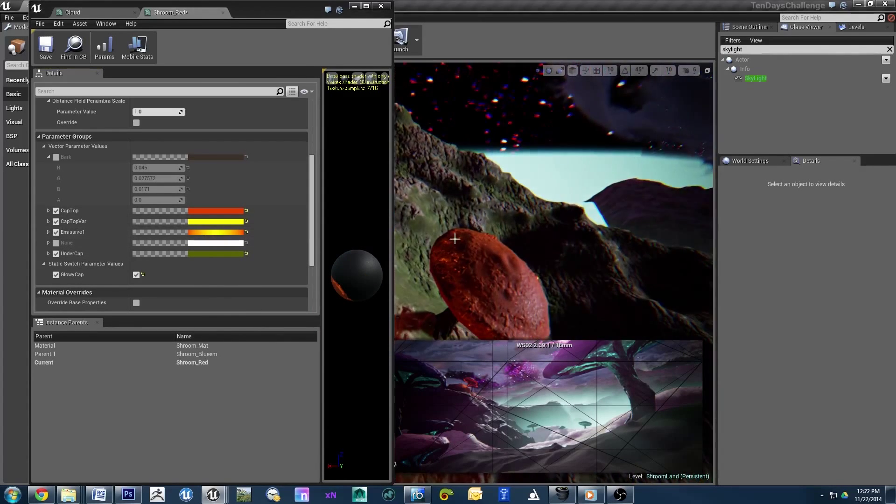
pyautogui.moveTo(456, 239); pyautogui.dragTo(395, 217, button='right')
pyautogui.moveTo(536, 193)
pyautogui.mouseDown(button='right')
pyautogui.moveTo(460, 126)
pyautogui.moveTo(433, 276)
pyautogui.moveTo(285, 304)
pyautogui.mouseUp(button='right')
pyautogui.click(461, 126)
# Move the Shroom_15 mushroom further up the slope
pyautogui.click(432, 275)
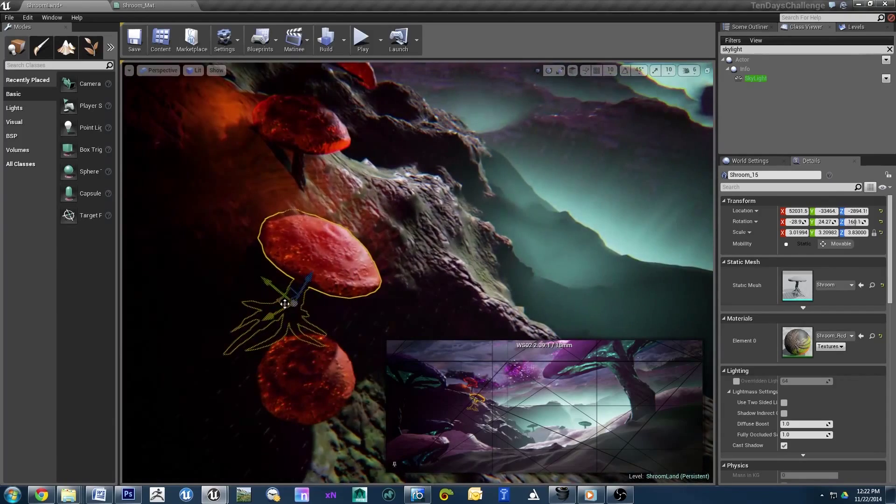
pyautogui.moveTo(285, 304); pyautogui.dragTo(408, 257)
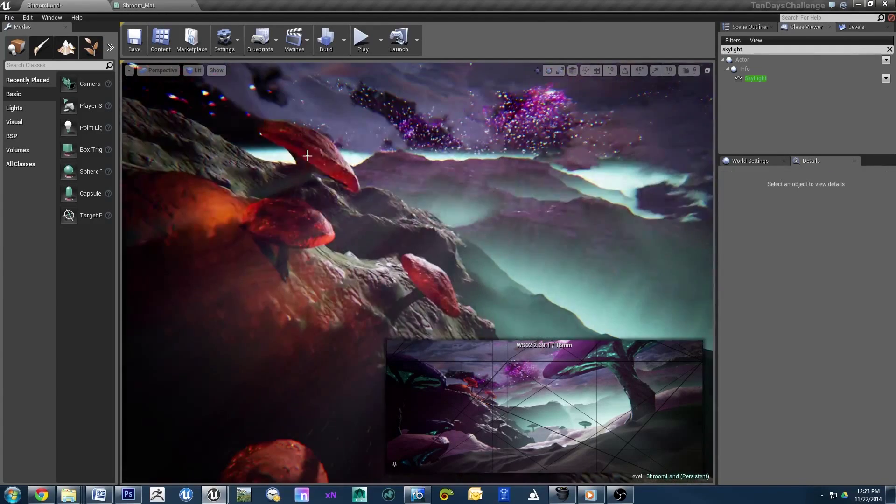
pyautogui.click(299, 150)
pyautogui.press('Escape')
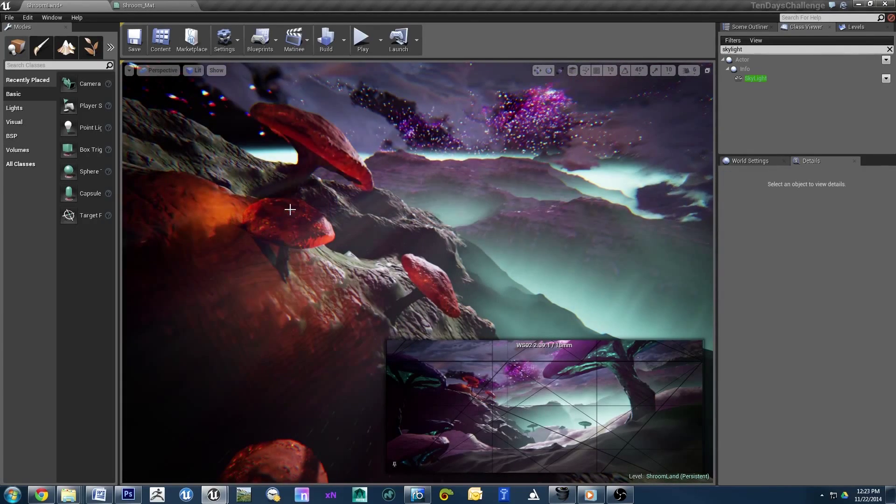
# Scale Shroom_17 to about double size and tilt it over the ridge
pyautogui.click(424, 295)
pyautogui.press('Escape')
pyautogui.click(300, 154)
pyautogui.moveTo(355, 140); pyautogui.dragTo(387, 161)
pyautogui.moveTo(391, 148)
pyautogui.mouseDown()
pyautogui.moveTo(365, 166)
pyautogui.moveTo(365, 295)
pyautogui.mouseUp()
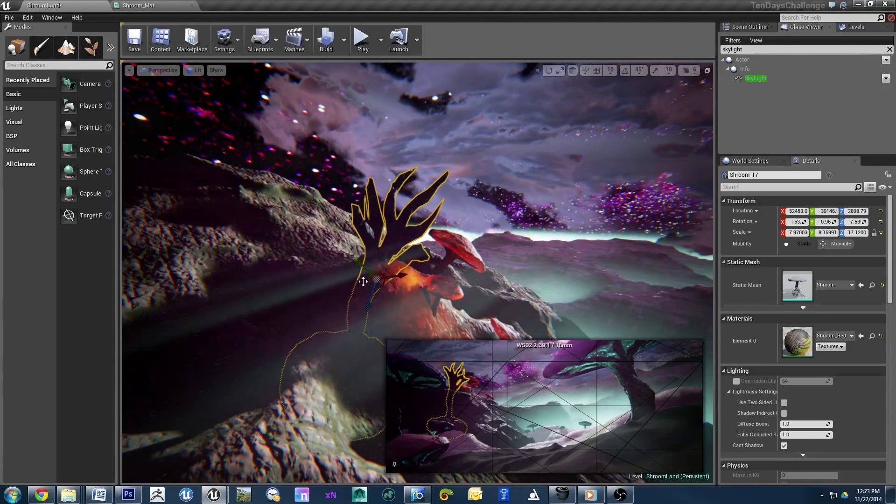
pyautogui.press('e')
pyautogui.moveTo(363, 281)
pyautogui.mouseDown()
pyautogui.moveTo(302, 235)
pyautogui.moveTo(288, 285)
pyautogui.mouseUp()
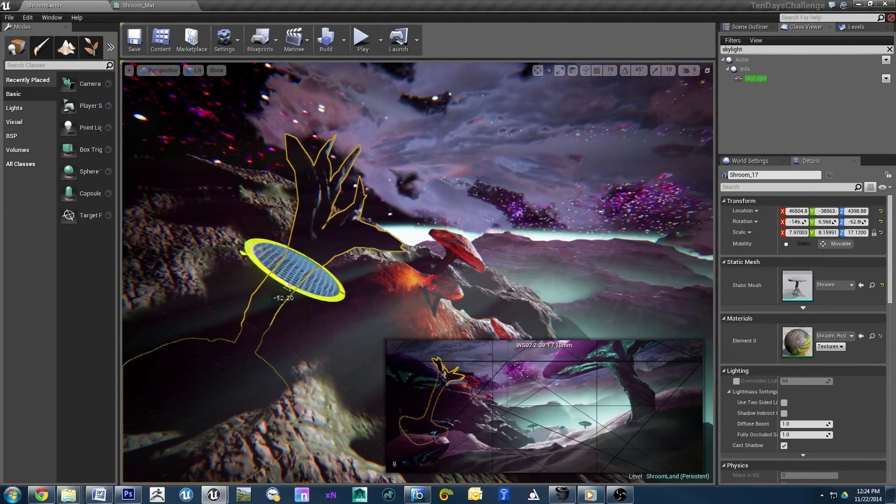
pyautogui.moveTo(344, 282); pyautogui.dragTo(343, 298)
# Move Shroom_17 down onto the ridge, fine-tune its placement, then deselect it
pyautogui.press('w')
pyautogui.moveTo(280, 250)
pyautogui.keyDown('shift'); pyautogui.mouseDown()
pyautogui.moveTo(293, 201)
pyautogui.moveTo(252, 232)
pyautogui.moveTo(236, 223)
pyautogui.moveTo(368, 242)
pyautogui.moveTo(371, 208)
pyautogui.moveTo(345, 224)
pyautogui.mouseUp(); pyautogui.keyUp('shift')
pyautogui.press('e')
pyautogui.press('w')
pyautogui.press('r')
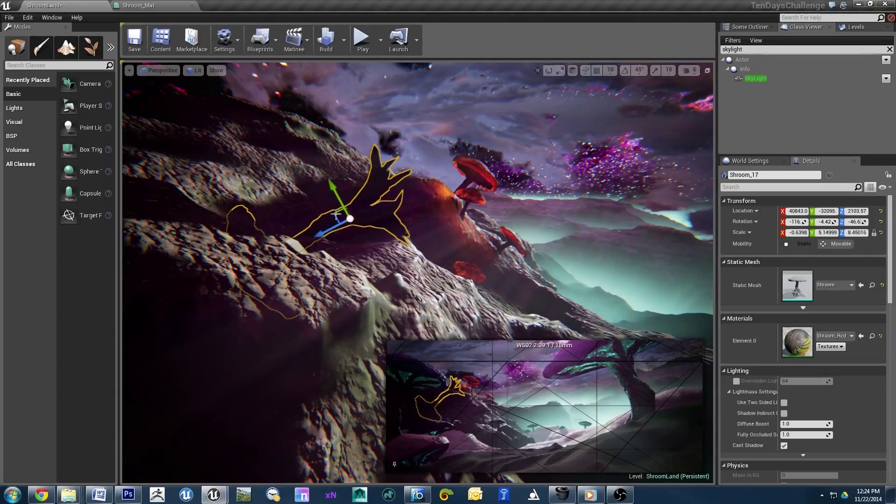
pyautogui.press('Escape')
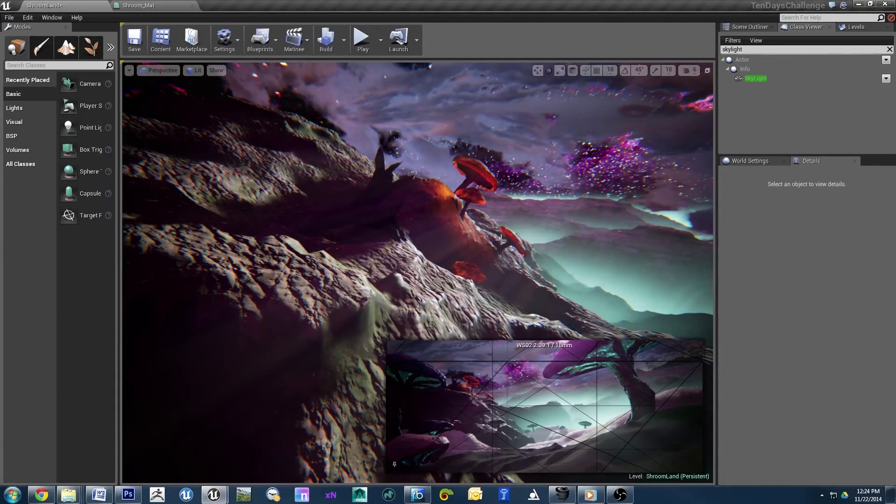
# Fly the camera over the terrain and down to the mushroom slope, then bring up Structure Synth
pyautogui.moveTo(501, 240); pyautogui.dragTo(488, 290)
pyautogui.moveTo(440, 228); pyautogui.dragTo(440, 299, button='right')
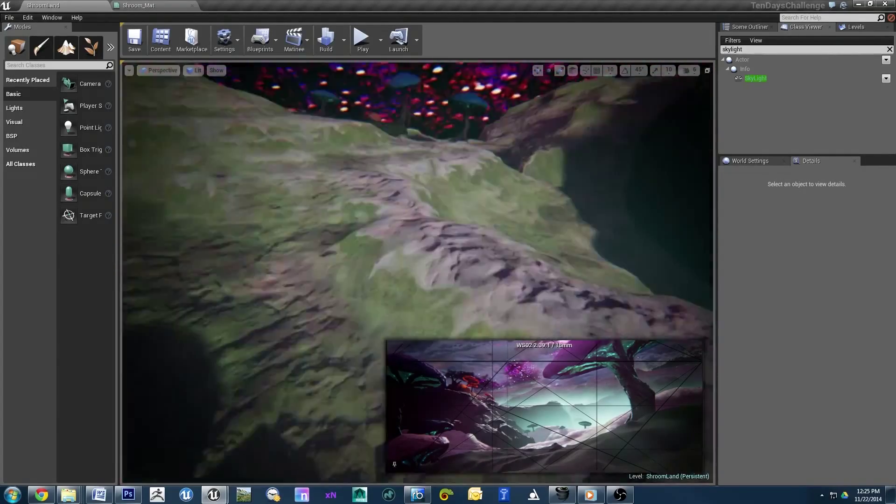
pyautogui.moveTo(347, 198); pyautogui.dragTo(347, 233, button='right')
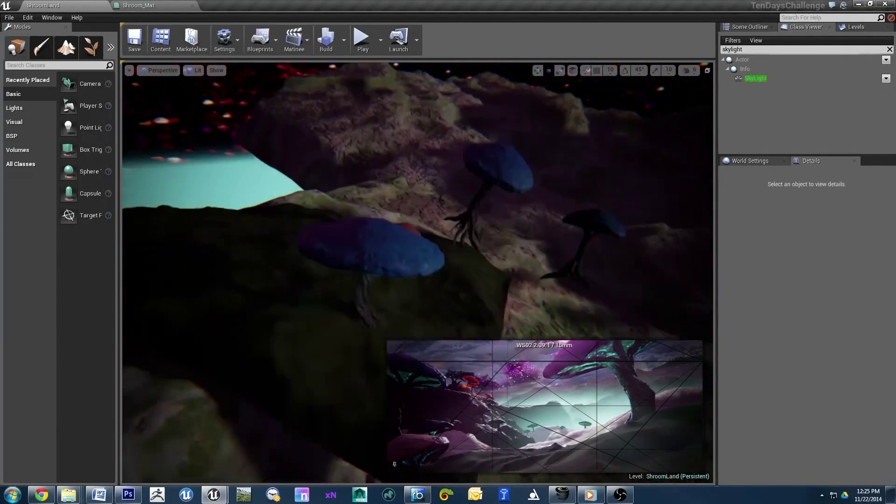
pyautogui.rightClick(347, 197)
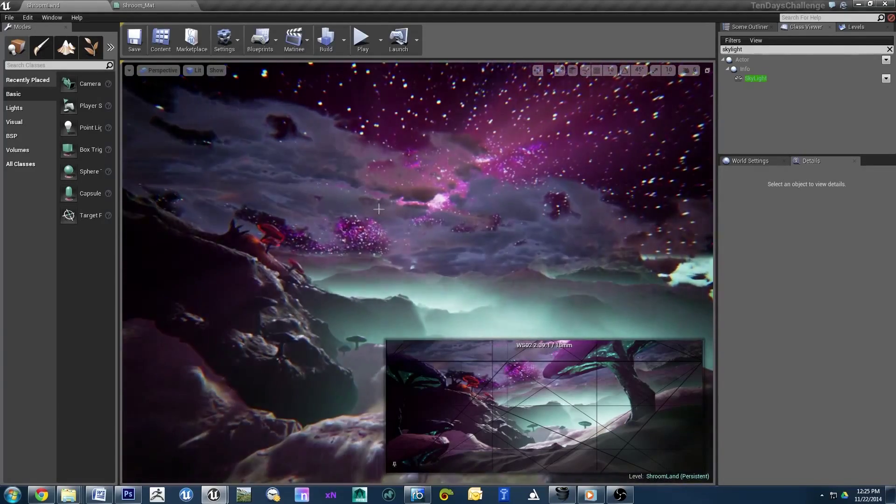
pyautogui.moveTo(376, 205); pyautogui.dragTo(376, 242, button='right')
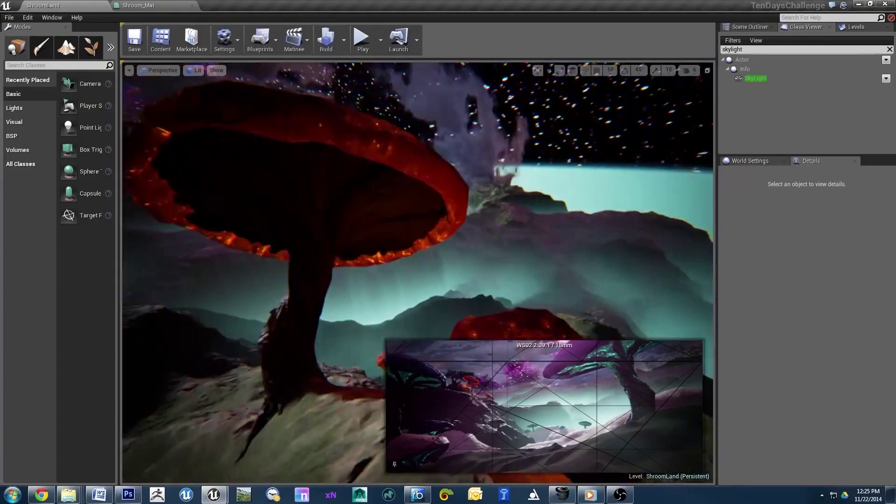
pyautogui.moveTo(378, 209); pyautogui.dragTo(378, 210, button='right')
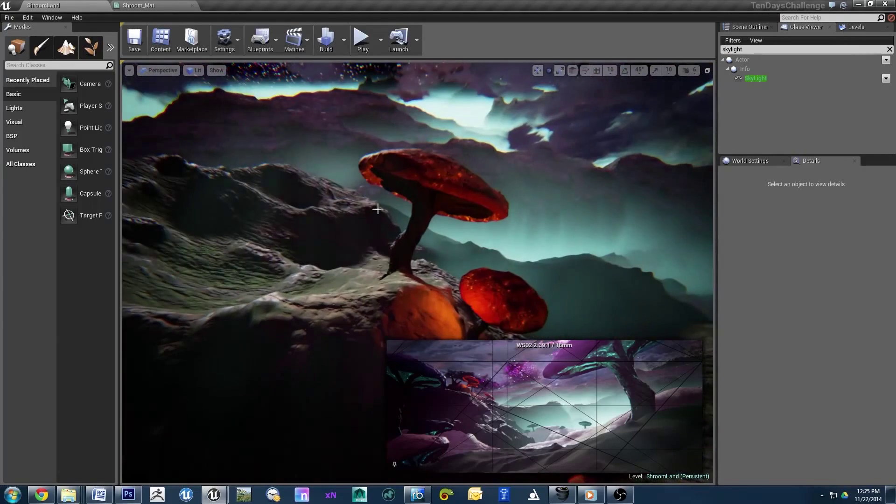
pyautogui.click(533, 495)
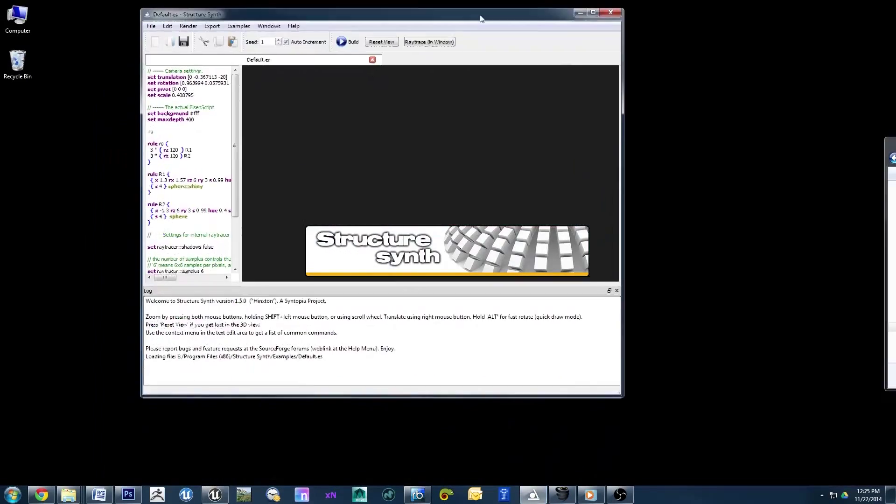
# Load and build the SpiralTree2D.es example, then orbit to view its curving branches
pyautogui.click(26, 189)
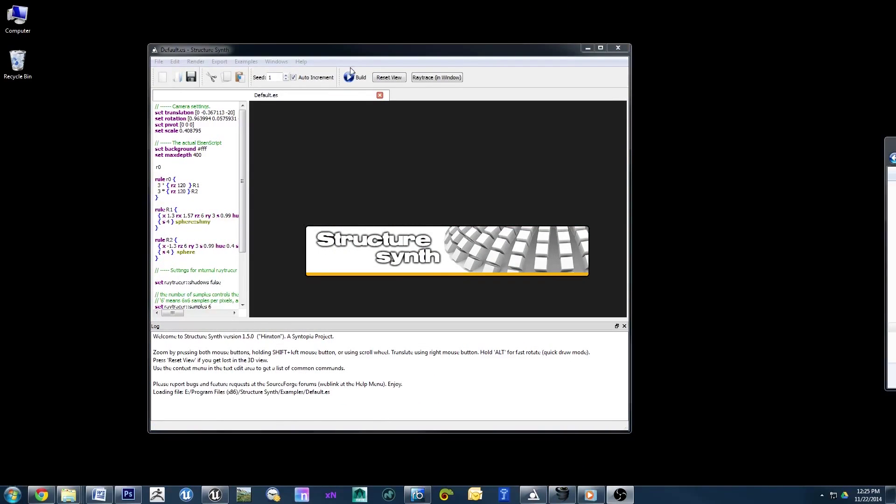
pyautogui.click(265, 65)
pyautogui.moveTo(256, 65)
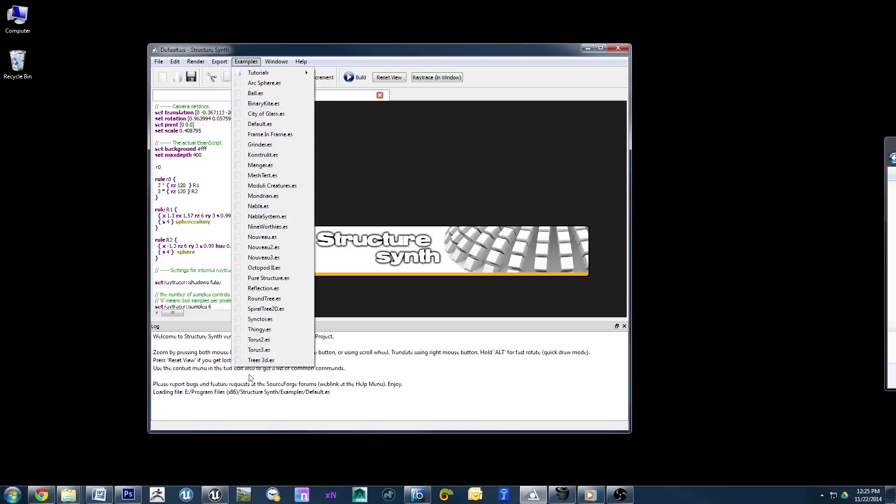
pyautogui.click(266, 309)
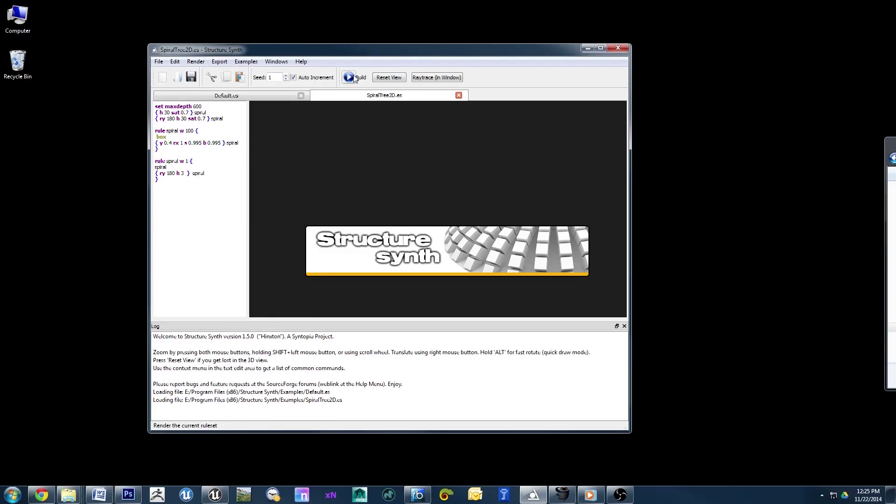
pyautogui.click(353, 79)
pyautogui.moveTo(398, 50); pyautogui.dragTo(343, 53)
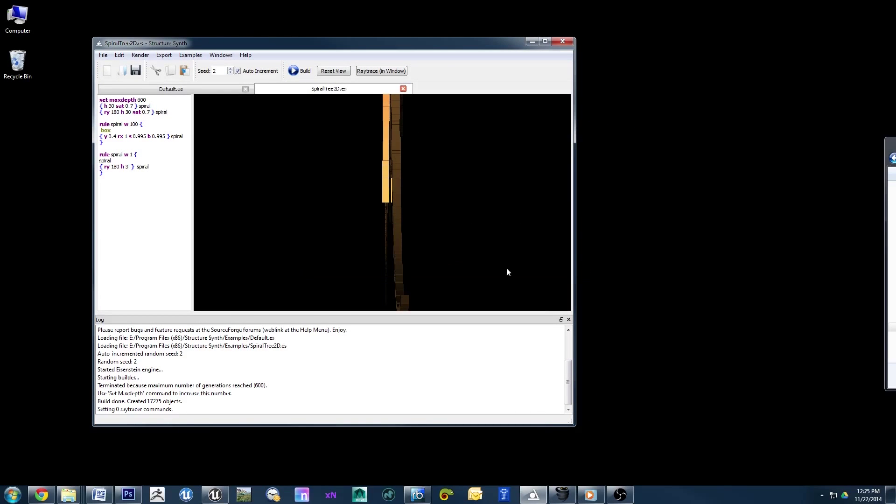
pyautogui.moveTo(417, 43); pyautogui.dragTo(488, 57)
pyautogui.moveTo(479, 193)
pyautogui.mouseDown()
pyautogui.moveTo(548, 161)
pyautogui.moveTo(517, 162)
pyautogui.mouseUp()
pyautogui.moveTo(512, 192)
pyautogui.mouseDown()
pyautogui.moveTo(511, 220)
pyautogui.moveTo(511, 211)
pyautogui.moveTo(470, 251)
pyautogui.moveTo(481, 189)
pyautogui.mouseUp()
pyautogui.scroll(-2, 510, 211)
pyautogui.moveTo(464, 230)
pyautogui.mouseDown()
pyautogui.moveTo(480, 224)
pyautogui.moveTo(474, 220)
pyautogui.moveTo(485, 238)
pyautogui.mouseUp()
# Open the Trees 3d.es example script
pyautogui.click(307, 70)
pyautogui.moveTo(269, 69)
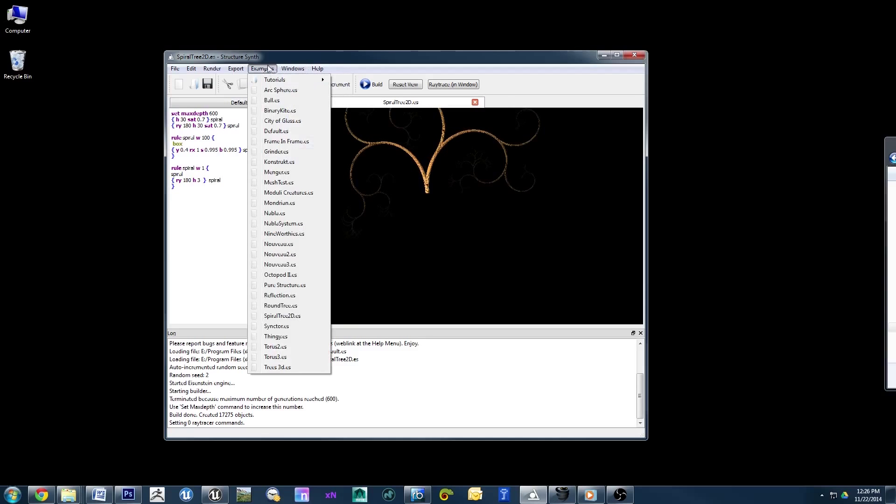
pyautogui.click(277, 367)
# Build Trees 3d.es, delete its final 'rule seed weight 6' block, and rebuild as a double spiral
pyautogui.click(367, 86)
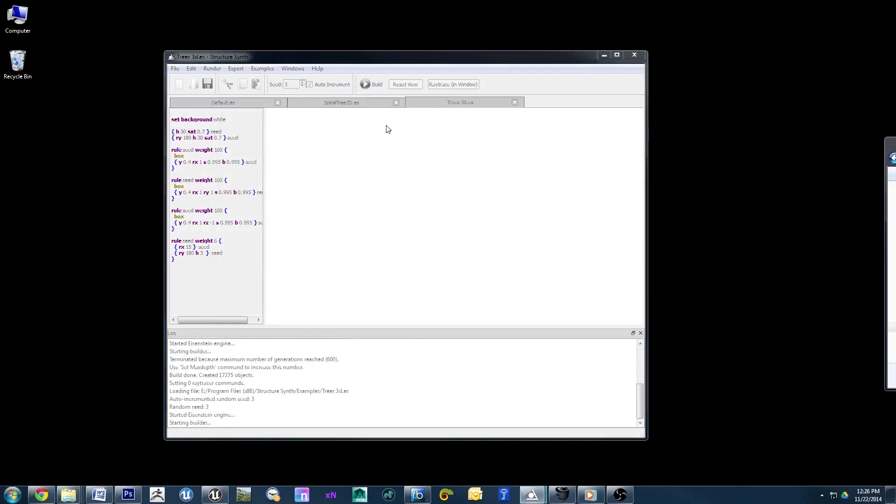
pyautogui.press('super+Up')
pyautogui.moveTo(424, 120); pyautogui.dragTo(486, 170)
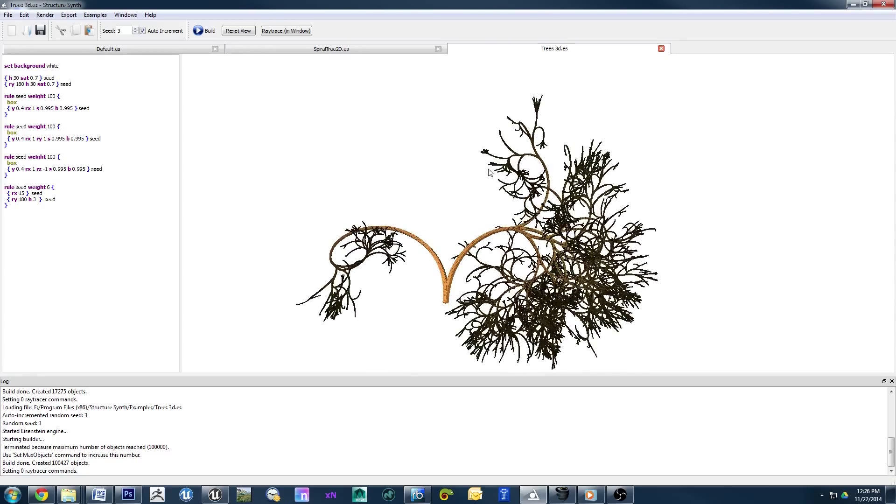
pyautogui.moveTo(485, 170); pyautogui.dragTo(423, 174)
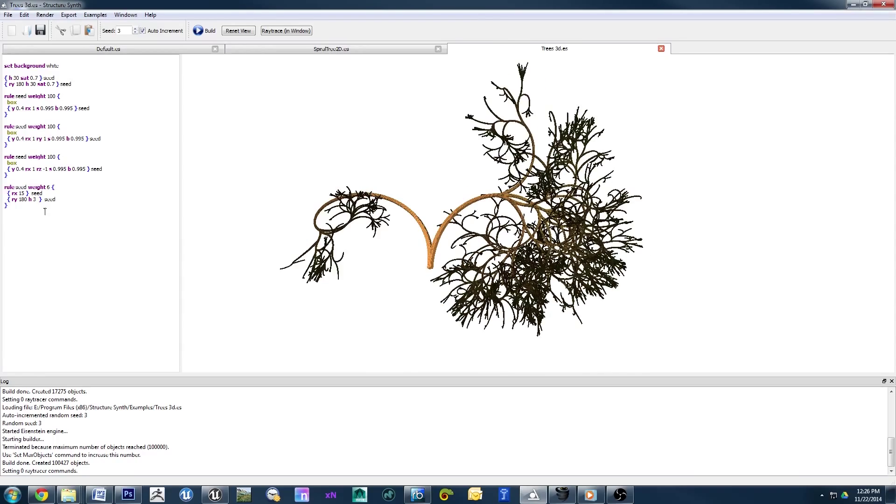
pyautogui.press('Delete')
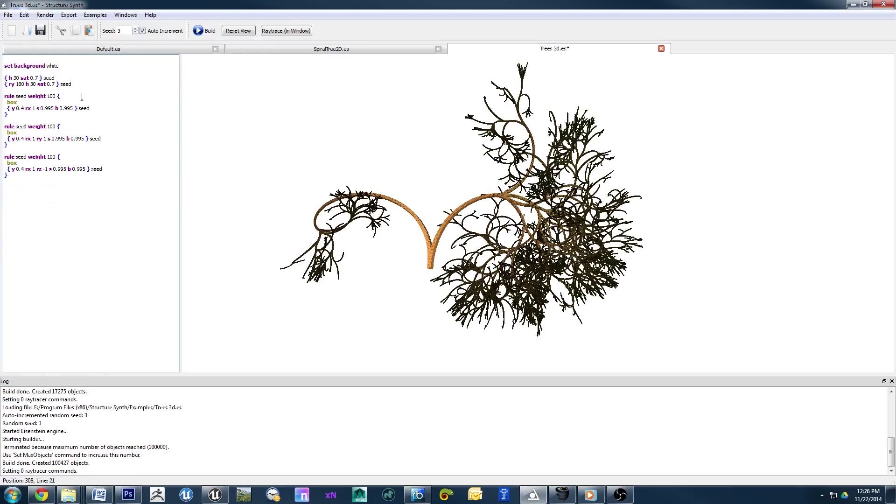
pyautogui.click(216, 33)
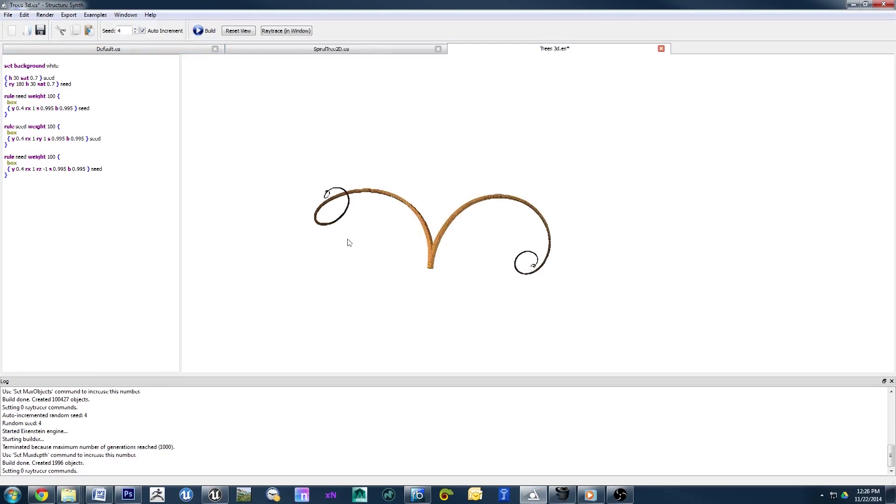
pyautogui.moveTo(242, 273)
pyautogui.mouseDown()
pyautogui.moveTo(281, 237)
pyautogui.moveTo(342, 310)
pyautogui.moveTo(524, 320)
pyautogui.moveTo(619, 422)
pyautogui.moveTo(534, 274)
pyautogui.moveTo(485, 263)
pyautogui.moveTo(454, 286)
pyautogui.moveTo(460, 300)
pyautogui.moveTo(529, 316)
pyautogui.moveTo(484, 202)
pyautogui.mouseUp()
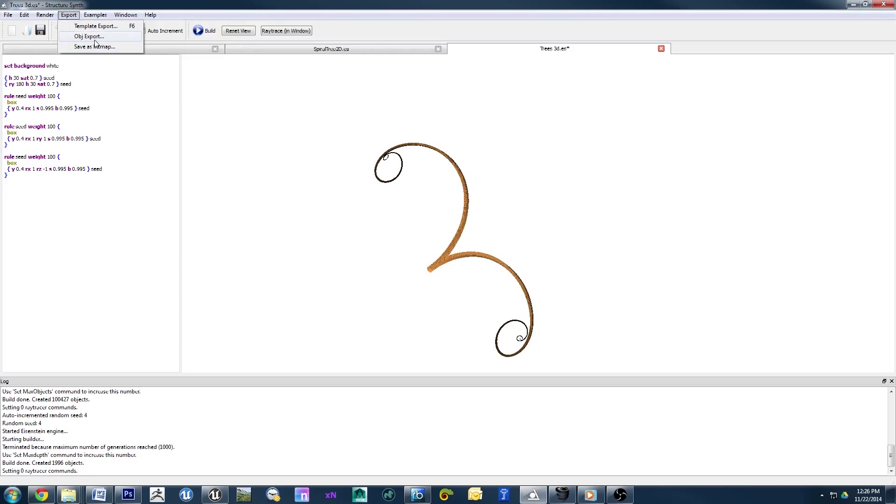
# Export the spiral as Tree.obj into the Fractals folder and launch Maya 2014
pyautogui.click(95, 39)
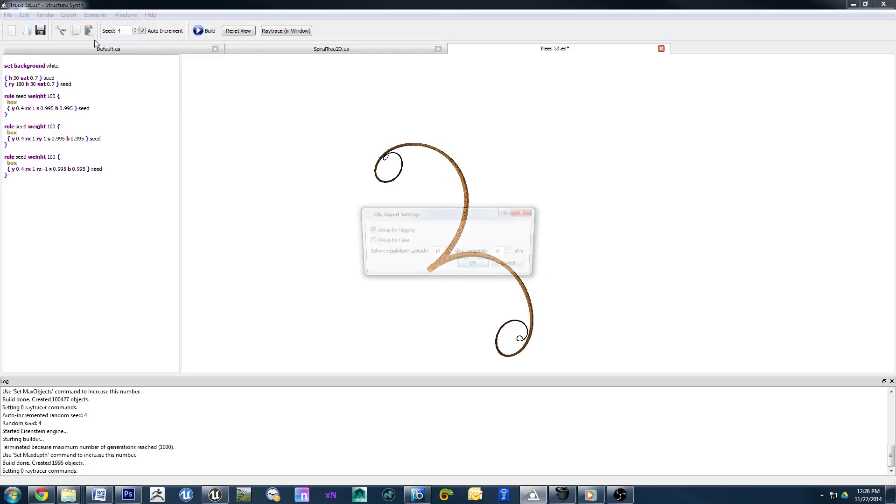
pyautogui.click(475, 266)
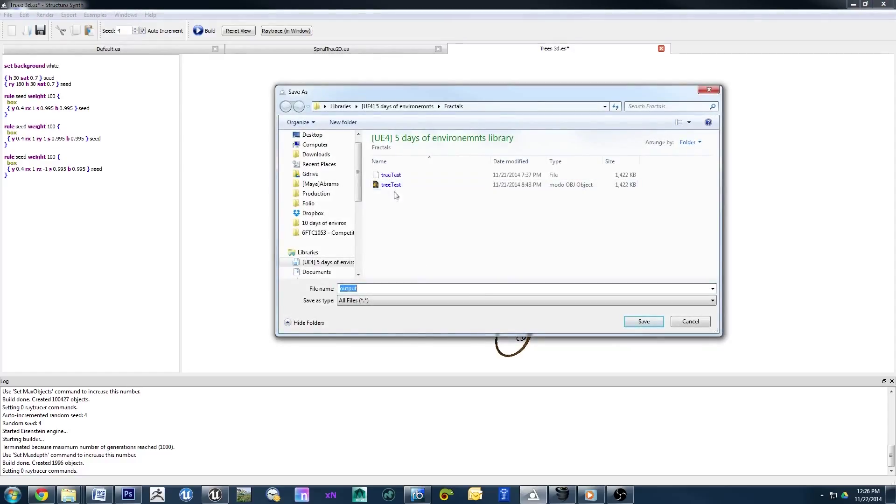
pyautogui.click(381, 300)
pyautogui.click(382, 307)
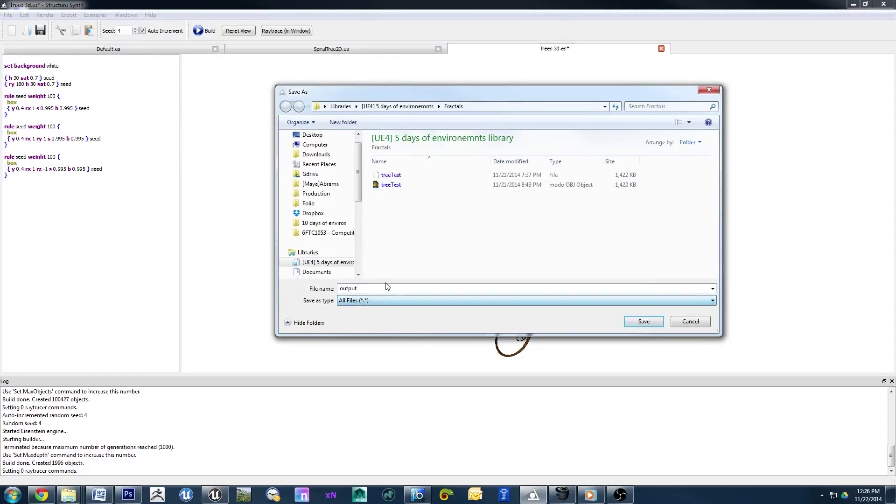
pyautogui.write('Tree')
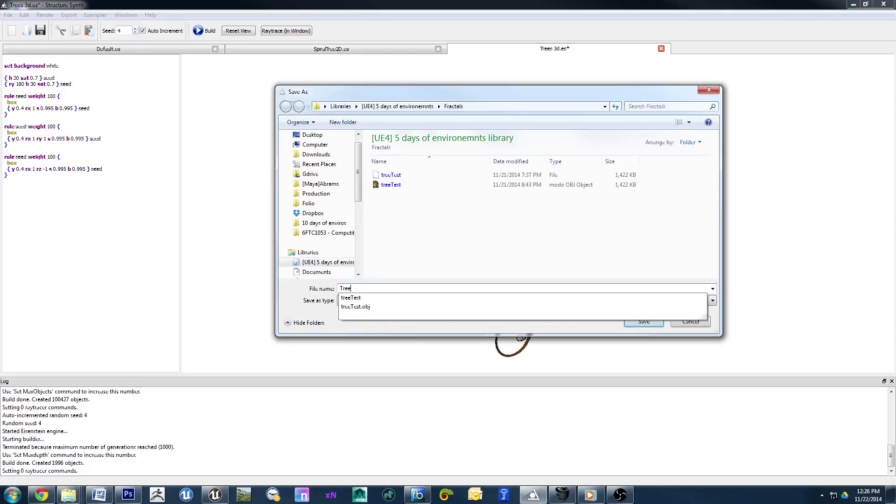
pyautogui.write('.obj')
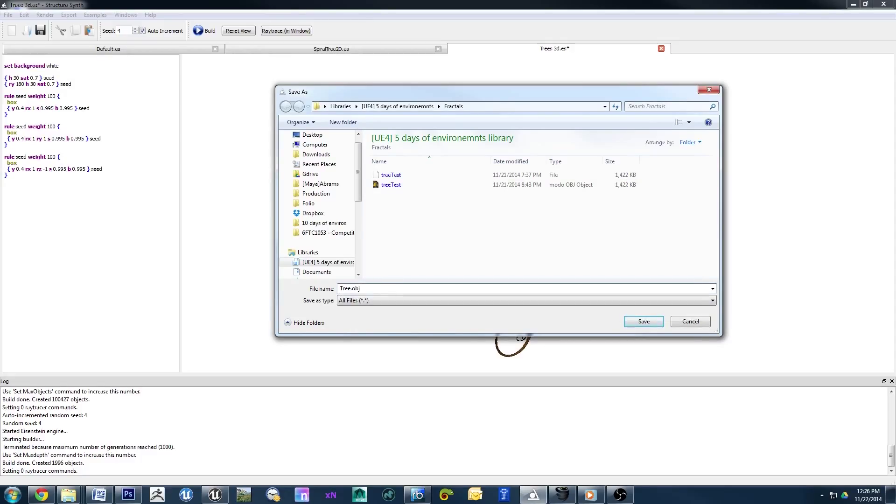
pyautogui.click(649, 327)
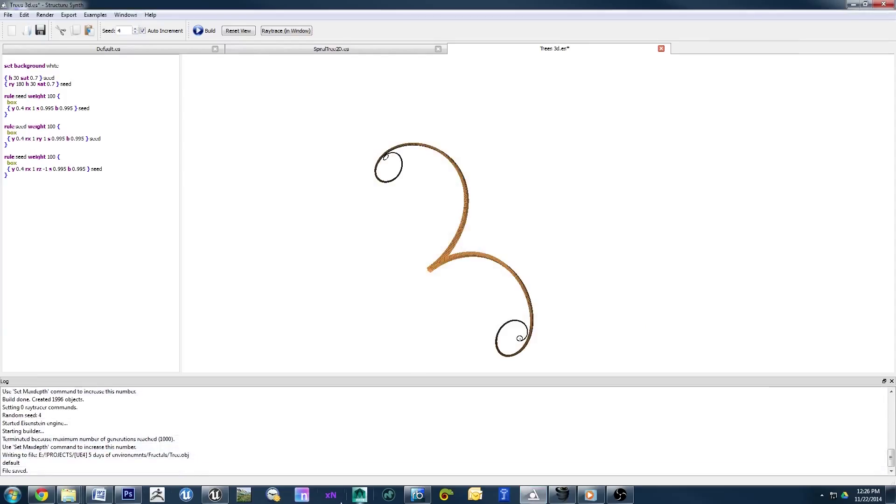
pyautogui.click(366, 497)
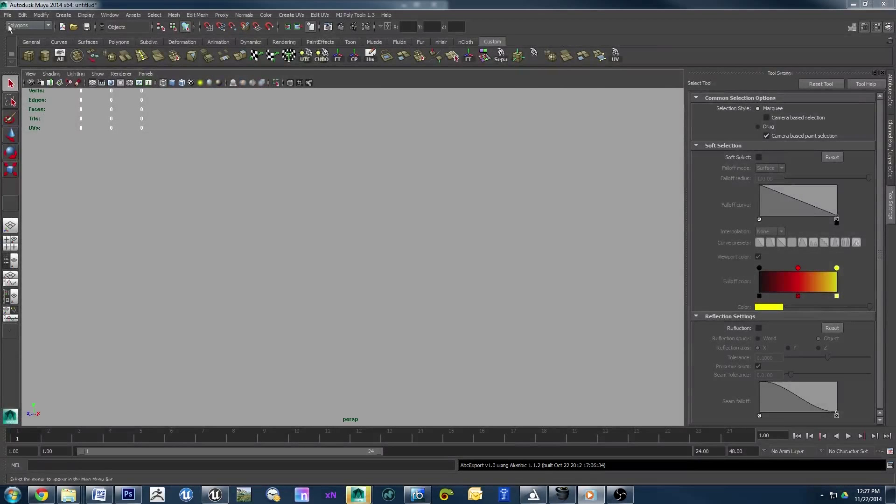
# Import treeTest.obj from the Fractals folder into the empty Maya scene
pyautogui.click(5, 16)
pyautogui.moveTo(70, 193)
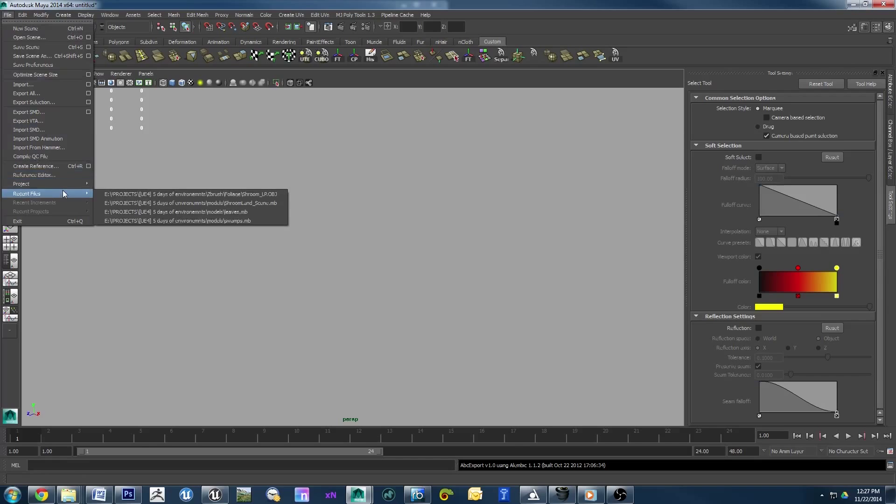
pyautogui.click(222, 195)
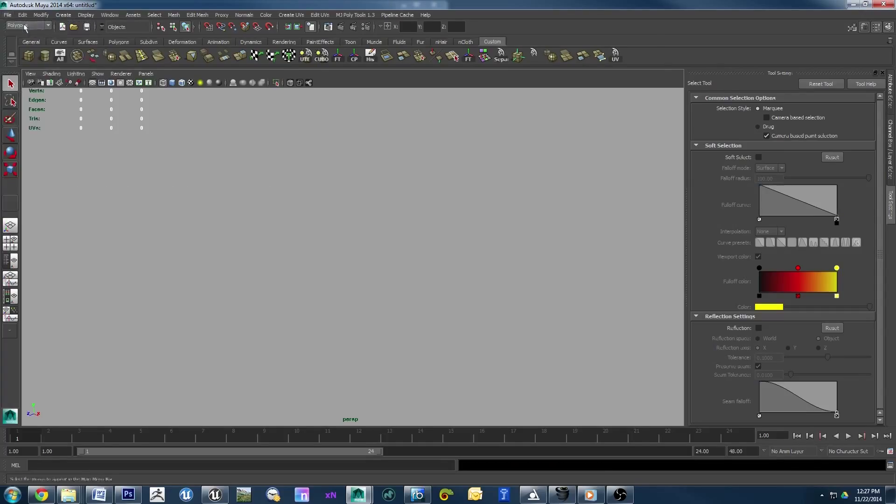
pyautogui.click(7, 15)
pyautogui.click(36, 86)
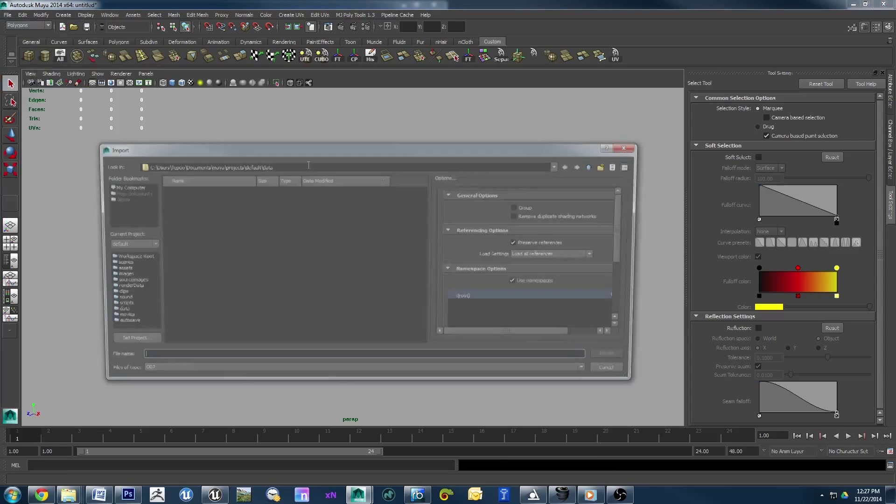
pyautogui.click(559, 166)
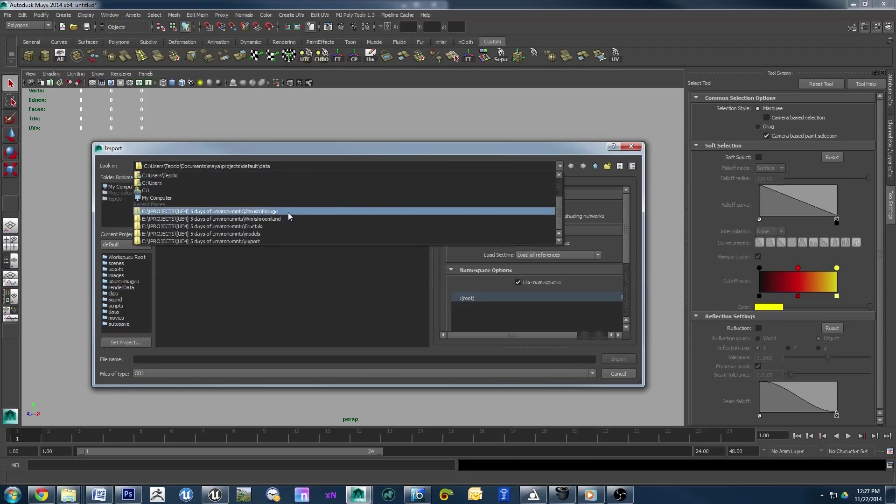
pyautogui.click(278, 227)
pyautogui.click(189, 197)
pyautogui.doubleClick(189, 196)
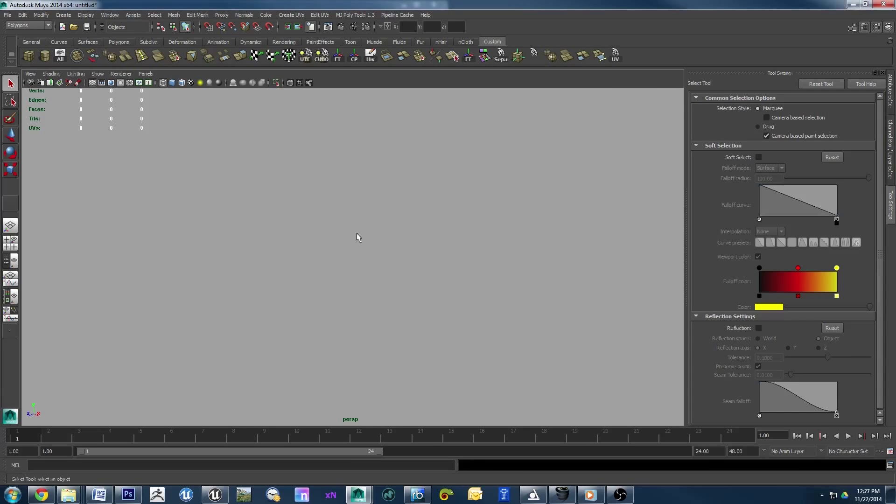
# Turn on shaded display and select the imported tree mesh, orbiting to view it whole
pyautogui.scroll(3, 346, 261)
pyautogui.scroll(3, 346, 261)
pyautogui.moveTo(349, 263)
pyautogui.keyDown('alt'); pyautogui.mouseDown()
pyautogui.moveTo(323, 254)
pyautogui.moveTo(320, 214)
pyautogui.mouseUp(); pyautogui.keyUp('alt')
pyautogui.scroll(-3, 324, 253)
pyautogui.press('5')
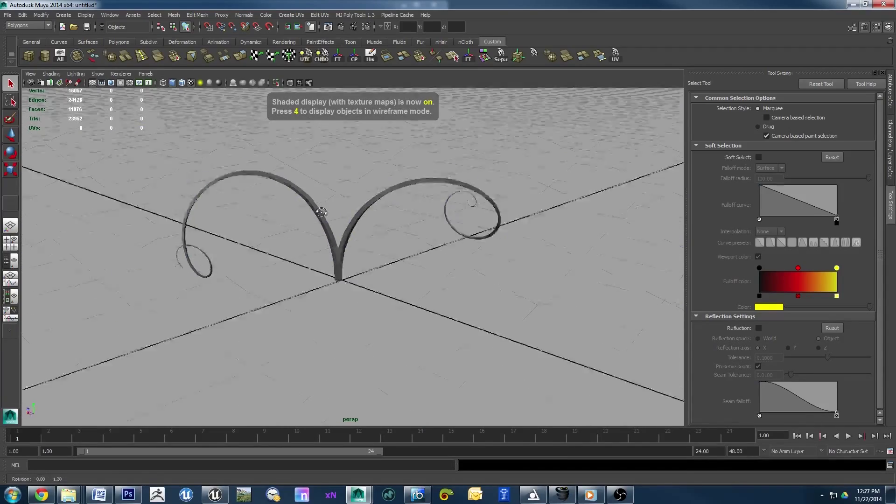
pyautogui.click(320, 214)
pyautogui.keyDown('alt'); pyautogui.moveTo(320, 215); pyautogui.dragTo(286, 239, button='middle'); pyautogui.keyUp('alt')
pyautogui.moveTo(286, 239)
pyautogui.keyDown('alt'); pyautogui.mouseDown()
pyautogui.moveTo(339, 299)
pyautogui.moveTo(378, 218)
pyautogui.moveTo(364, 208)
pyautogui.moveTo(351, 239)
pyautogui.mouseUp(); pyautogui.keyUp('alt')
pyautogui.scroll(-3, 339, 299)
# In vertex mode, try lengthening the trunk by moving and scaling the base vertex
pyautogui.press('w')
pyautogui.scroll(5, 356, 206)
pyautogui.scroll(3, 368, 199)
pyautogui.press('F9')
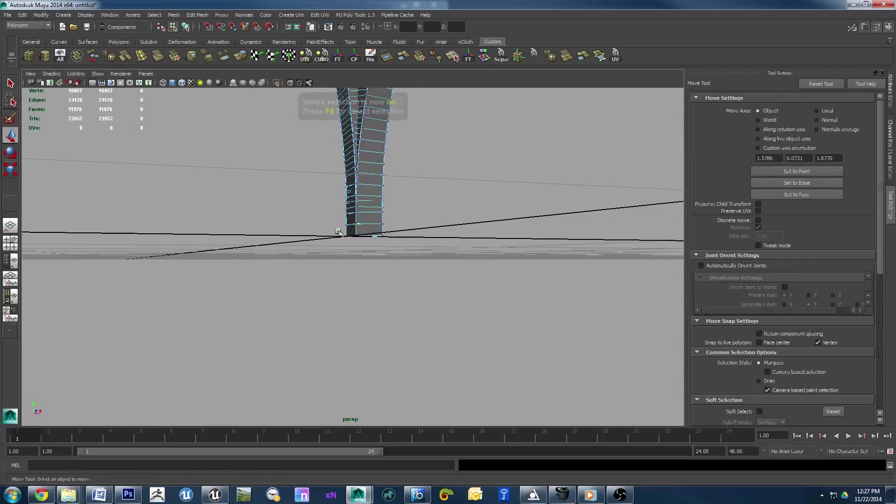
pyautogui.scroll(-5, 469, 278)
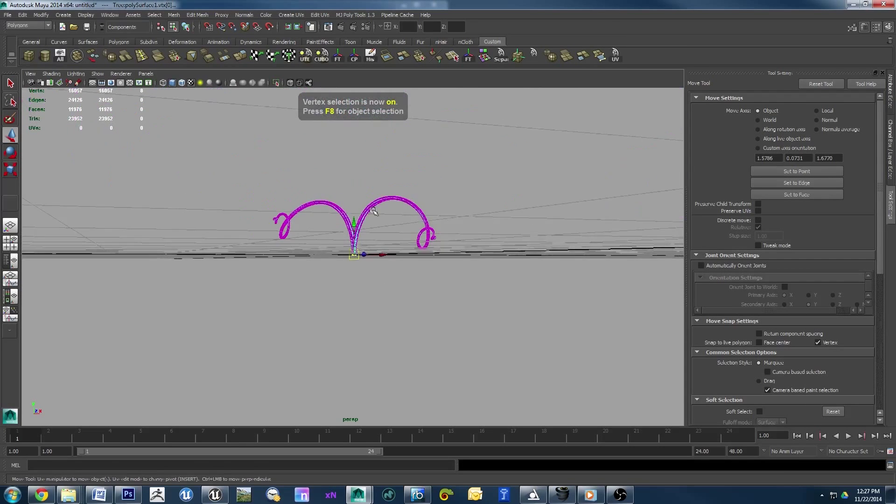
pyautogui.keyDown('alt'); pyautogui.moveTo(469, 279); pyautogui.dragTo(339, 207); pyautogui.keyUp('alt')
pyautogui.scroll(3, 339, 207)
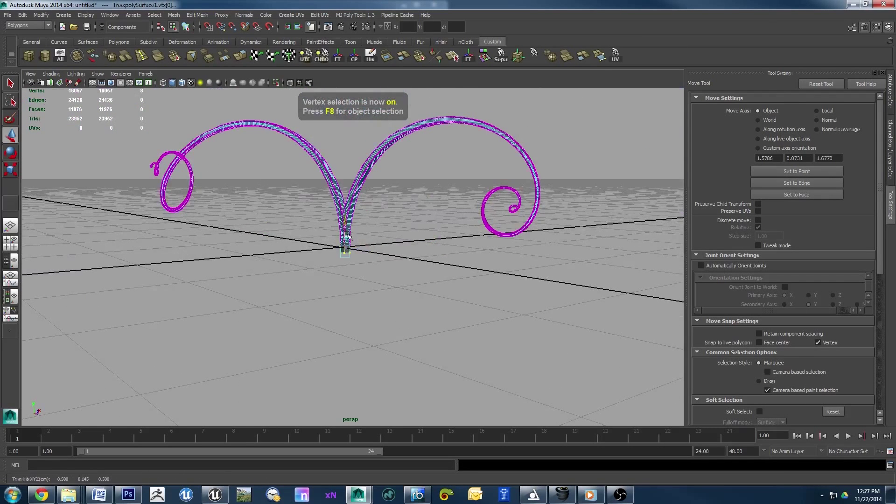
pyautogui.scroll(-2, 376, 408)
pyautogui.scroll(-4, 377, 408)
pyautogui.keyDown('alt'); pyautogui.moveTo(376, 408); pyautogui.dragTo(348, 296); pyautogui.keyUp('alt')
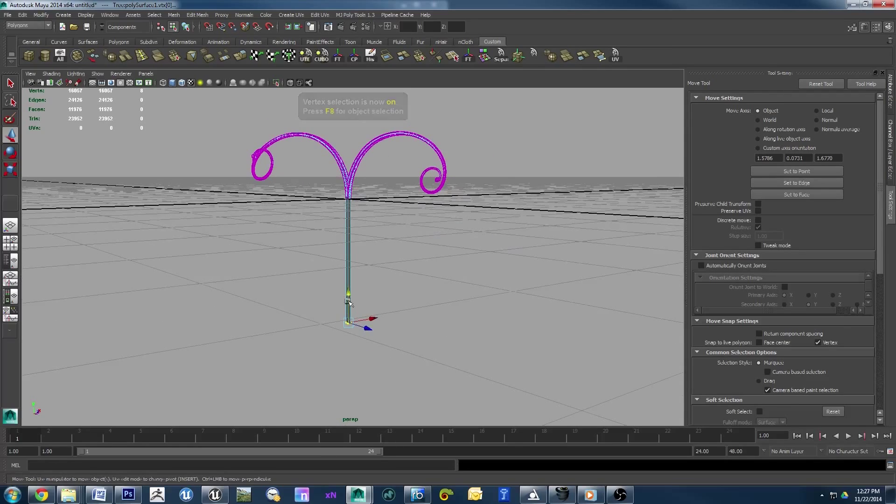
pyautogui.press('r')
pyautogui.keyDown('alt'); pyautogui.moveTo(335, 422); pyautogui.dragTo(339, 365); pyautogui.keyUp('alt')
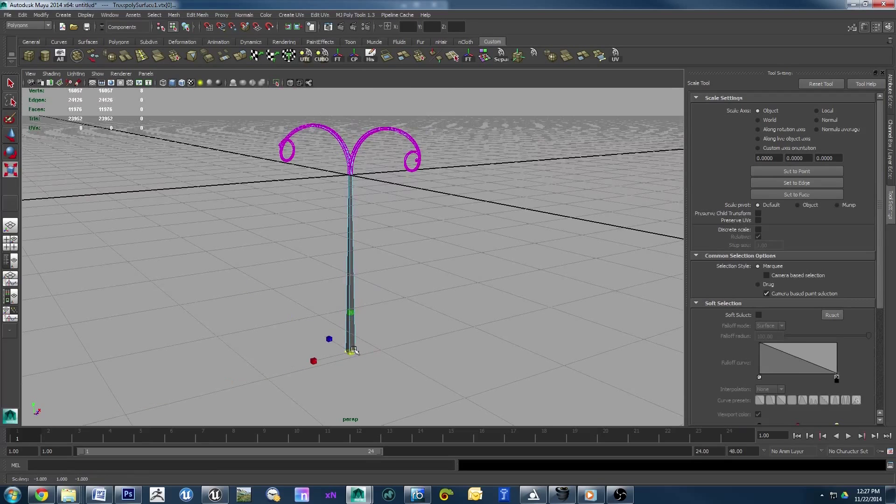
pyautogui.press('w')
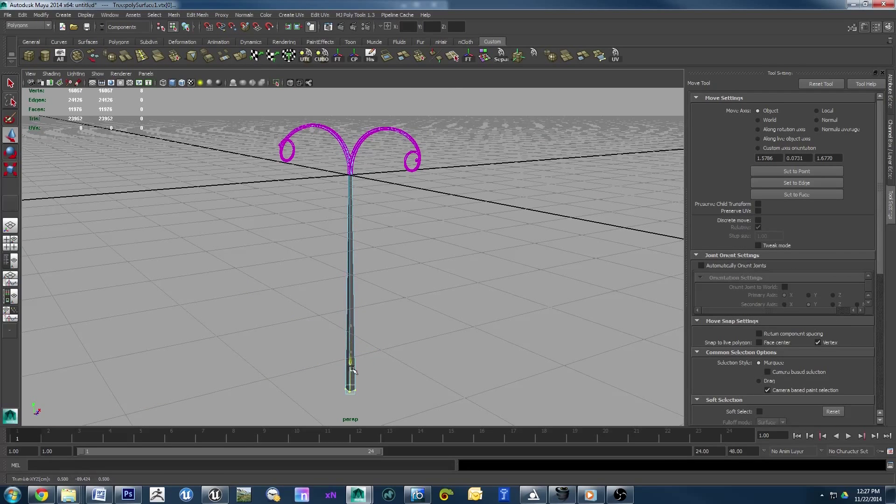
pyautogui.moveTo(398, 252)
pyautogui.keyDown('alt'); pyautogui.mouseDown()
pyautogui.moveTo(384, 295)
pyautogui.moveTo(378, 221)
pyautogui.moveTo(350, 274)
pyautogui.mouseUp(); pyautogui.keyUp('alt')
pyautogui.click(384, 296)
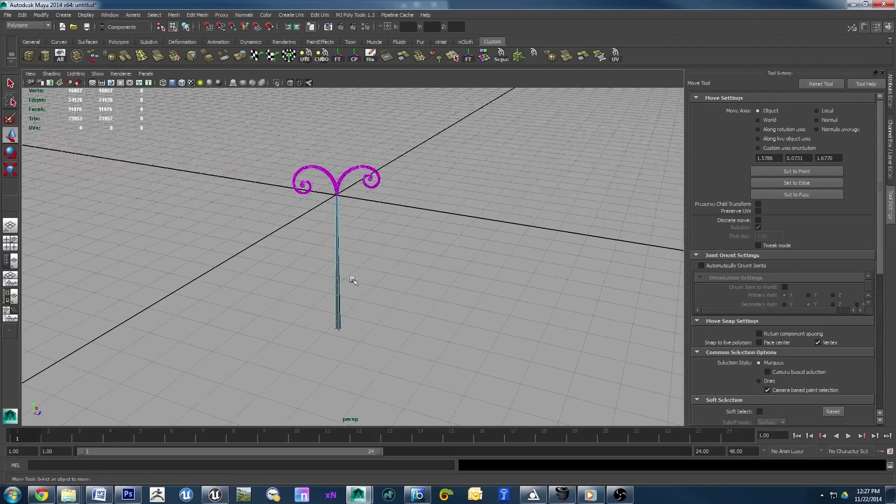
# Reselect the trunk-base vertex and undo the trunk-stretching edits with Ctrl+Z
pyautogui.press('F8')
pyautogui.click(338, 333)
pyautogui.keyDown('alt'); pyautogui.moveTo(391, 333); pyautogui.dragTo(336, 318); pyautogui.keyUp('alt')
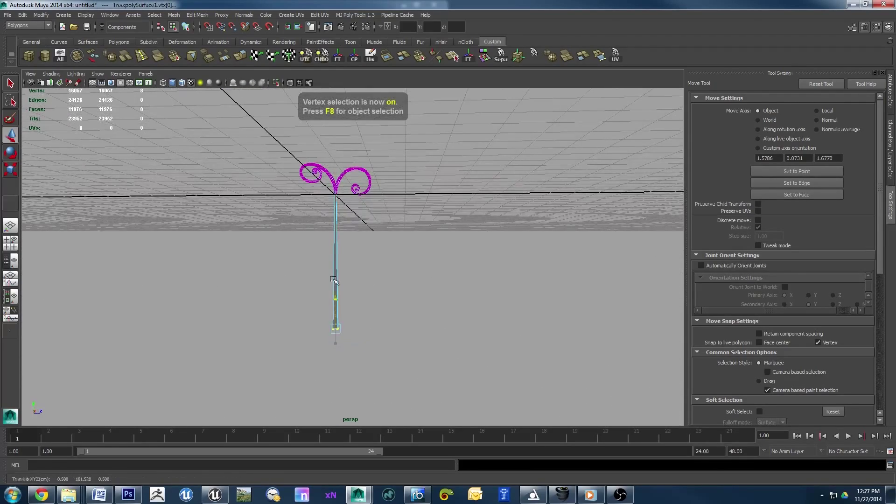
pyautogui.scroll(5, 347, 256)
pyautogui.moveTo(356, 276)
pyautogui.keyDown('alt'); pyautogui.mouseDown()
pyautogui.moveTo(361, 300)
pyautogui.moveTo(359, 261)
pyautogui.mouseUp(); pyautogui.keyUp('alt')
pyautogui.scroll(-3, 362, 300)
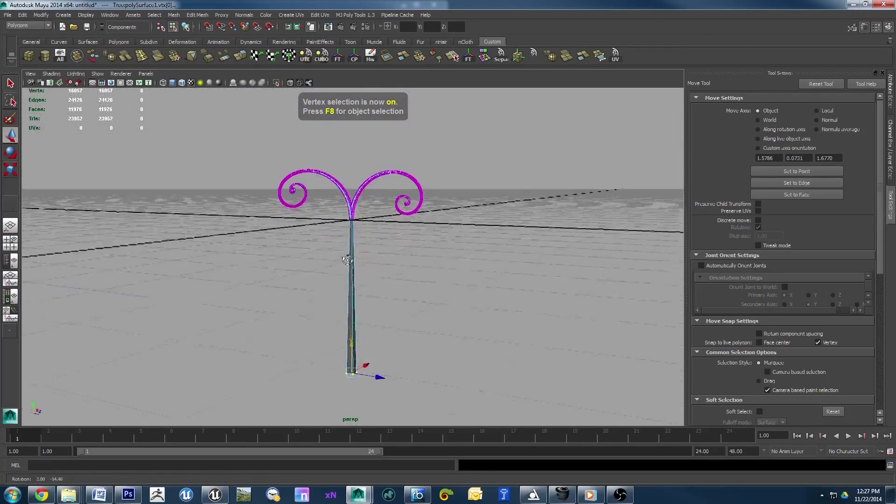
pyautogui.scroll(2, 337, 228)
pyautogui.hotkey('ctrl', 'z')
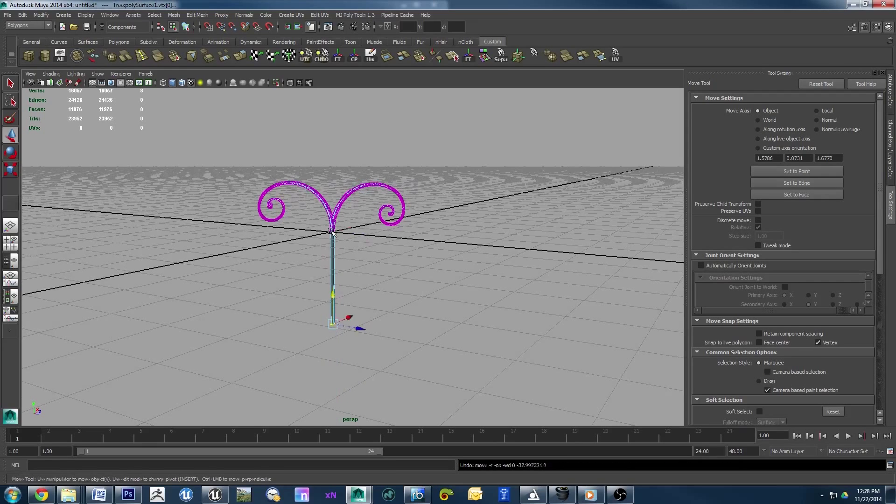
pyautogui.hotkey('ctrl', 'z')
pyautogui.scroll(5, 338, 233)
pyautogui.moveTo(339, 238); pyautogui.dragTo(363, 224, button='right')
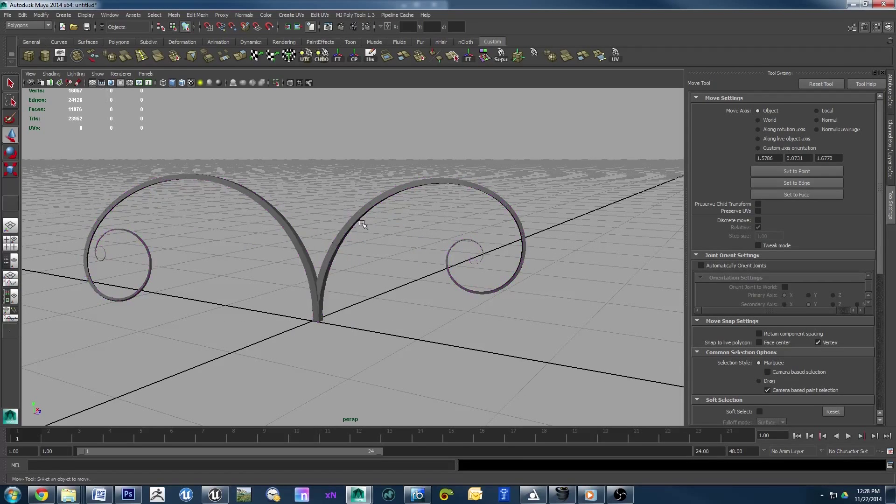
# Duplicate the spiral mesh polySurface1 and lift the copy above the original
pyautogui.click(356, 225)
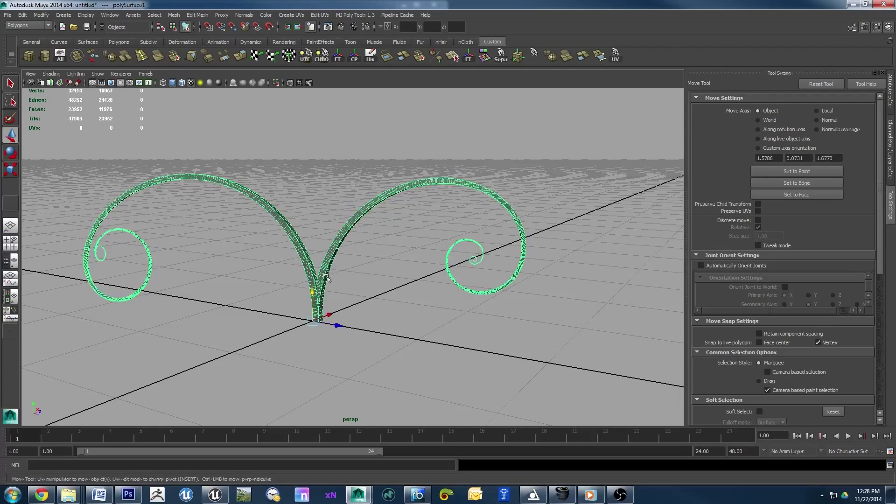
pyautogui.hotkey('ctrl', 'd')
pyautogui.moveTo(328, 279)
pyautogui.mouseDown()
pyautogui.moveTo(328, 168)
pyautogui.moveTo(342, 286)
pyautogui.moveTo(436, 276)
pyautogui.mouseUp()
# Rotate the raised copy about Y, then reselect and frame it to check the crossing curls
pyautogui.press('e')
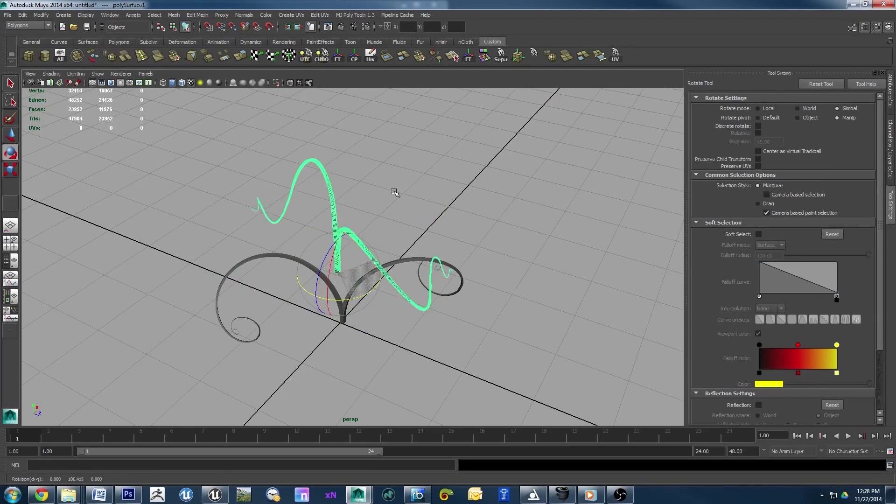
pyautogui.press('space')
pyautogui.press('space')
pyautogui.keyDown('alt'); pyautogui.moveTo(456, 176); pyautogui.dragTo(458, 204); pyautogui.keyUp('alt')
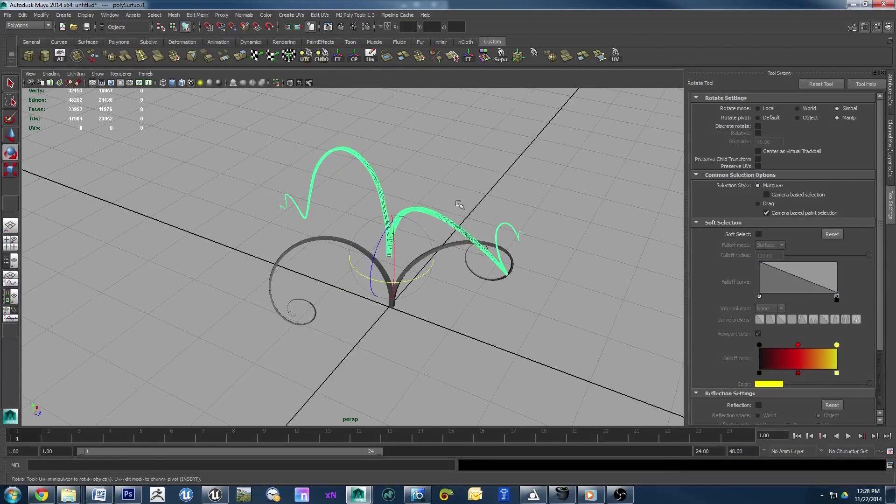
pyautogui.scroll(5, 459, 205)
pyautogui.press('F11')
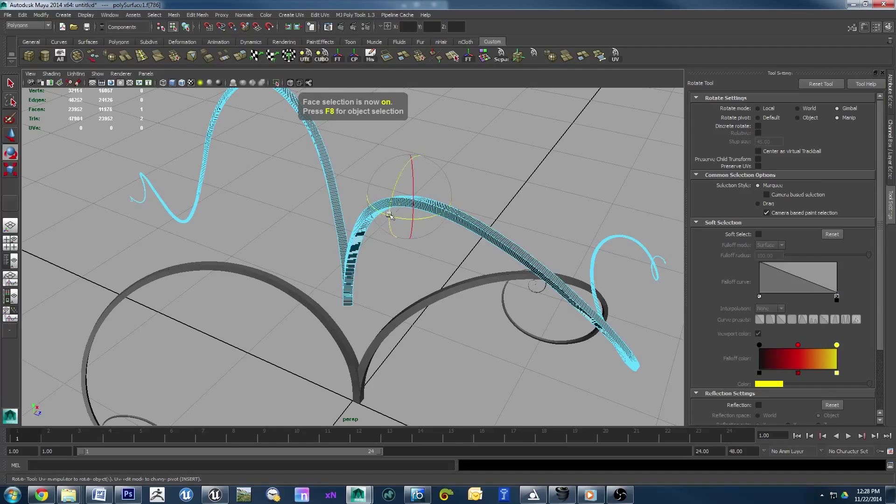
pyautogui.press('F8')
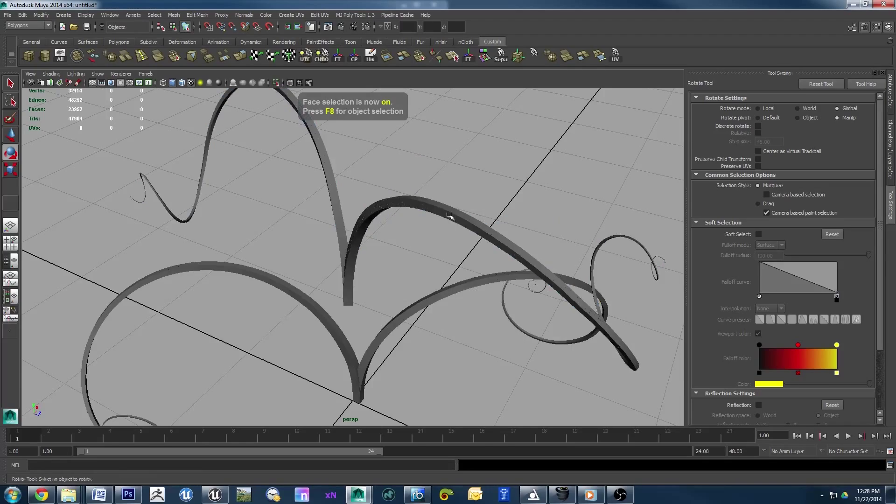
pyautogui.click(449, 216)
pyautogui.press('f')
pyautogui.keyDown('alt'); pyautogui.moveTo(356, 246); pyautogui.dragTo(374, 237); pyautogui.keyUp('alt')
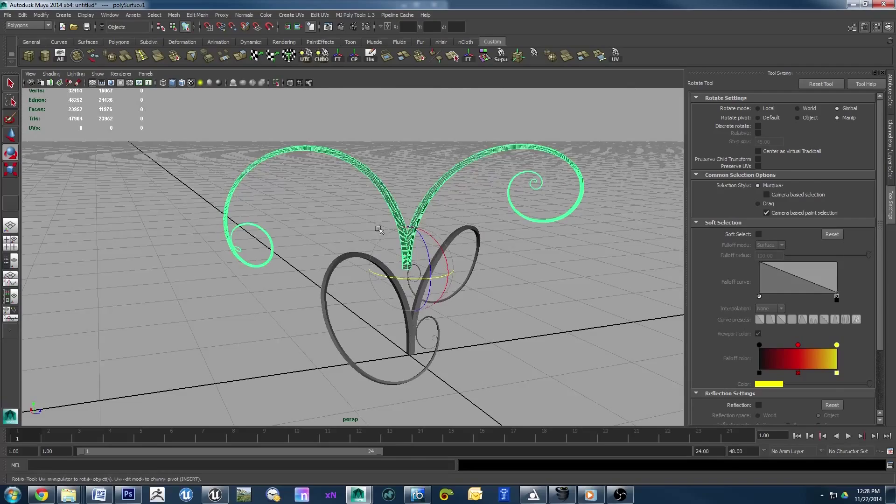